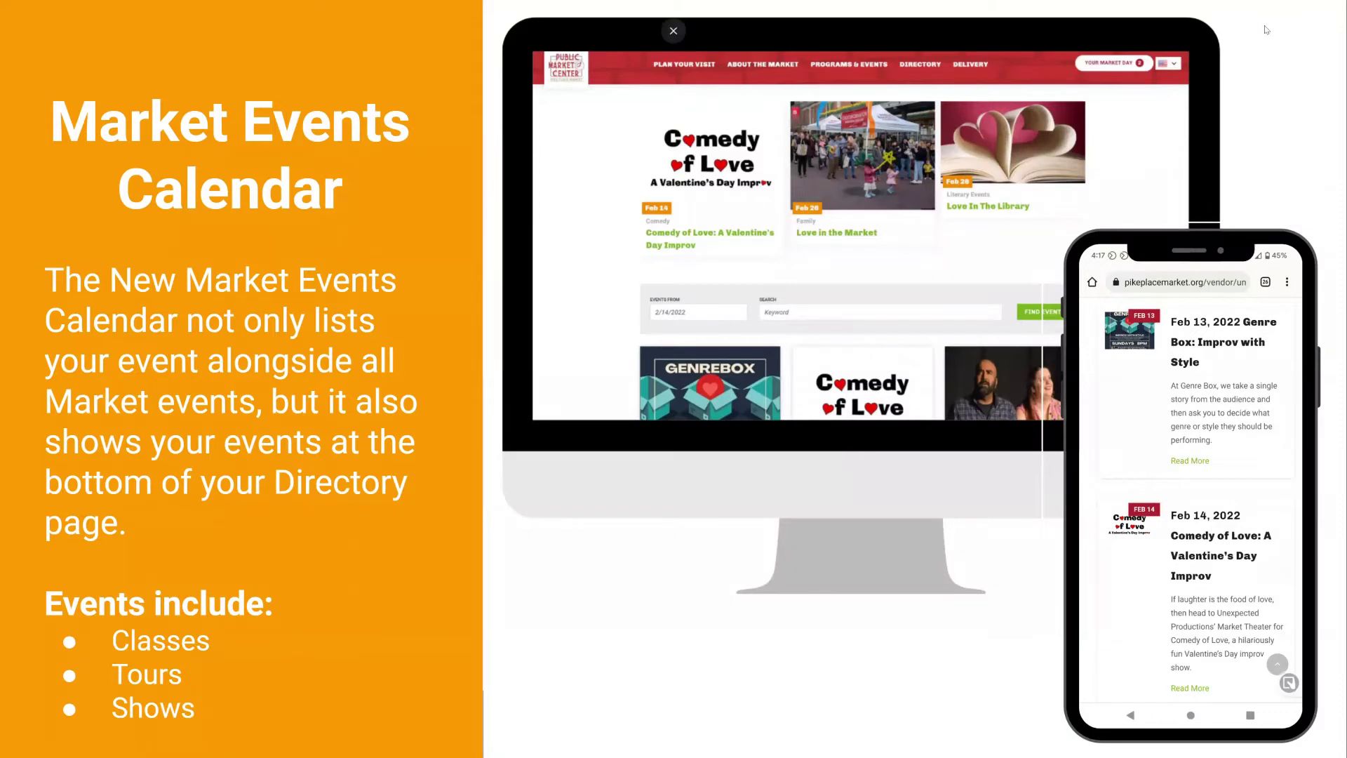
key(Right)
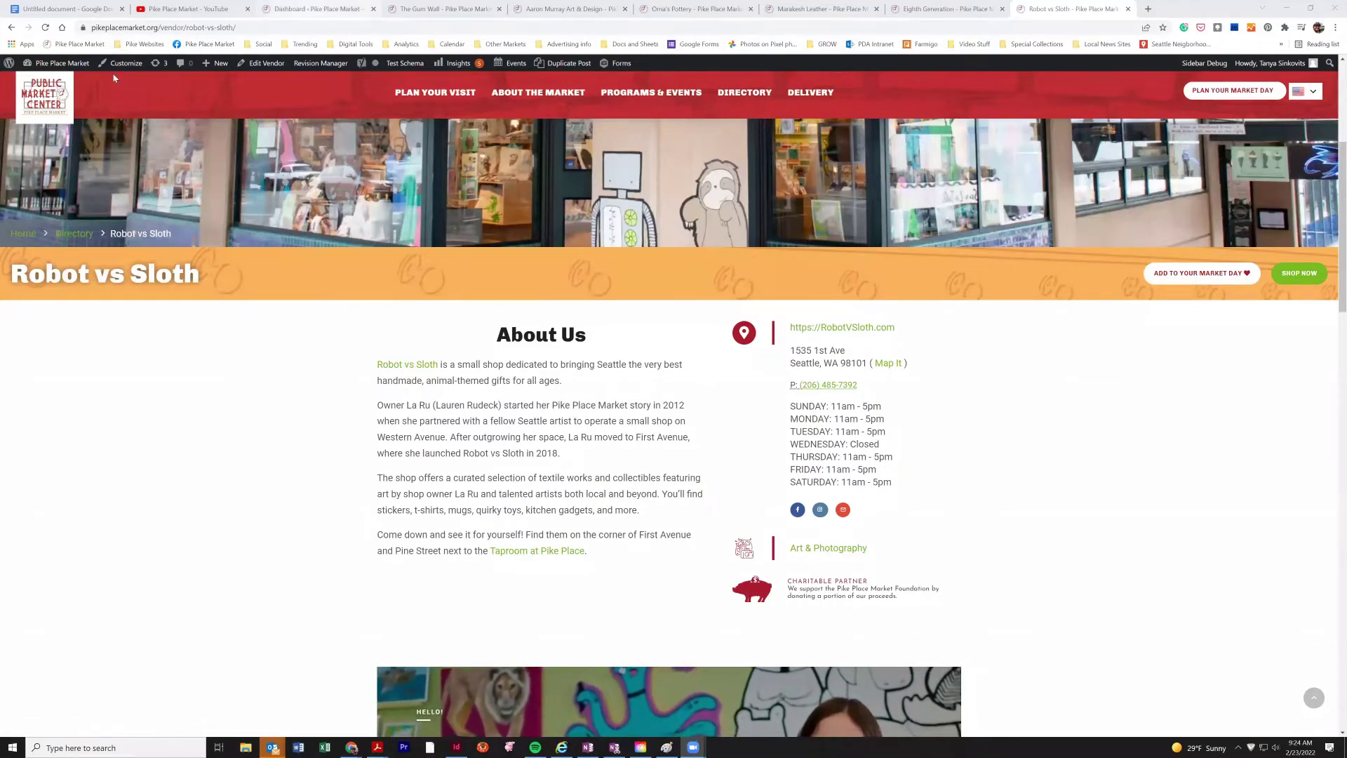
Go to the Pike Place Market home page and open the Market Tenant Dashboard from its footer.
click(53, 98)
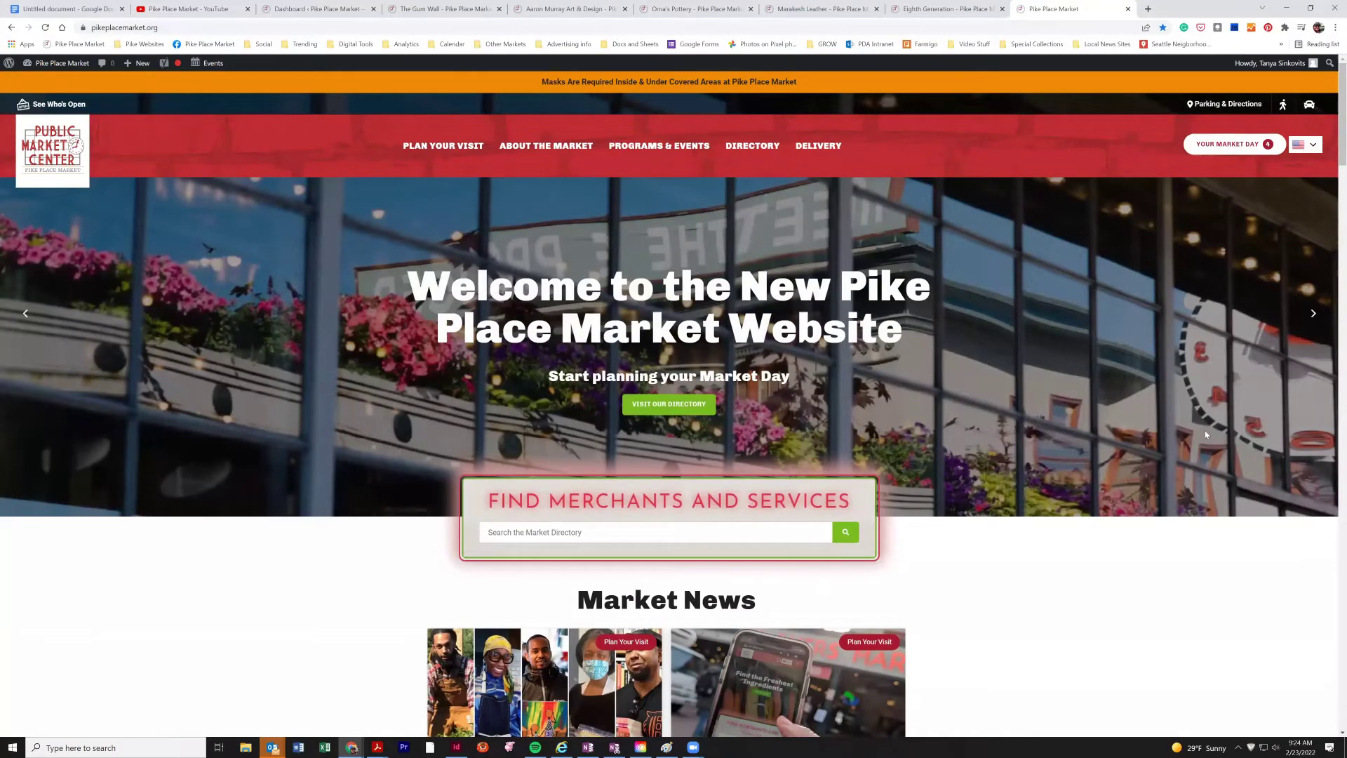
scroll(1184, 466, down, 5)
scroll(1184, 466, down, 20)
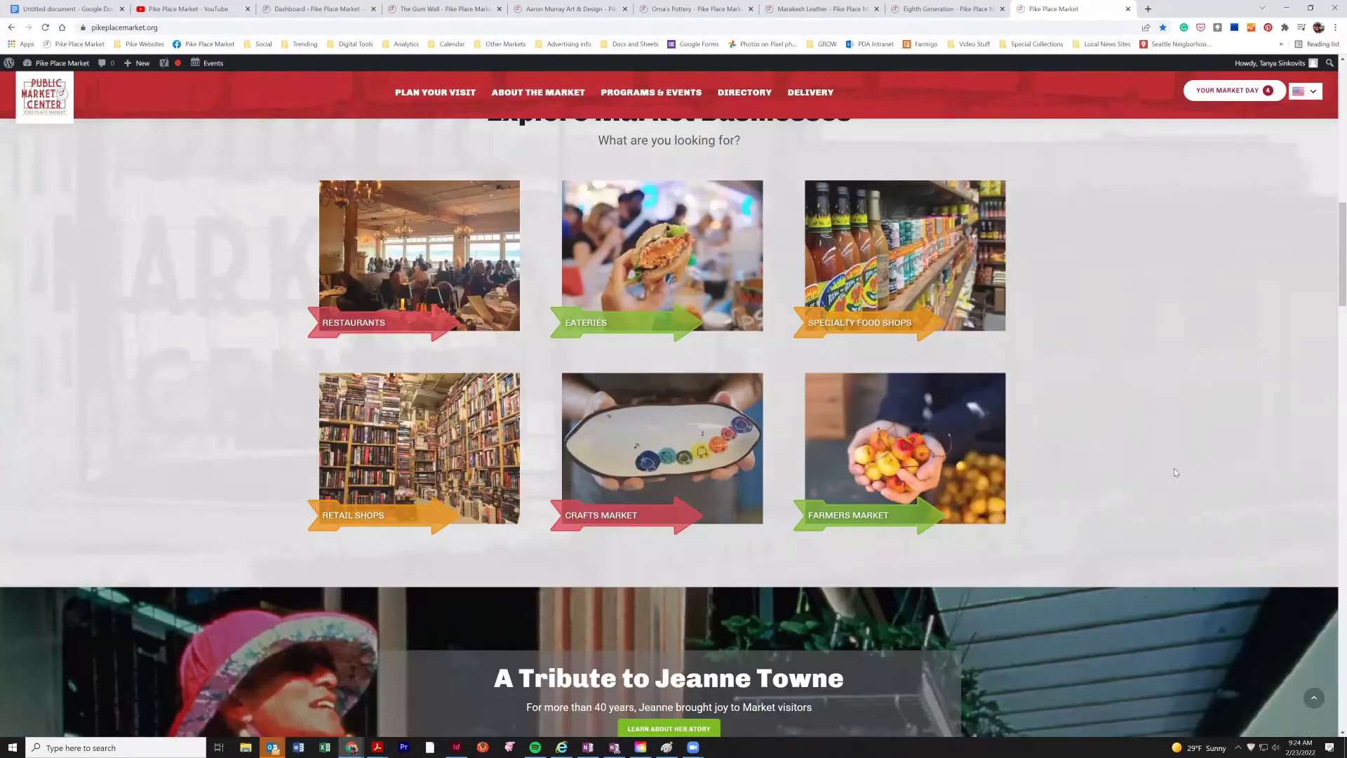
scroll(1172, 470, down, 13)
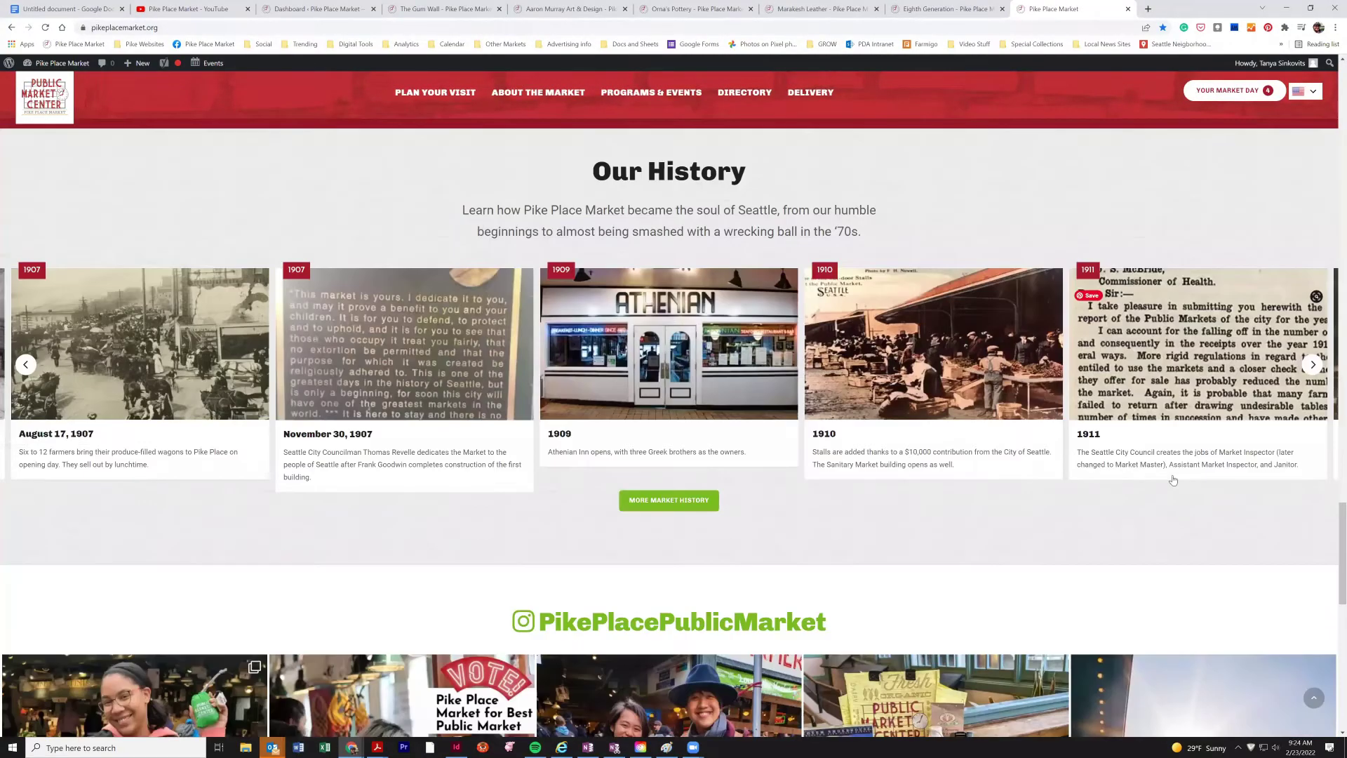
scroll(1172, 479, down, 5)
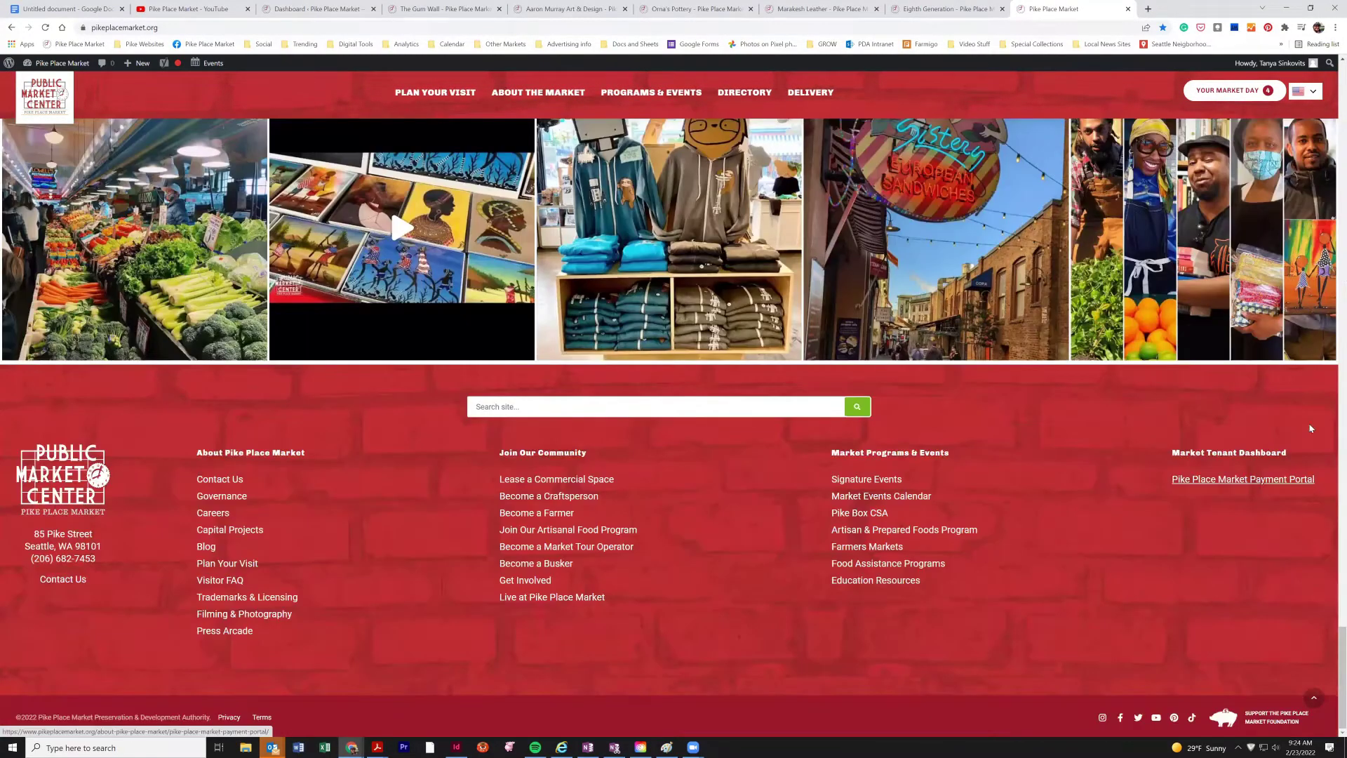
click(1218, 462)
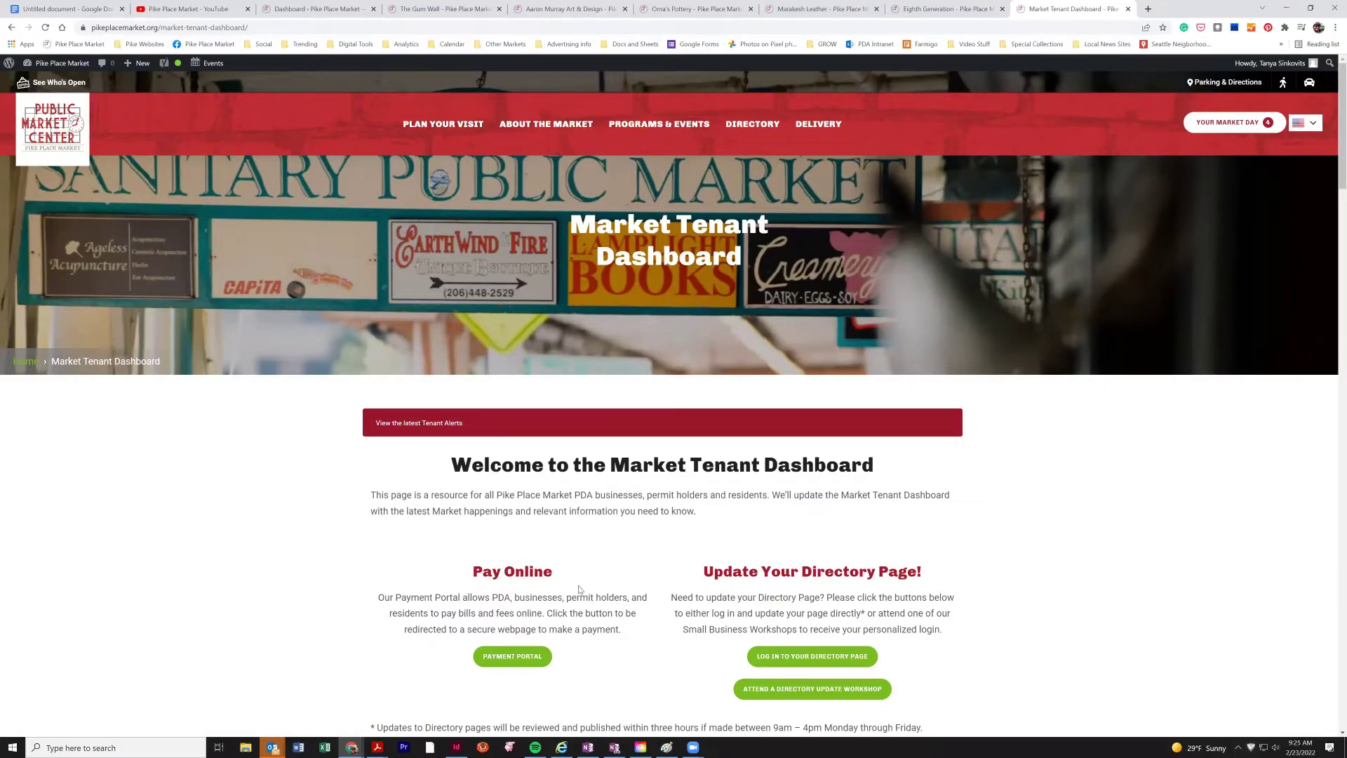
Review the Resources & Opportunities section, covering the PDA CO-OP Advertising Program, Content Calendar Submissions and Small Business Workshops.
scroll(581, 589, down, 3)
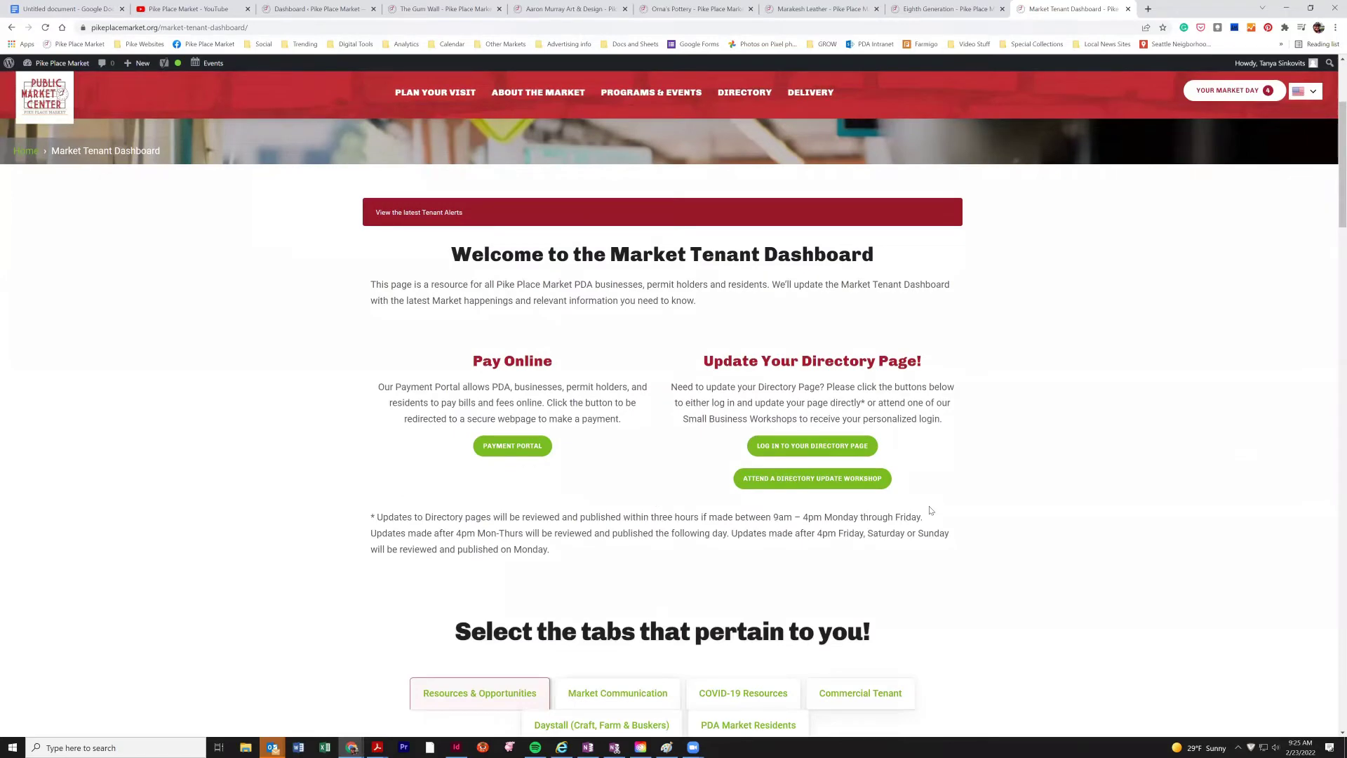
scroll(930, 511, down, 7)
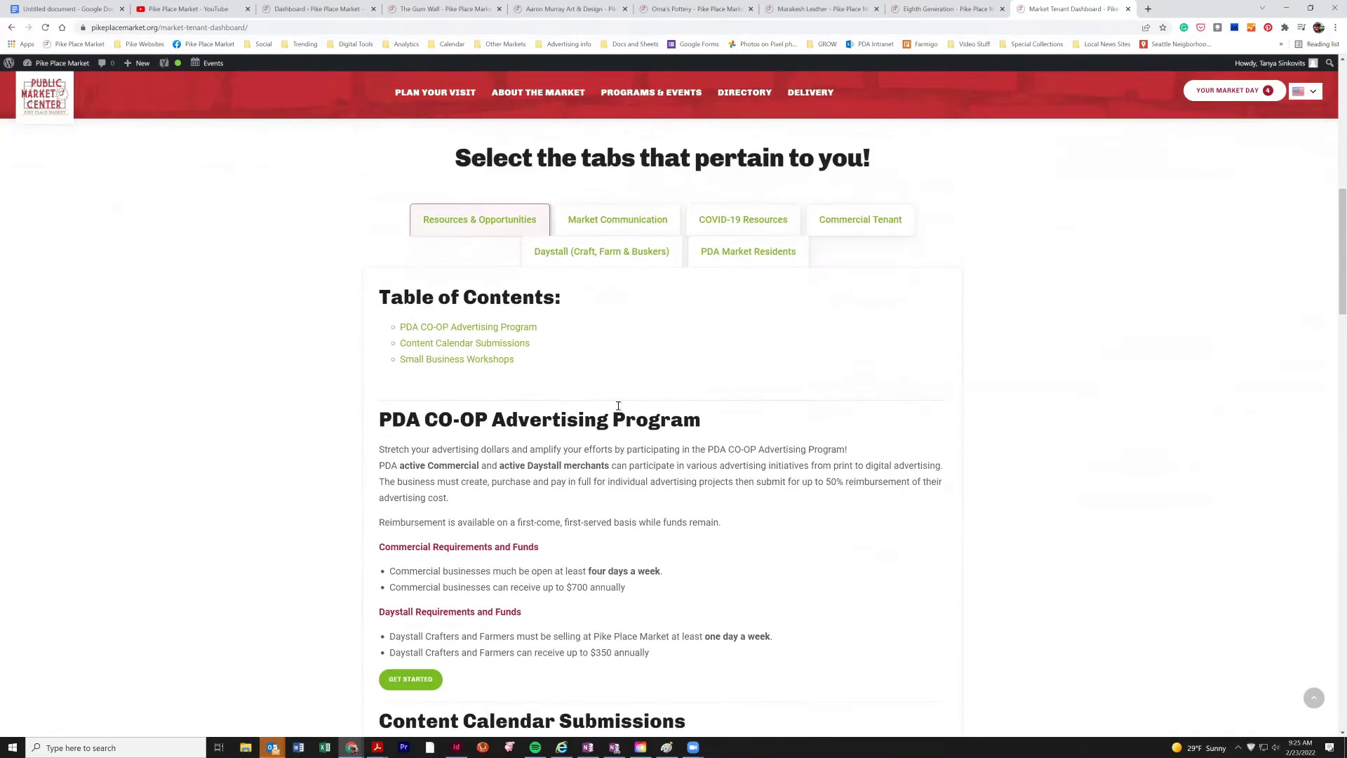
scroll(529, 424, down, 2)
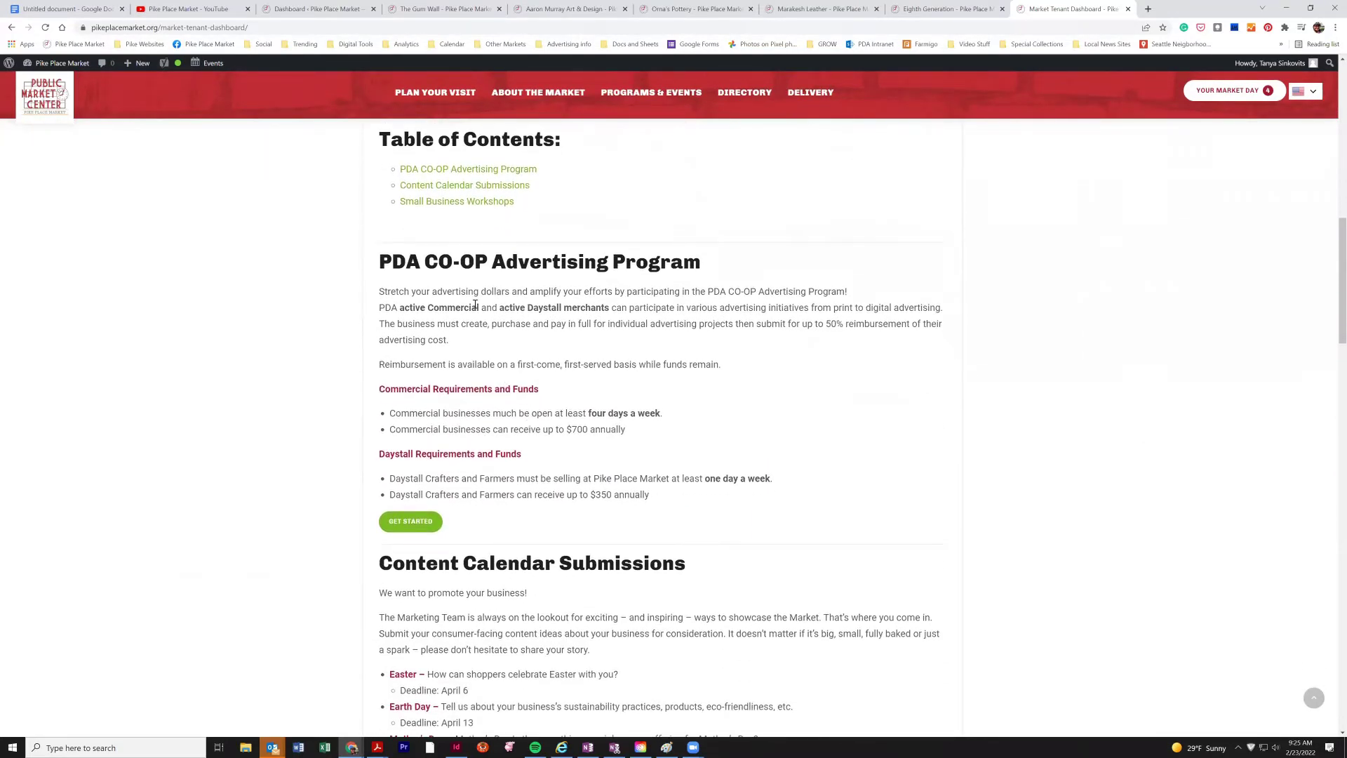
scroll(475, 290, down, 3)
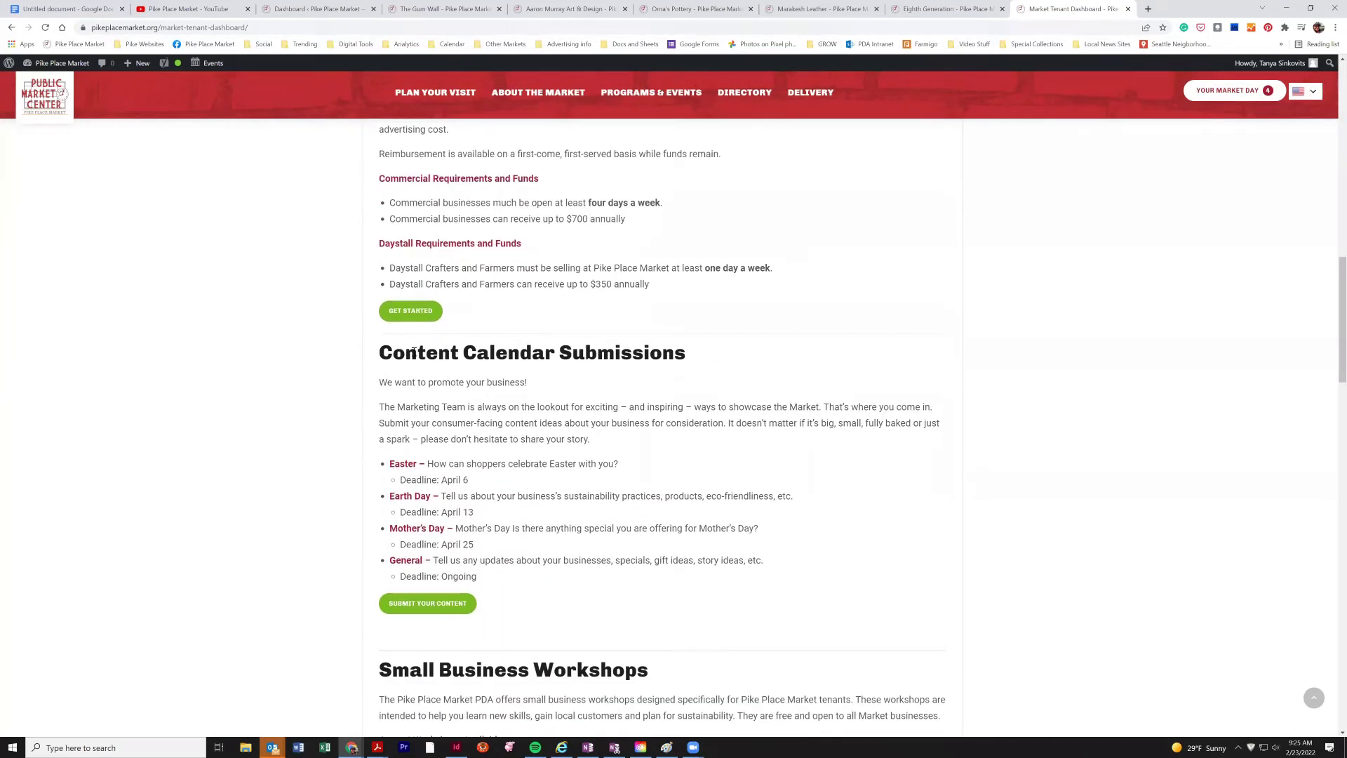
scroll(417, 353, down, 3)
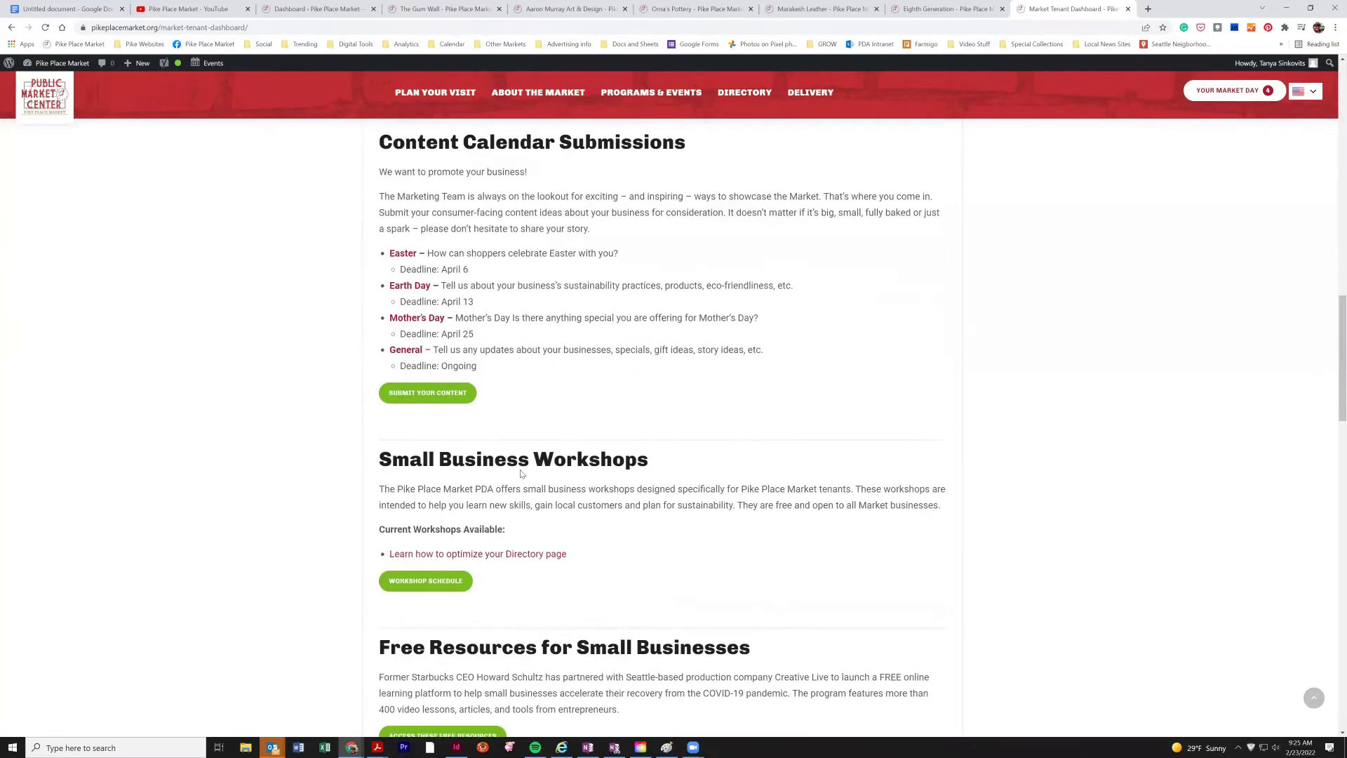
scroll(551, 564, up, 12)
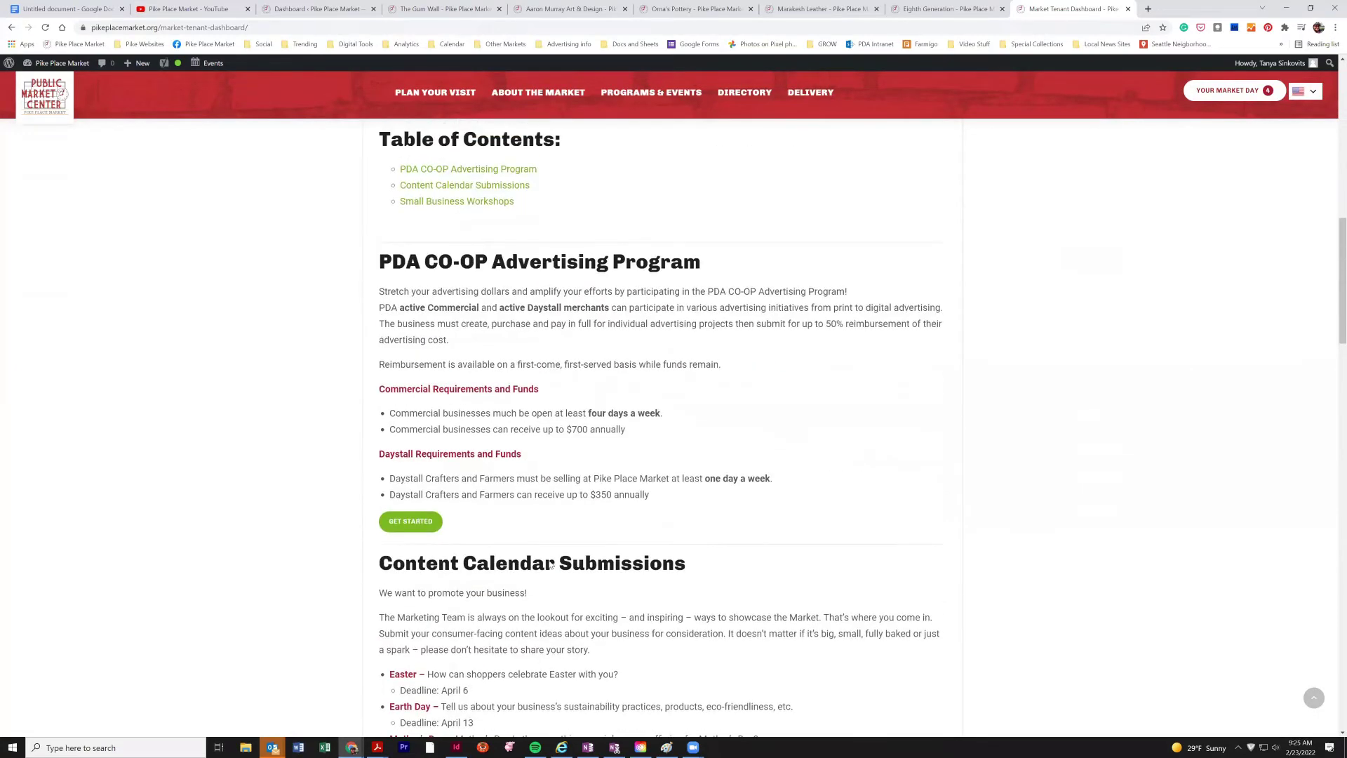
View the Market Communication and Commercial Tenant sections of the tenant dashboard.
click(659, 383)
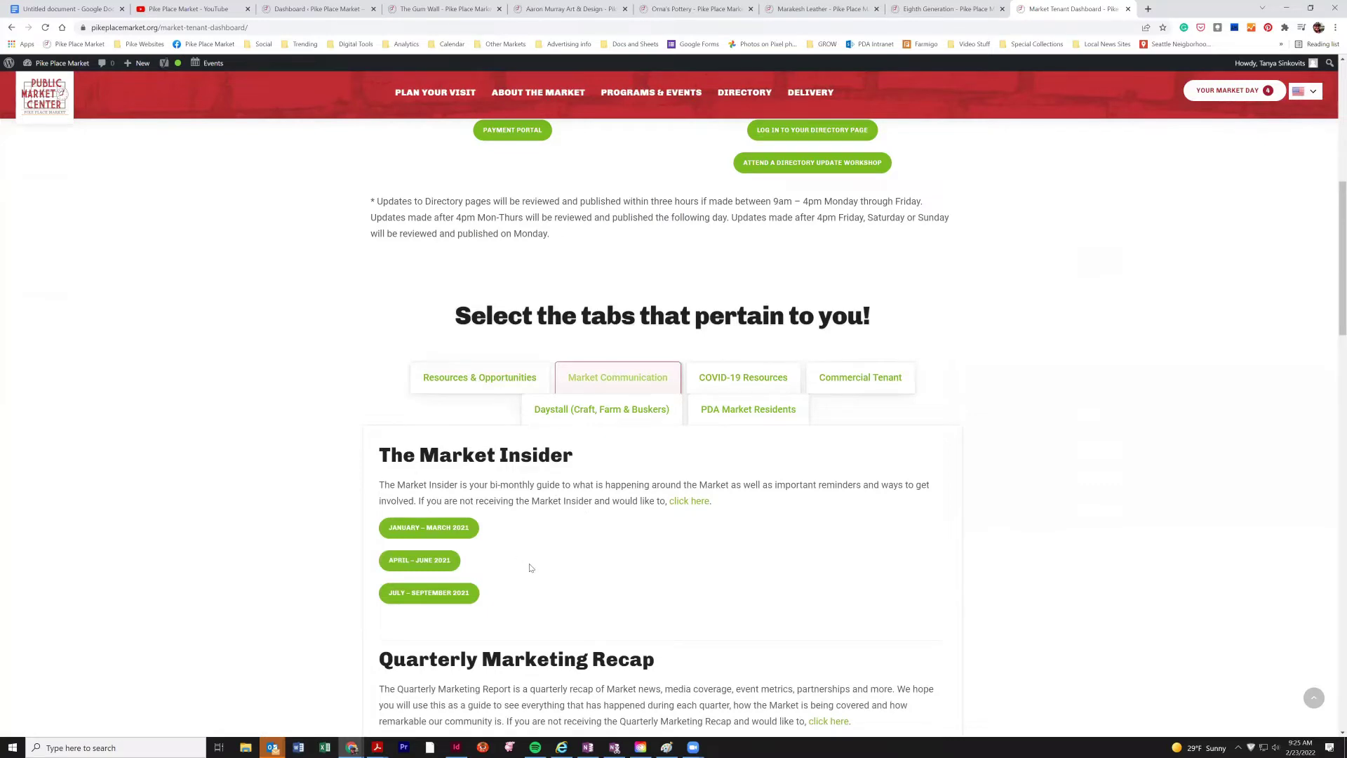
scroll(532, 562, down, 3)
scroll(531, 567, up, 2)
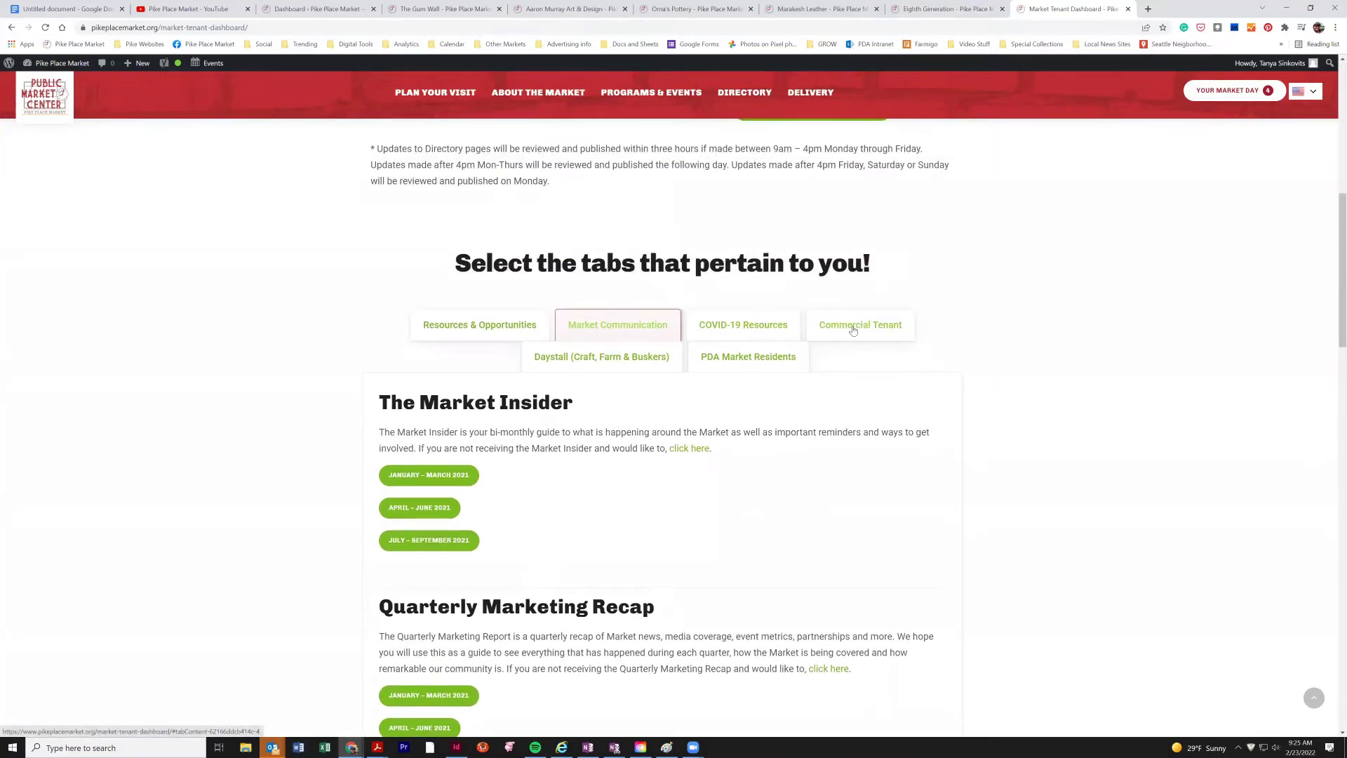
click(861, 327)
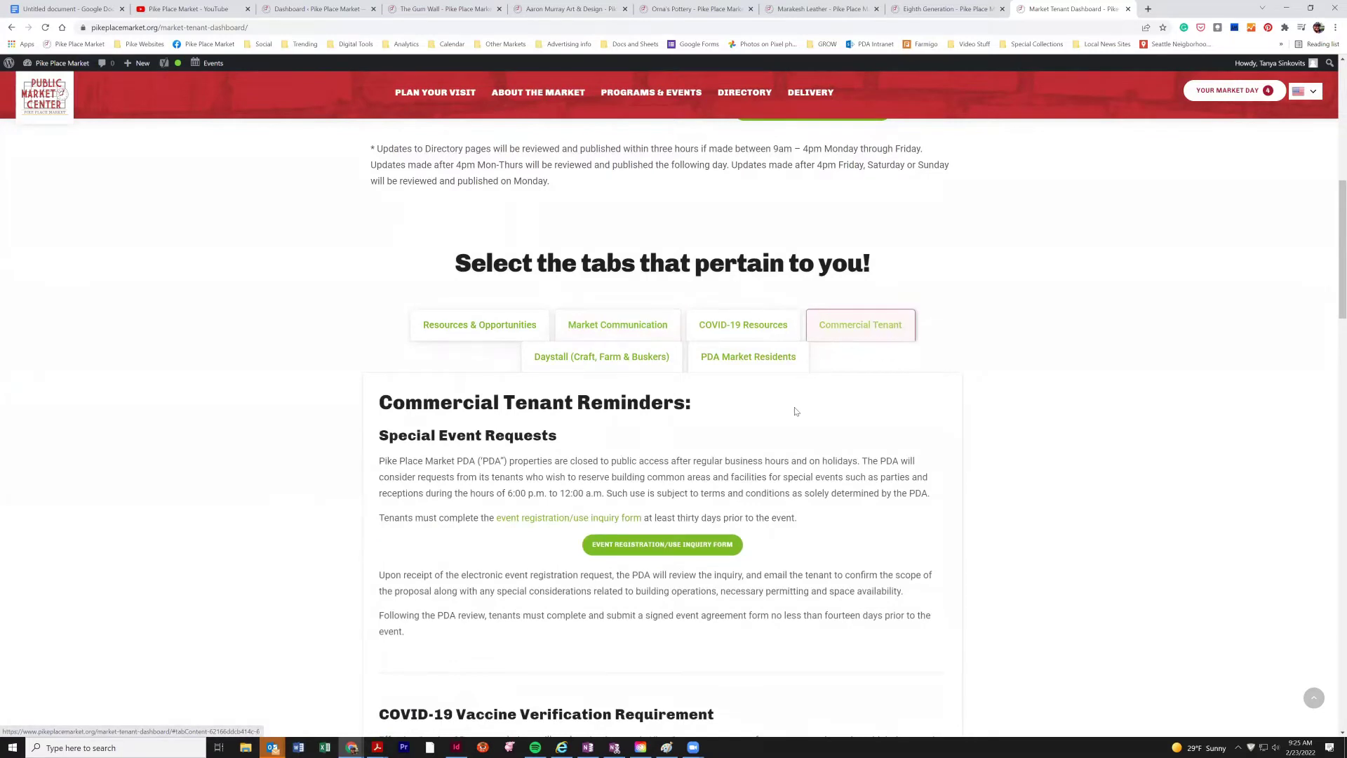
View the Daystall (Craft, Farm & Buskers) section and the Downtown Seattle Projects and Tenant Alerts listed below it.
click(626, 357)
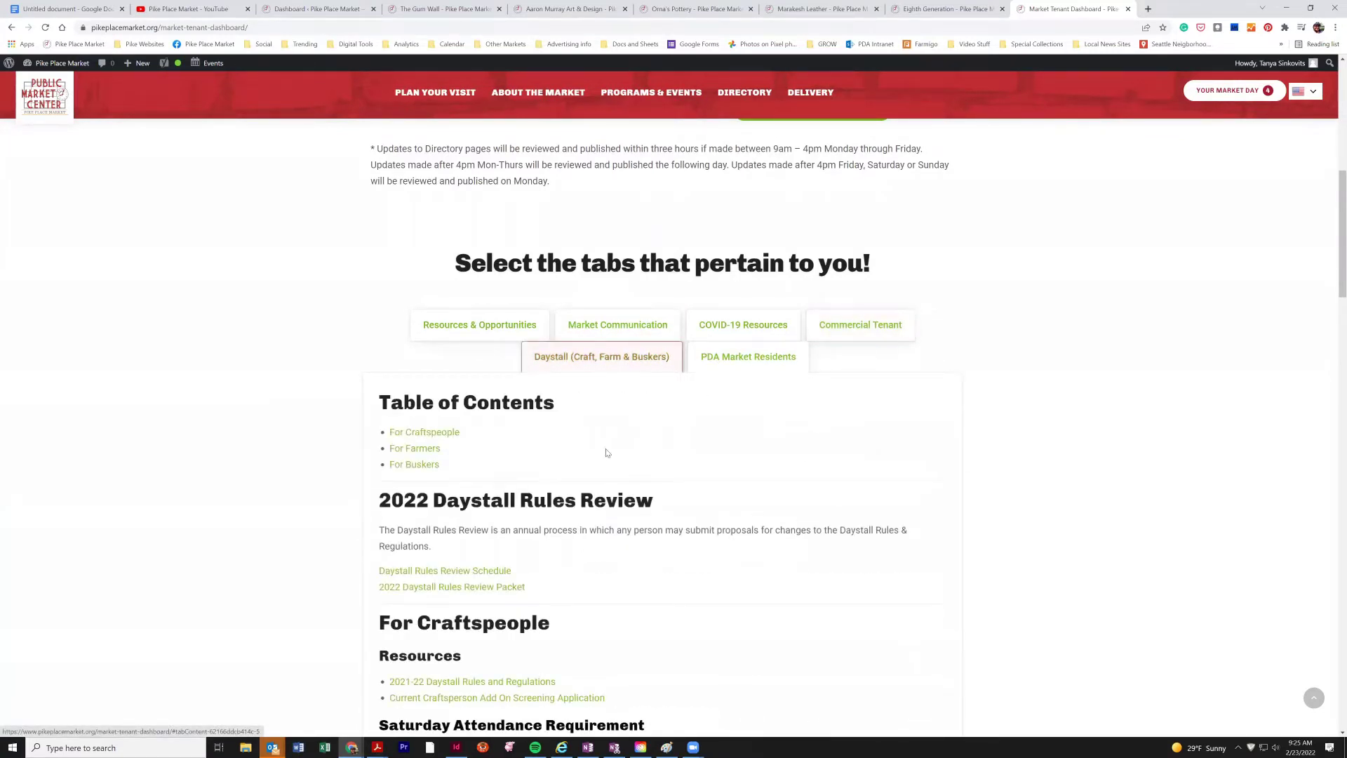
scroll(617, 505, down, 12)
scroll(619, 507, down, 5)
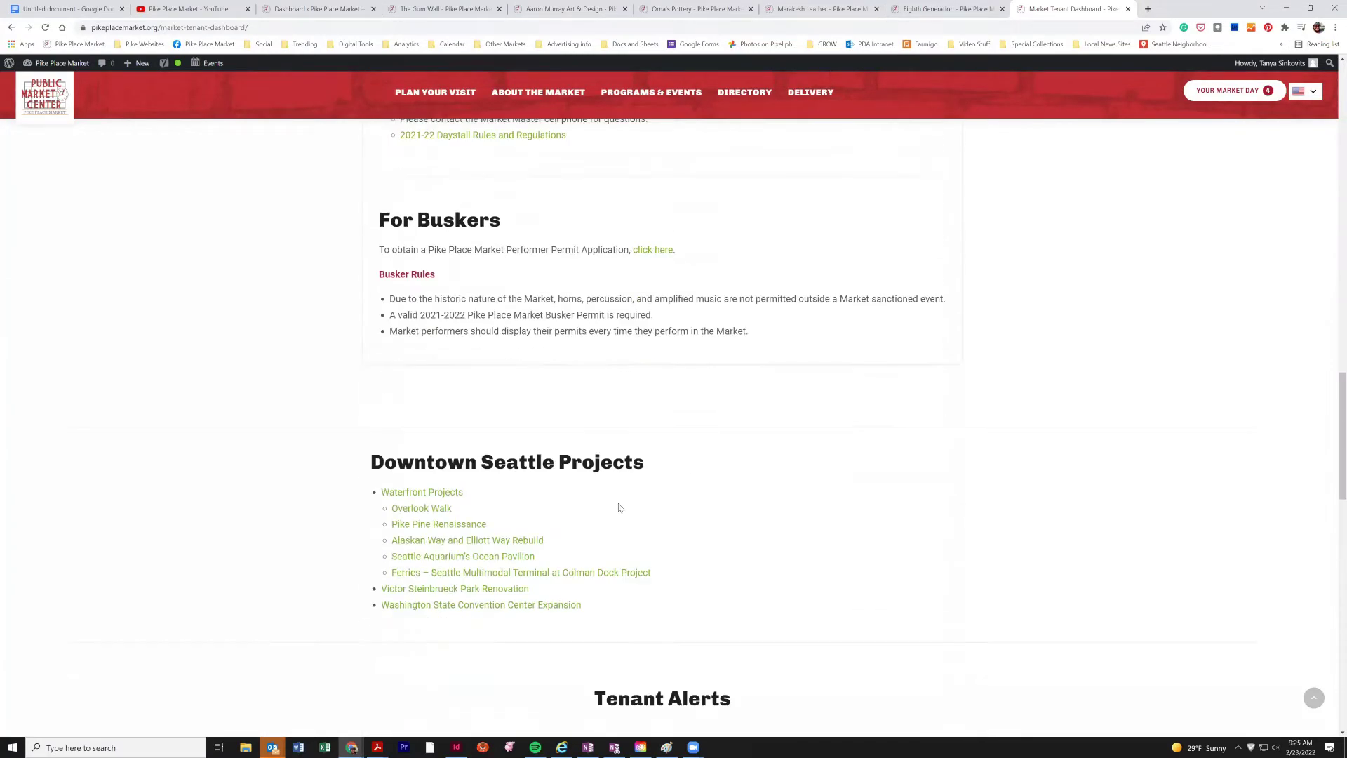
scroll(620, 507, down, 3)
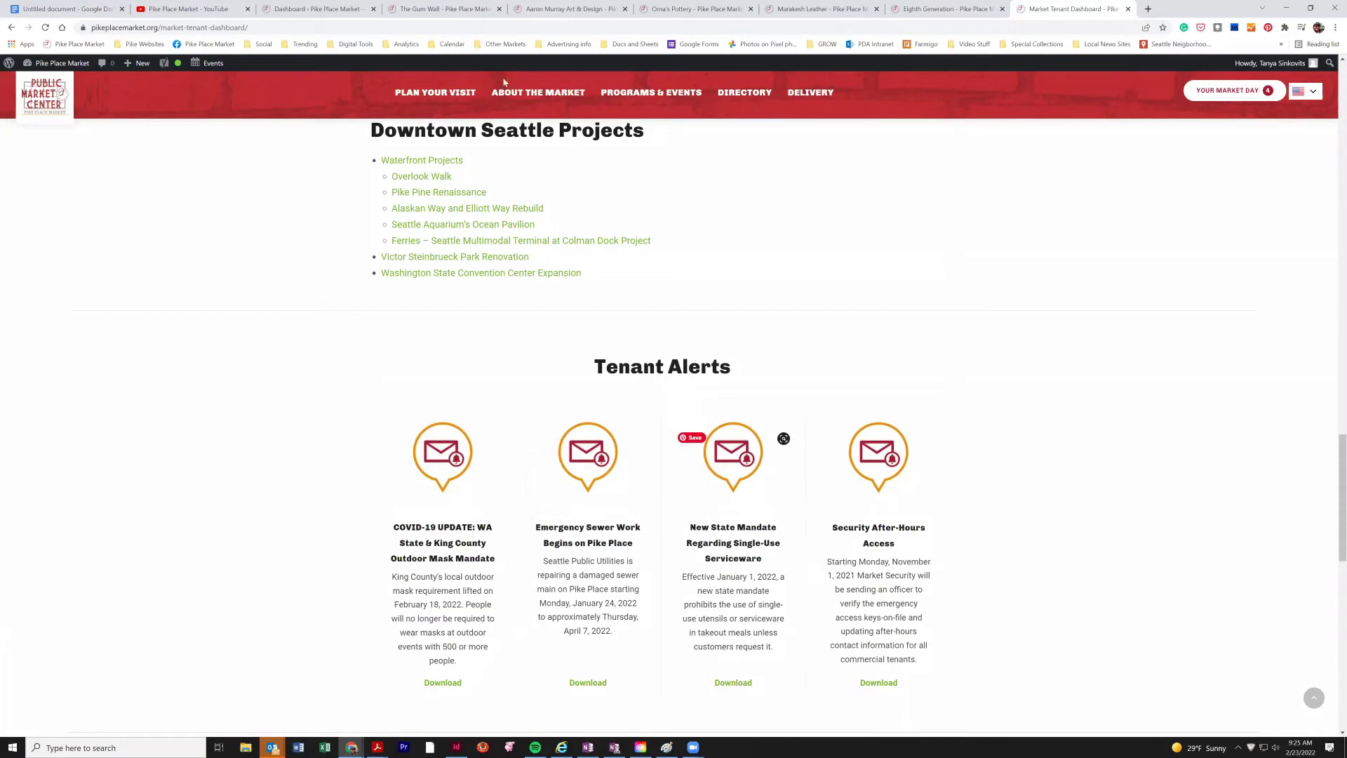
scroll(722, 420, up, 1)
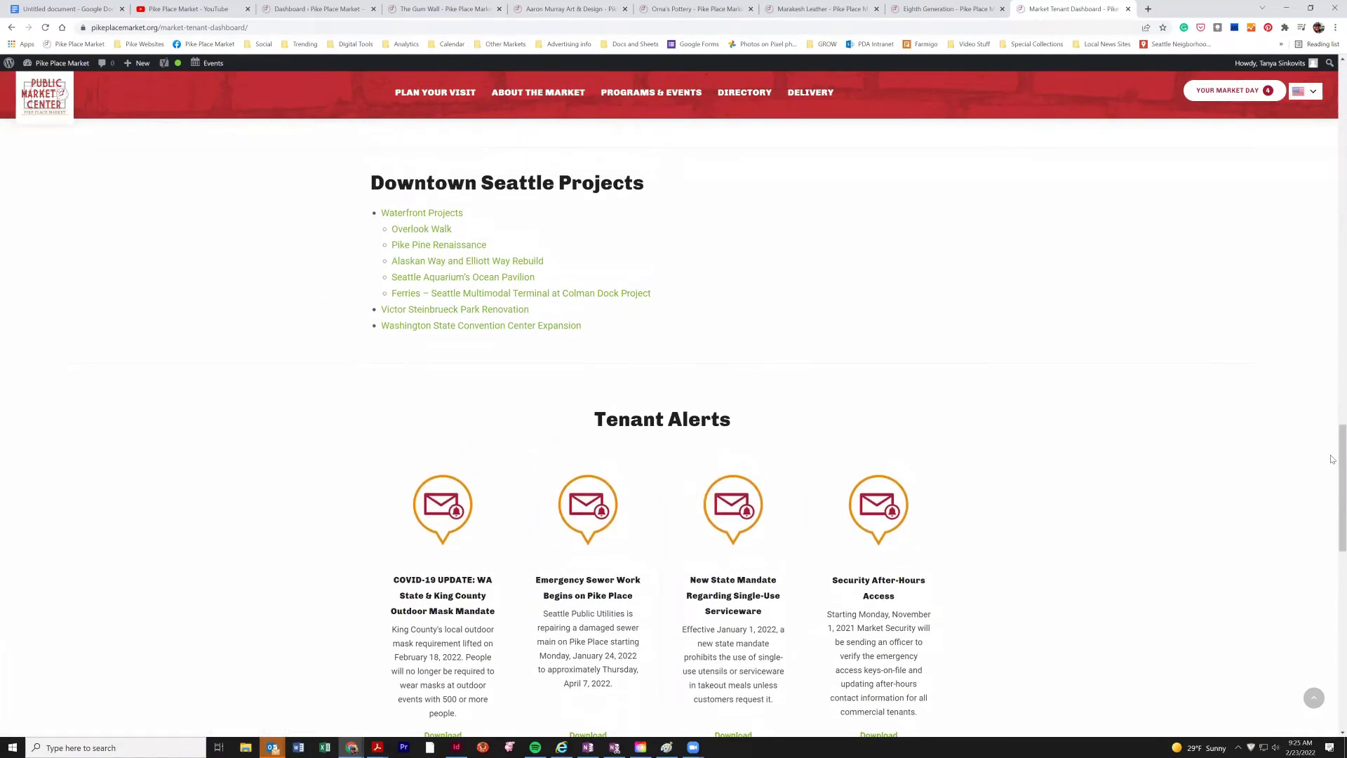
scroll(1333, 475, up, 20)
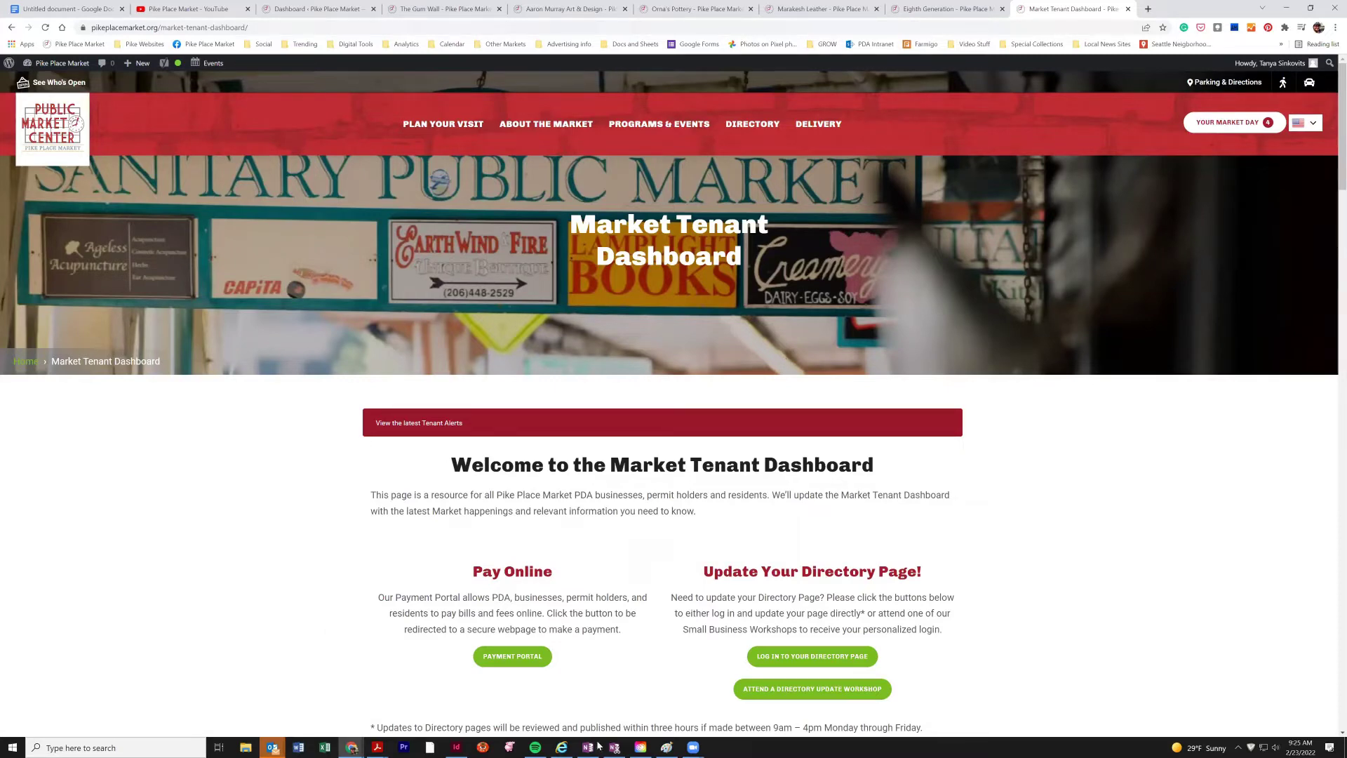
Open the directory page login from the Update Your Directory Page area, and close that page again.
scroll(793, 422, down, 3)
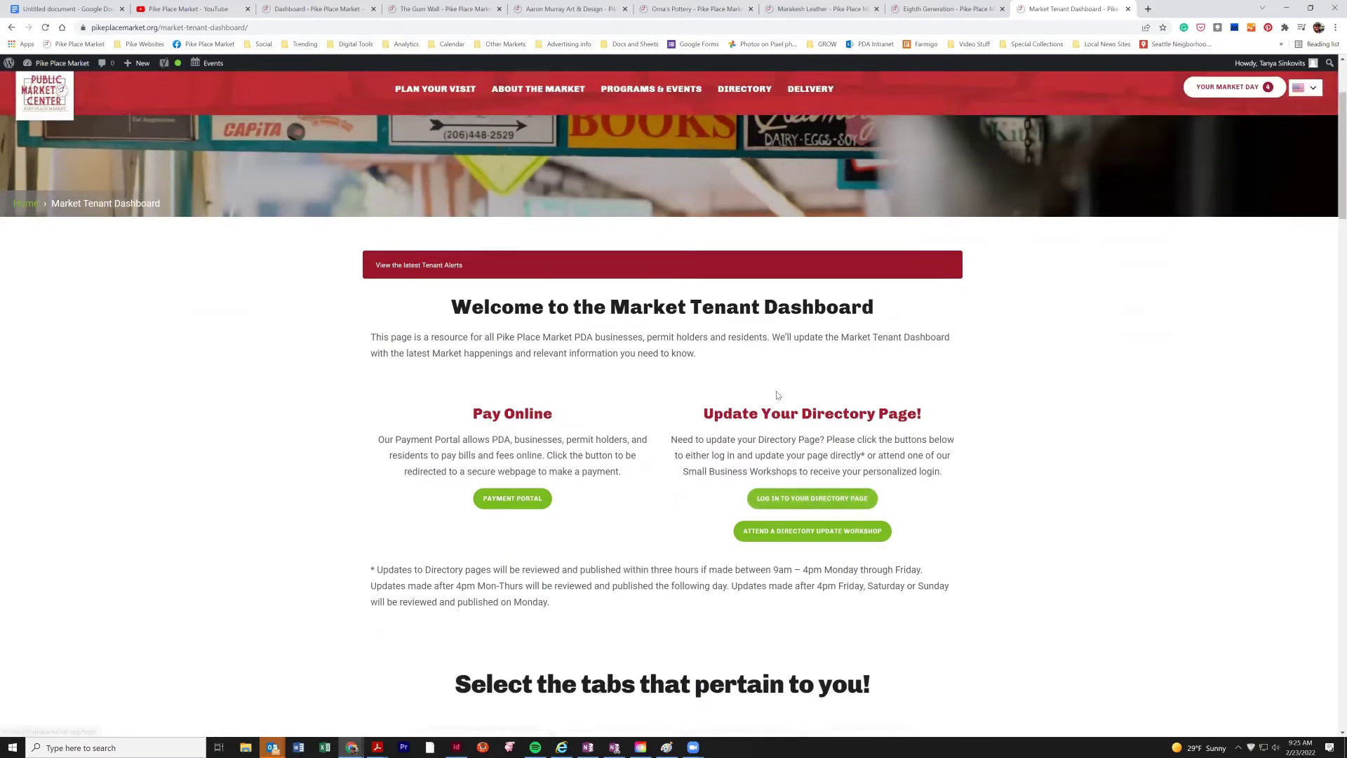
click(803, 507)
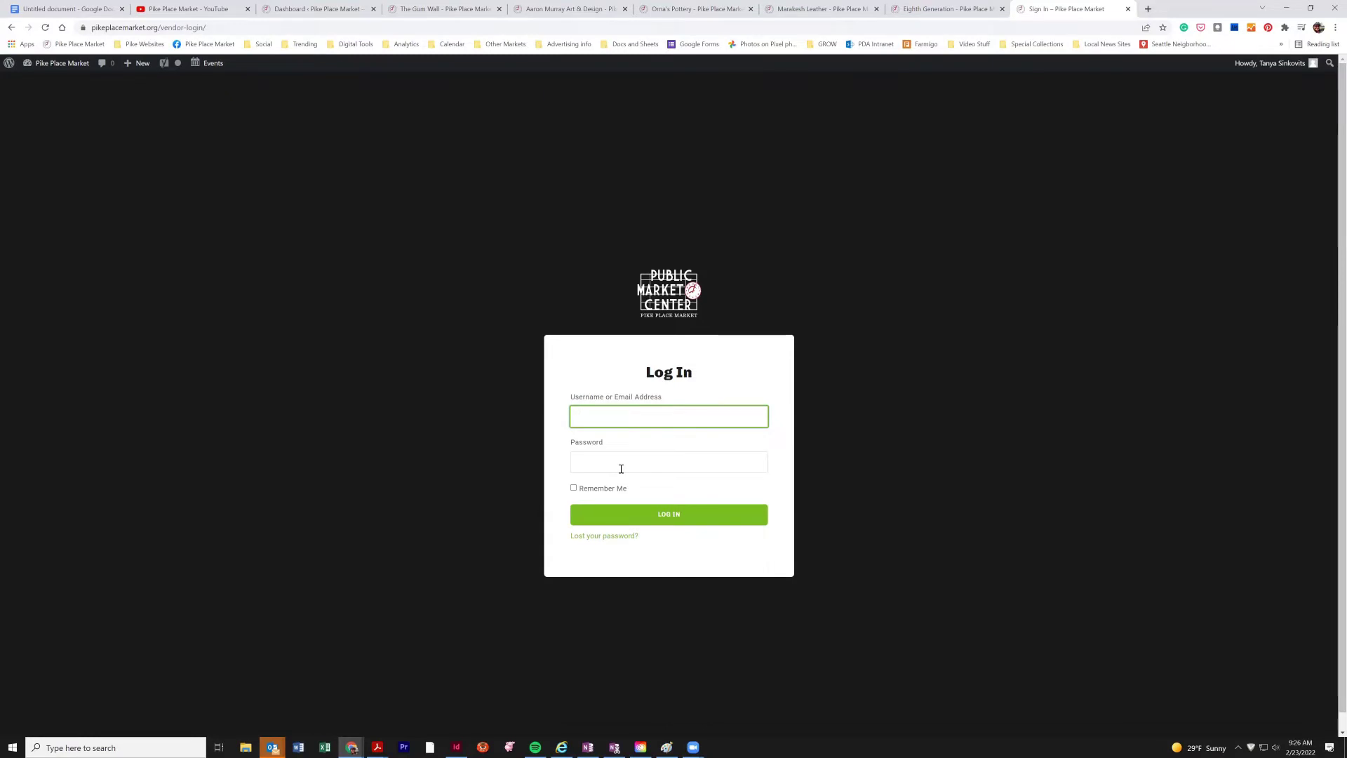
click(1128, 9)
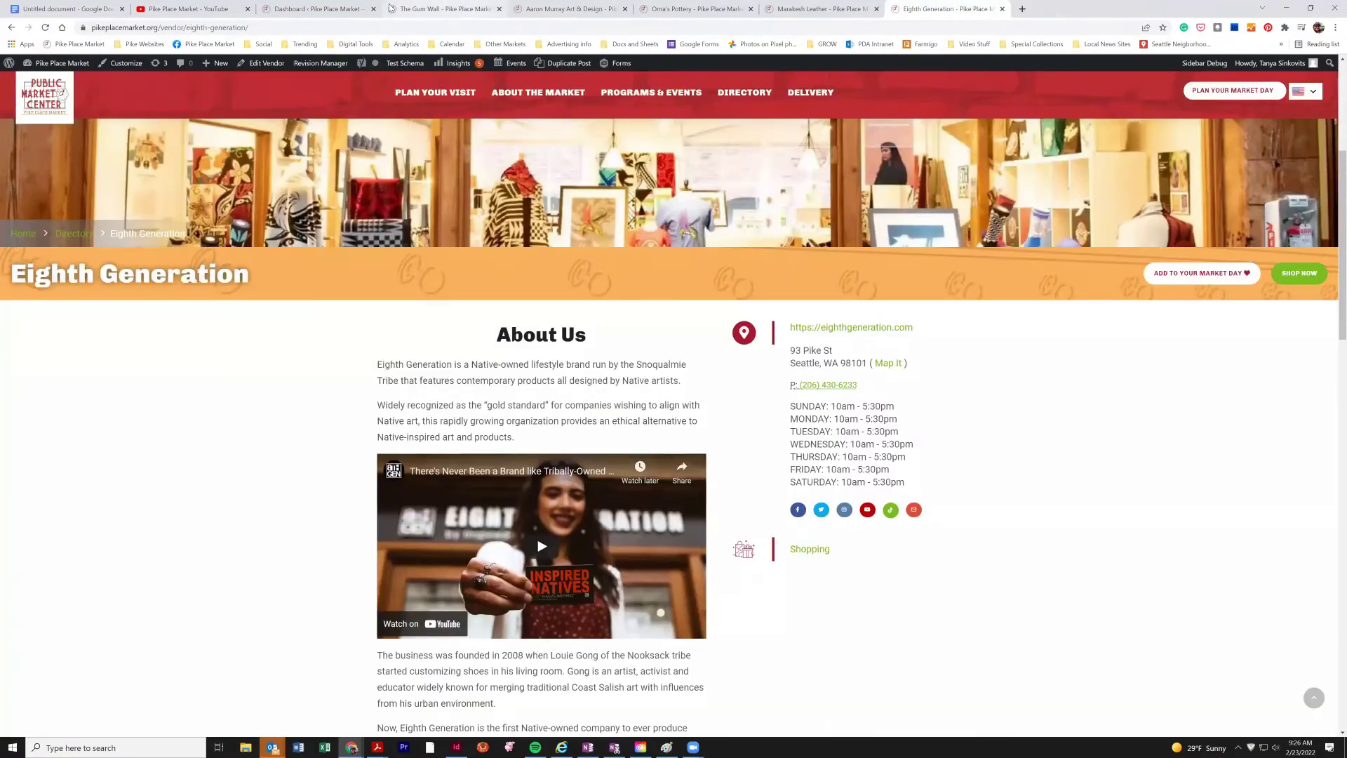
Switch to the open WordPress Dashboard, view the Video Tutorials library and return to the dashboard home.
click(313, 9)
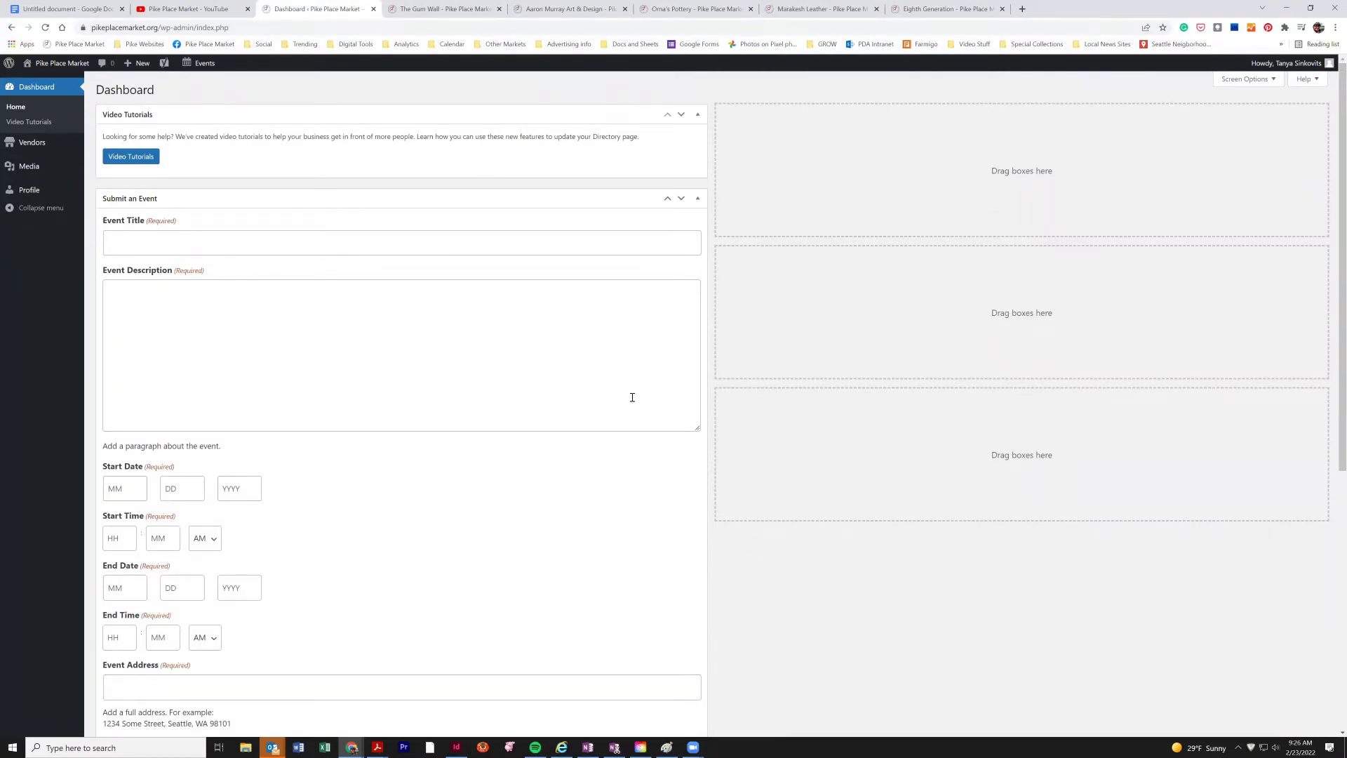
click(134, 157)
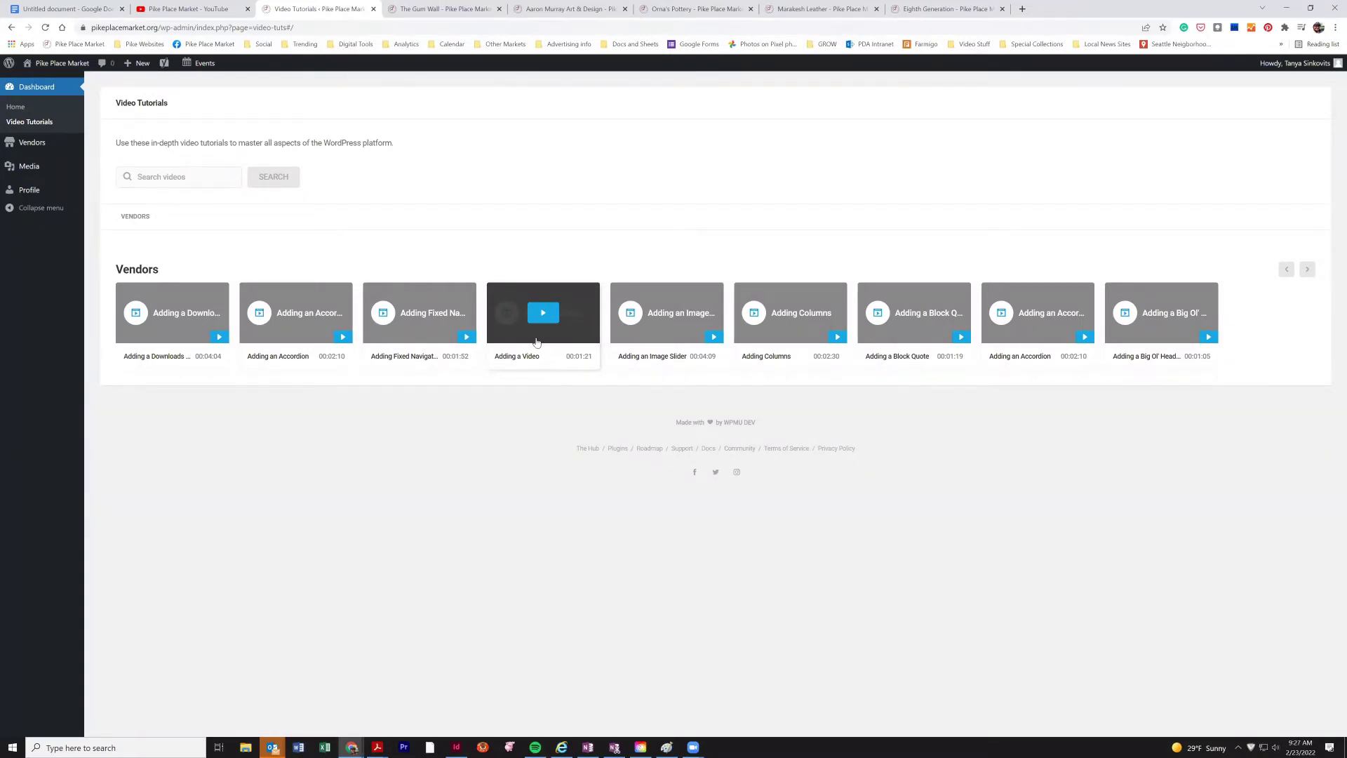
click(22, 89)
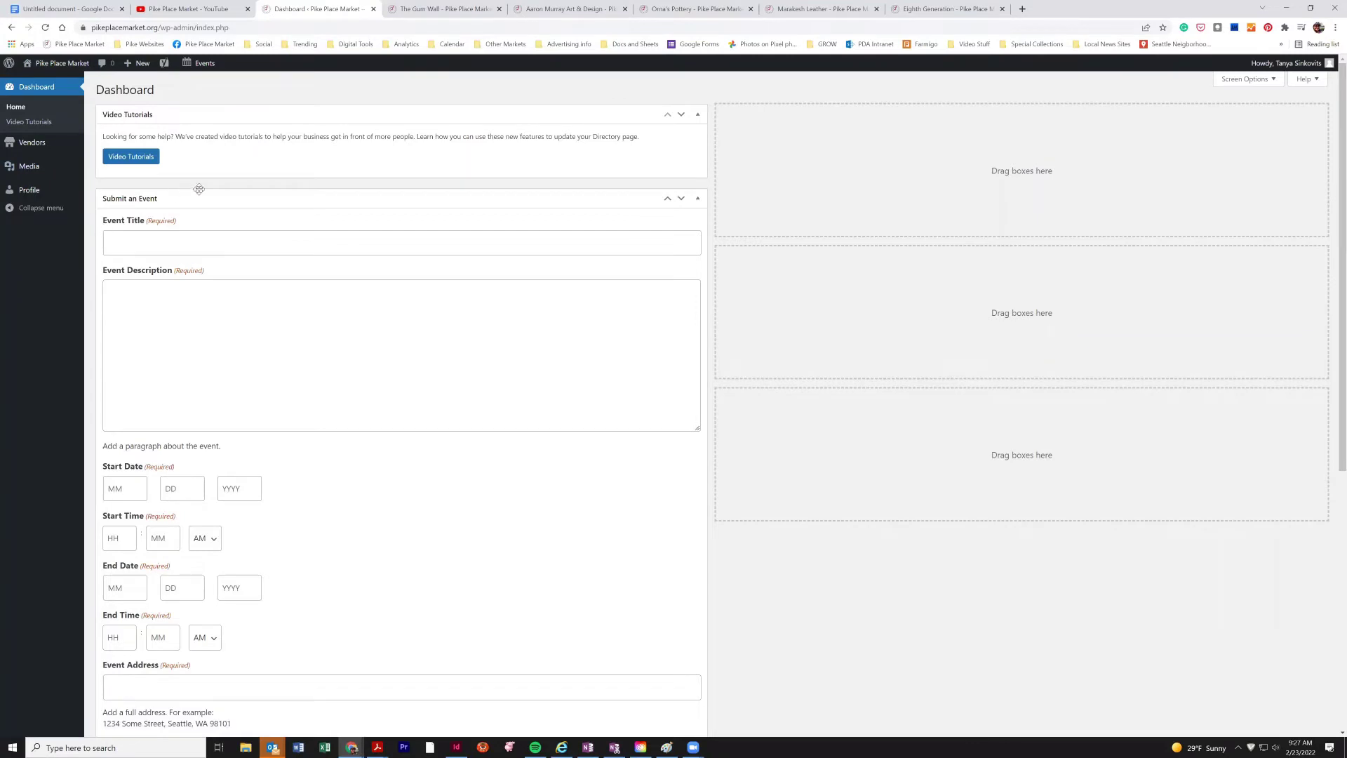
Examine the Submit an Event form, from the event title and dates to the categories and image uploads.
scroll(283, 394, down, 6)
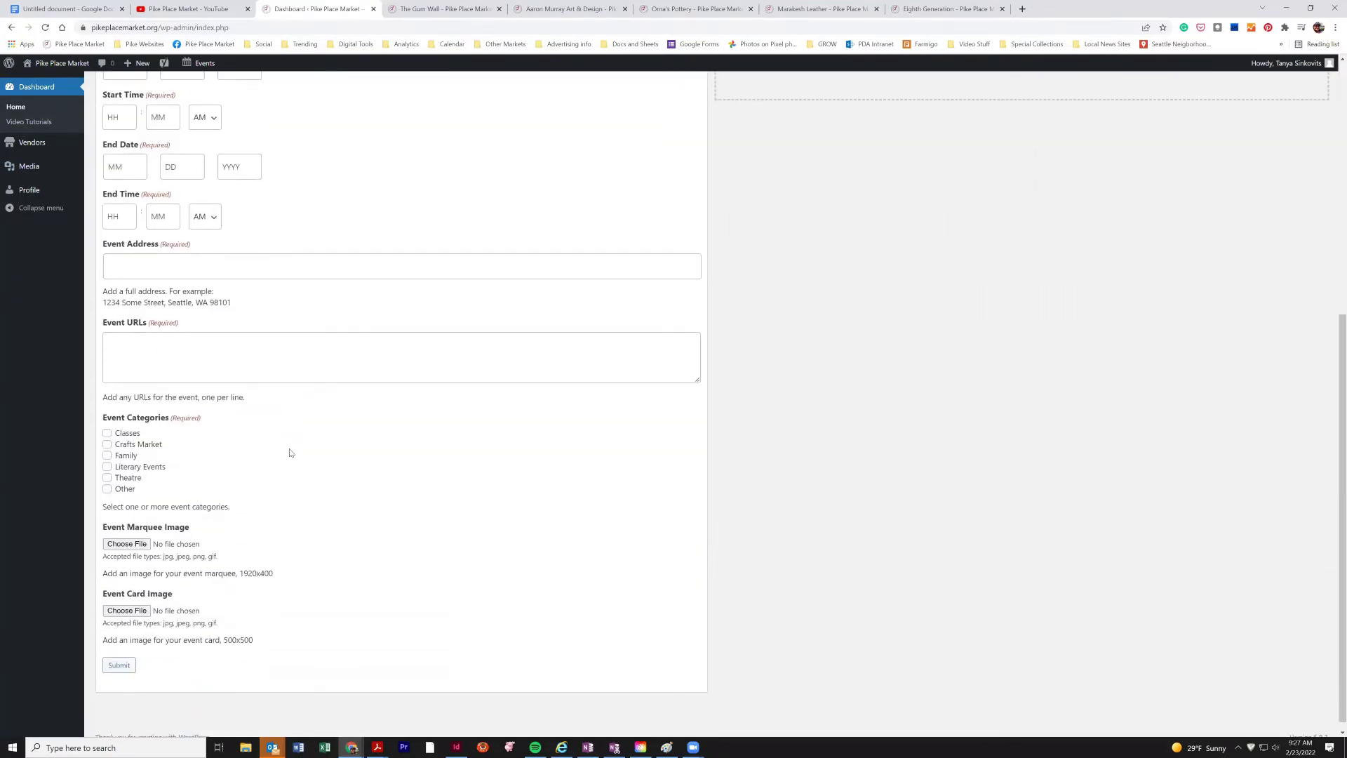
scroll(288, 454, up, 3)
scroll(291, 453, up, 3)
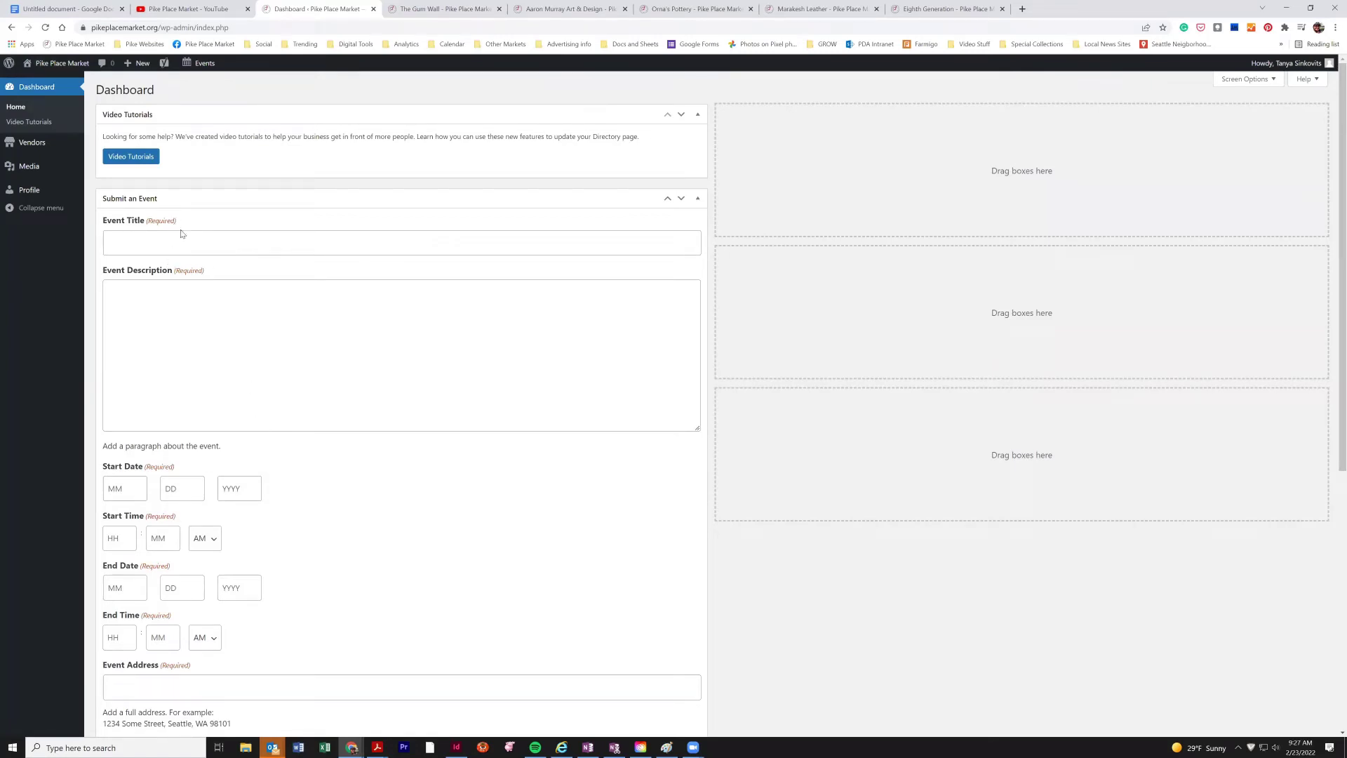
scroll(186, 540, down, 5)
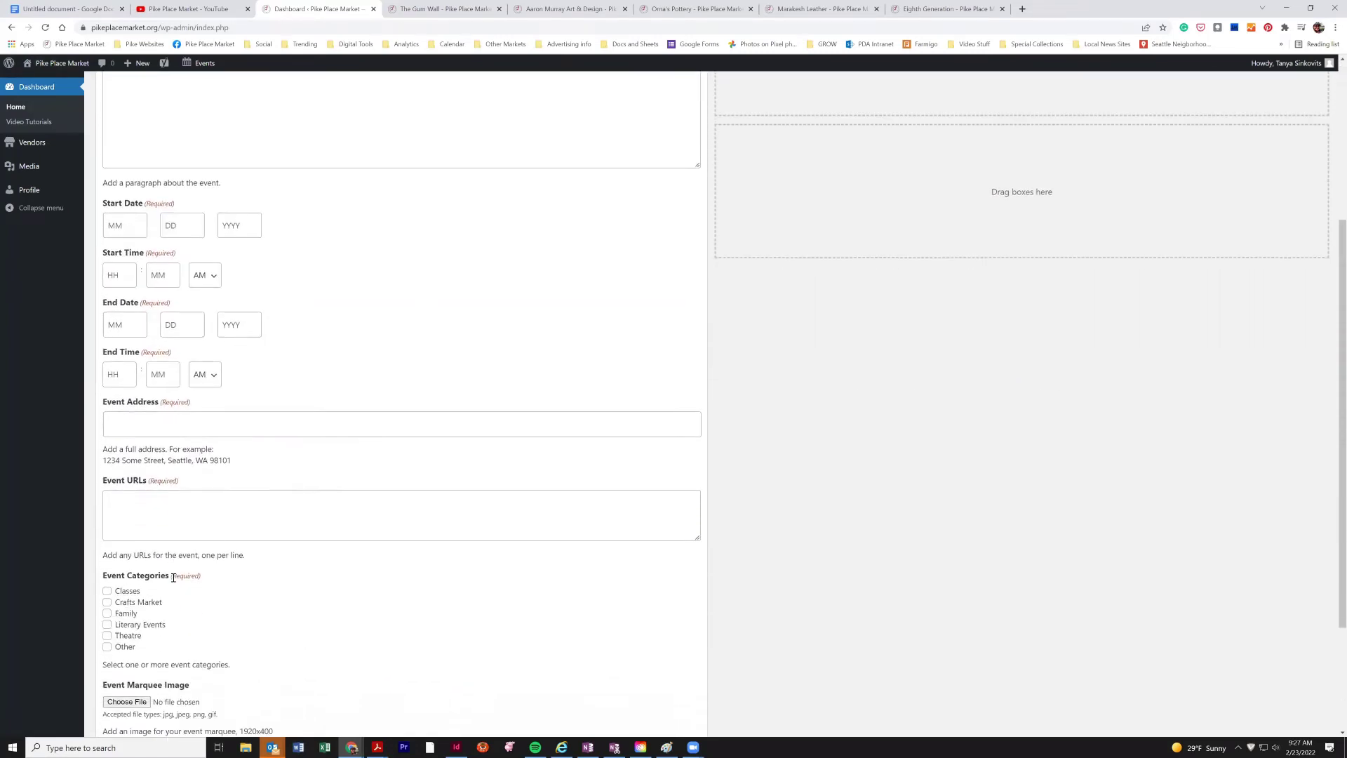
scroll(325, 572, down, 1)
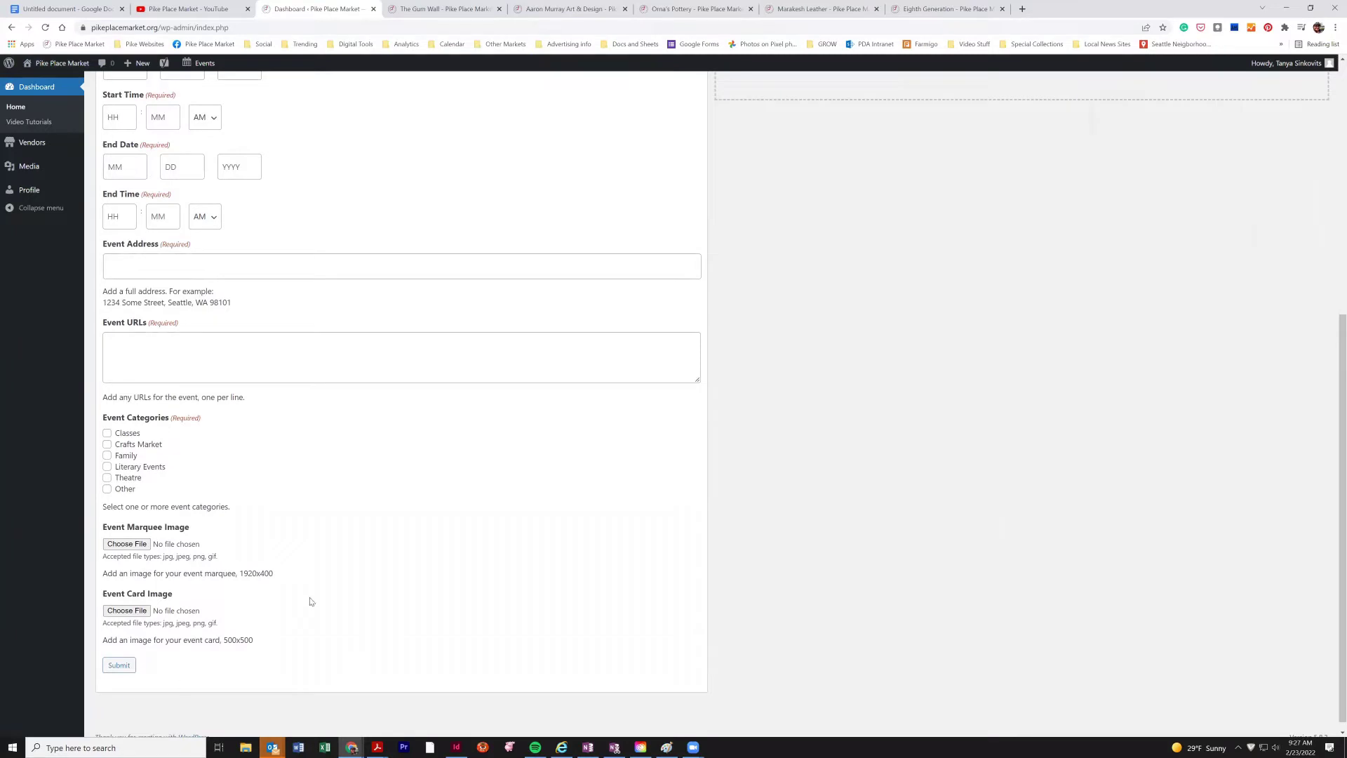
scroll(431, 510, up, 6)
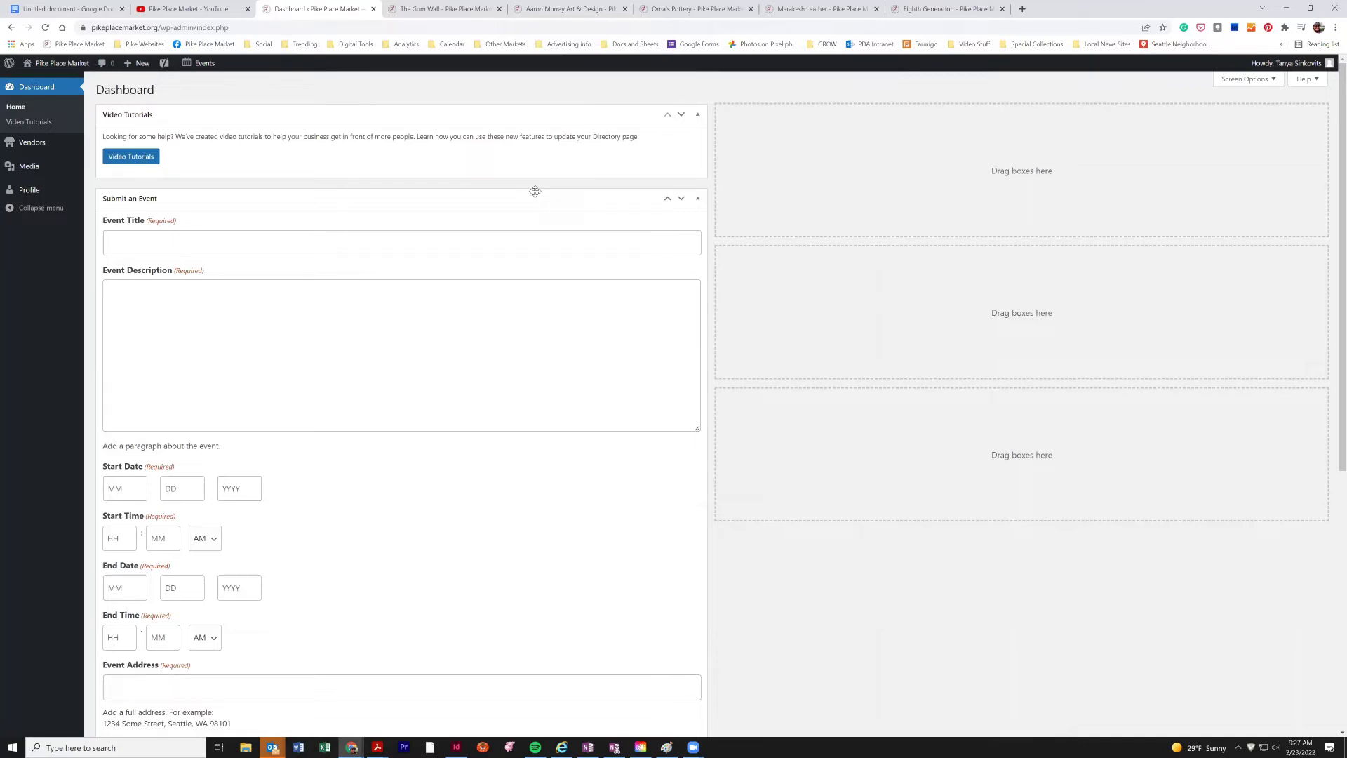
Create a revision draft of The Gum Wall from the vendor list and place the cursor at the end of its title.
click(38, 149)
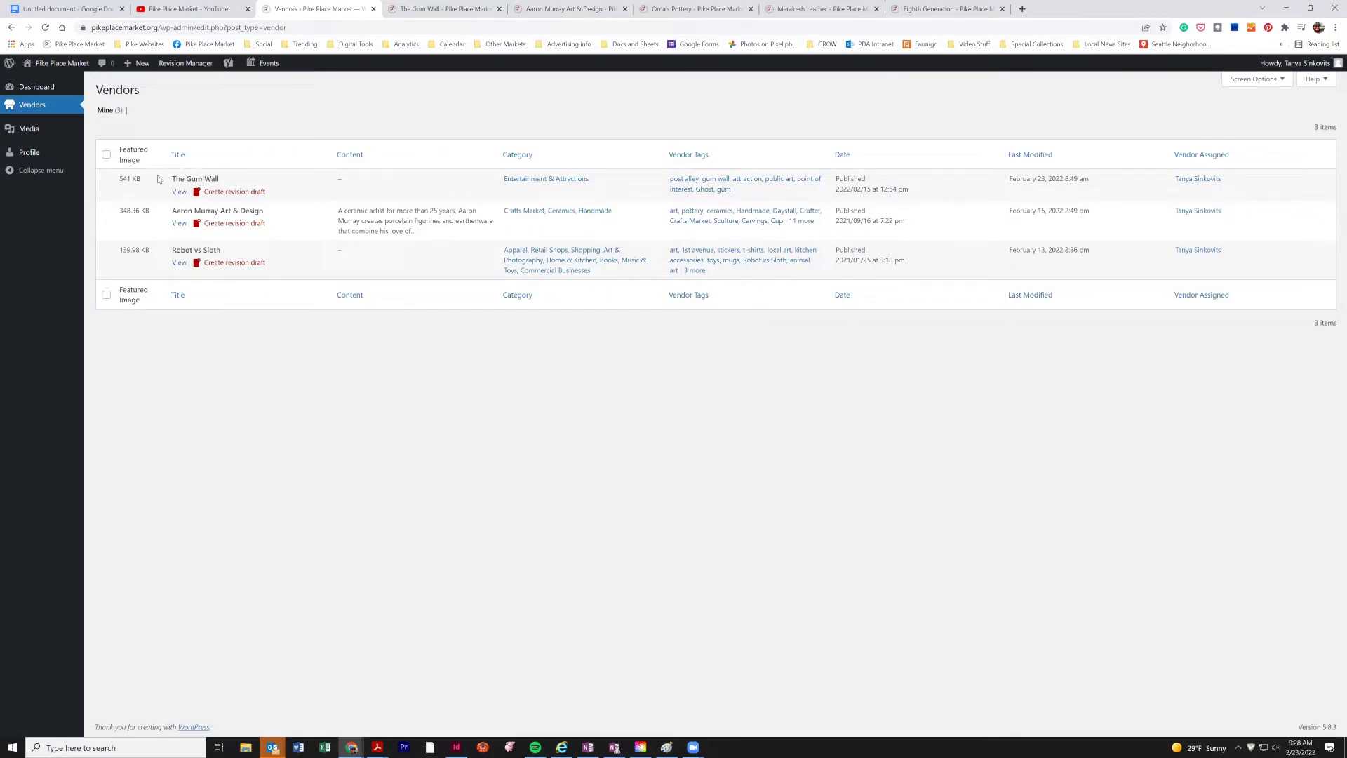
click(212, 196)
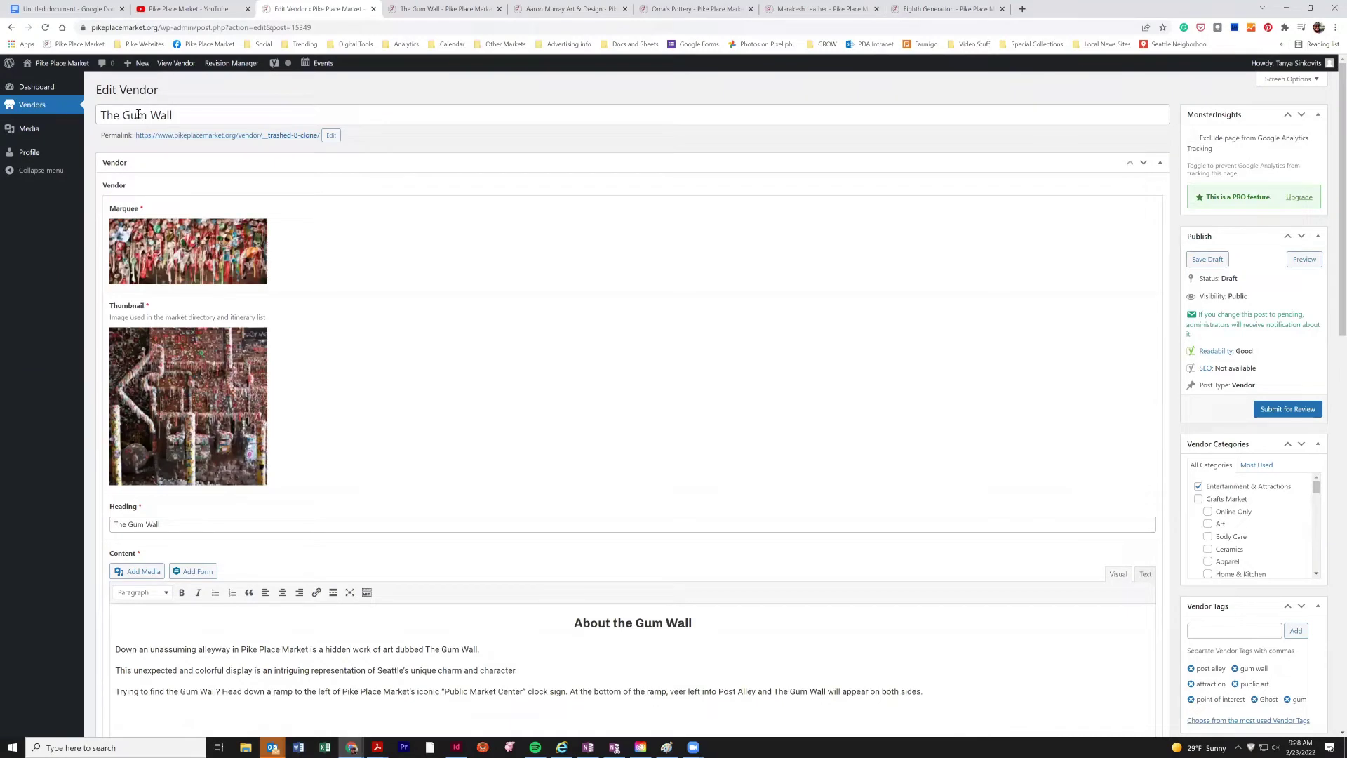
drag(192, 112, 94, 114)
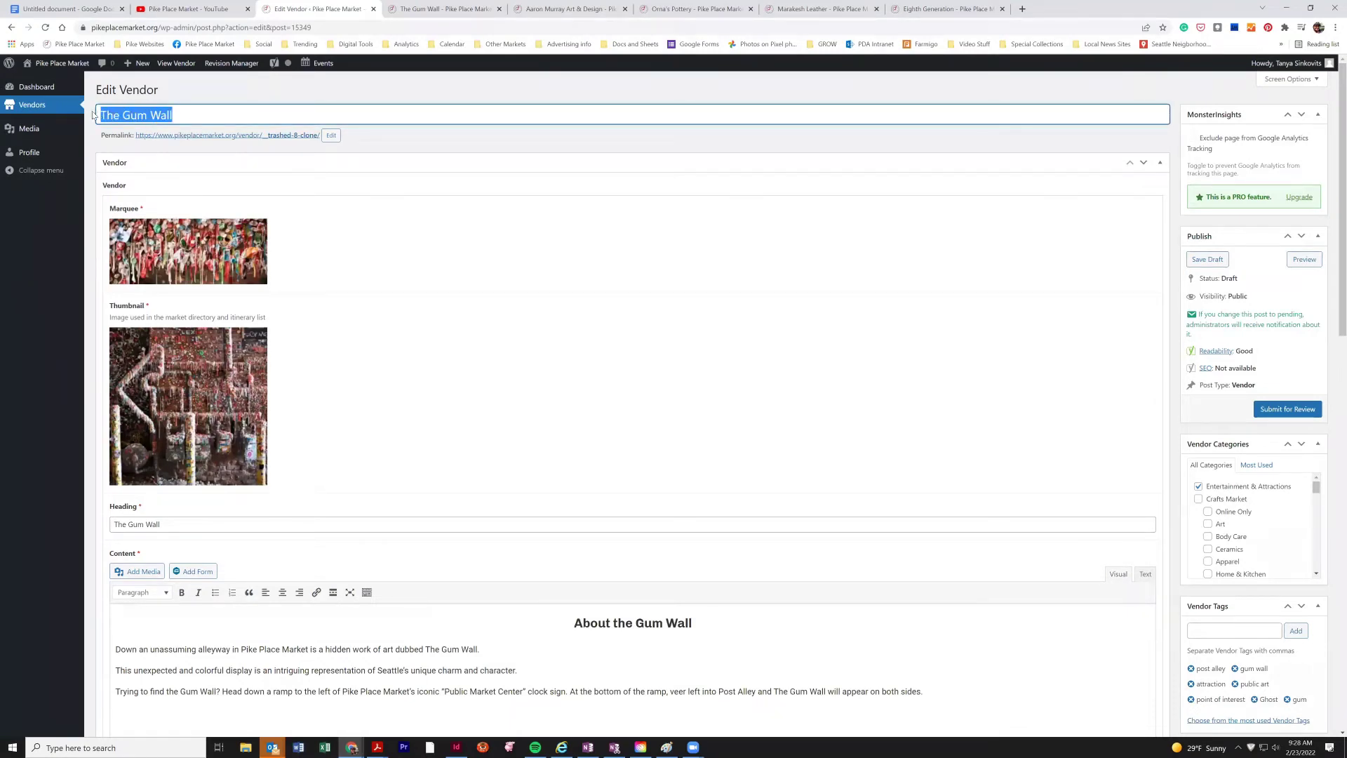
click(179, 113)
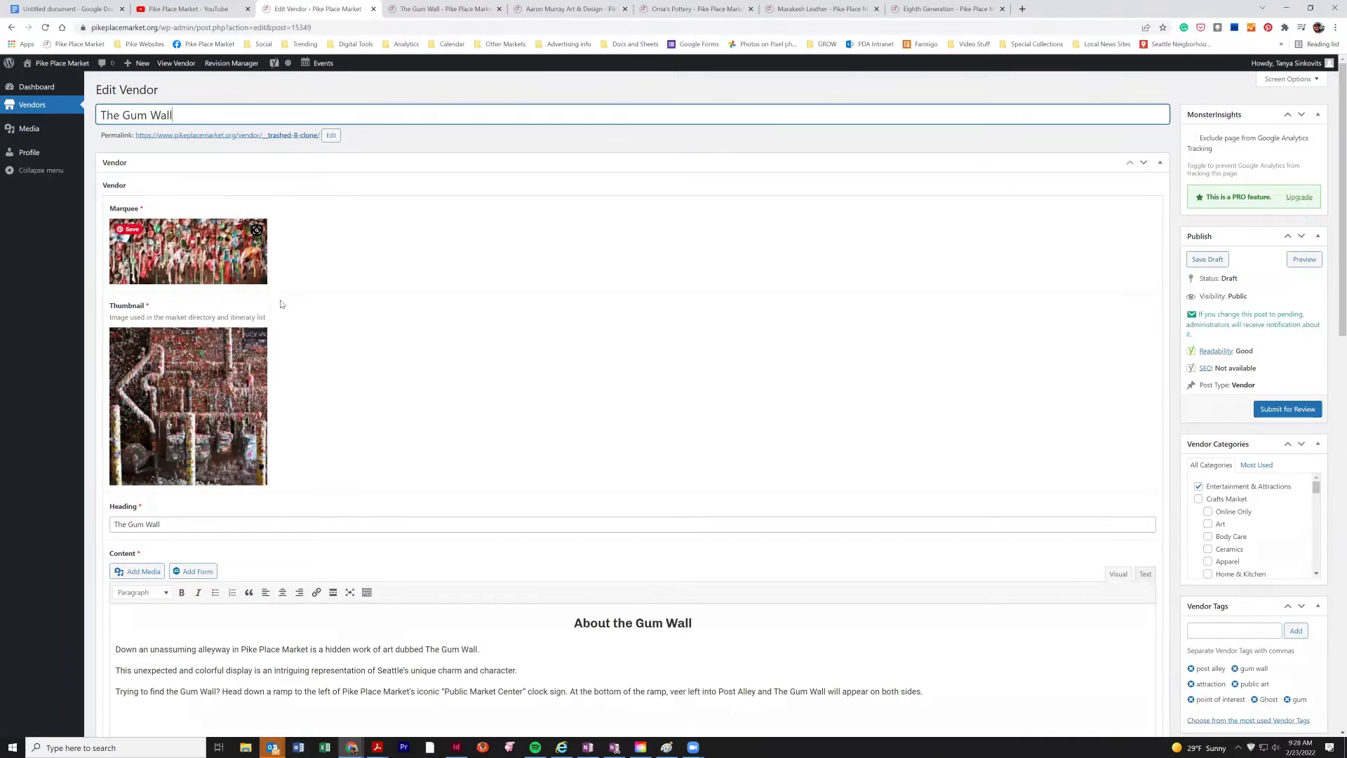
Examine the vendor form's Heading field and the content, address and phone number fields below it.
drag(169, 521, 104, 529)
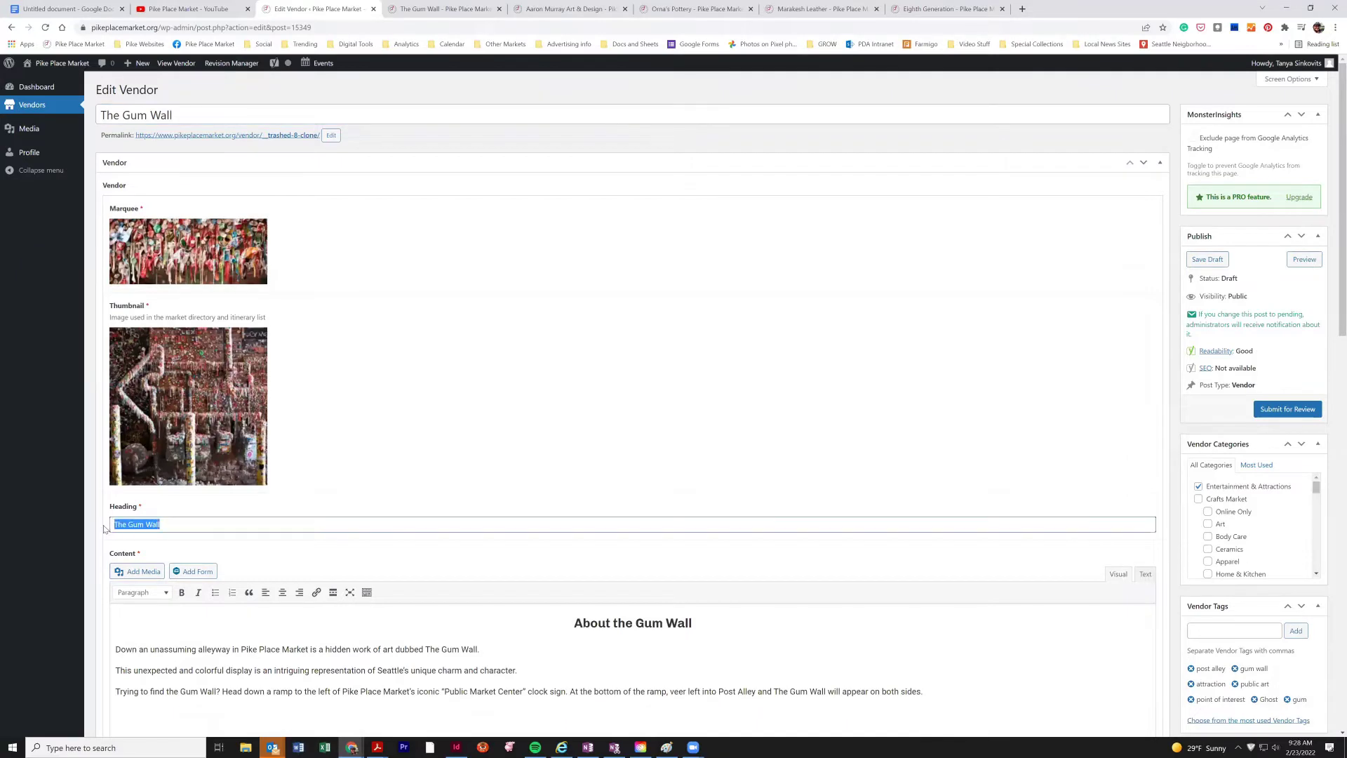
click(168, 524)
triple_click(169, 524)
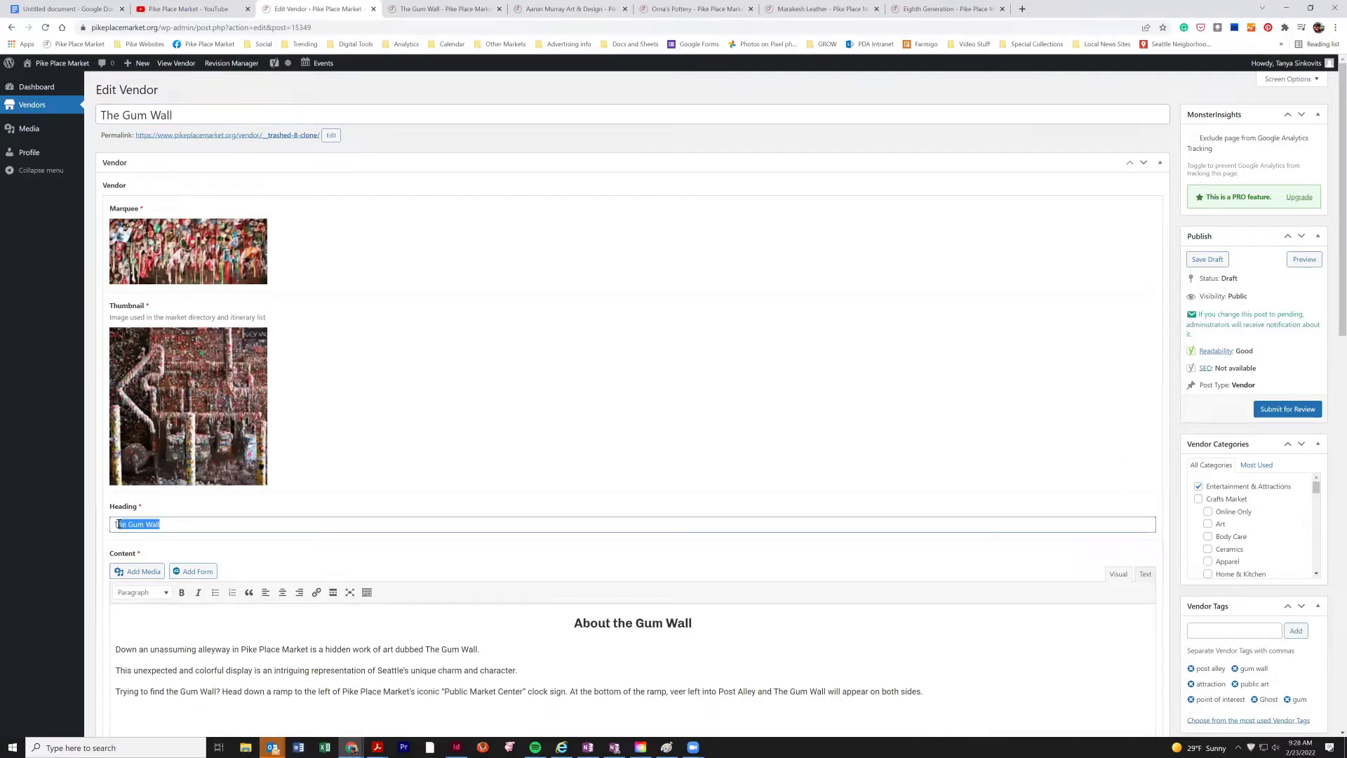
click(169, 527)
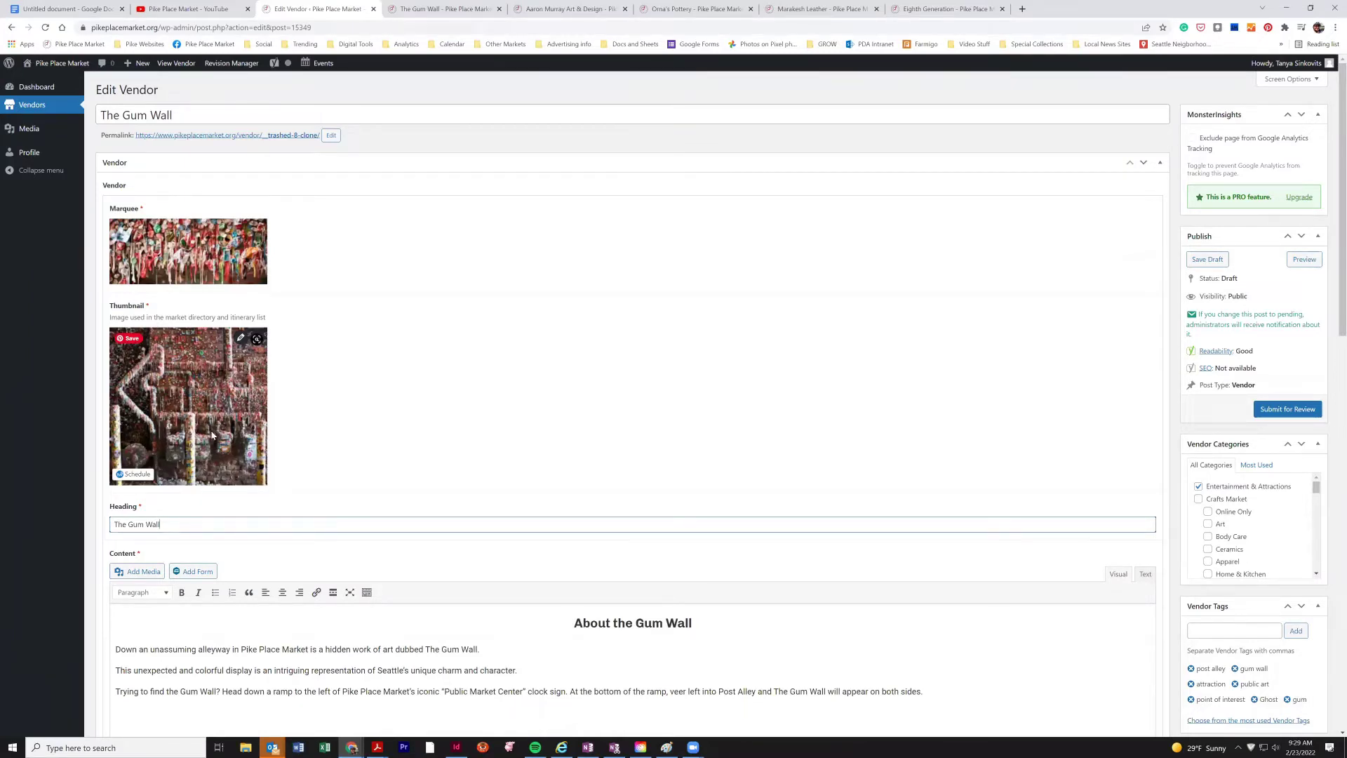
scroll(421, 396, down, 3)
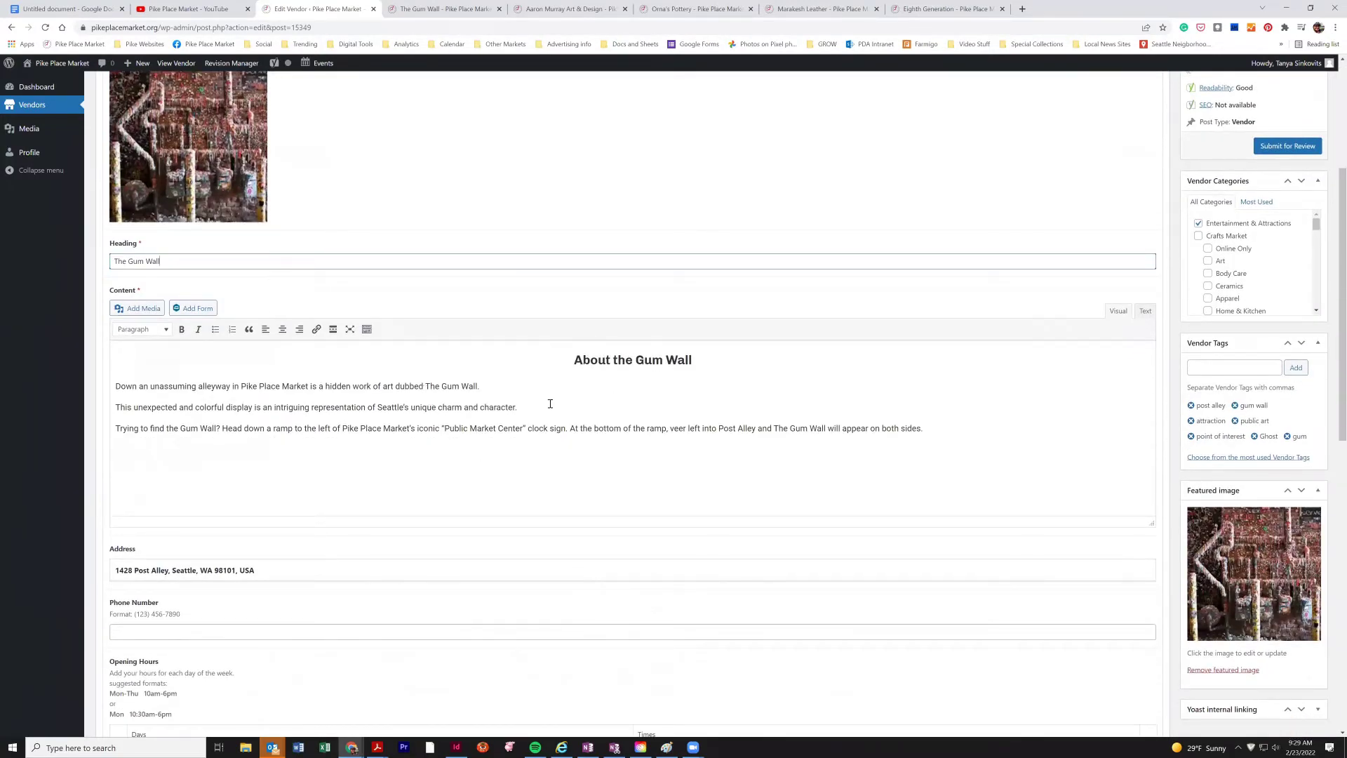
scroll(485, 414, down, 3)
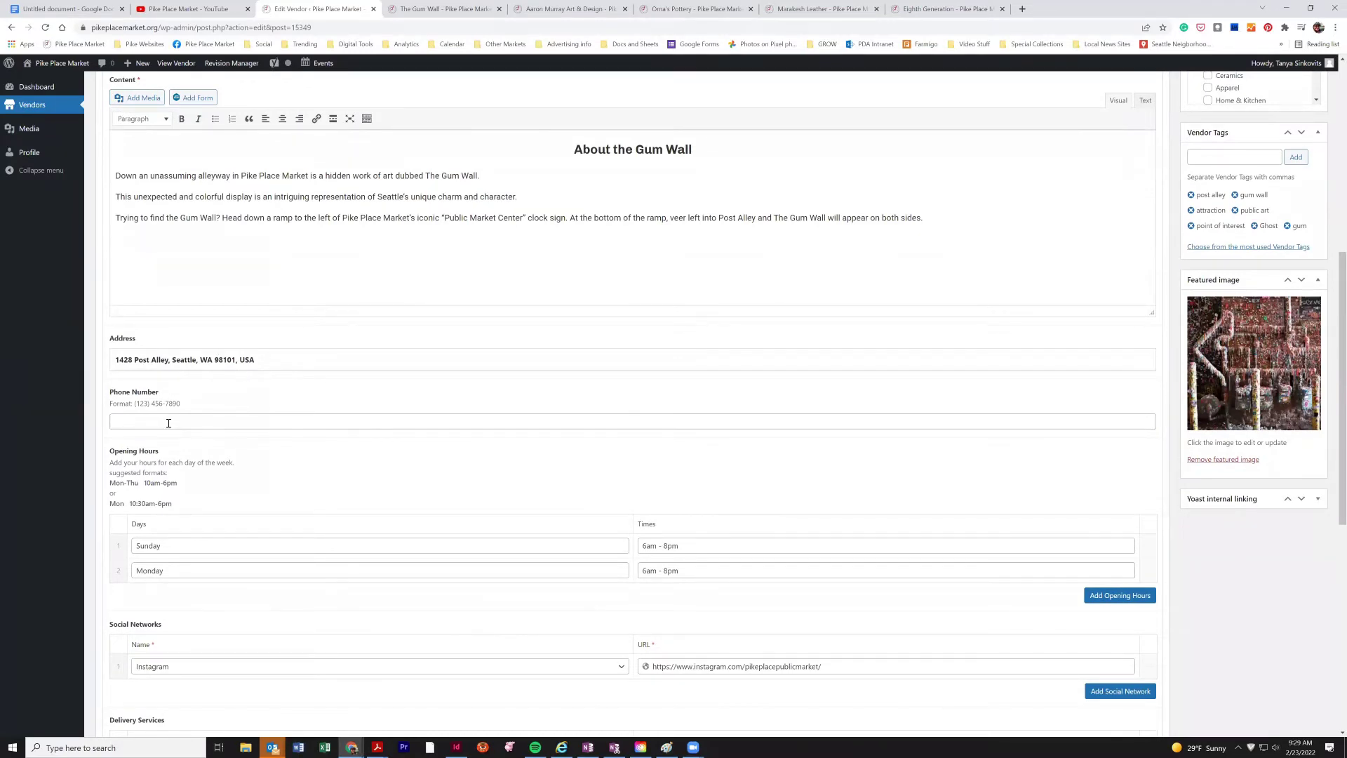
Add an opening hours row for Tuesday with the times 7am - 9pm.
scroll(169, 423, down, 2)
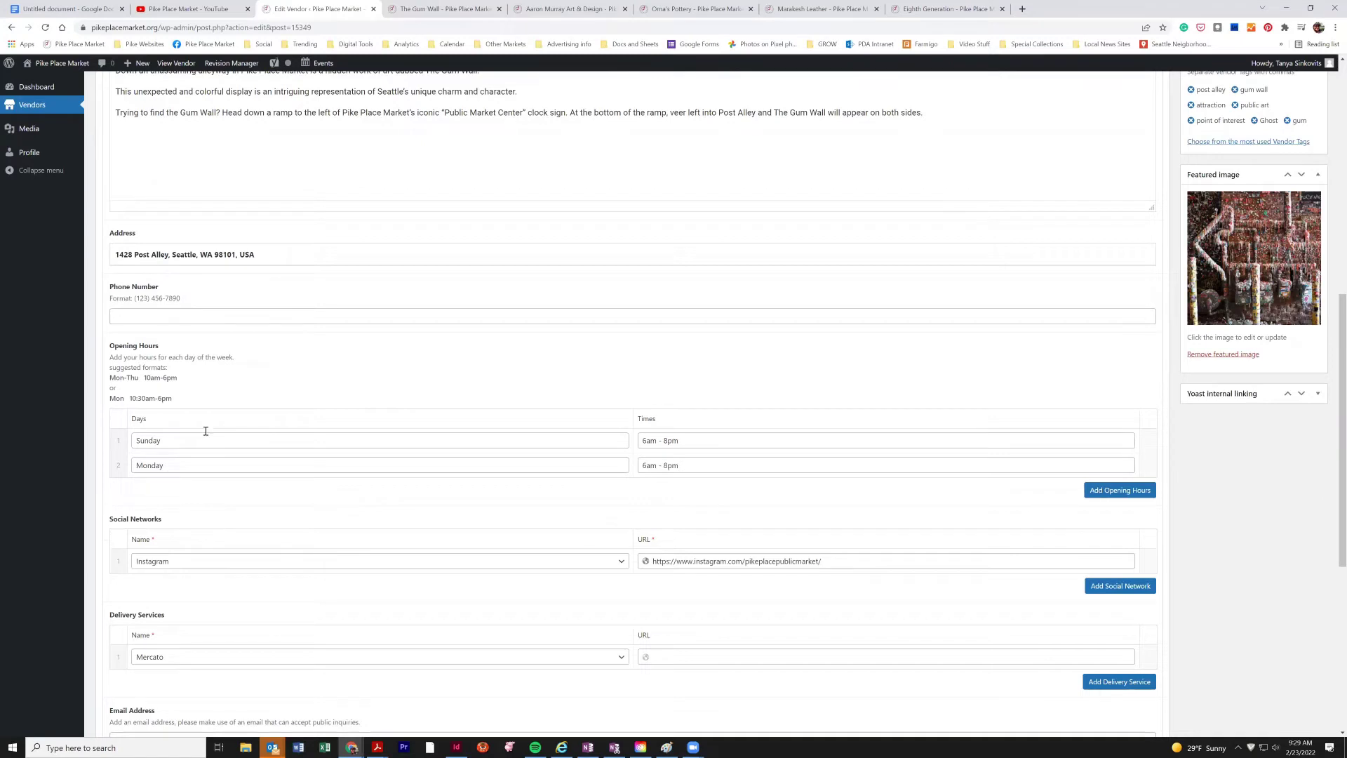
click(1125, 496)
click(241, 490)
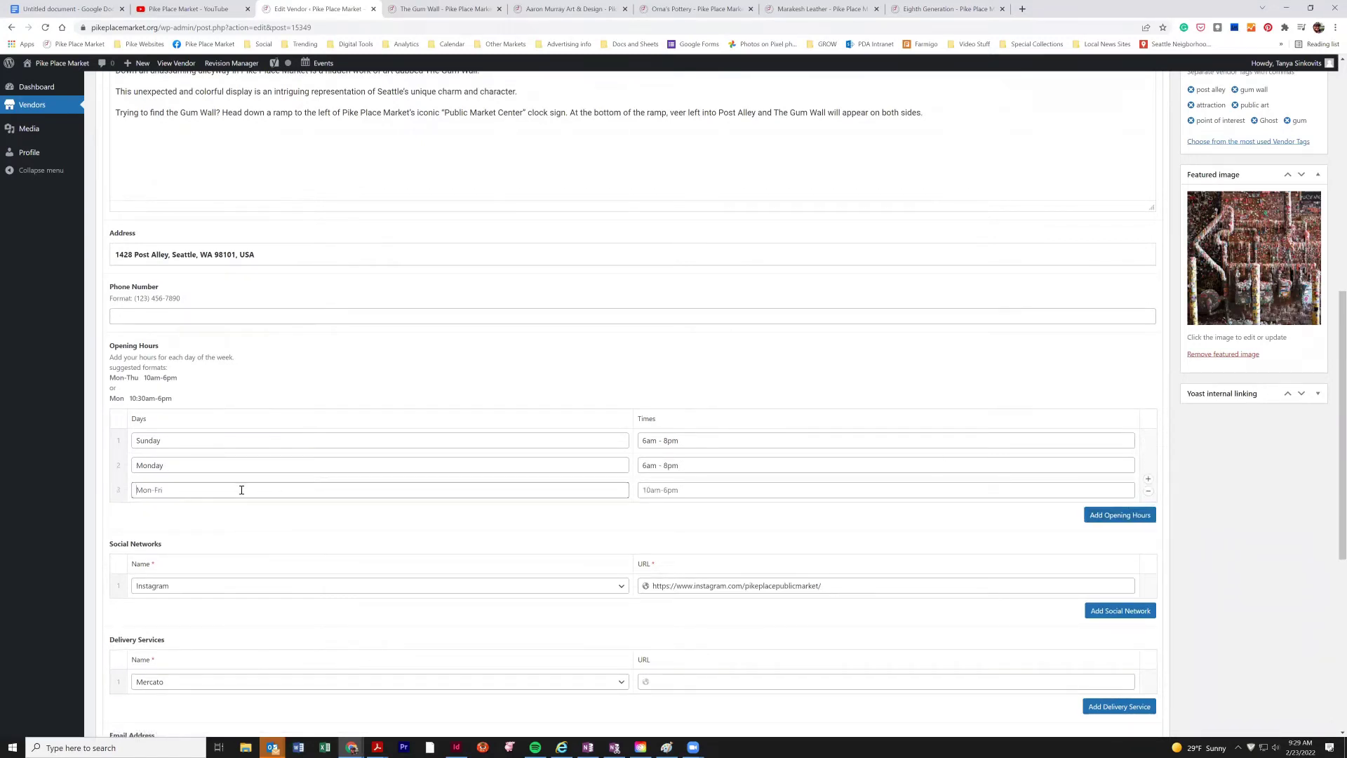
text(Tuesday)
click(690, 492)
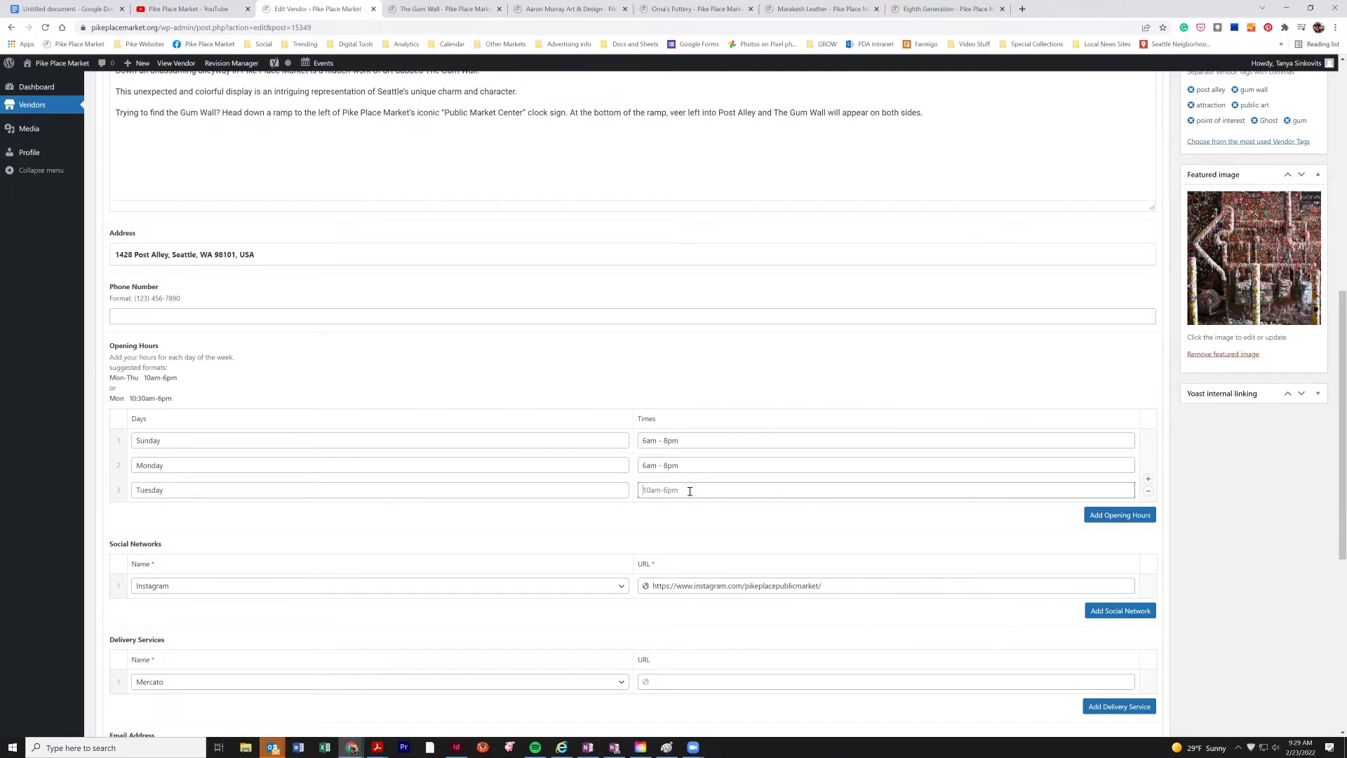
text(7am -9pm)
Set Sunday's opening times to 6am - 9pm.
click(667, 442)
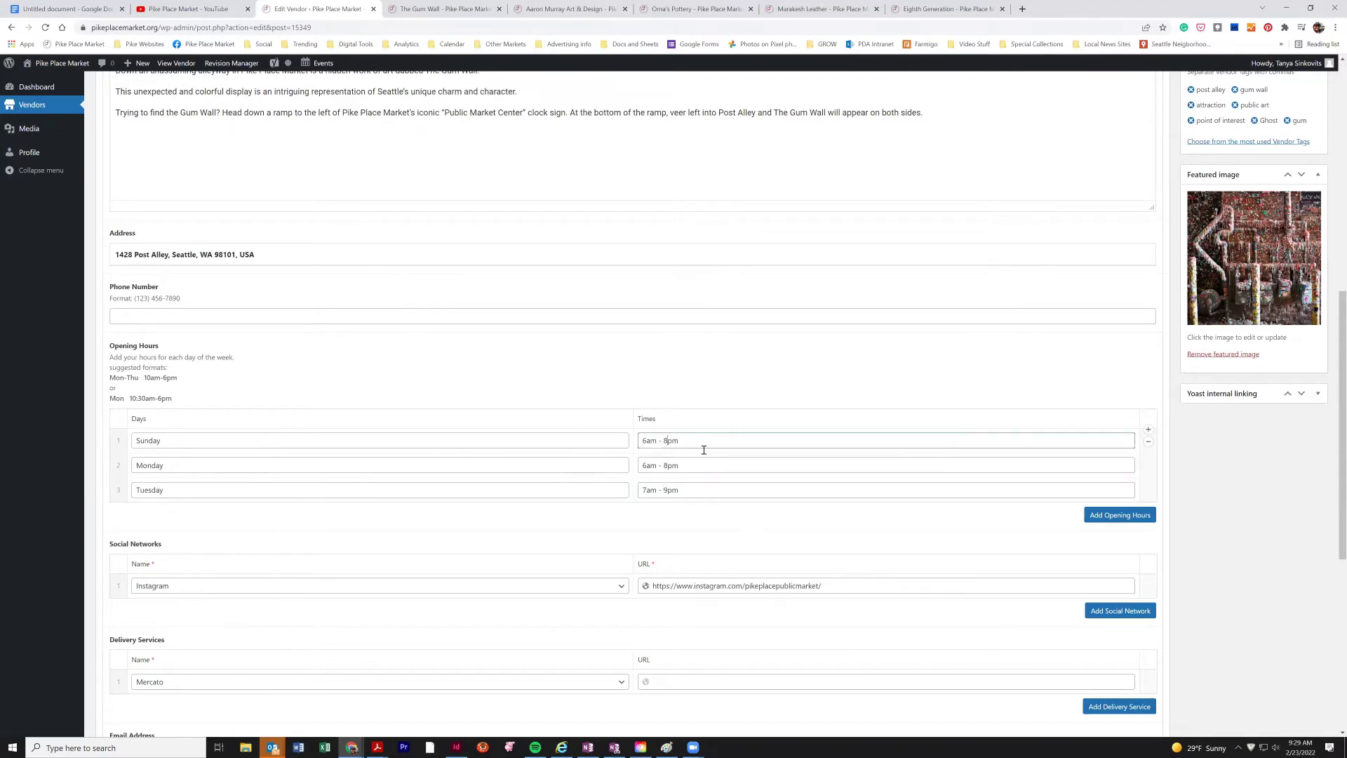
key(BackSpace)
text(9)
drag(679, 440, 639, 441)
click(717, 445)
Add a Facebook entry to the vendor's social networks and place the cursor in its URL field.
scroll(684, 483, down, 3)
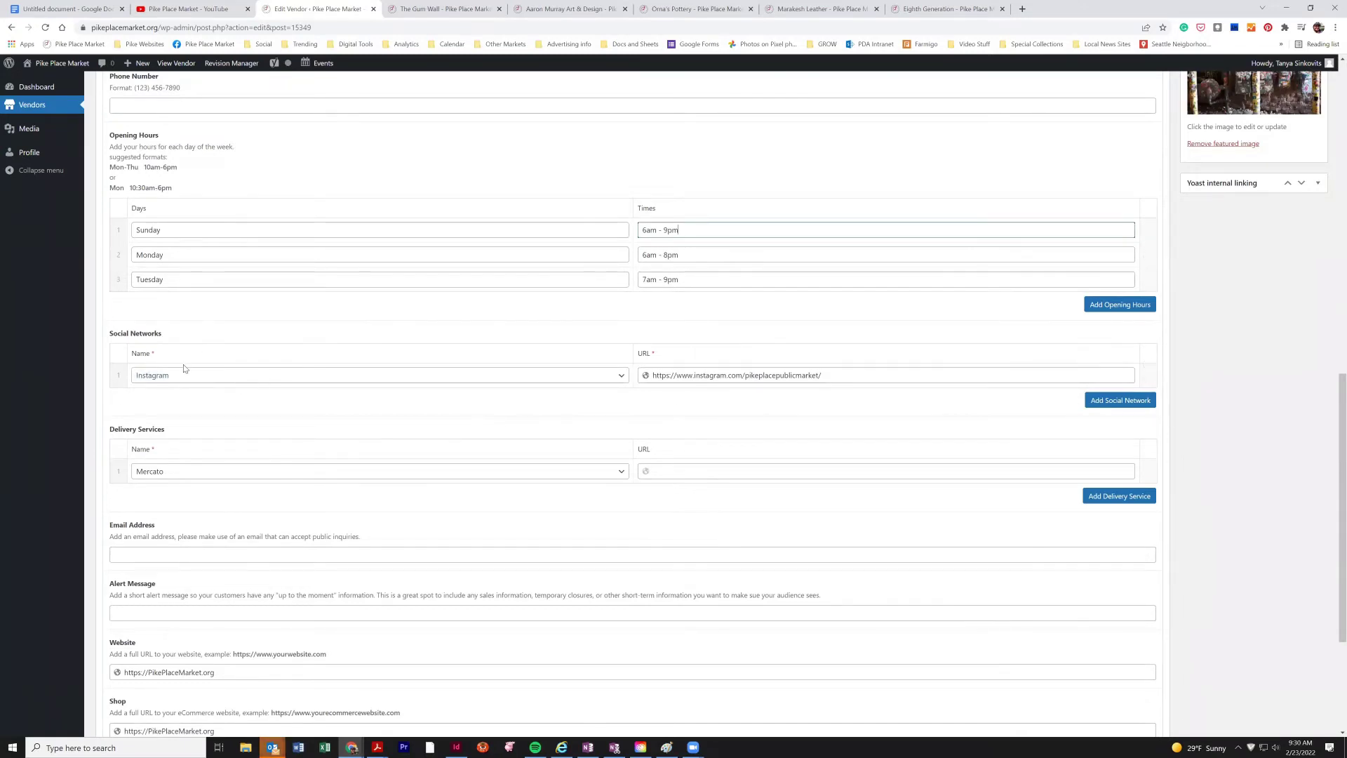
click(1113, 401)
click(622, 401)
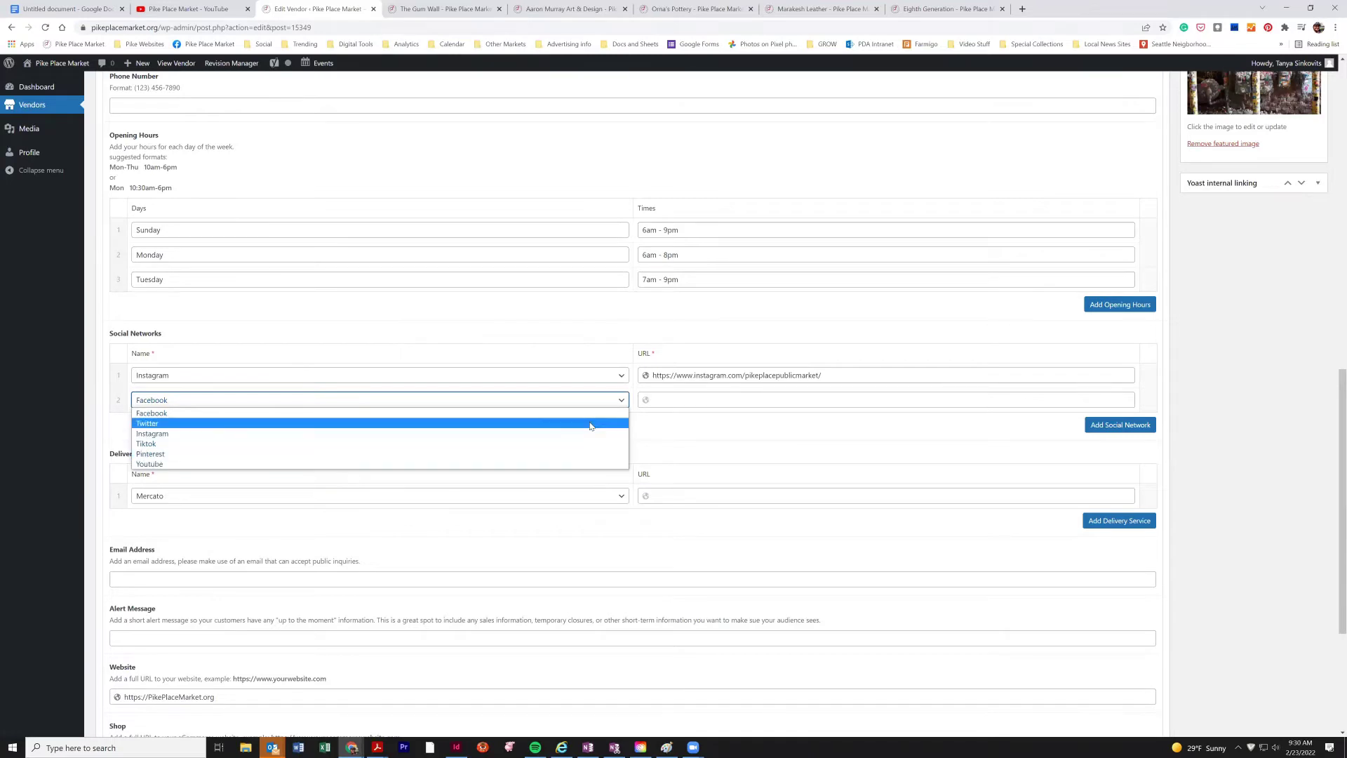
click(590, 414)
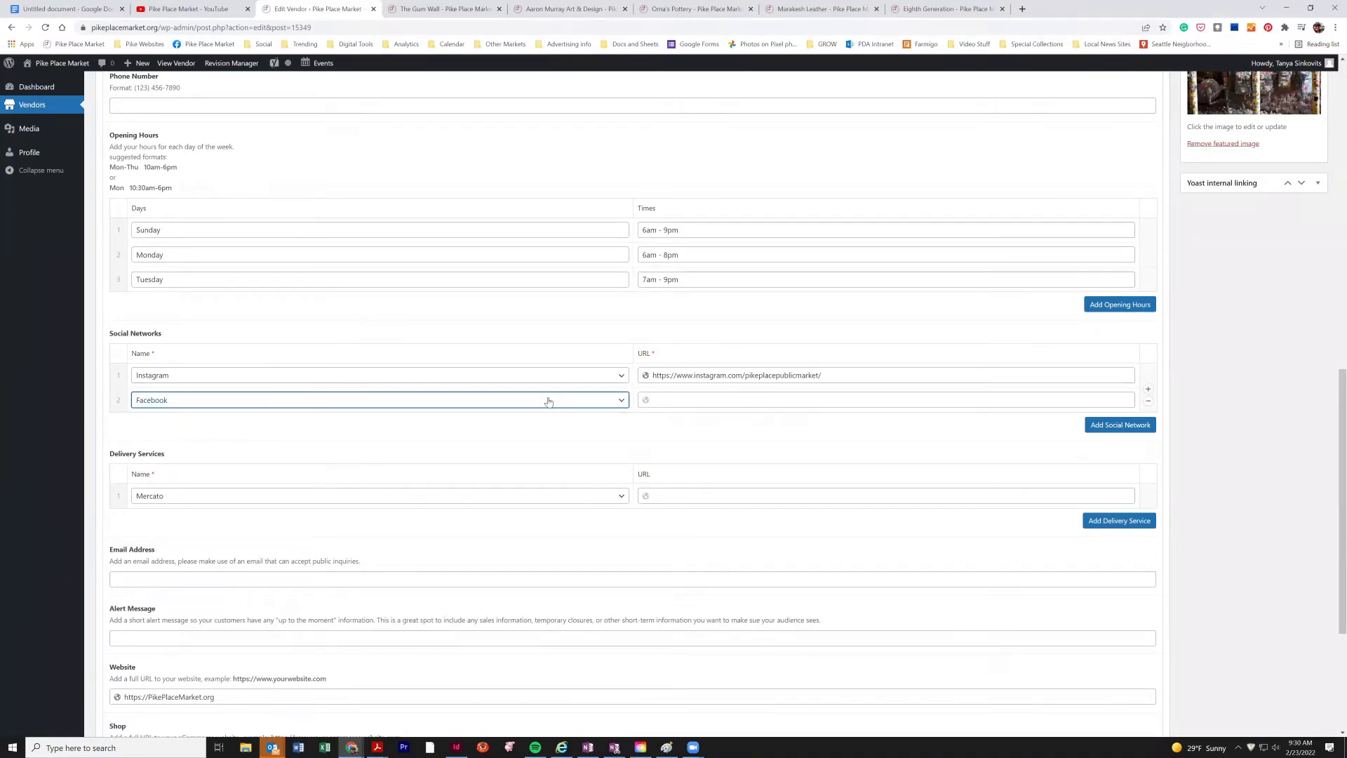
click(660, 377)
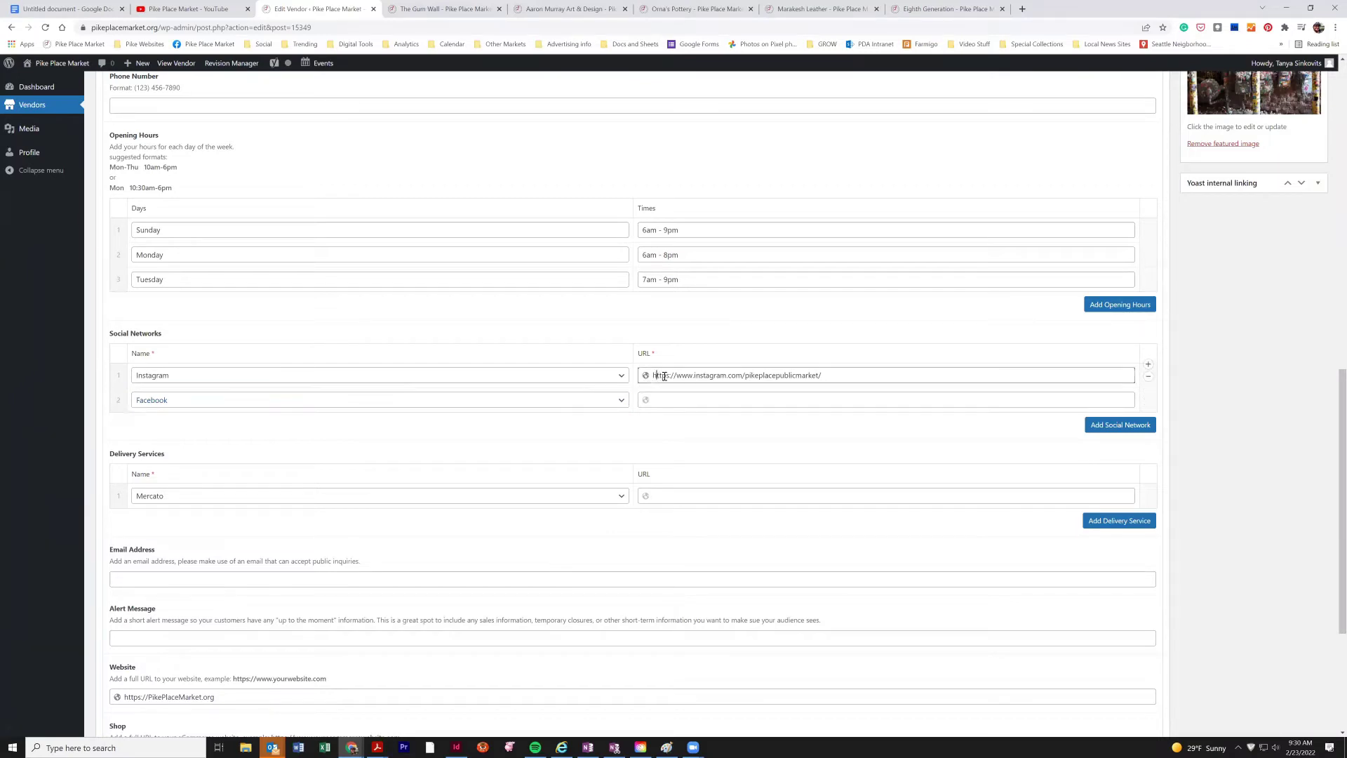
click(726, 398)
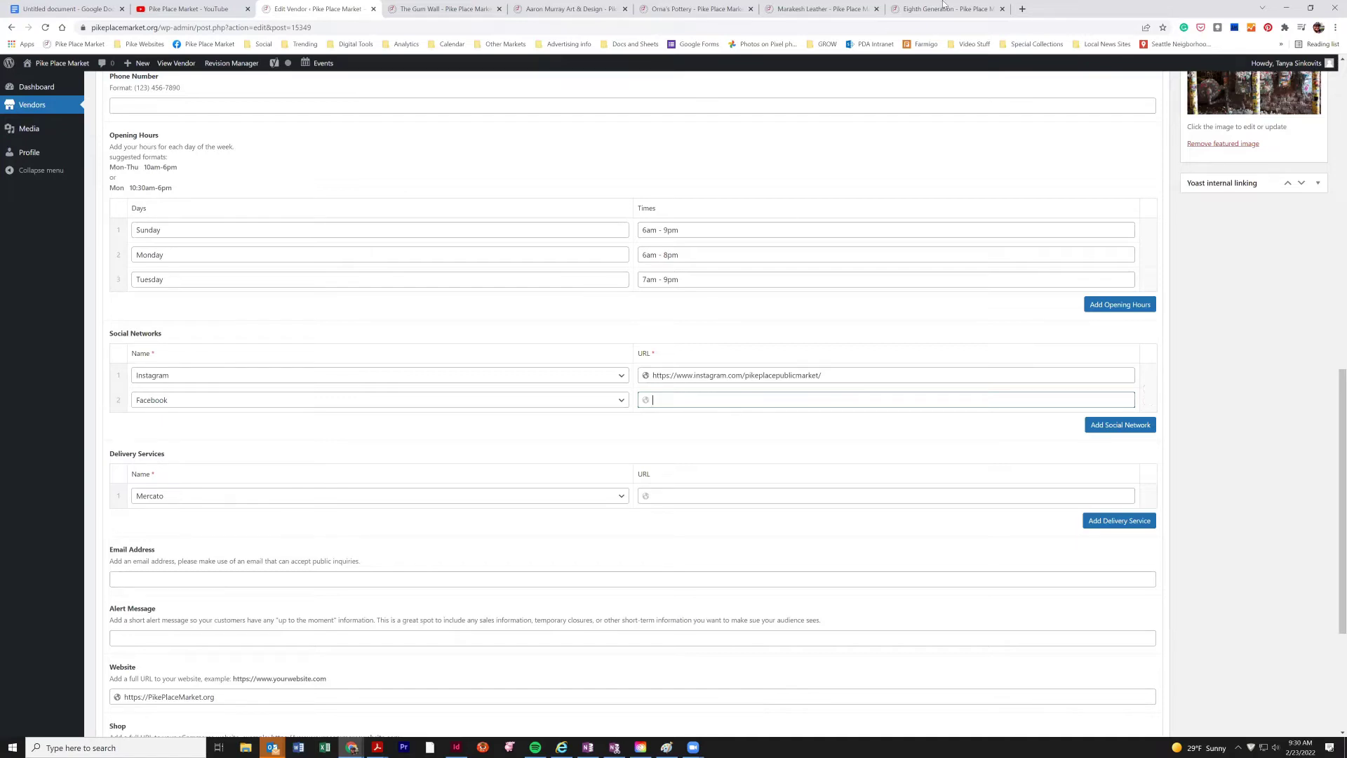
Copy the Pike Place Market Facebook page address from a new browser tab and paste it as the vendor's Facebook URL.
click(1022, 9)
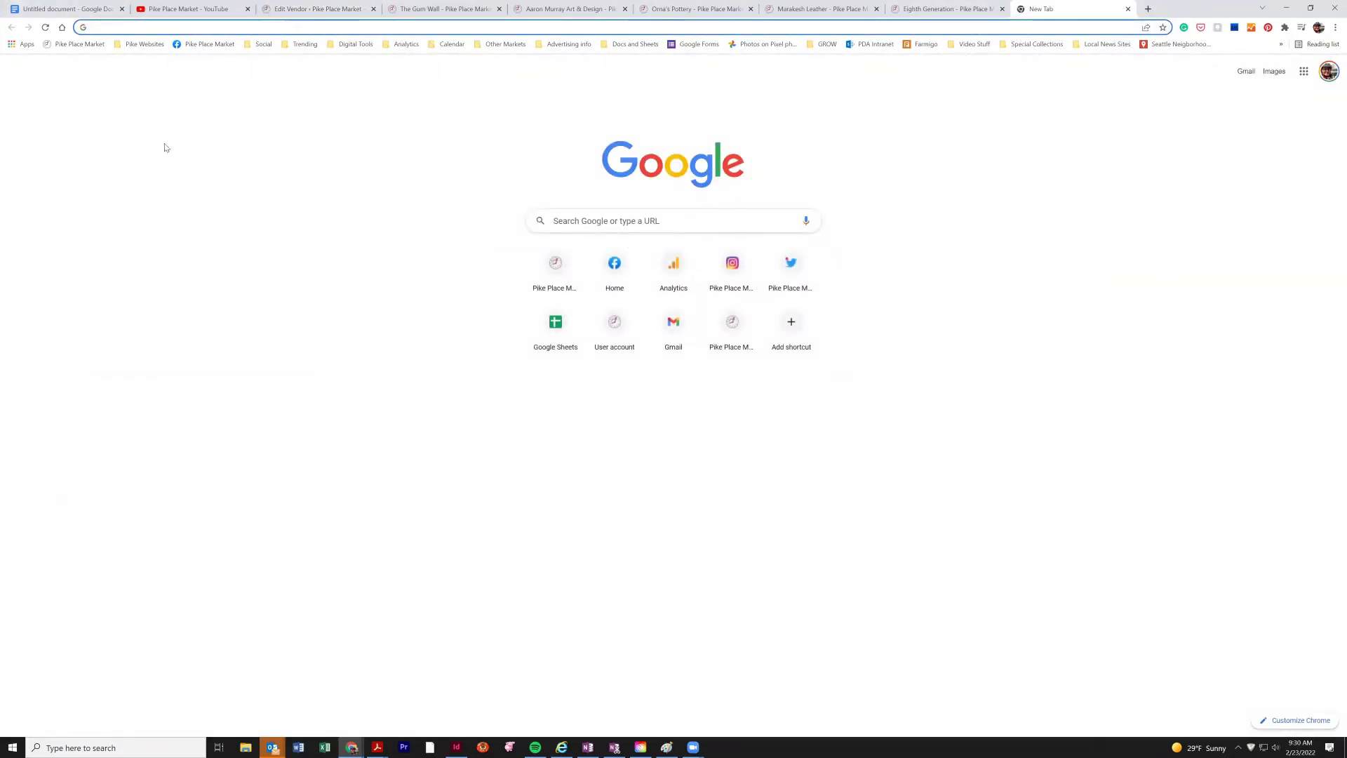
click(216, 45)
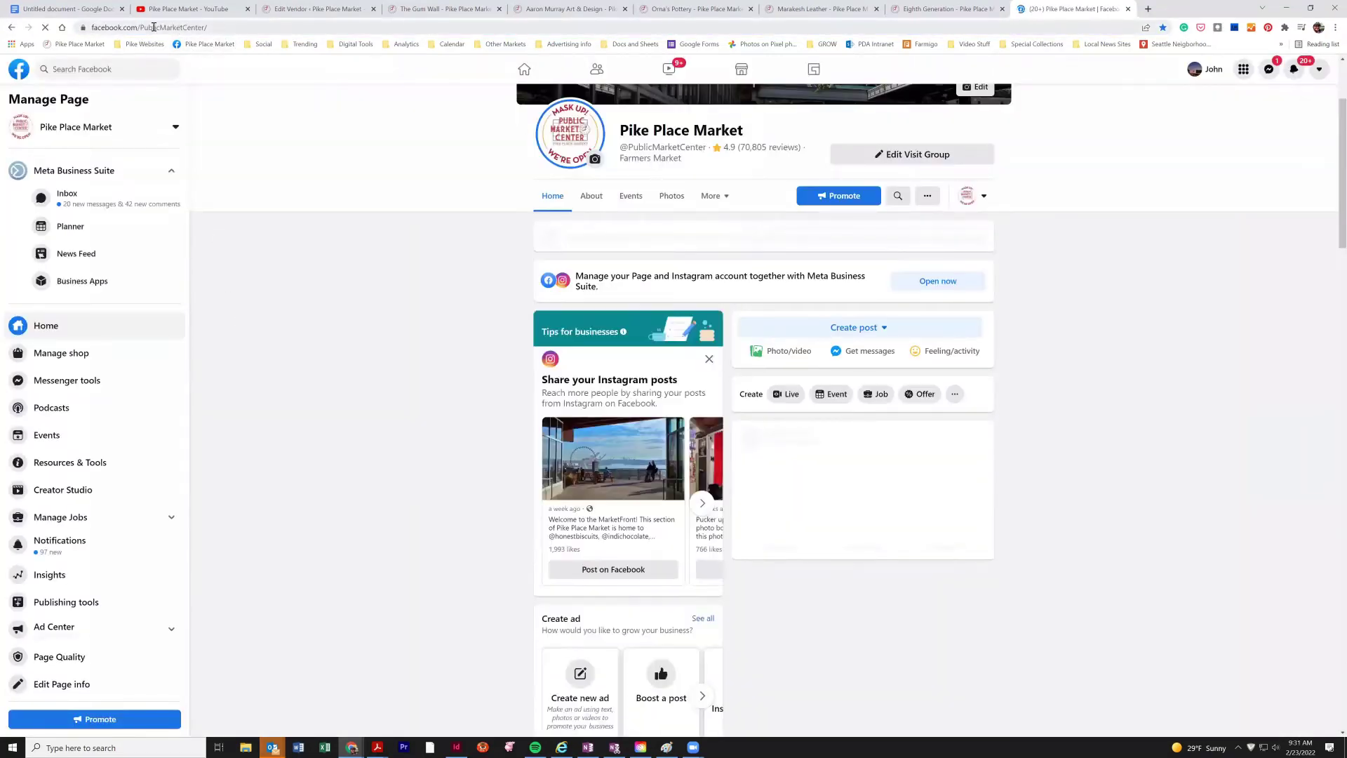
click(130, 27)
key(ctrl+c)
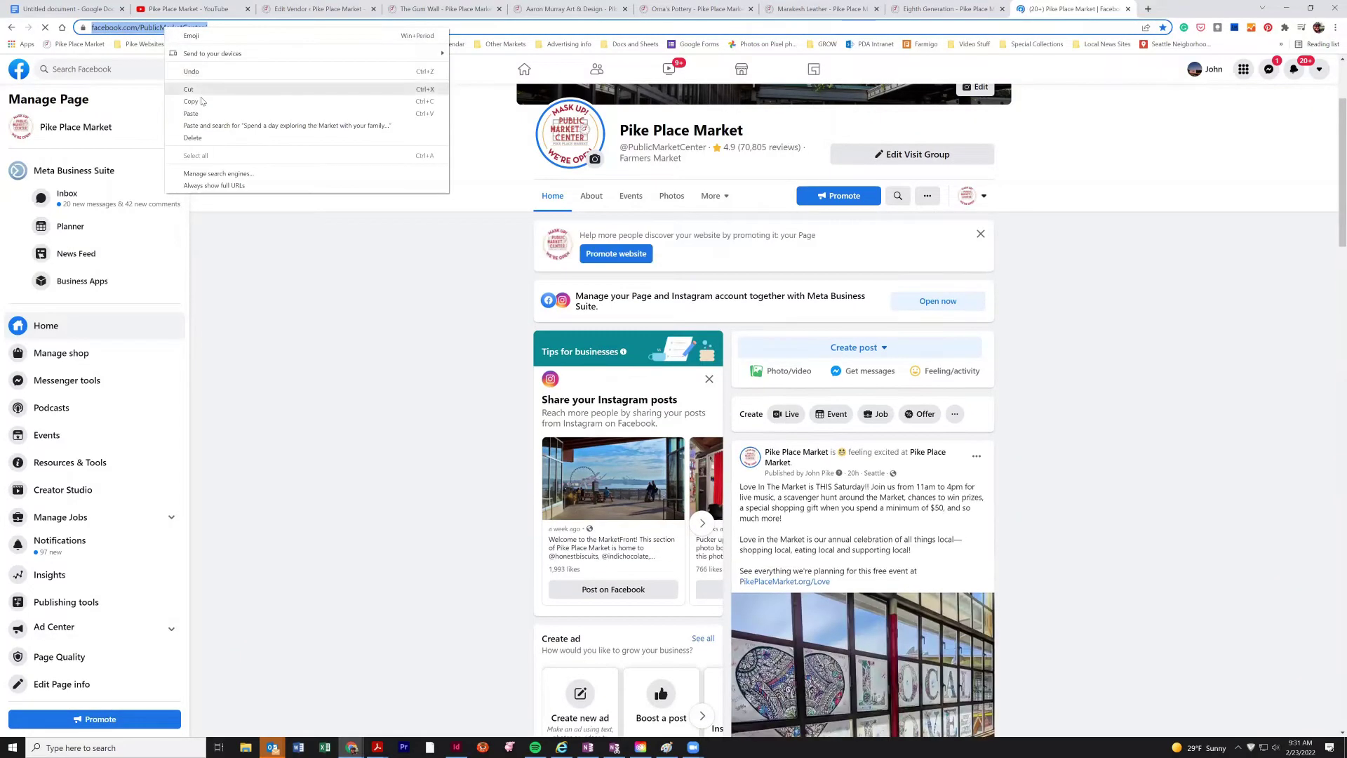
click(337, 16)
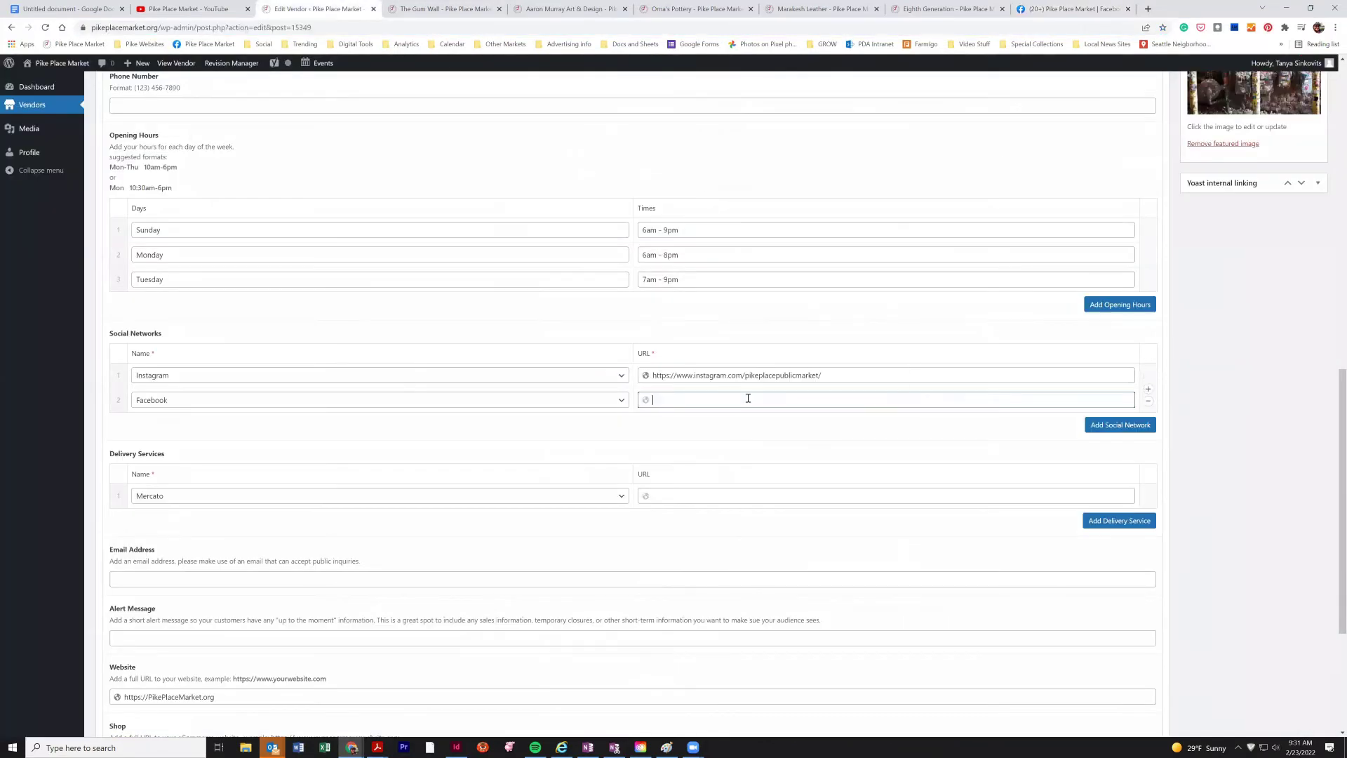
key(ctrl+v)
click(676, 376)
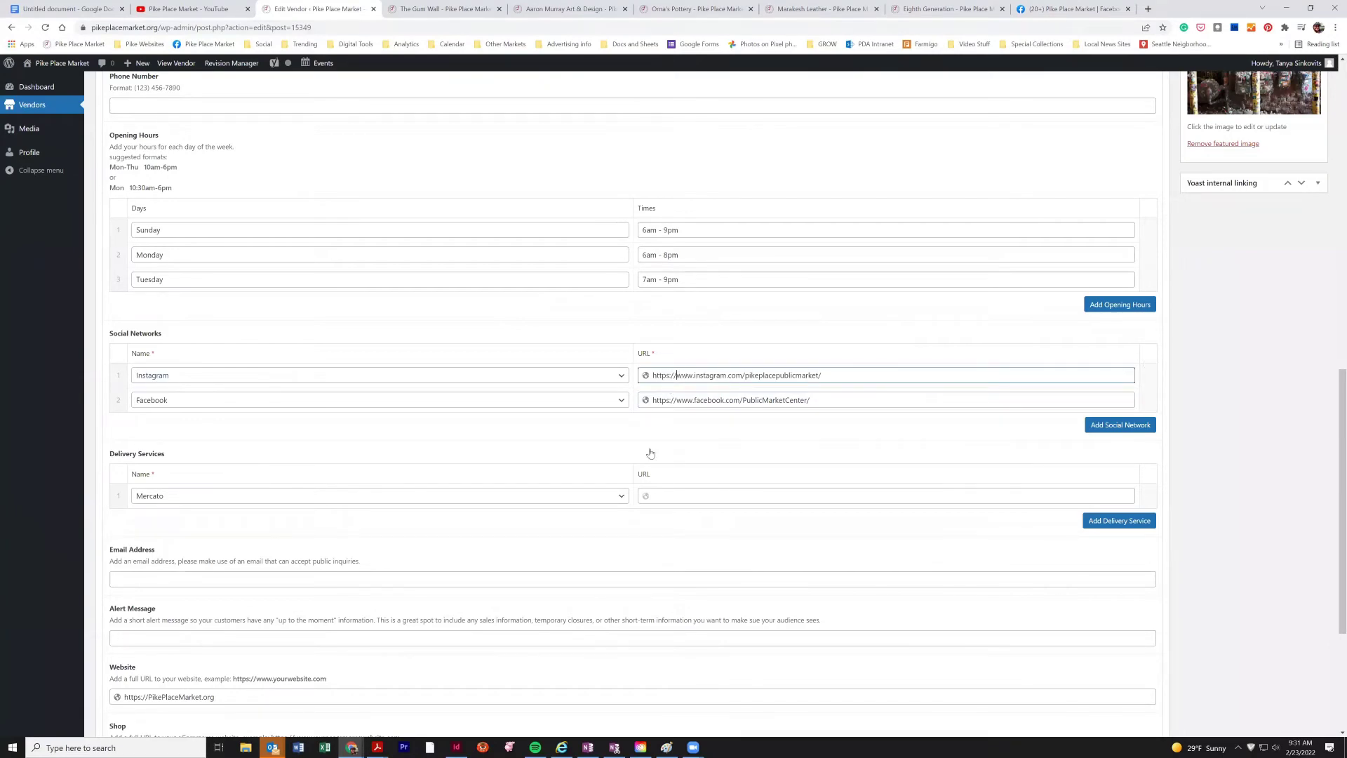
Add Uber Eats as a second delivery service and place the cursor in its URL field.
scroll(651, 453, down, 3)
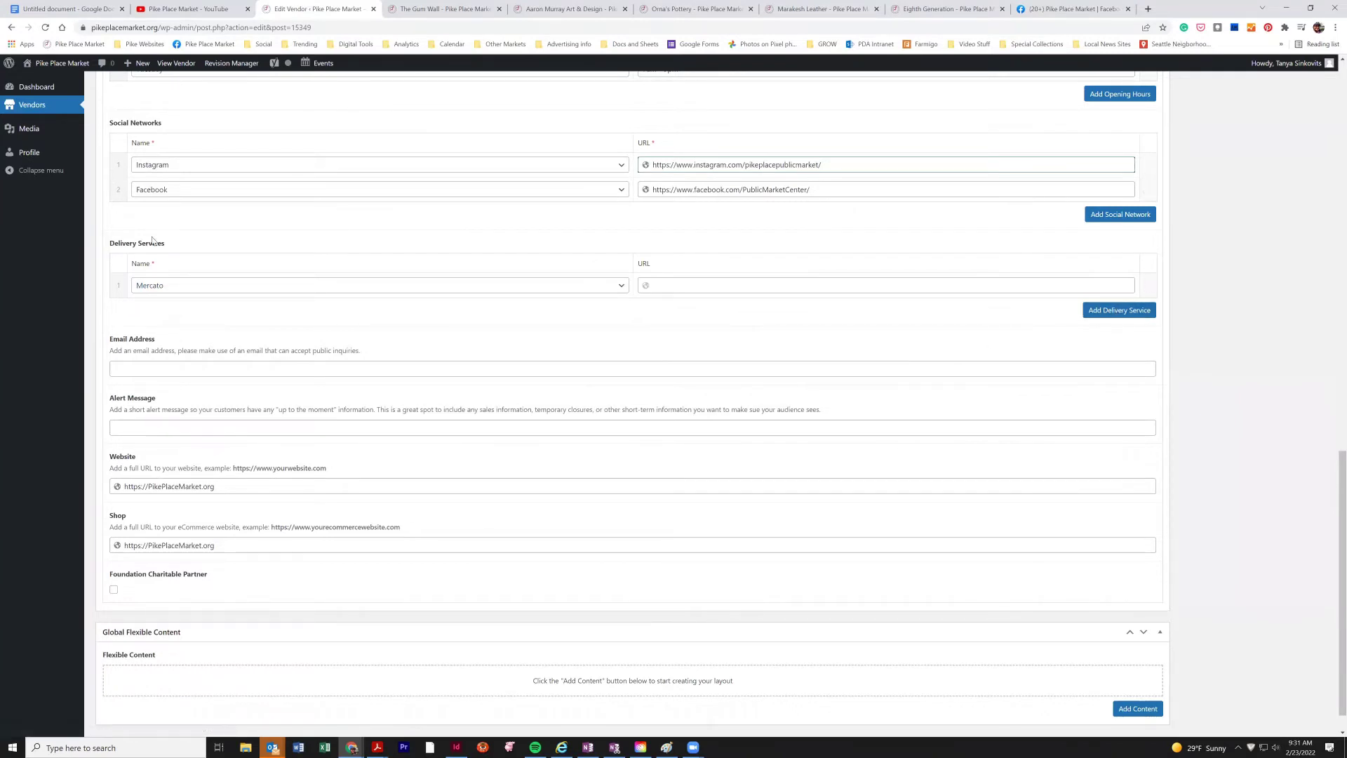
click(1103, 313)
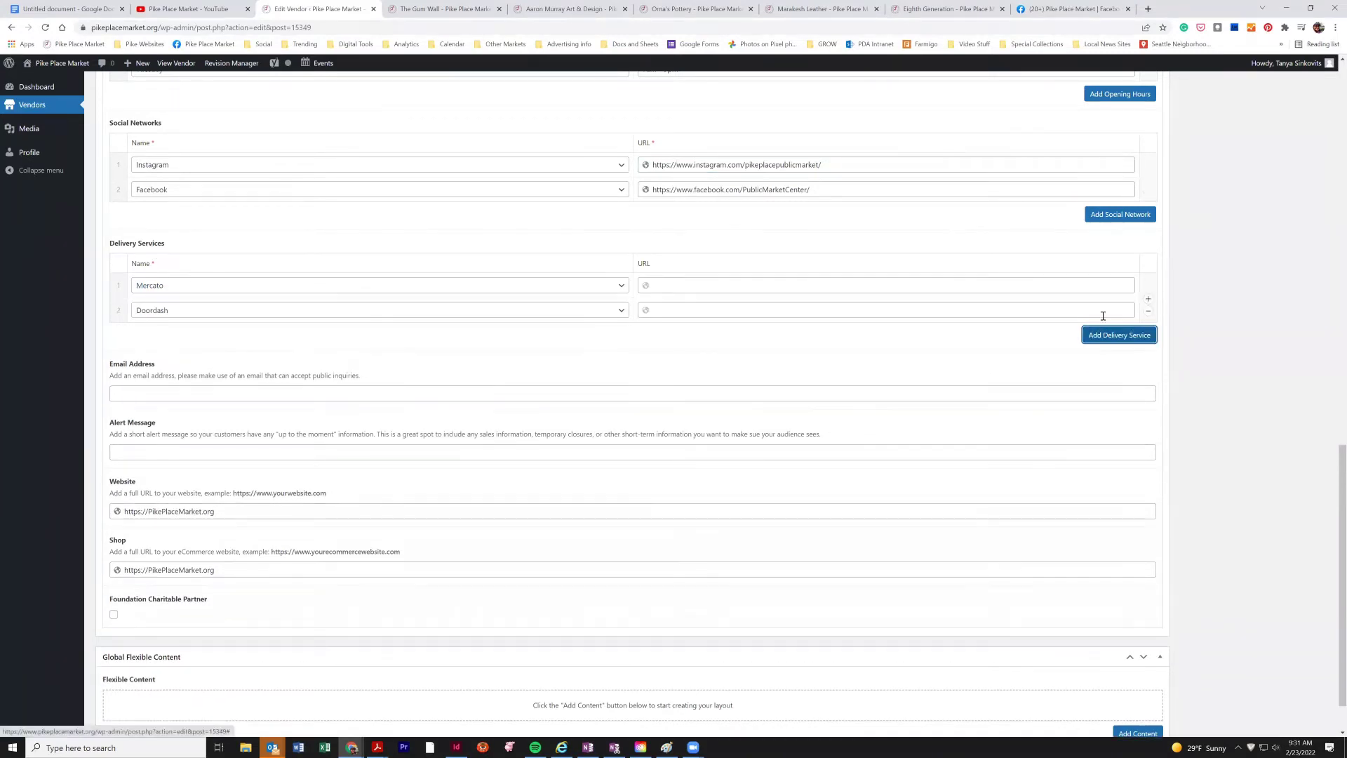
click(622, 311)
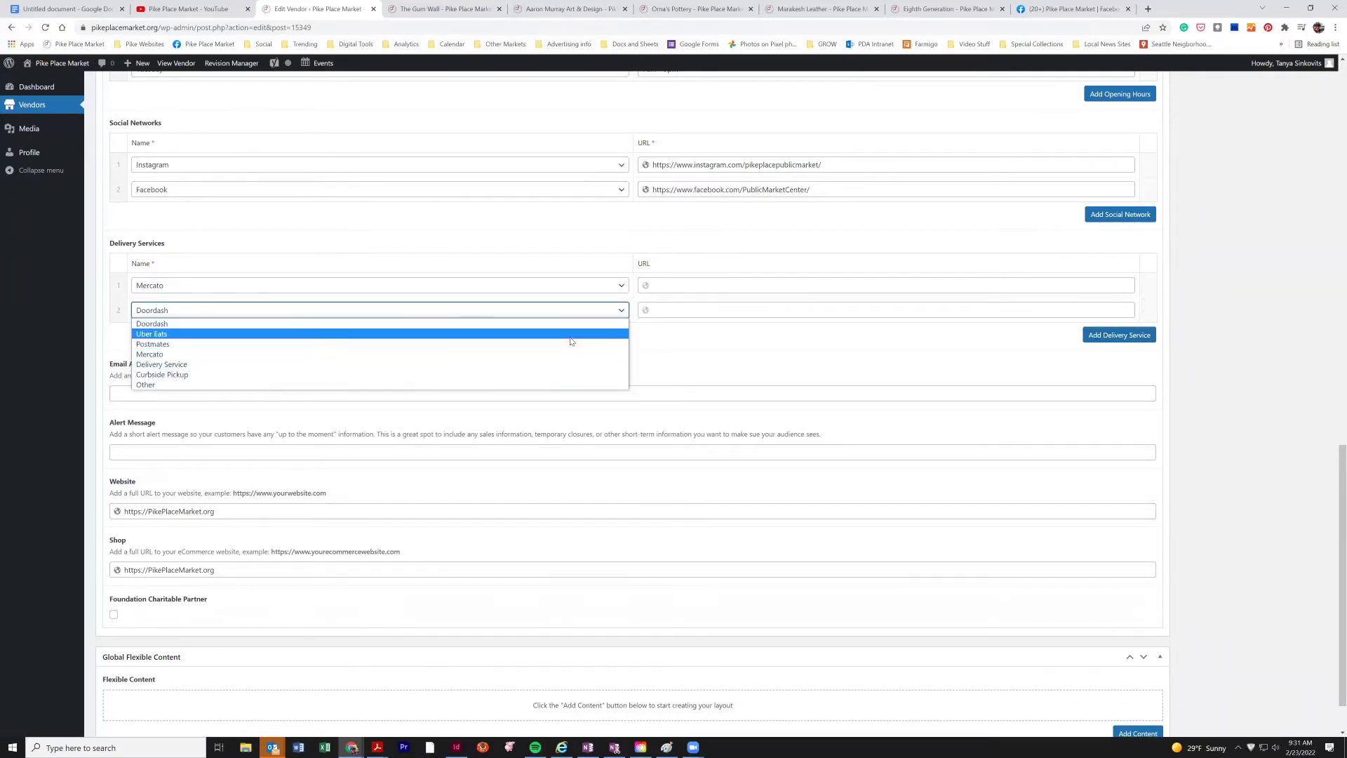
click(571, 337)
click(679, 310)
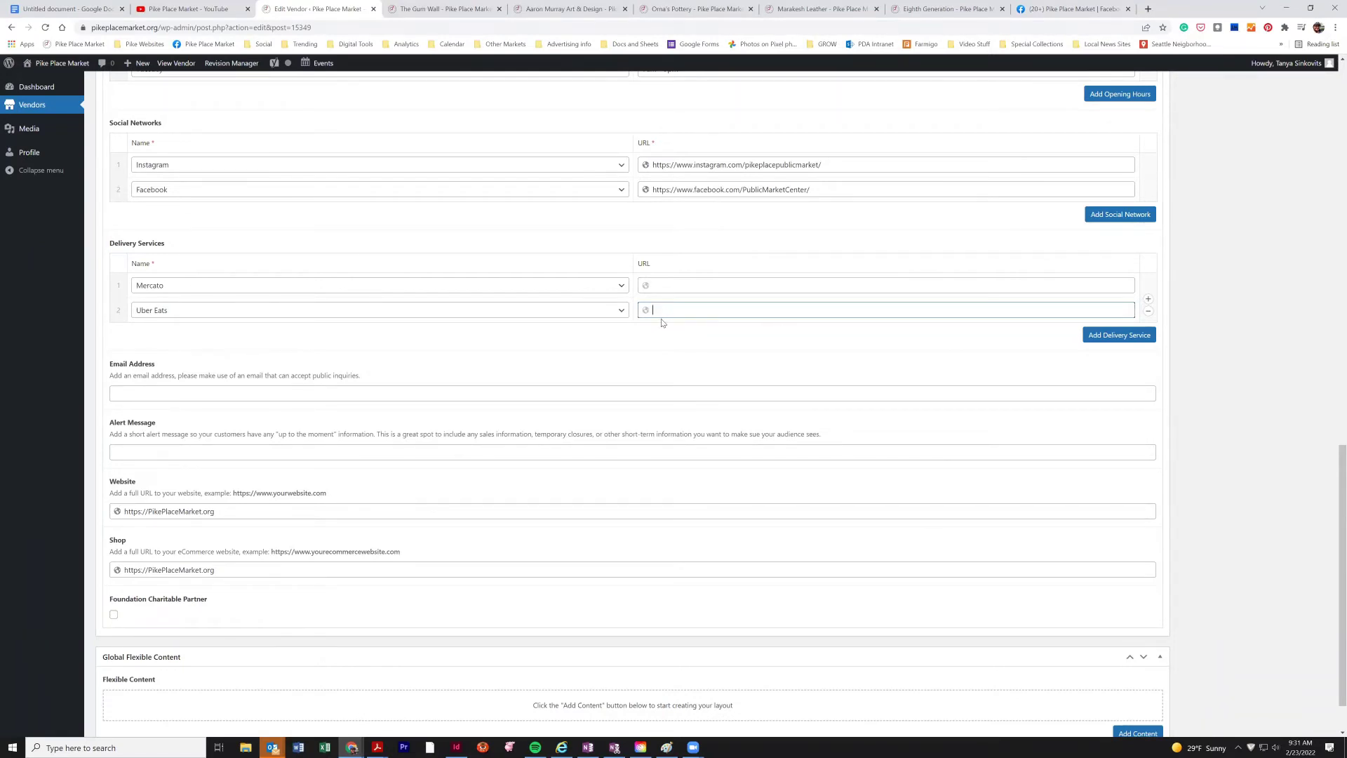
Examine the vendor's Email Address, Website and Shop fields.
scroll(662, 322, down, 1)
click(217, 335)
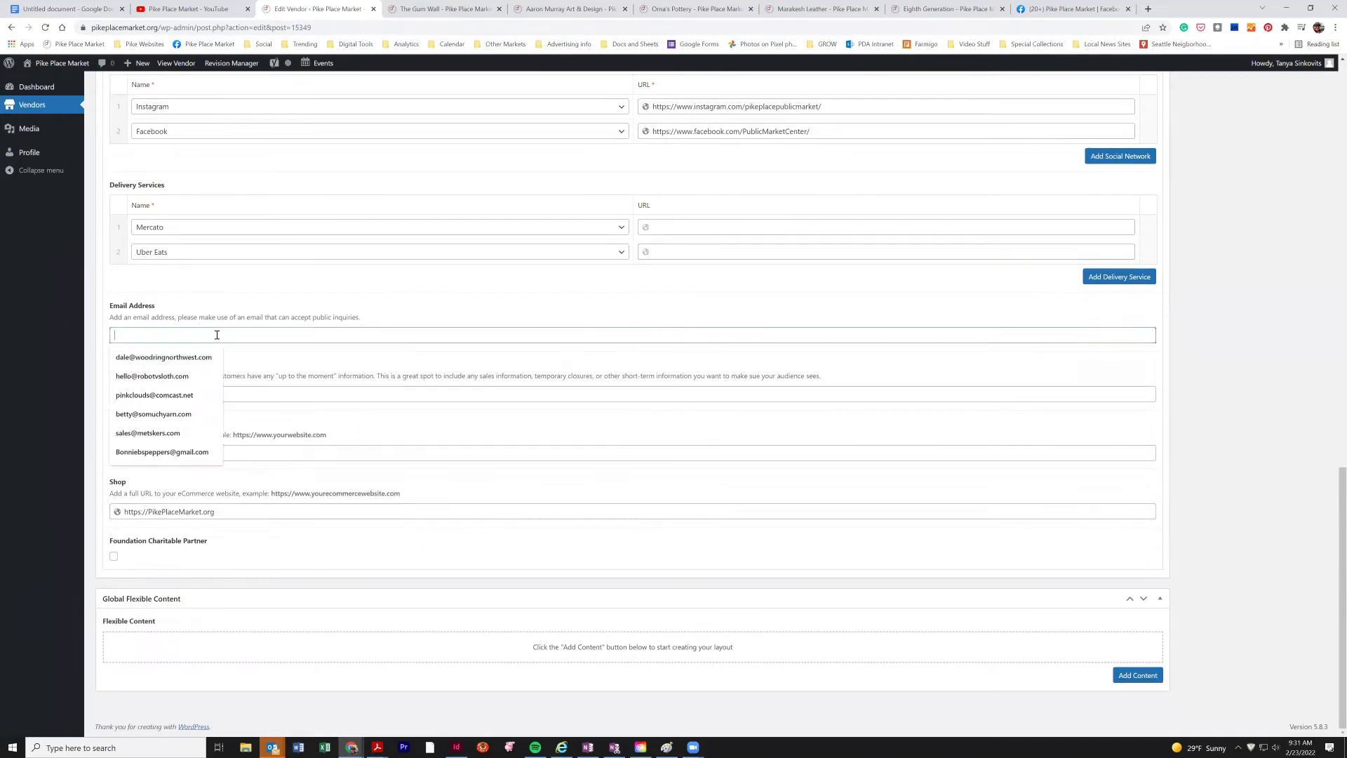
click(247, 303)
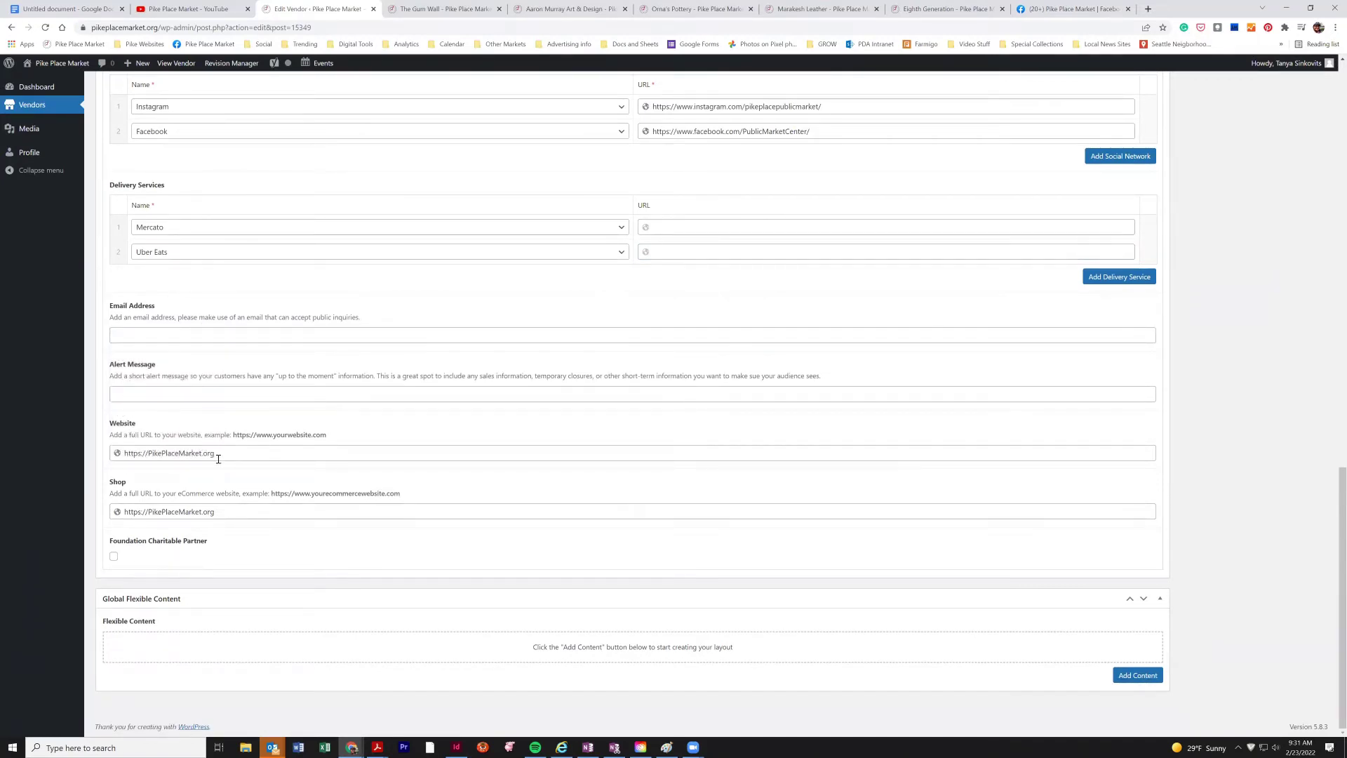
drag(229, 517, 60, 526)
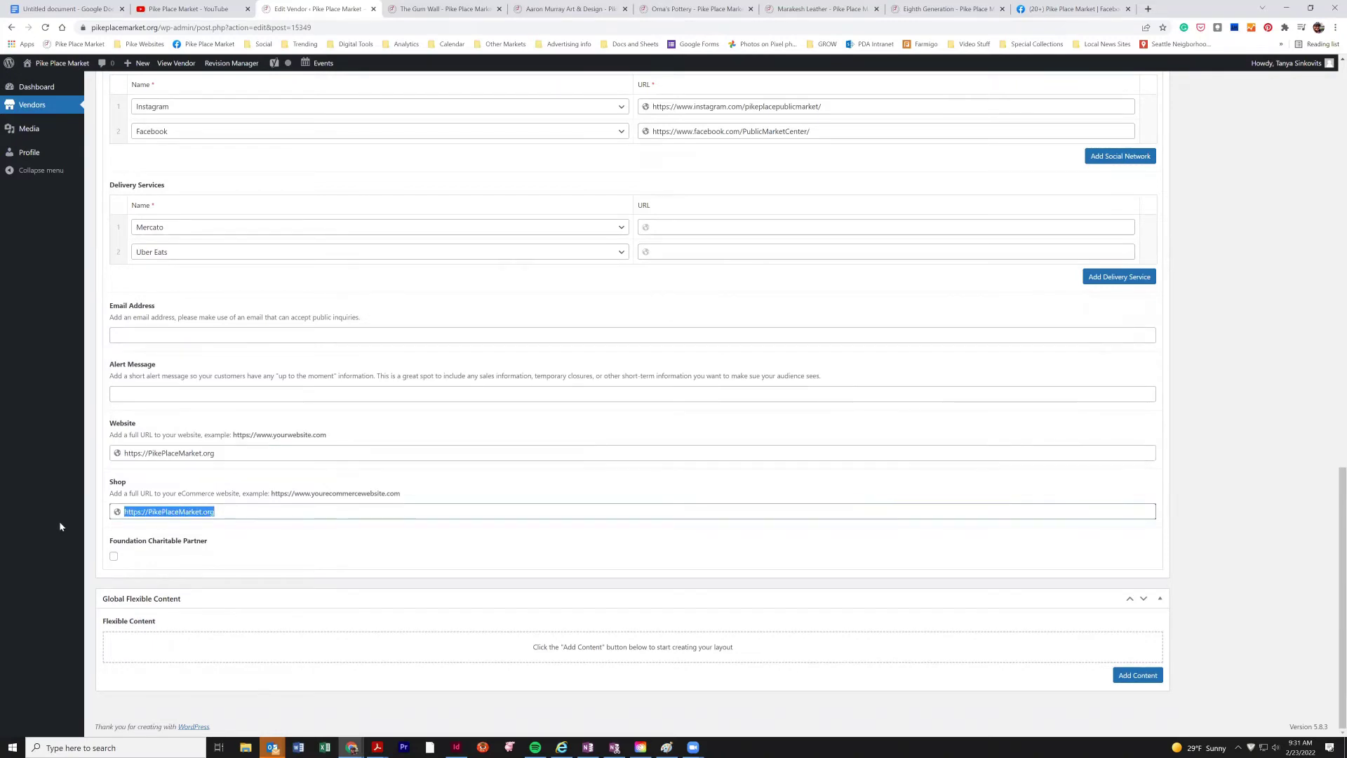
click(250, 514)
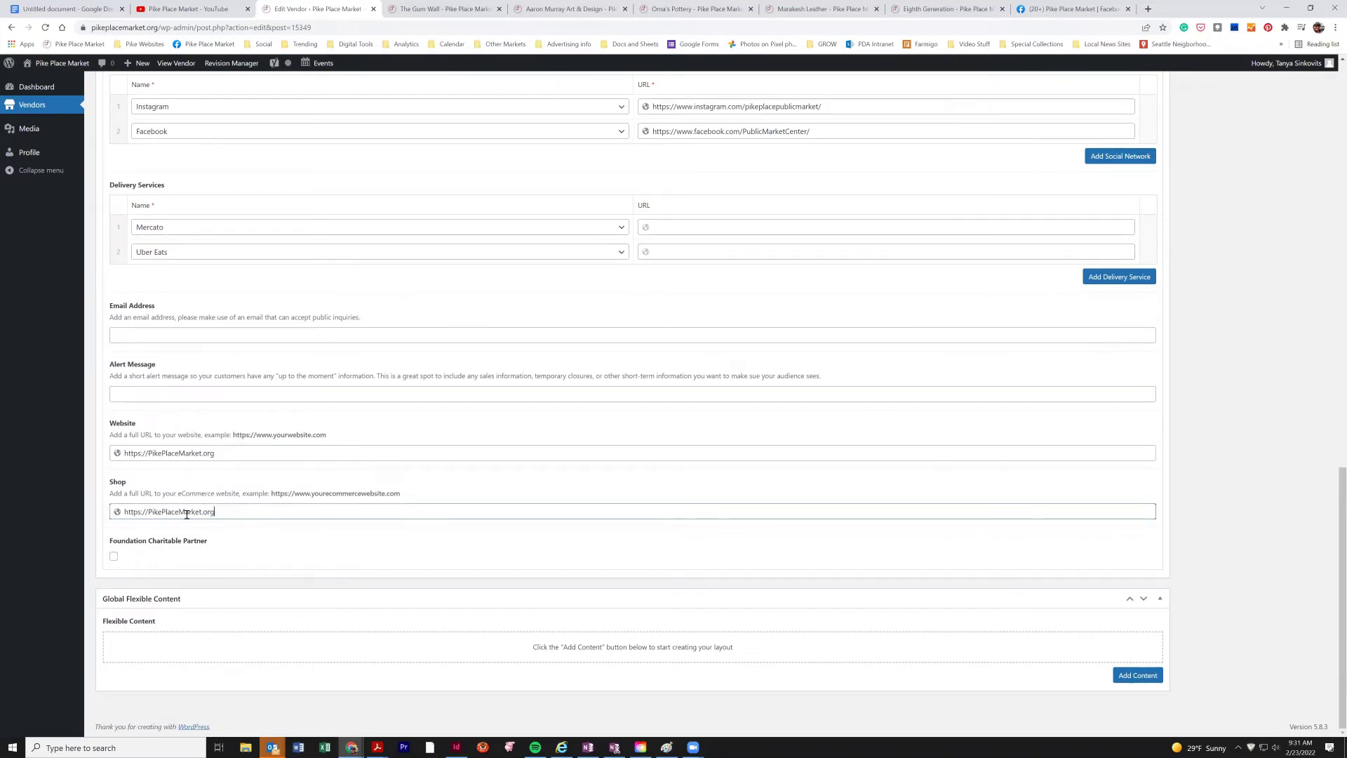
mouse_move(216, 519)
mouse_down()
mouse_move(102, 523)
mouse_move(231, 514)
mouse_up()
Enter the alert message "We're closed June 8th for cleaning" for the vendor.
click(153, 389)
click(204, 358)
click(137, 395)
click(307, 366)
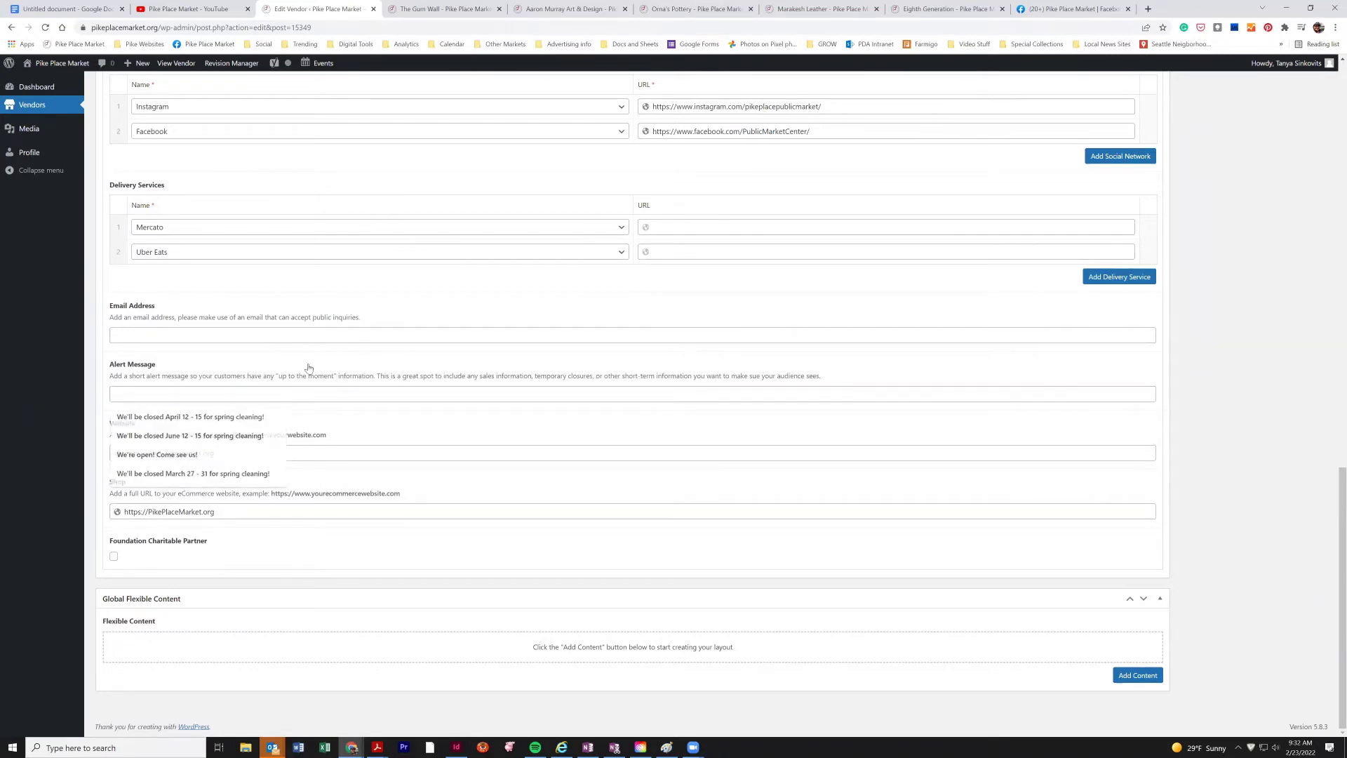
click(326, 395)
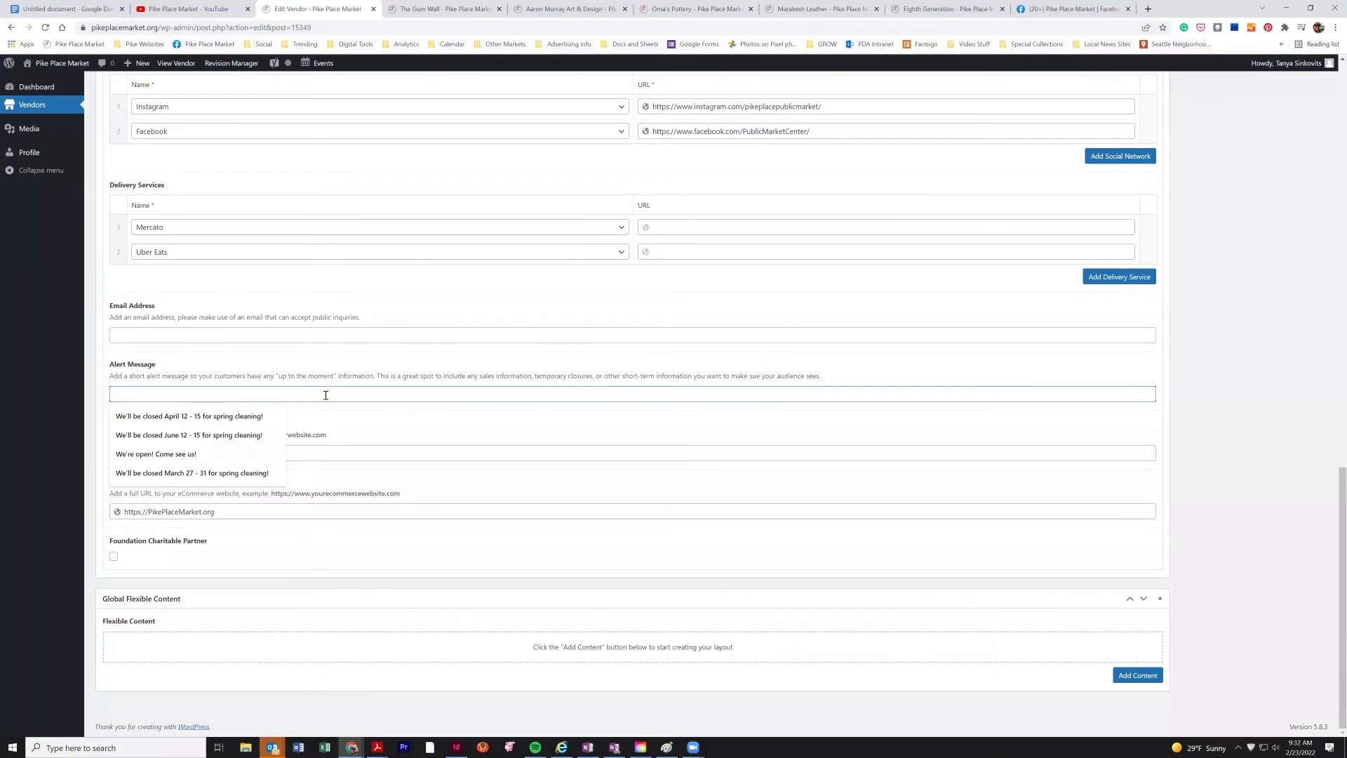
text(W)
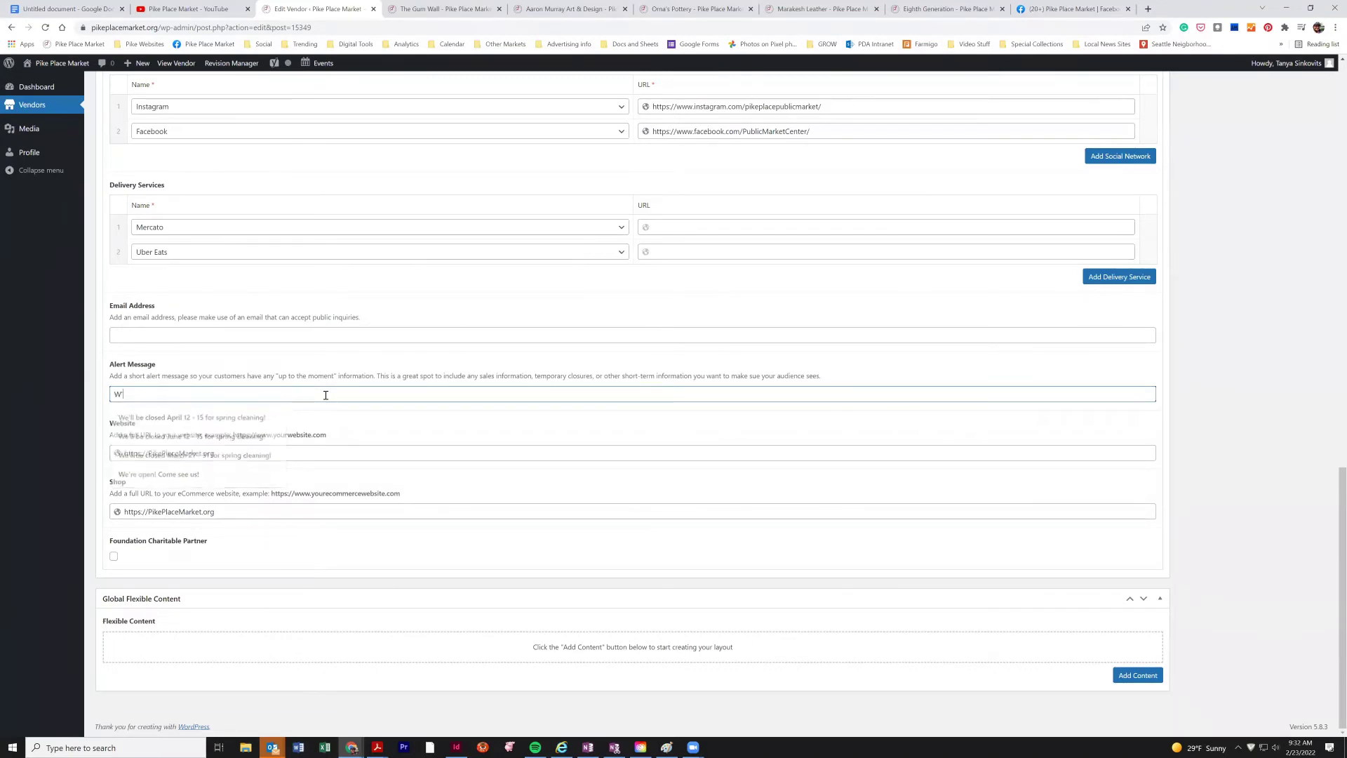
text(e're close)
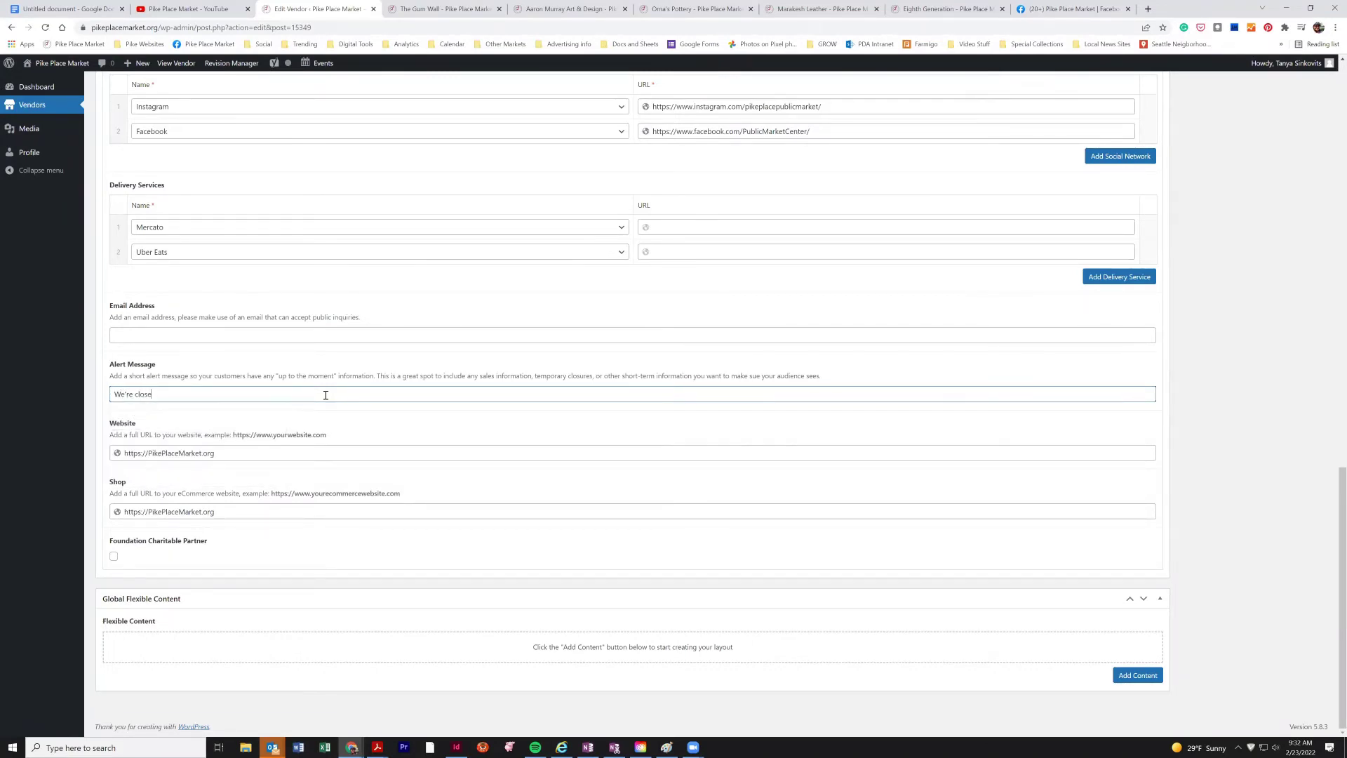
text(d June 8th for cleaning)
Look through the available Vendor Categories and return to the start of the category list.
scroll(799, 501, up, 20)
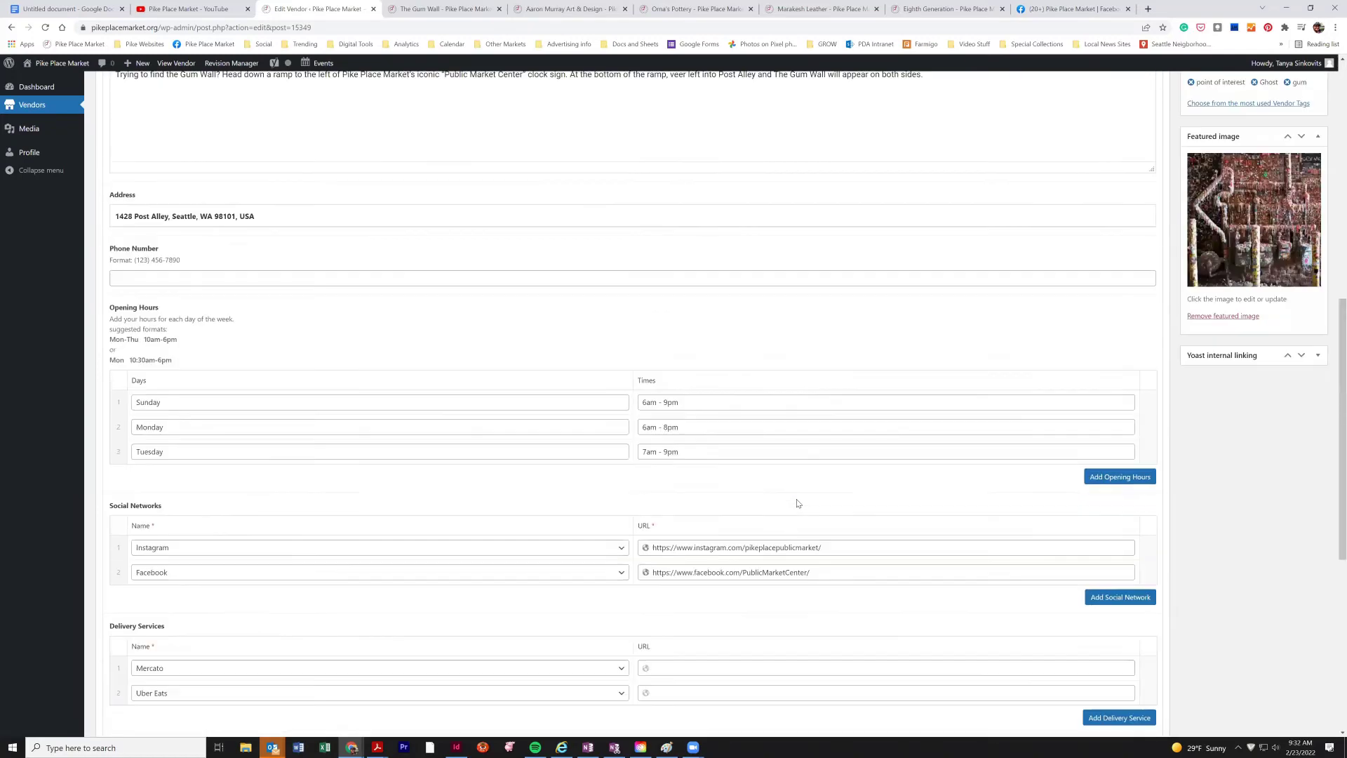
scroll(797, 504, down, 2)
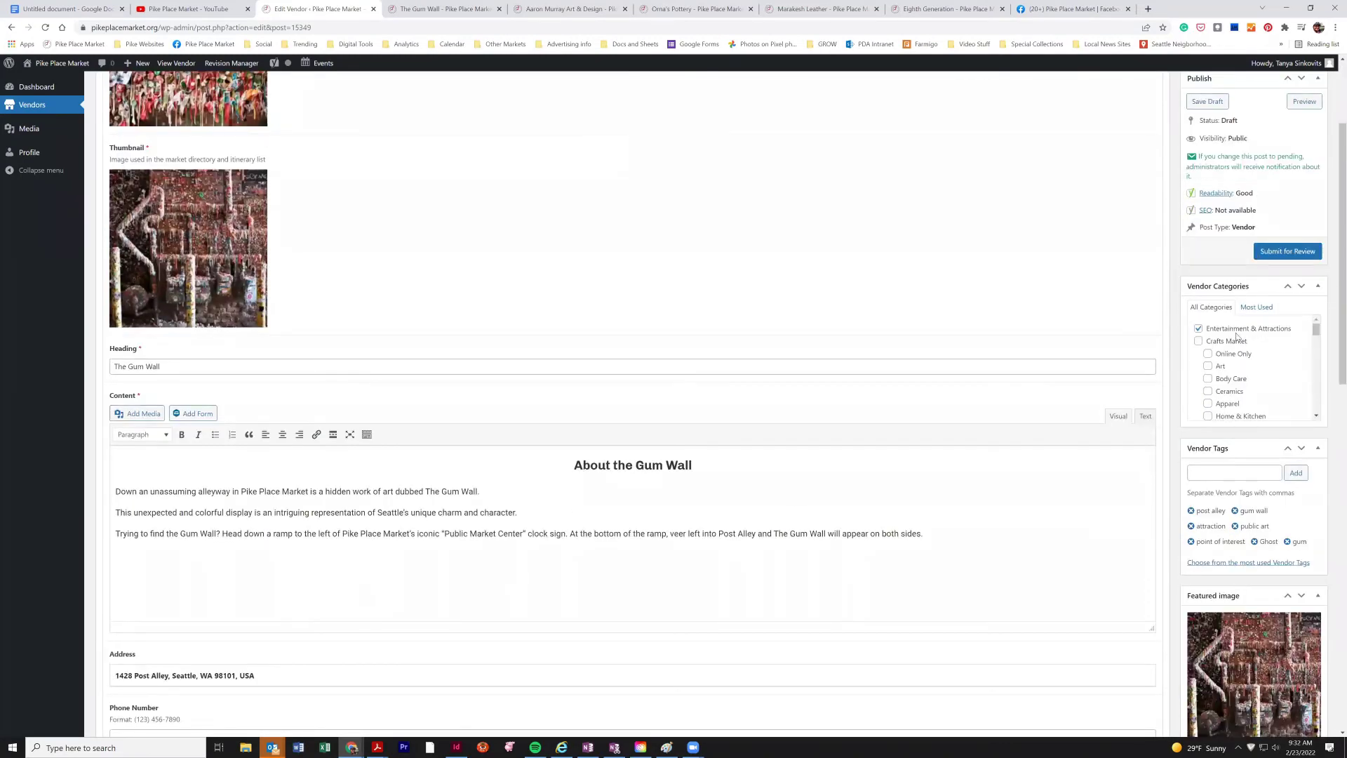
scroll(1229, 388, down, 3)
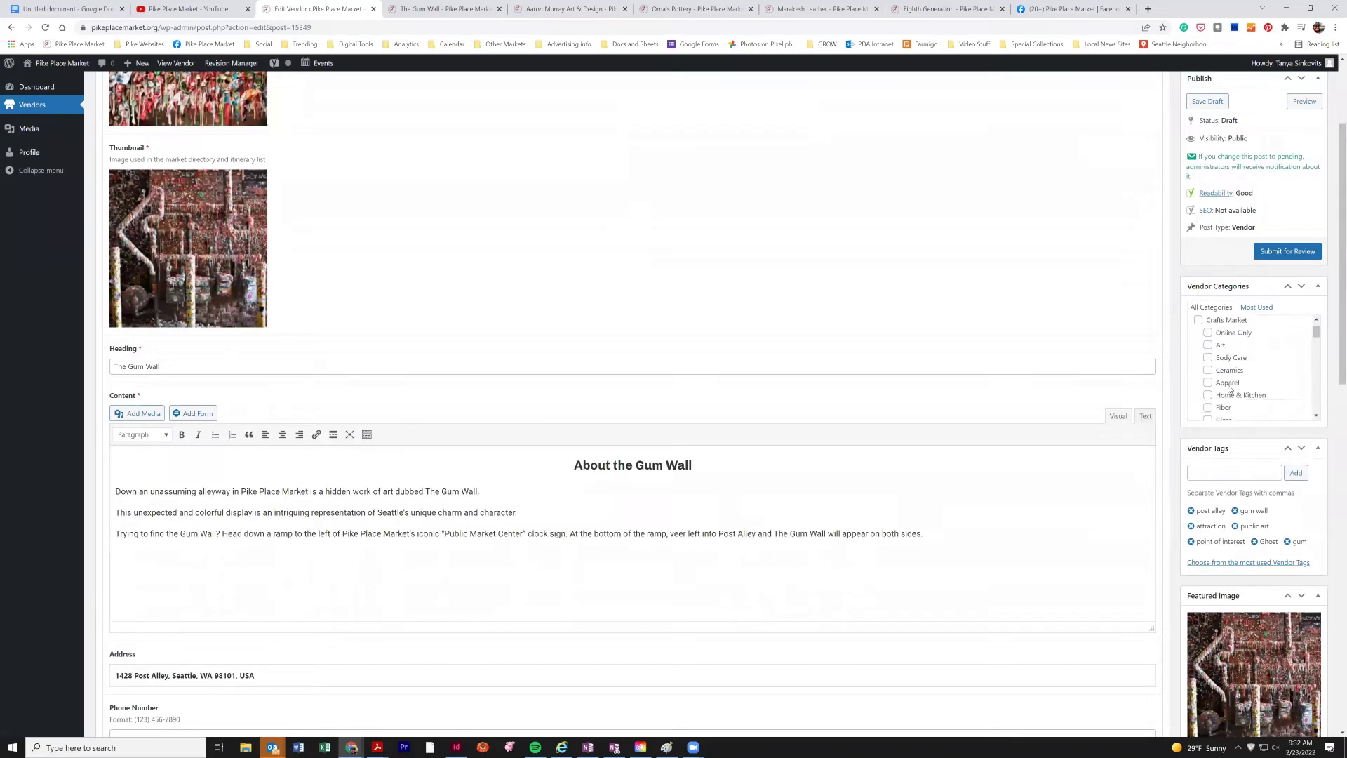
scroll(1229, 388, down, 5)
scroll(1226, 396, up, 8)
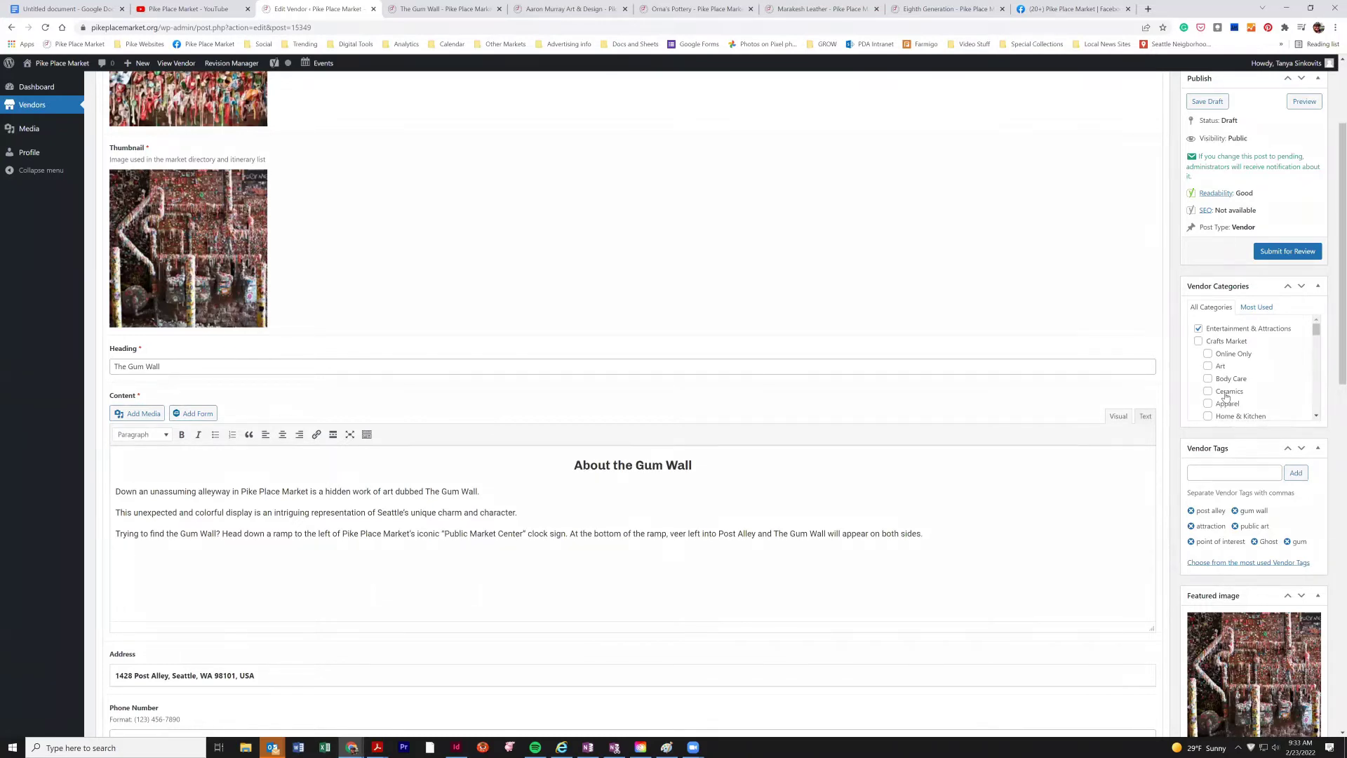
Examine the vendor's categories, Vendor Tags and featured image settings.
scroll(1226, 395, down, 1)
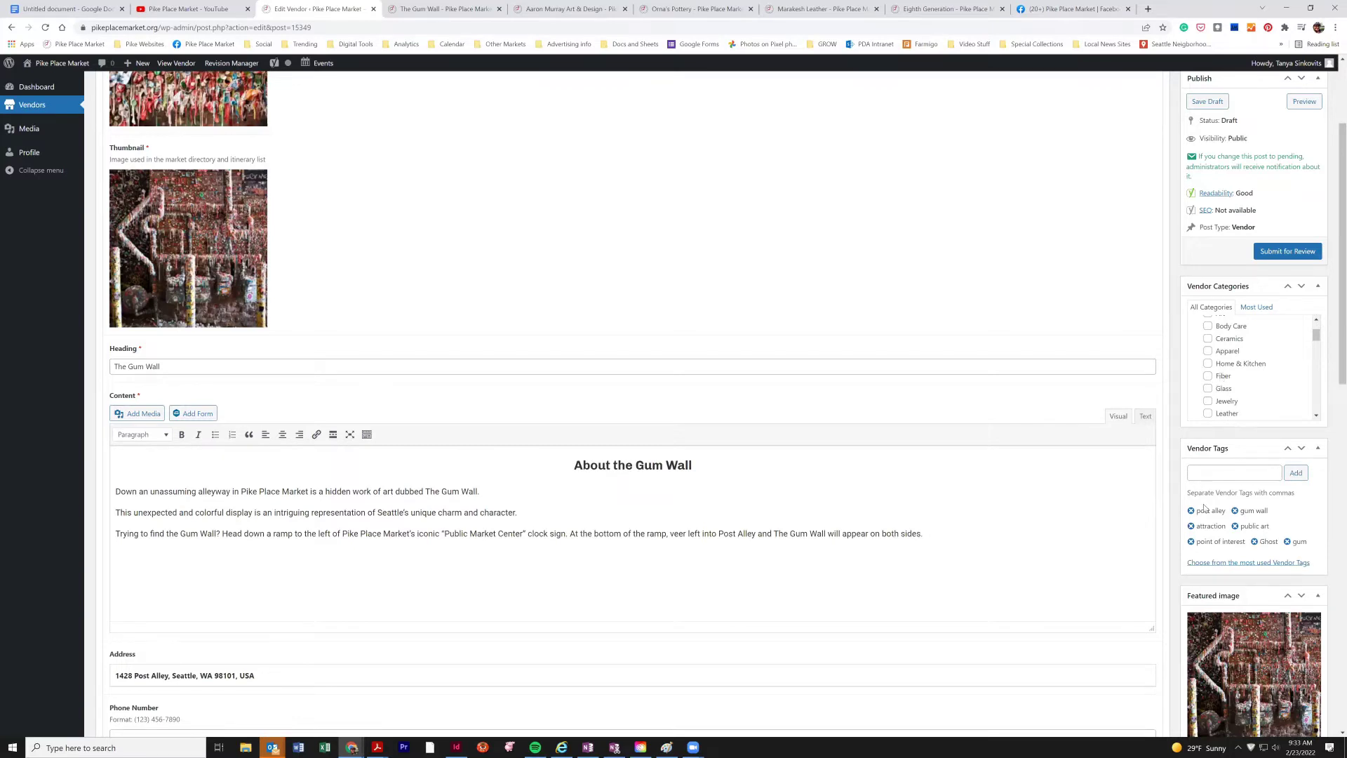
scroll(1214, 449, down, 2)
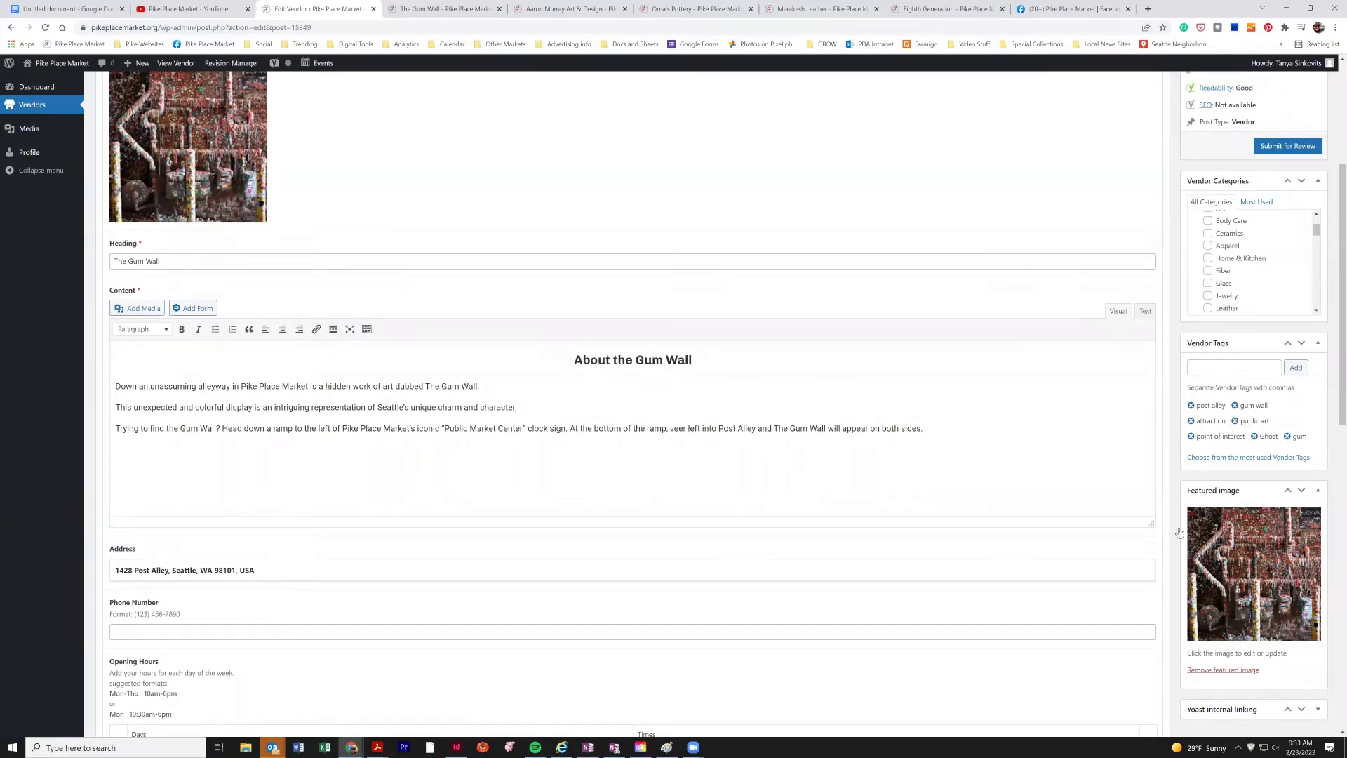
click(1212, 369)
scroll(1237, 400, down, 5)
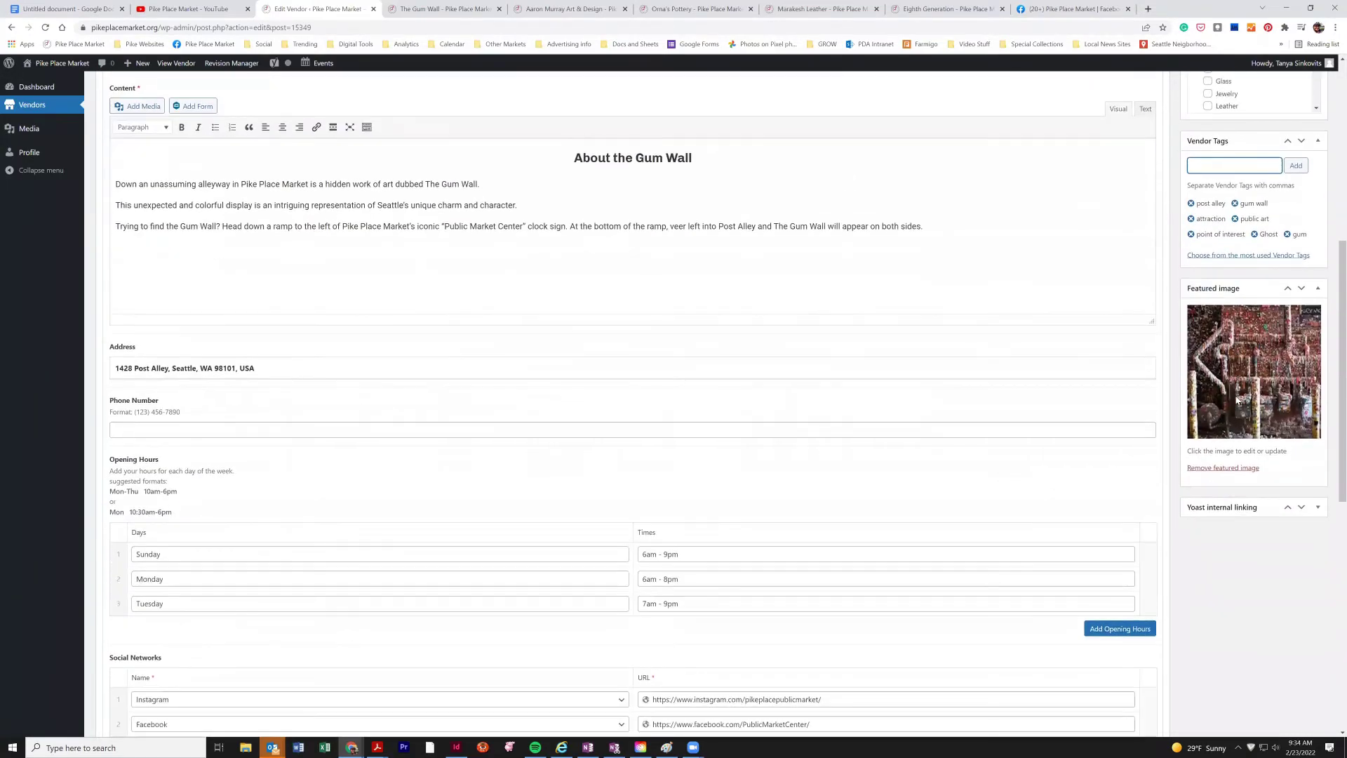
scroll(1239, 460, up, 6)
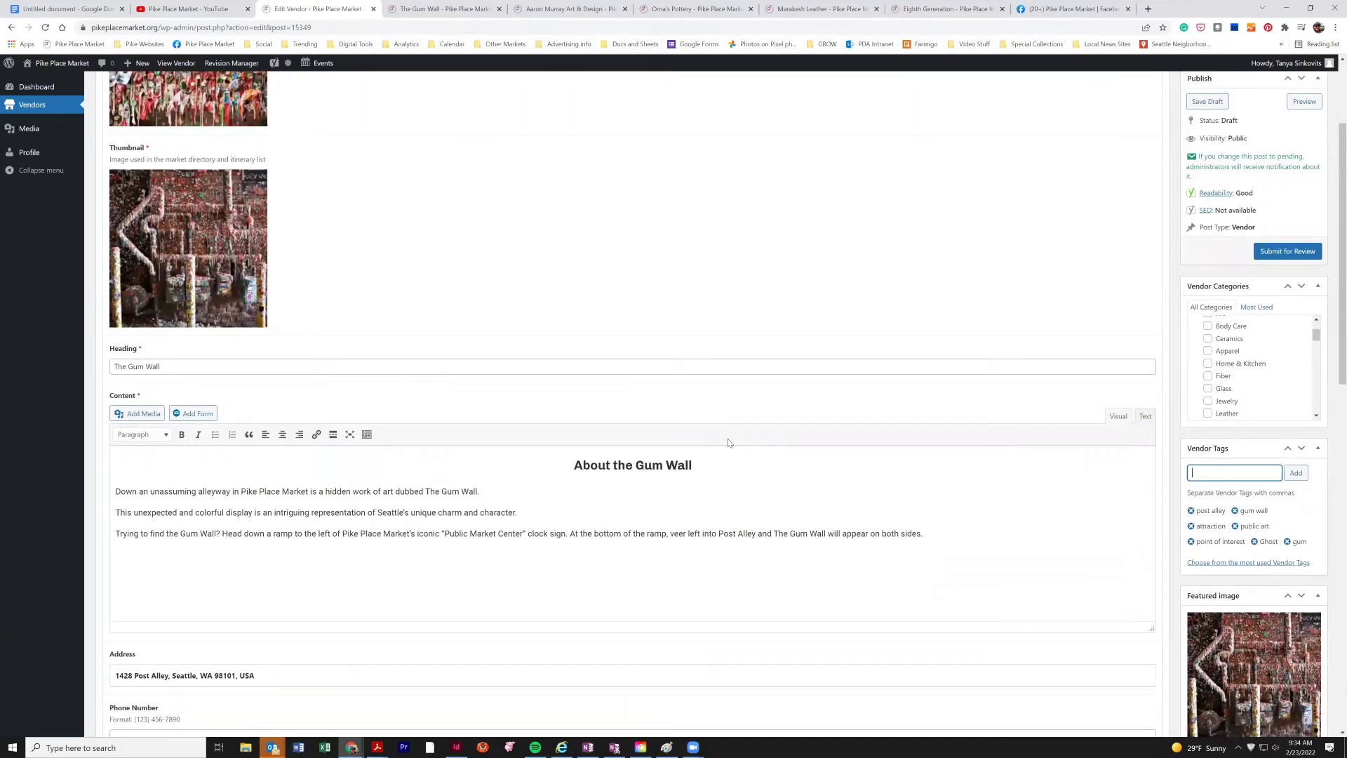
Add an Image Grid layout to the vendor's Global Flexible Content section.
scroll(730, 441, down, 10)
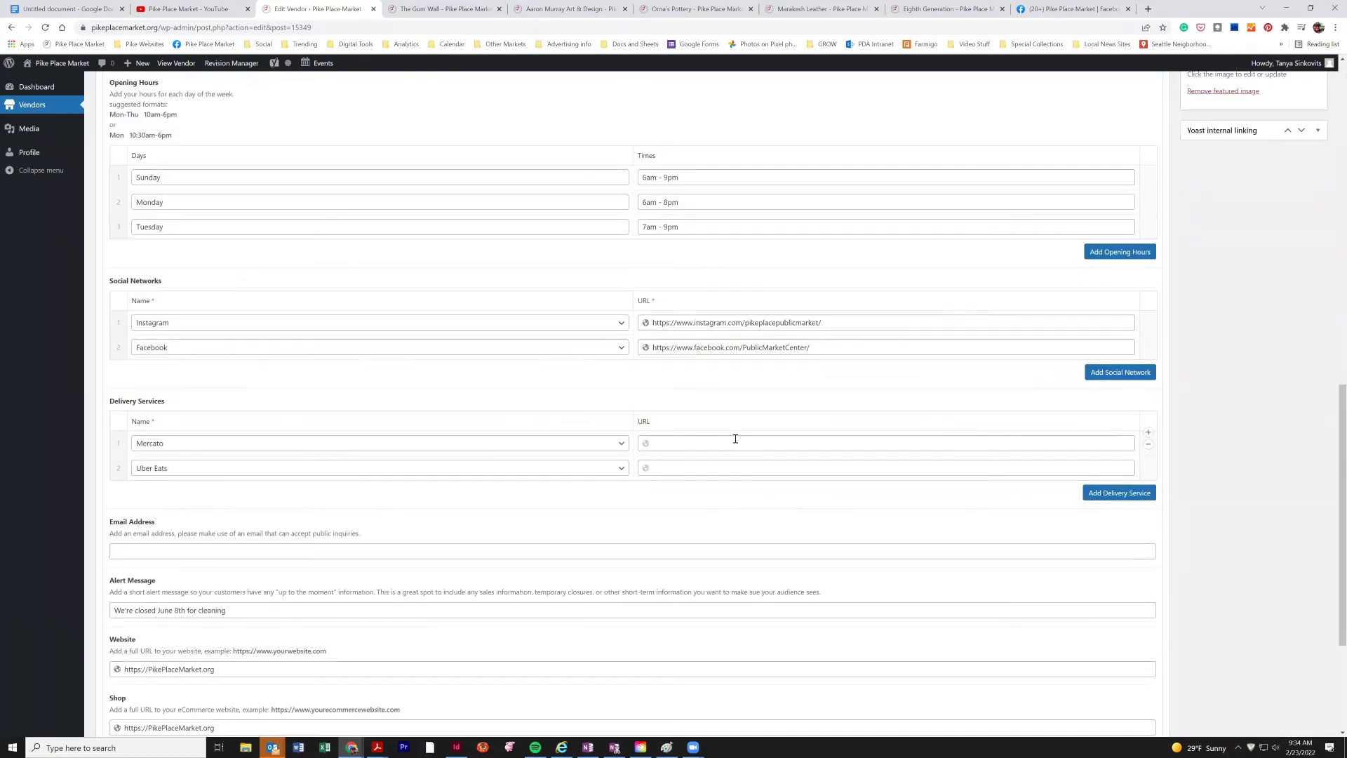
scroll(736, 438, down, 3)
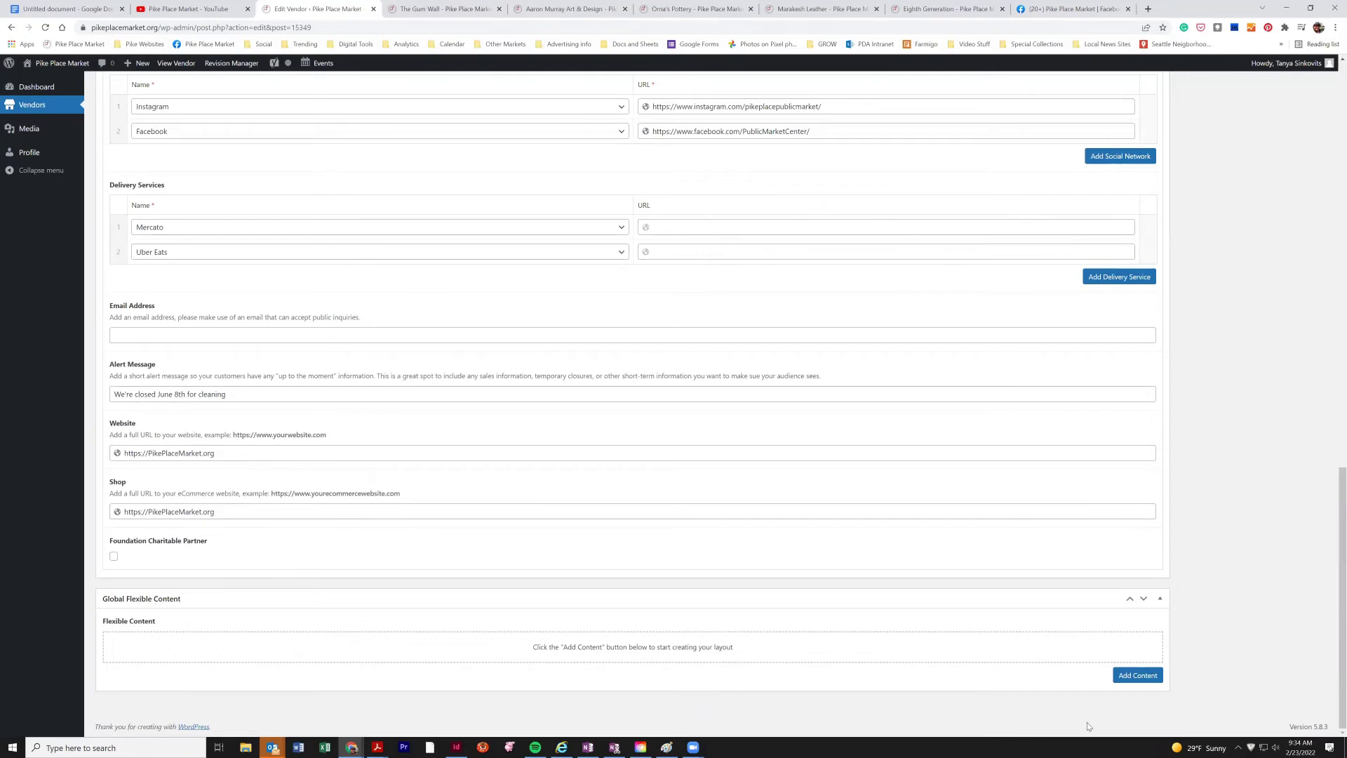
click(1141, 677)
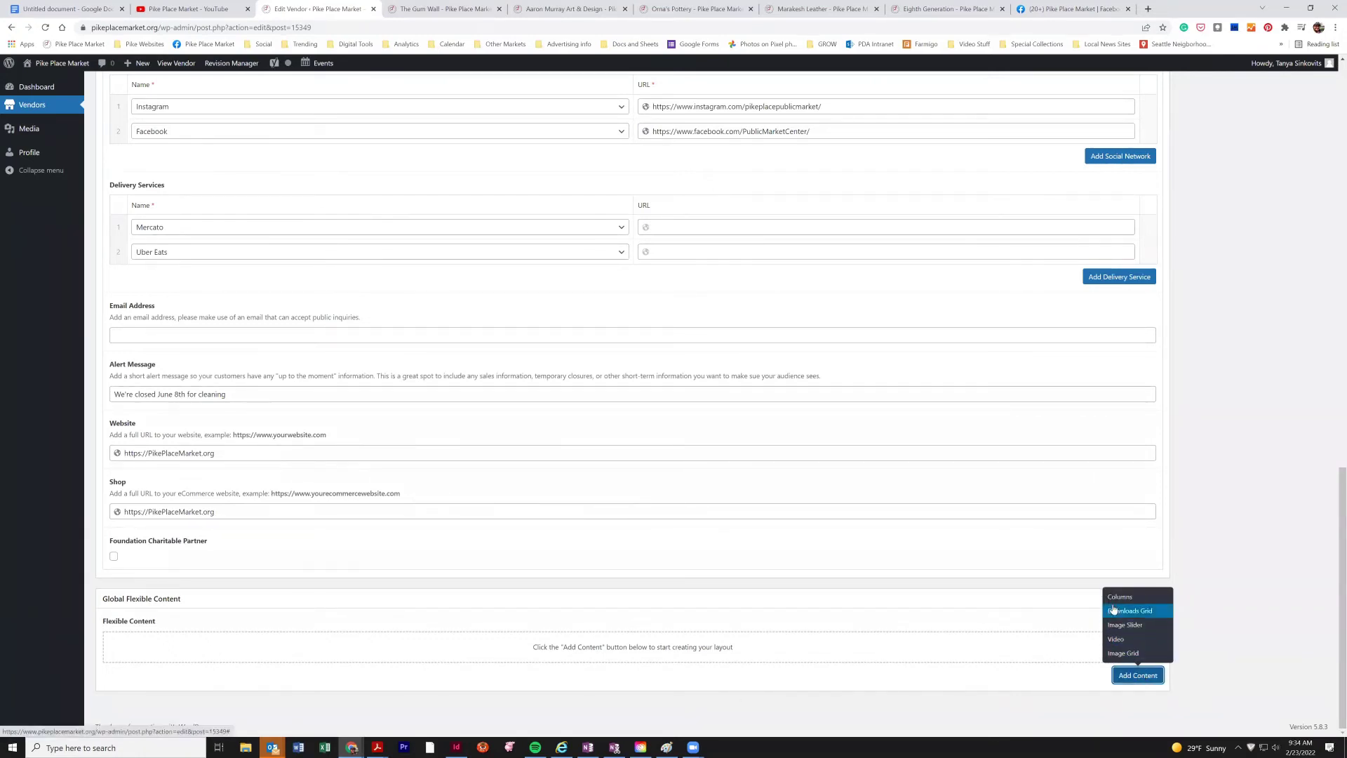
click(1124, 657)
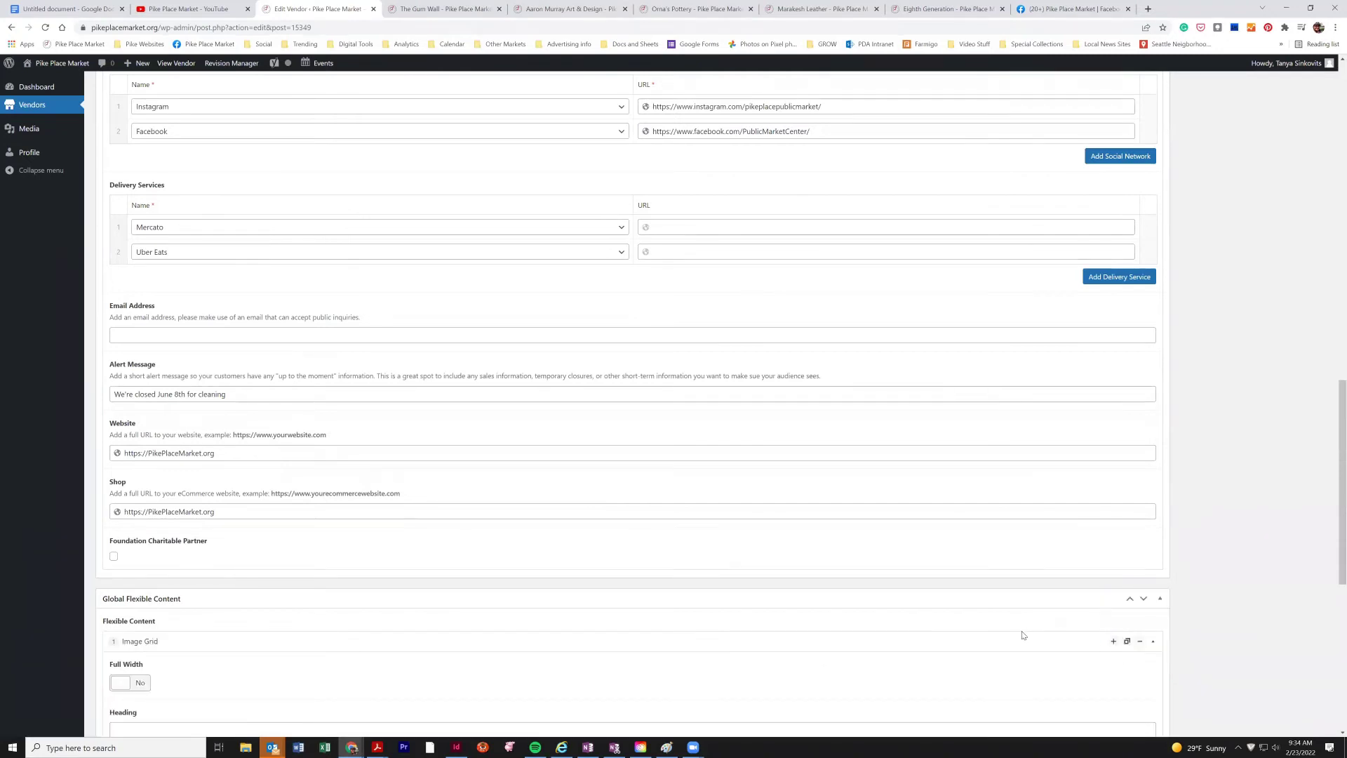
Enter "Our Visitors" as the heading of the image grid.
scroll(1023, 635, down, 3)
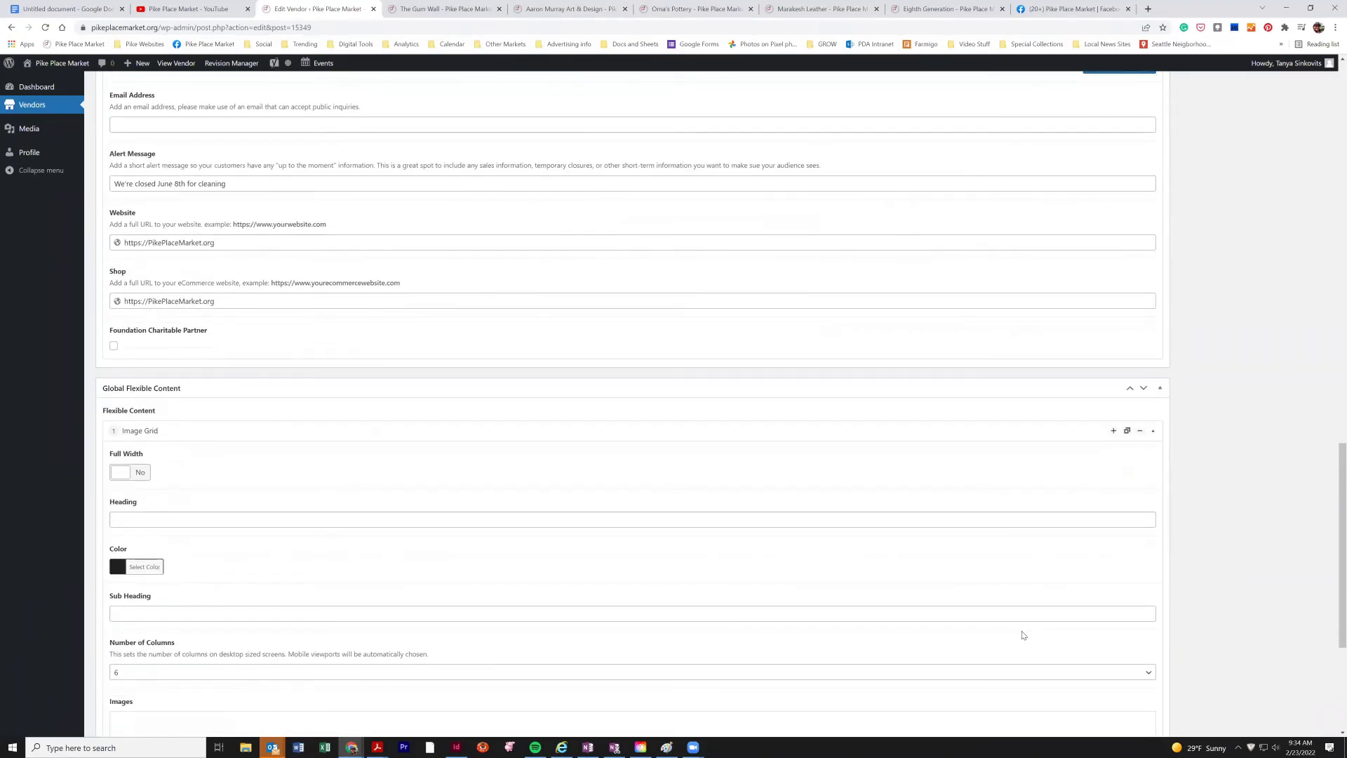
scroll(235, 517, down, 2)
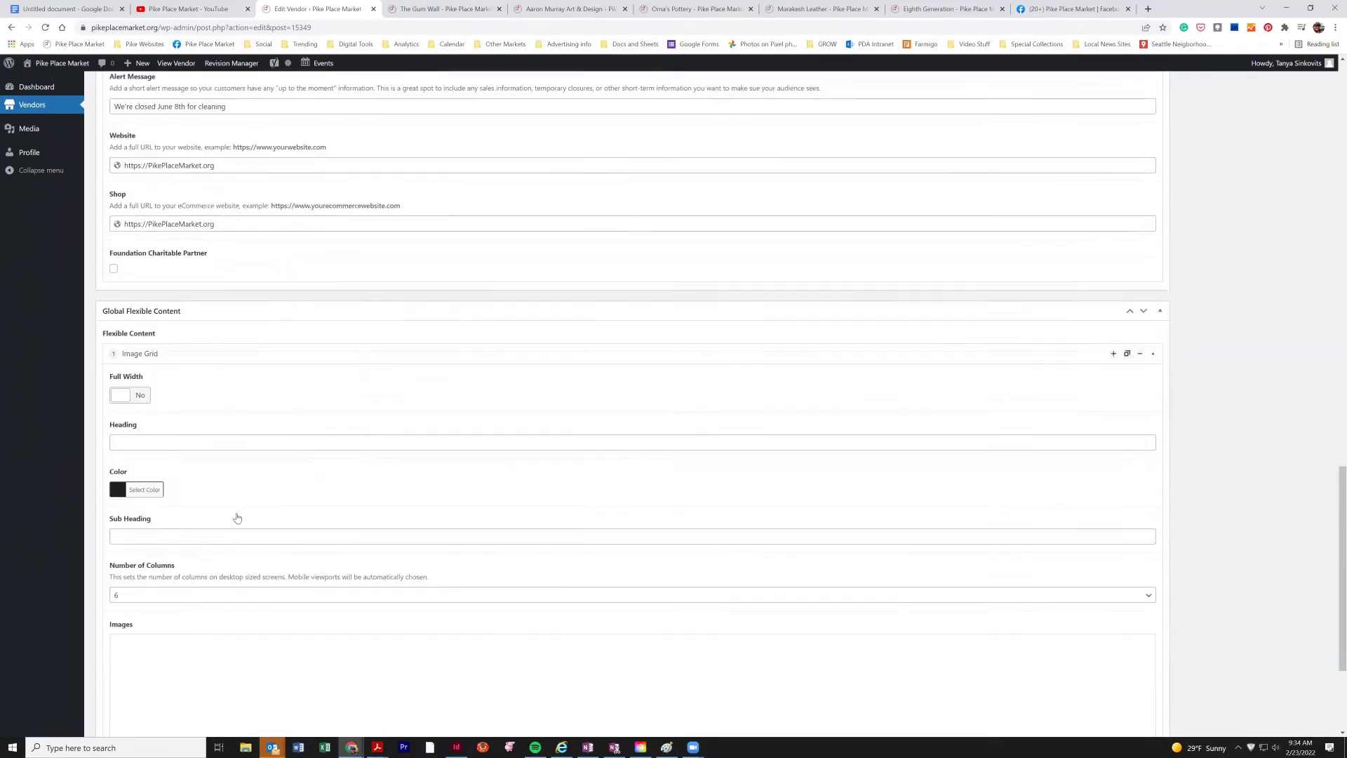
click(208, 362)
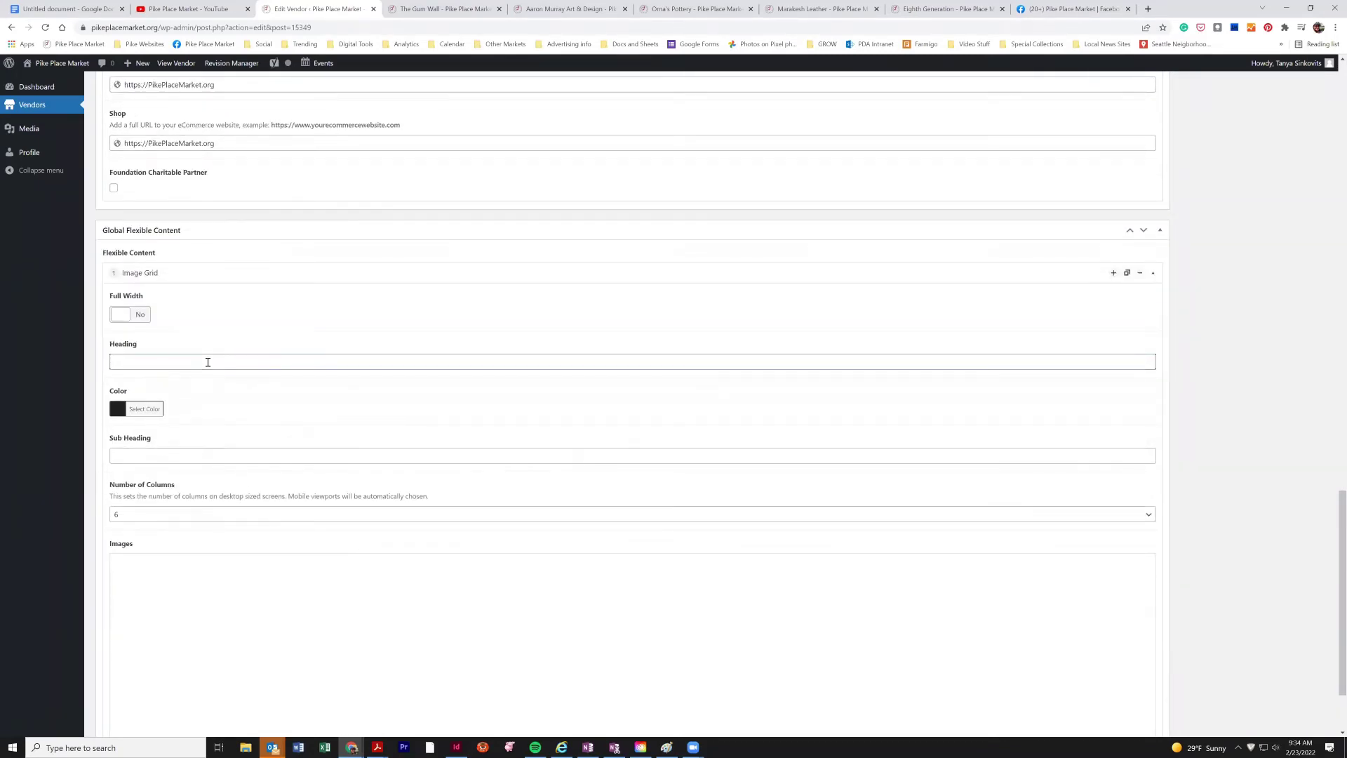
text(Our V)
key(BackSpace)
text(sitors)
scroll(208, 362, down, 2)
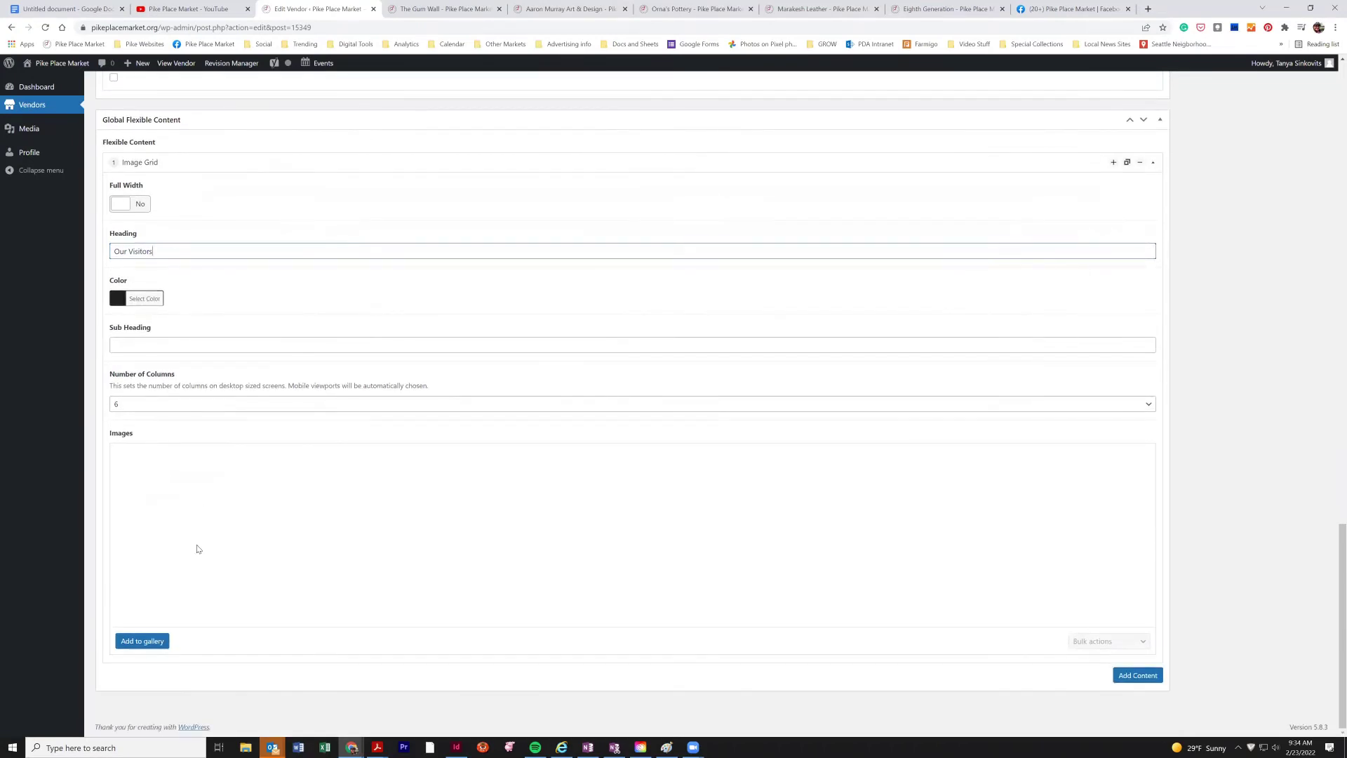
Add the media library photos of the woman leaning from the gum wall, the dog, and the woman by the gum heart to the grid's gallery.
click(140, 641)
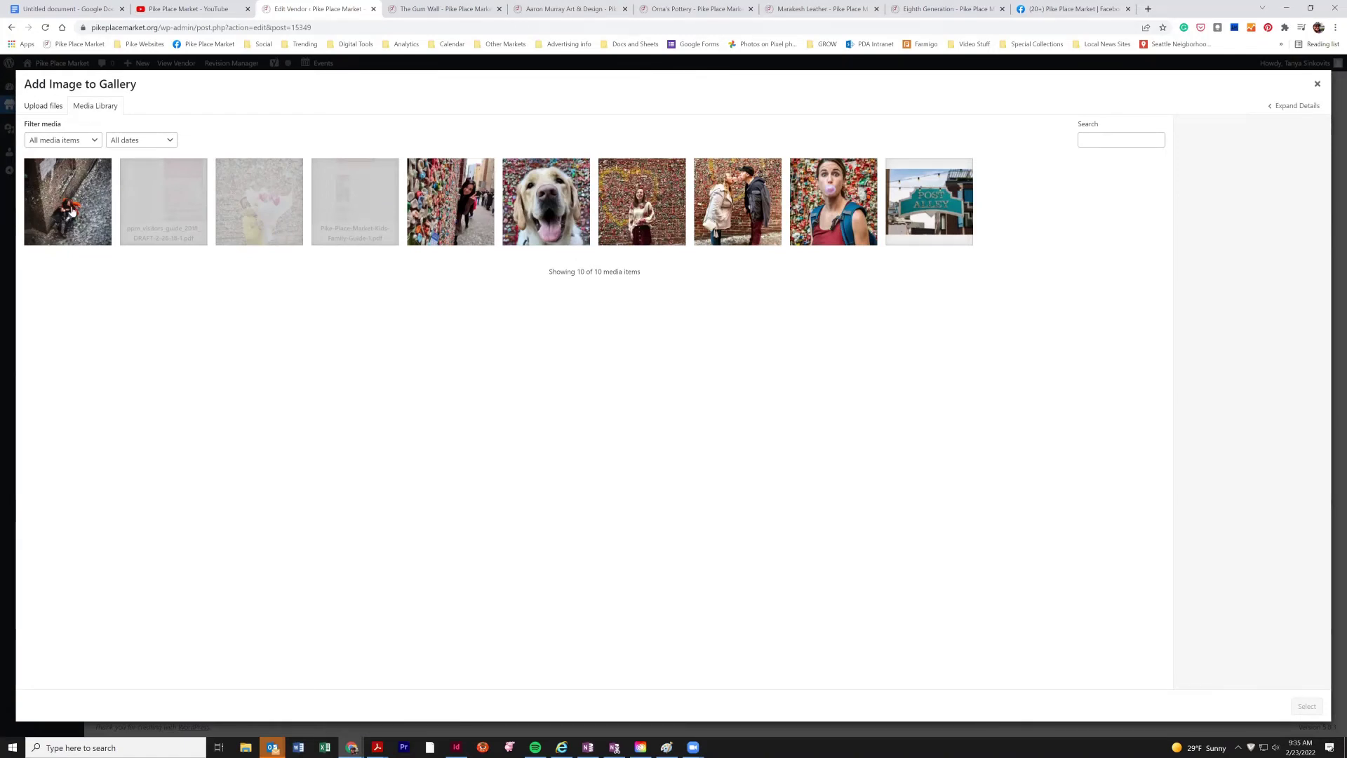
click(446, 194)
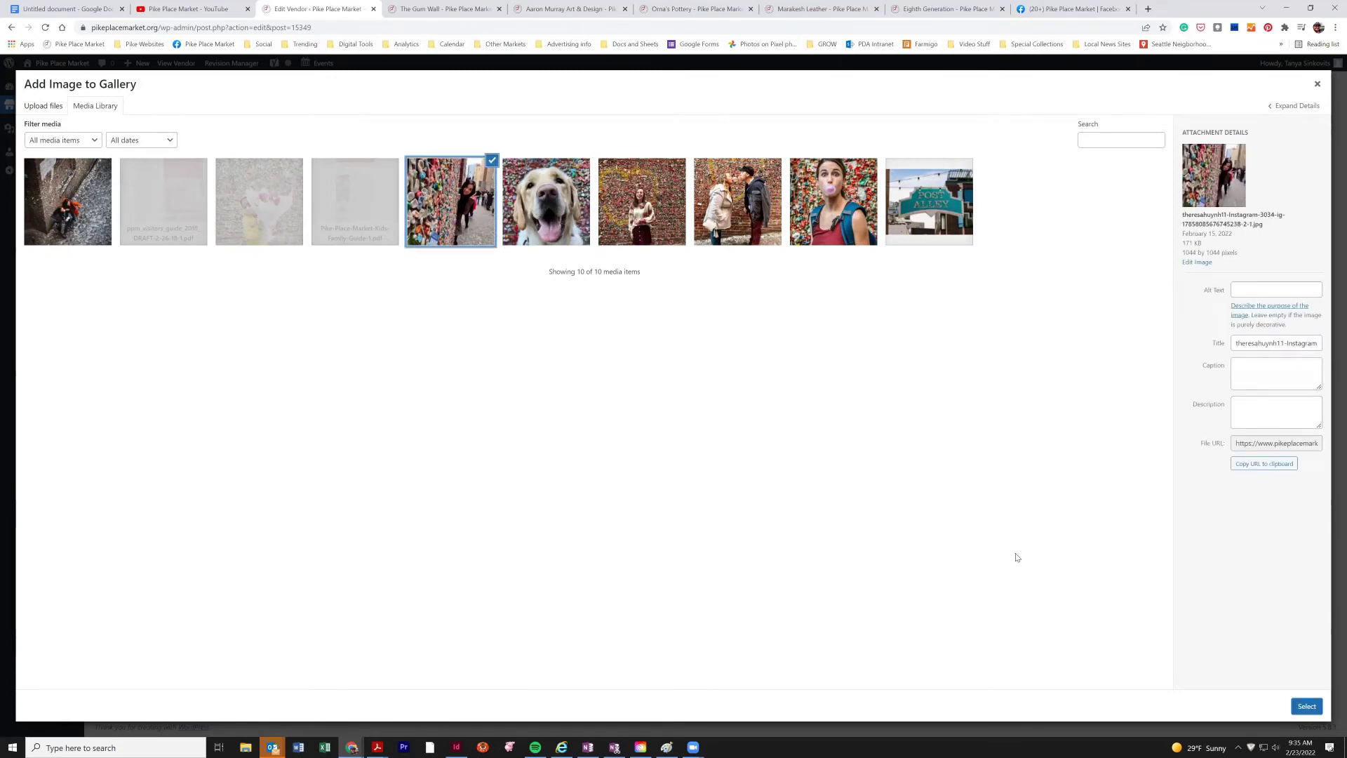
click(558, 215)
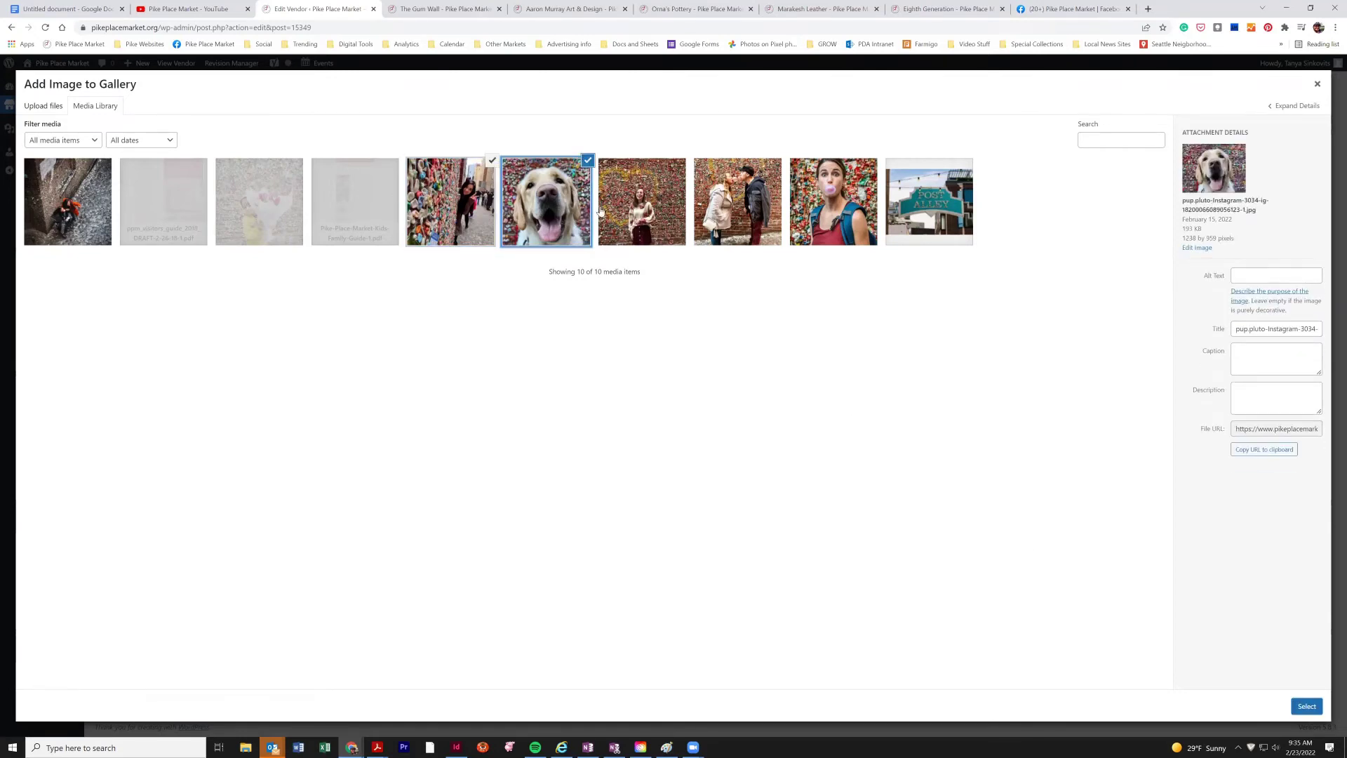
click(628, 214)
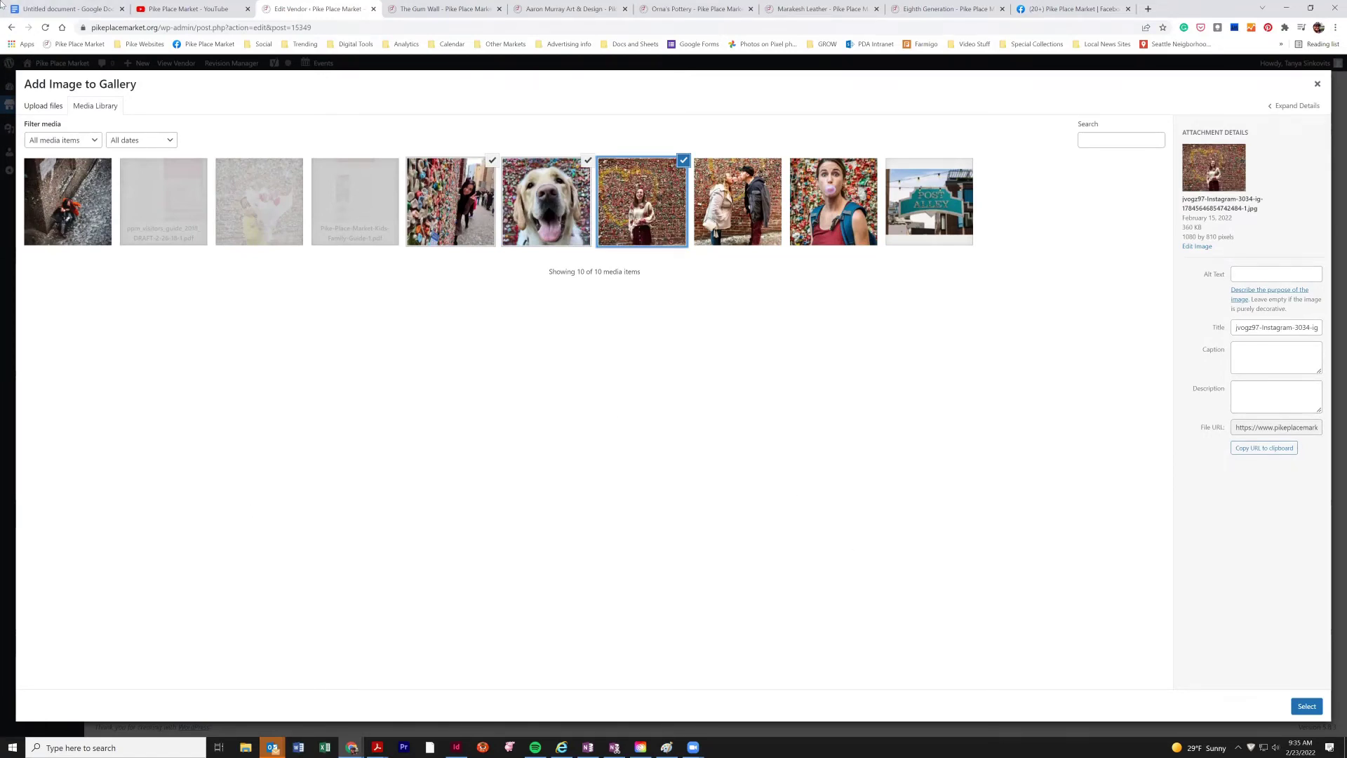
click(1311, 708)
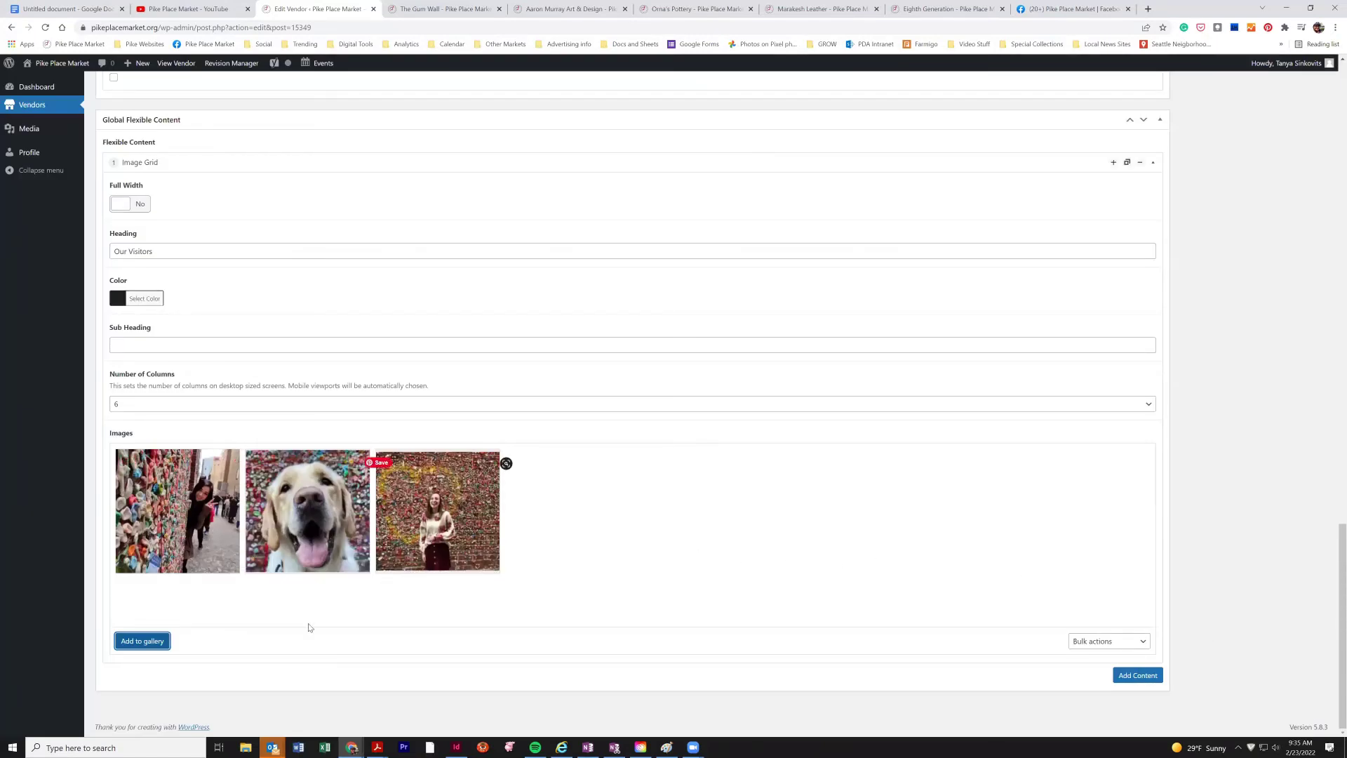
Start a file upload for the gallery and browse to Marketing > Website > WORKSHOPS > Update Your Directory Page > Gum Wall Assets.
click(160, 644)
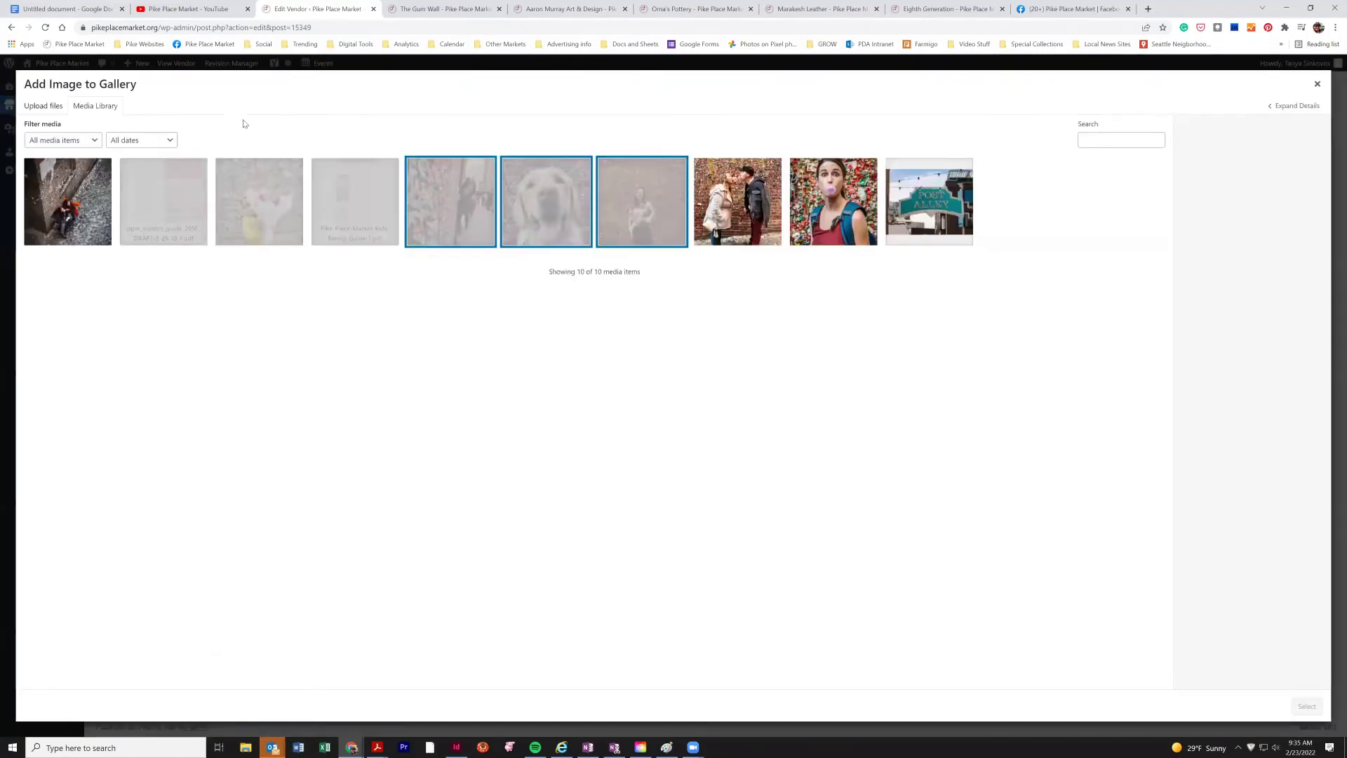
click(40, 111)
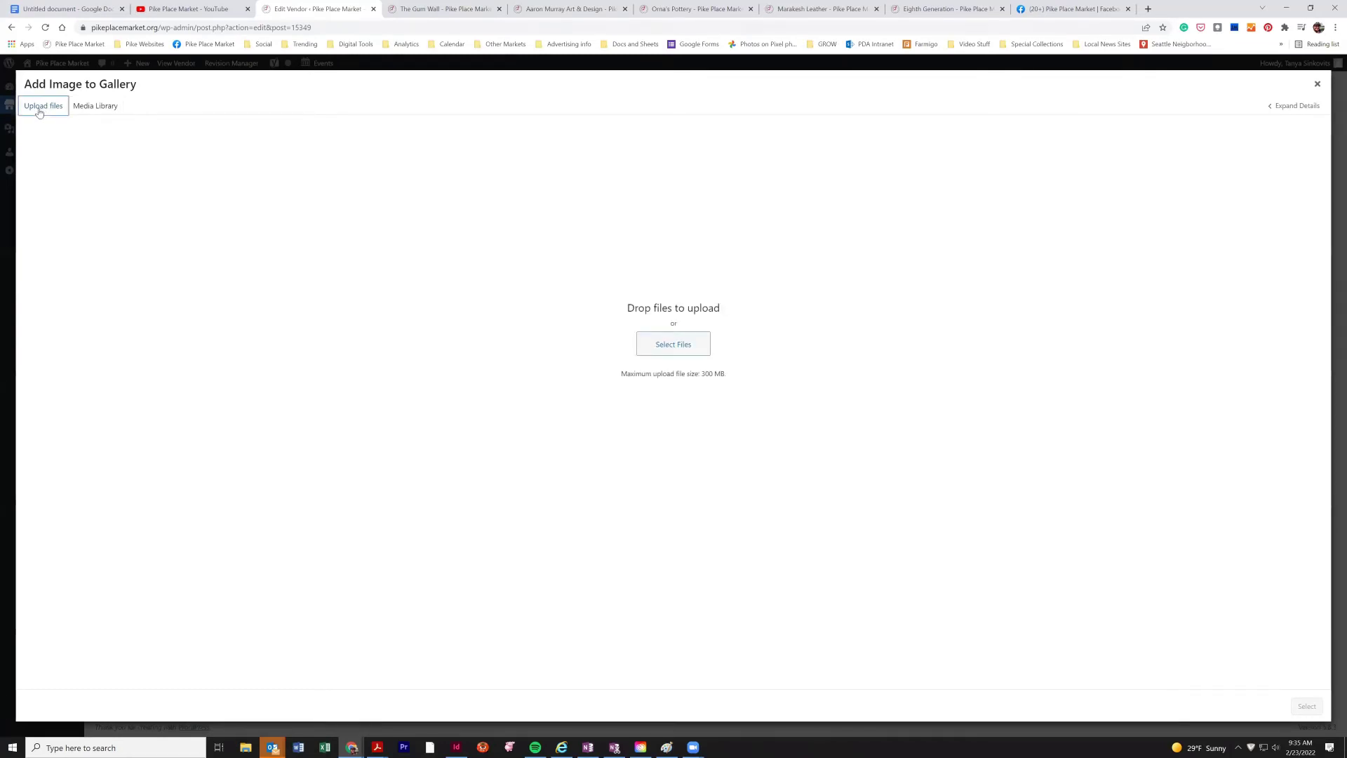
click(681, 347)
click(44, 131)
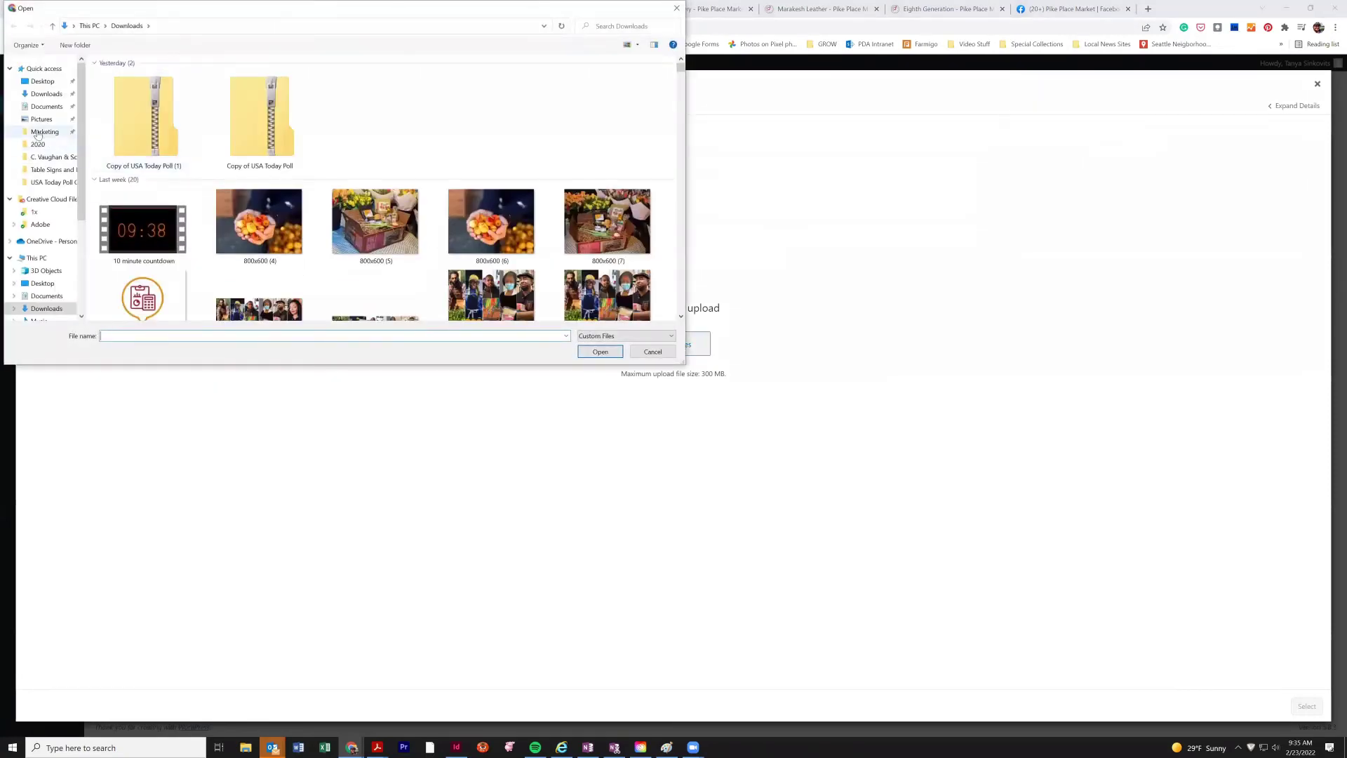
scroll(170, 317, down, 5)
scroll(171, 317, down, 3)
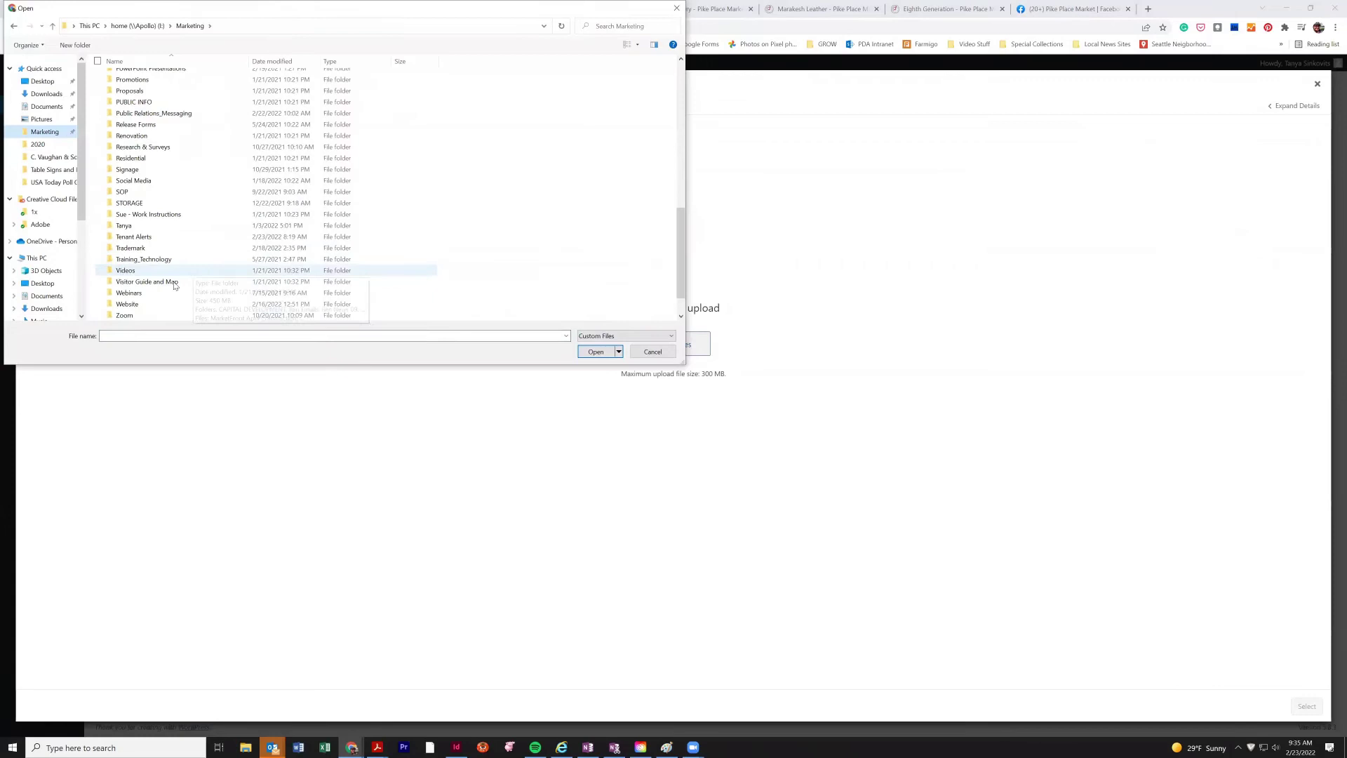
double_click(138, 293)
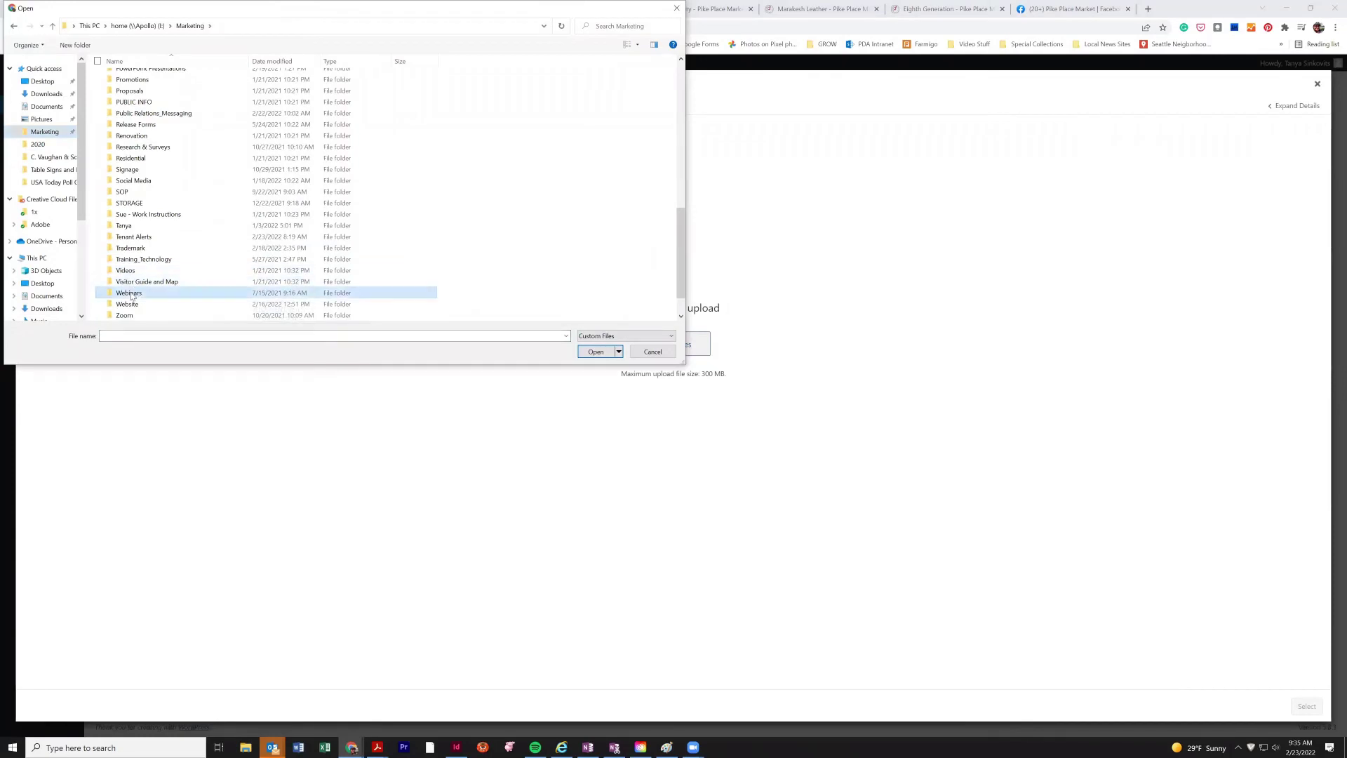
click(13, 25)
double_click(127, 270)
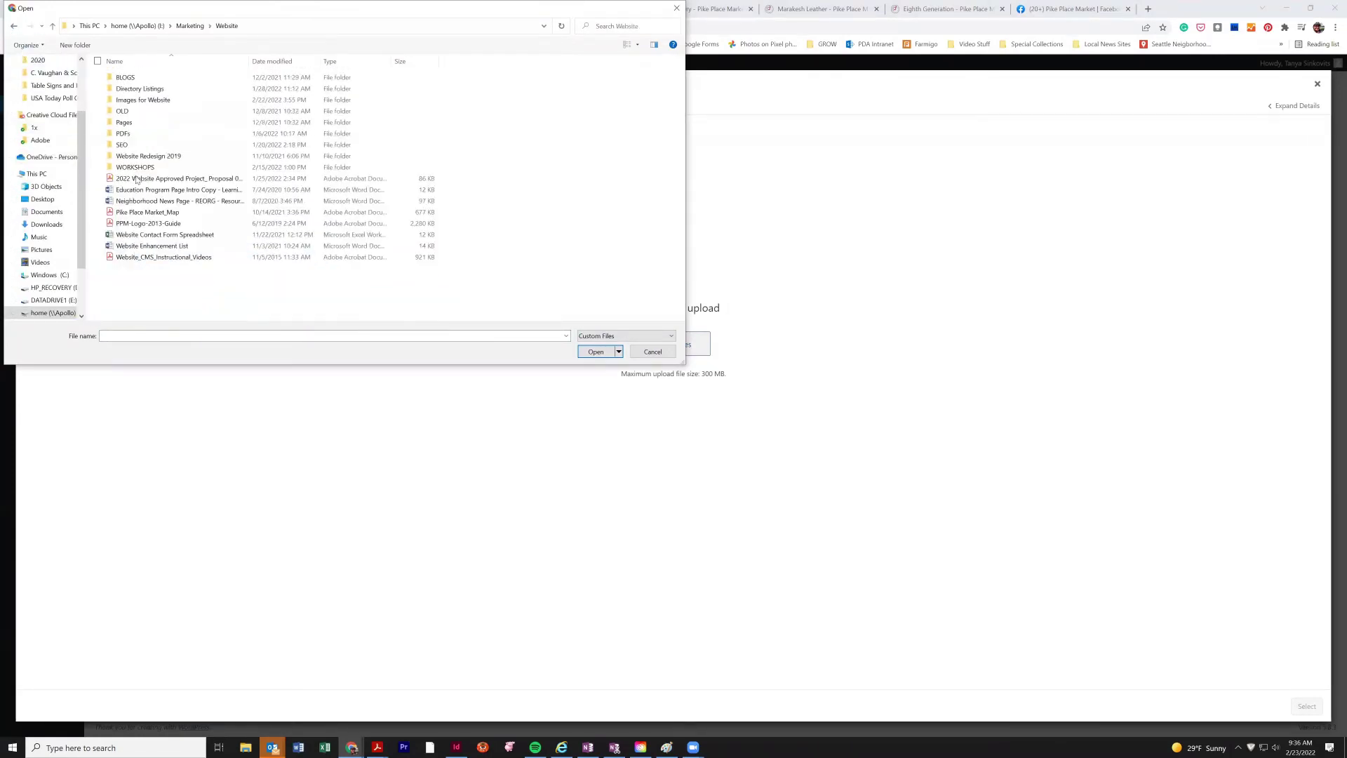
double_click(134, 167)
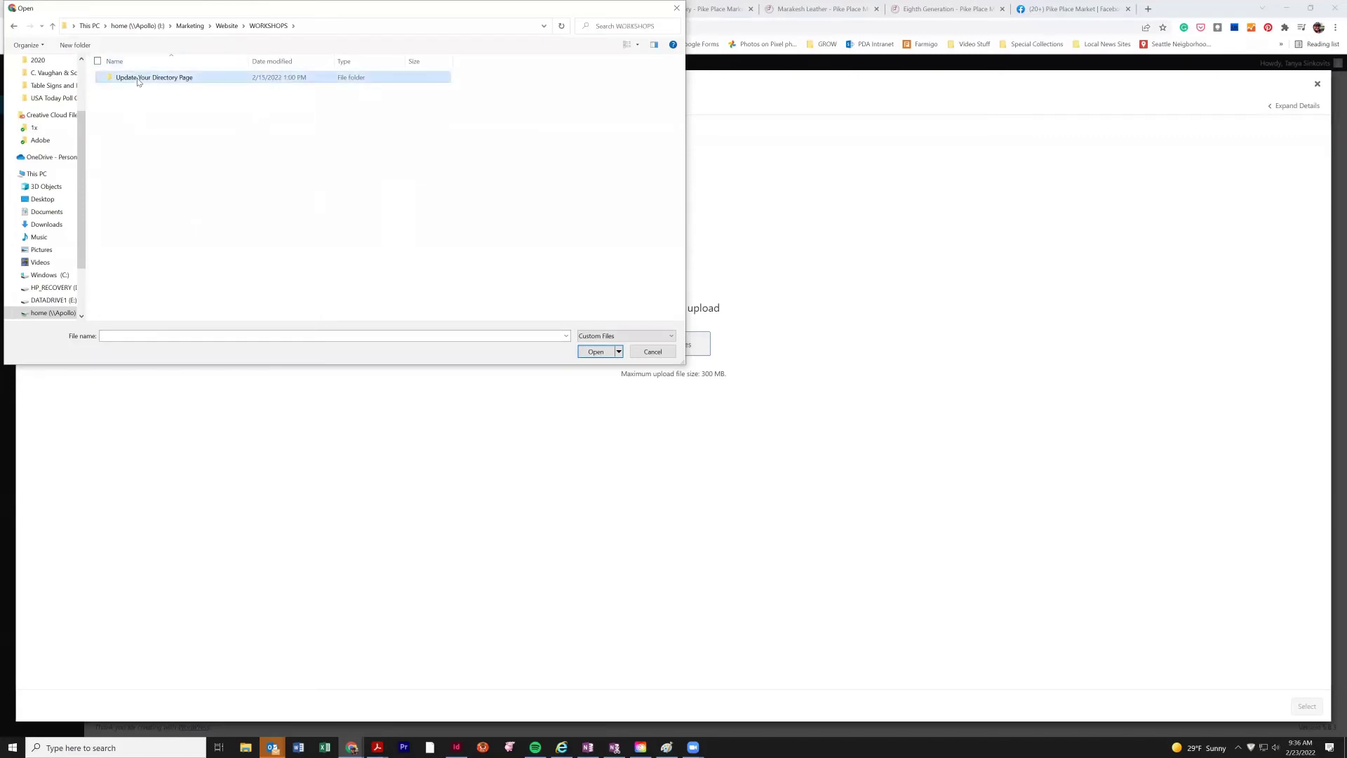
double_click(133, 78)
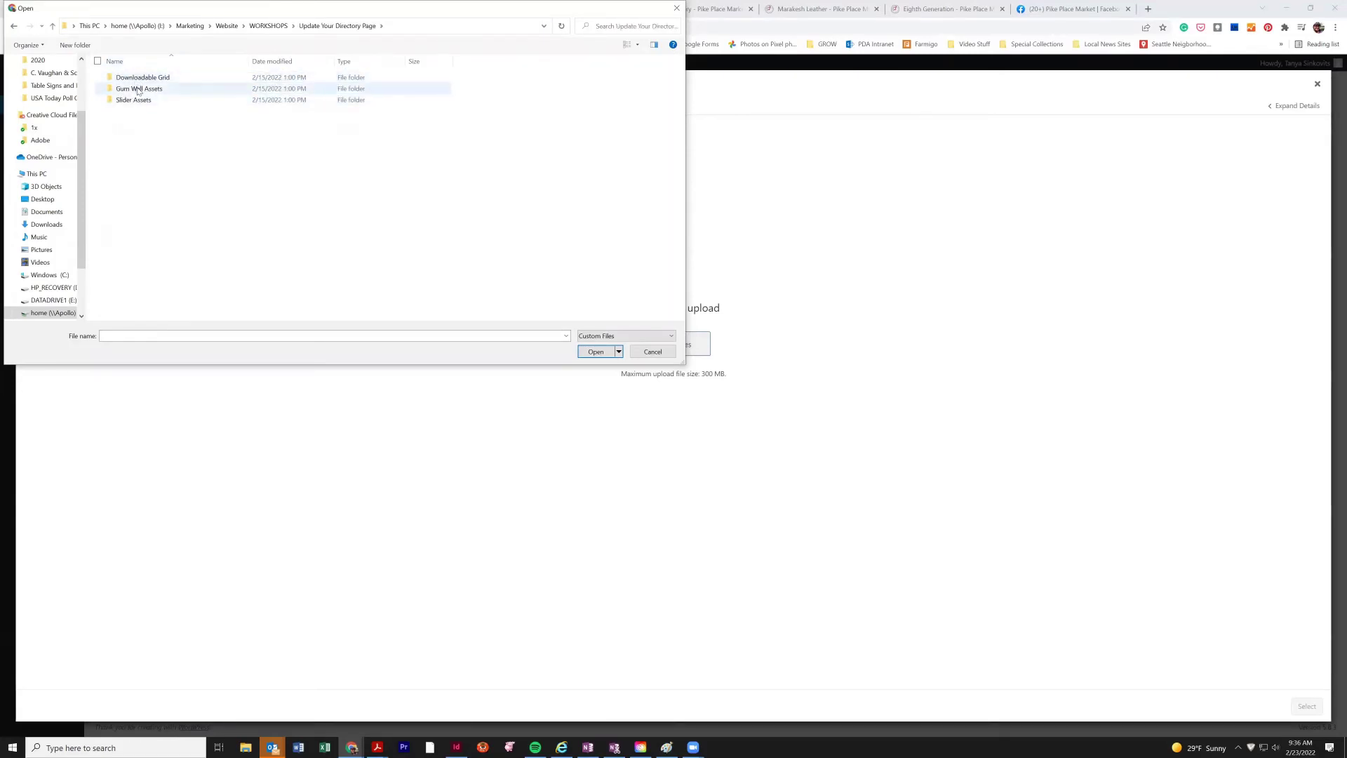
double_click(139, 89)
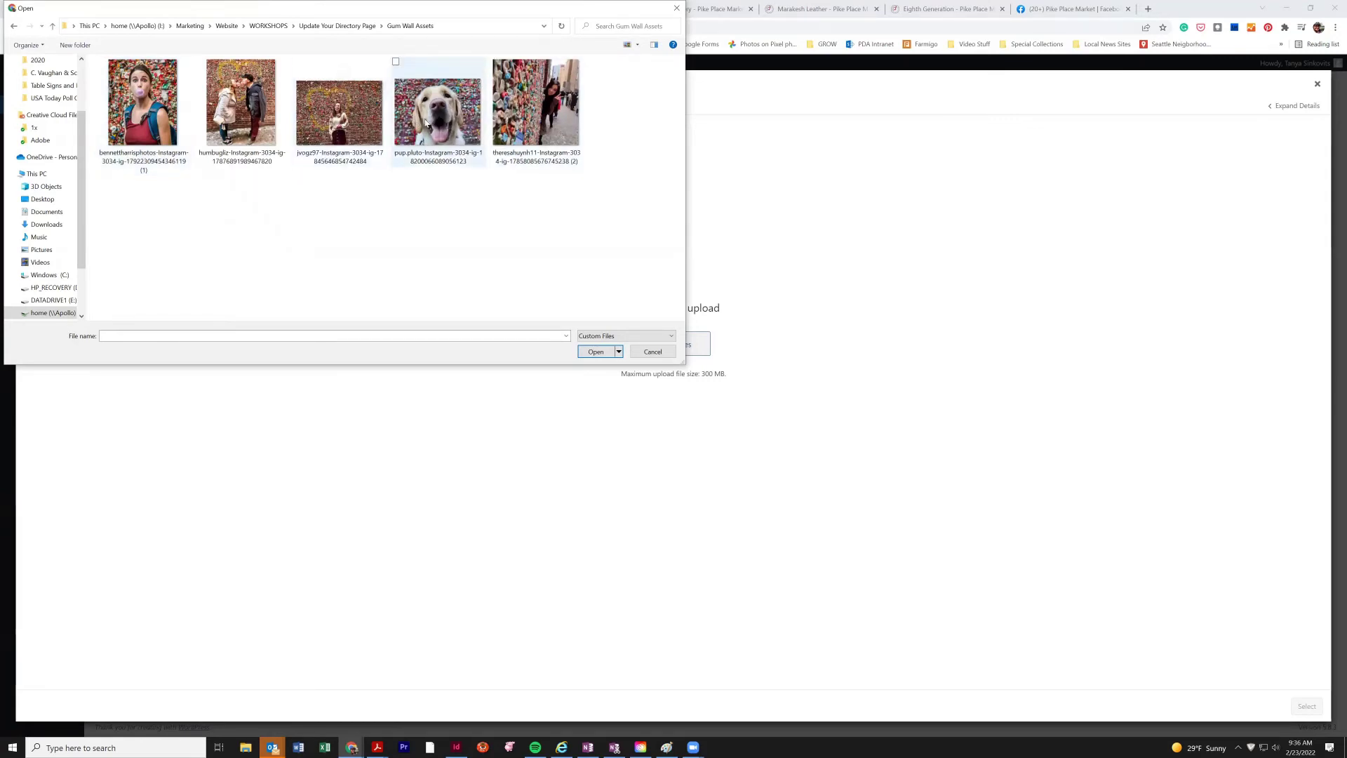
Upload the photo of the woman blowing a bubble, add it to the gallery, and set the grid's number of columns to 4.
click(143, 105)
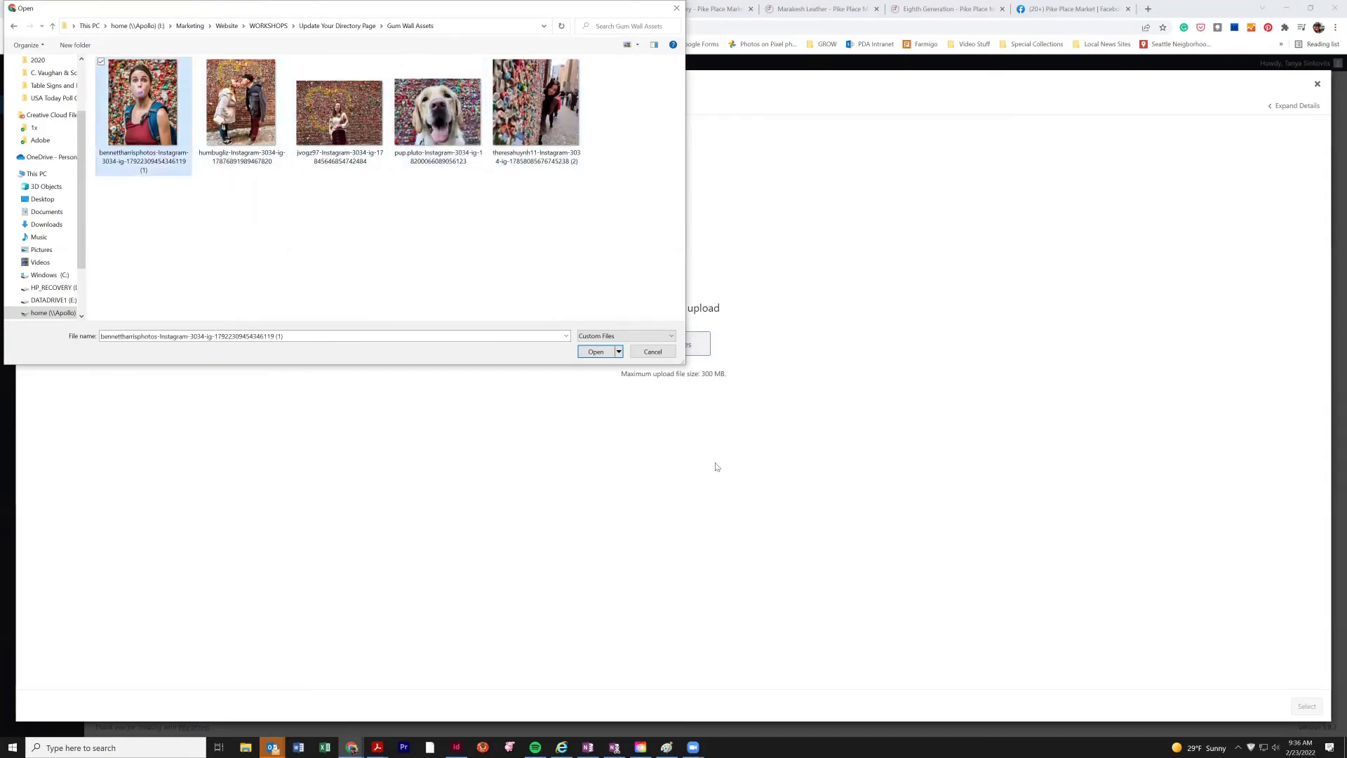
click(597, 352)
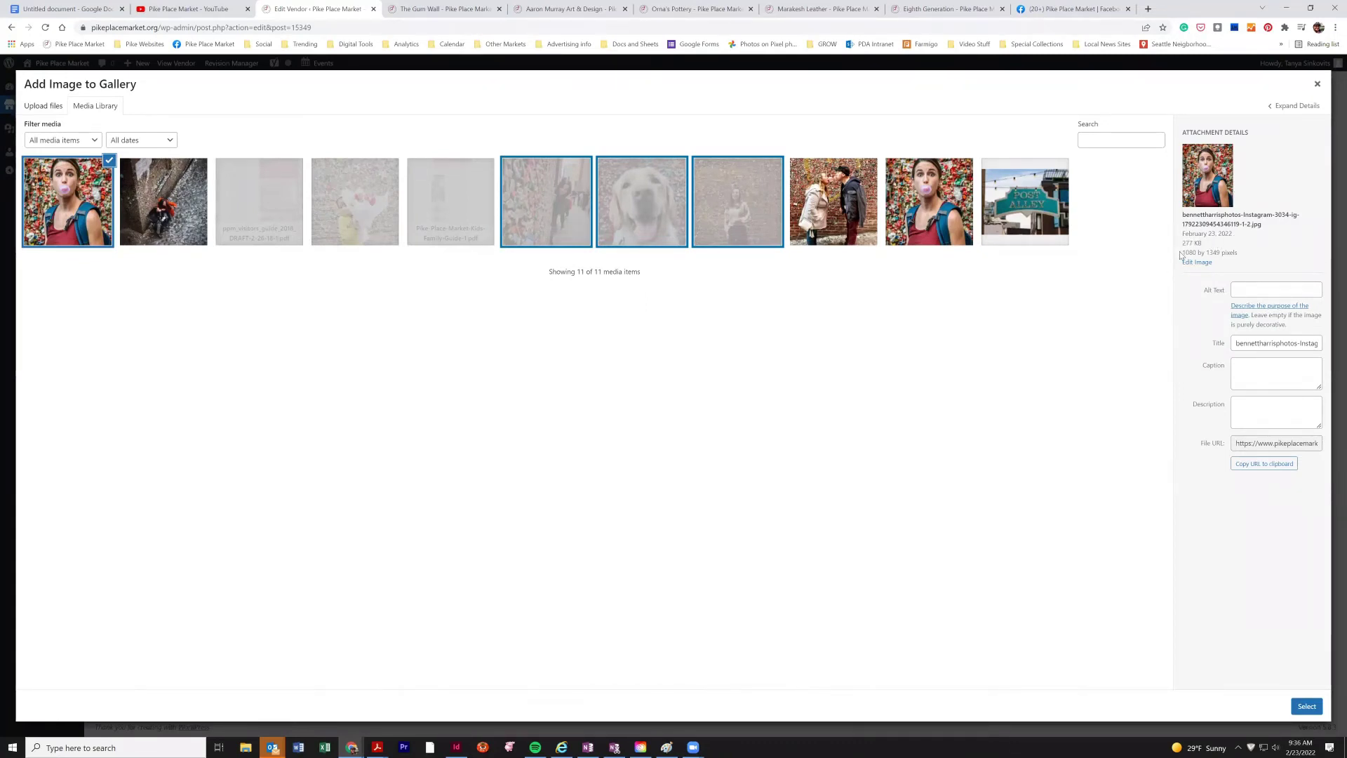
click(1314, 711)
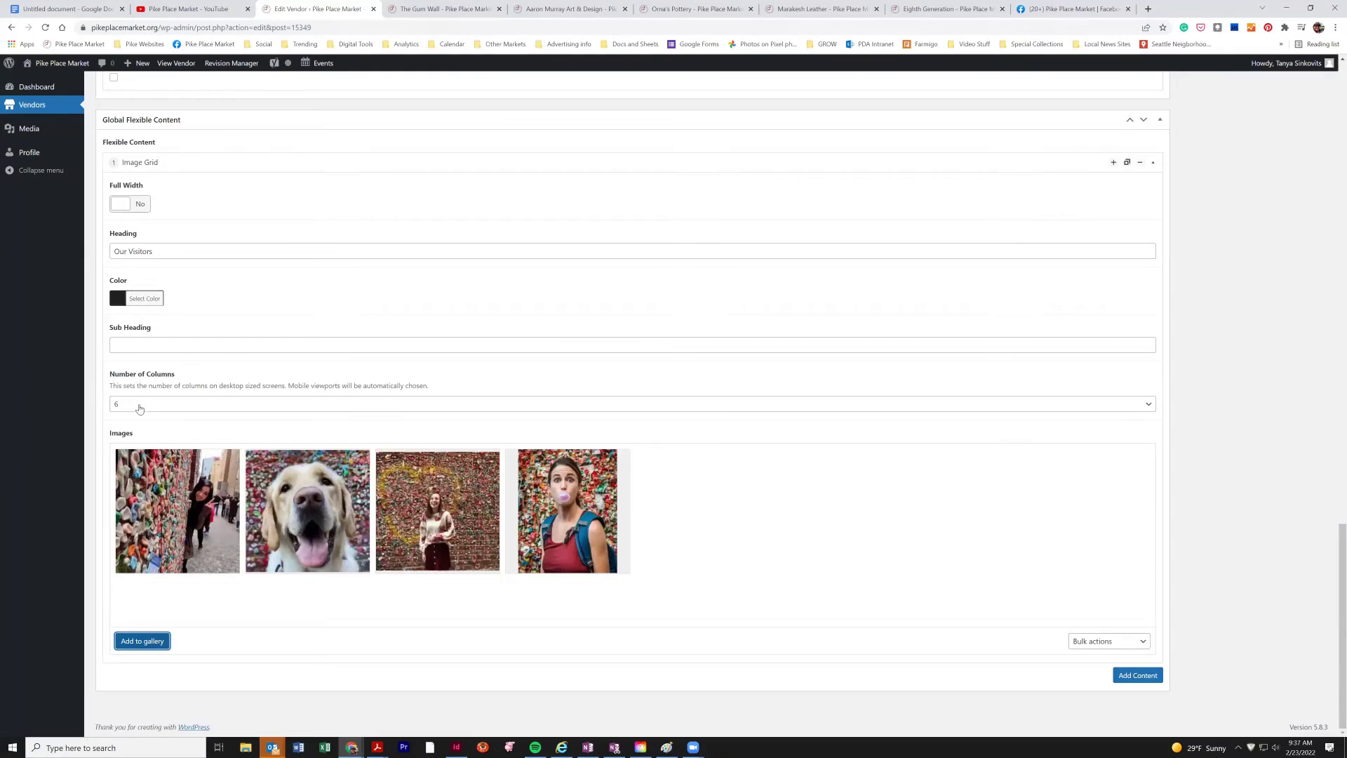
click(318, 407)
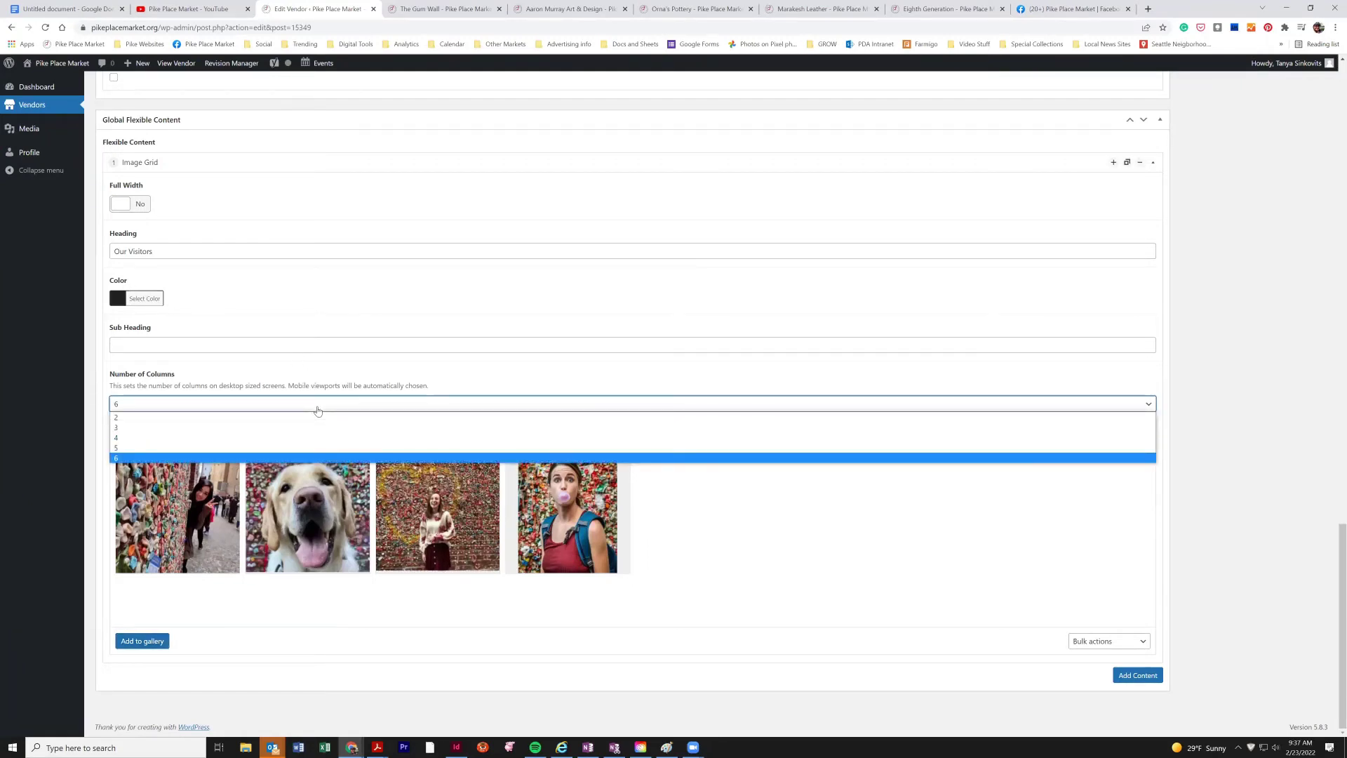
click(174, 437)
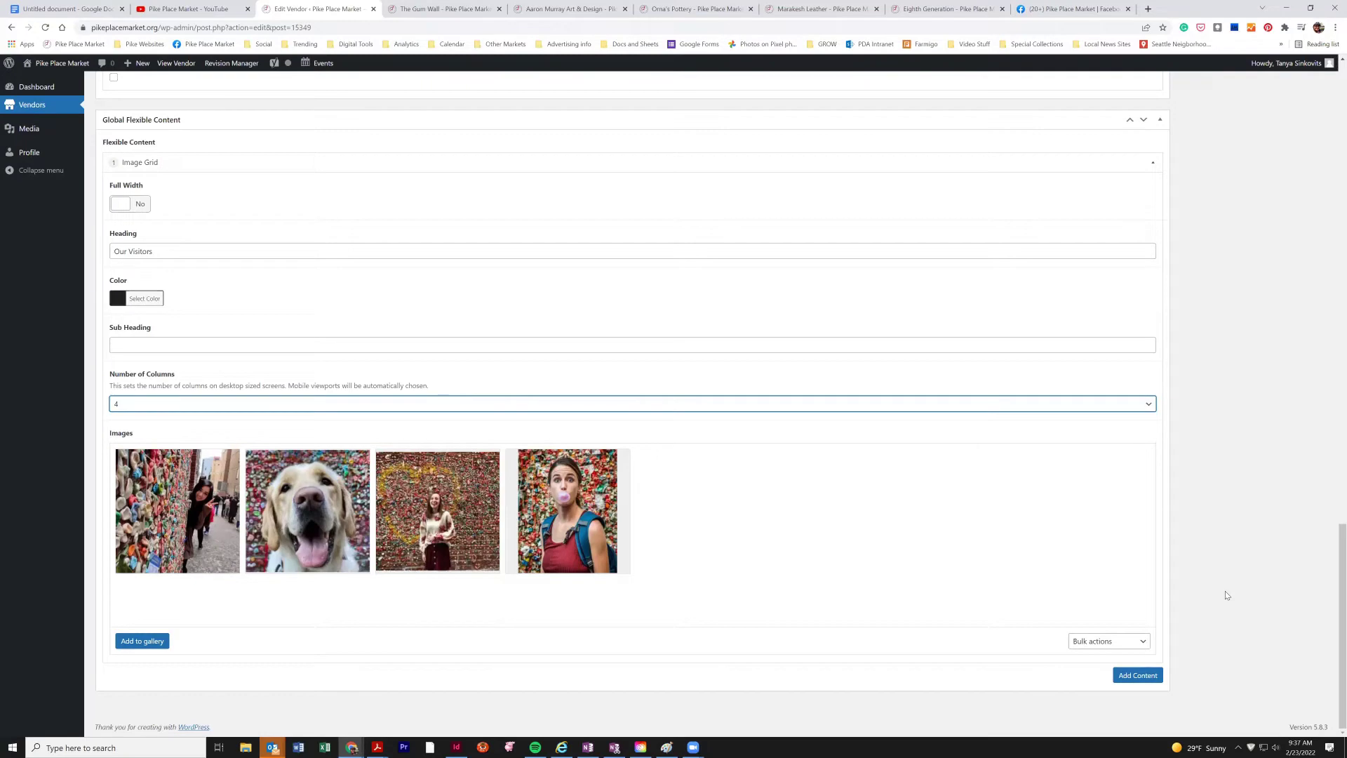
Preview The Gum Wall vendor page and review its alert message, details and Our Visitors image grid.
drag(1332, 648, 1332, 118)
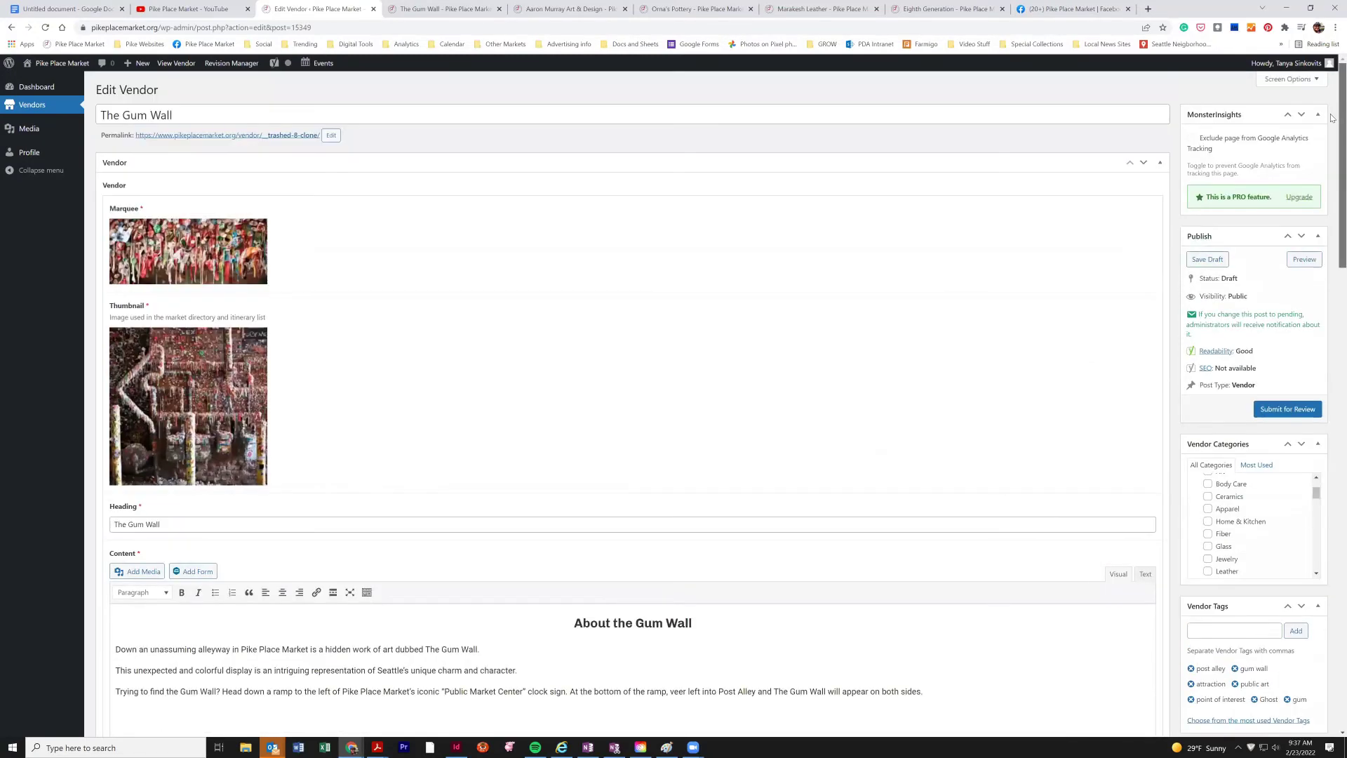
click(1302, 261)
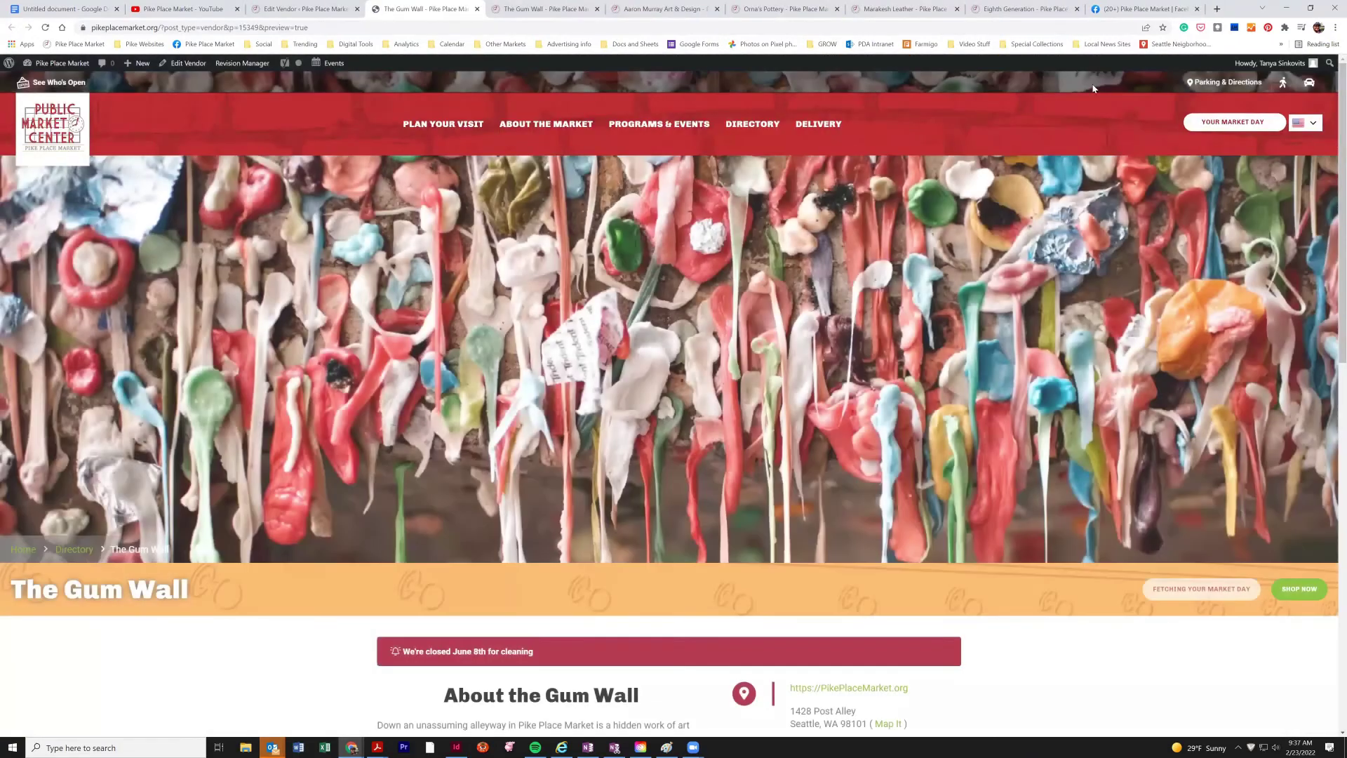
scroll(588, 504, down, 5)
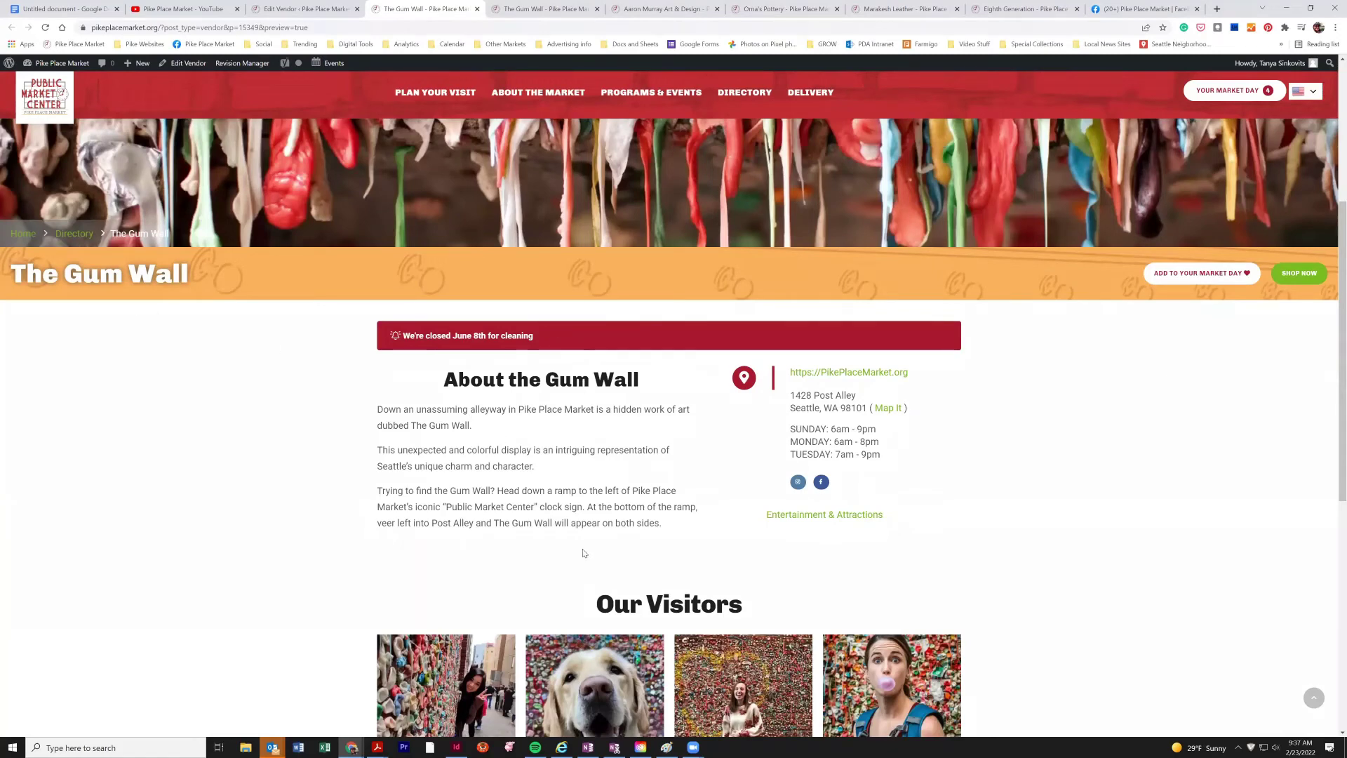
scroll(583, 550, down, 4)
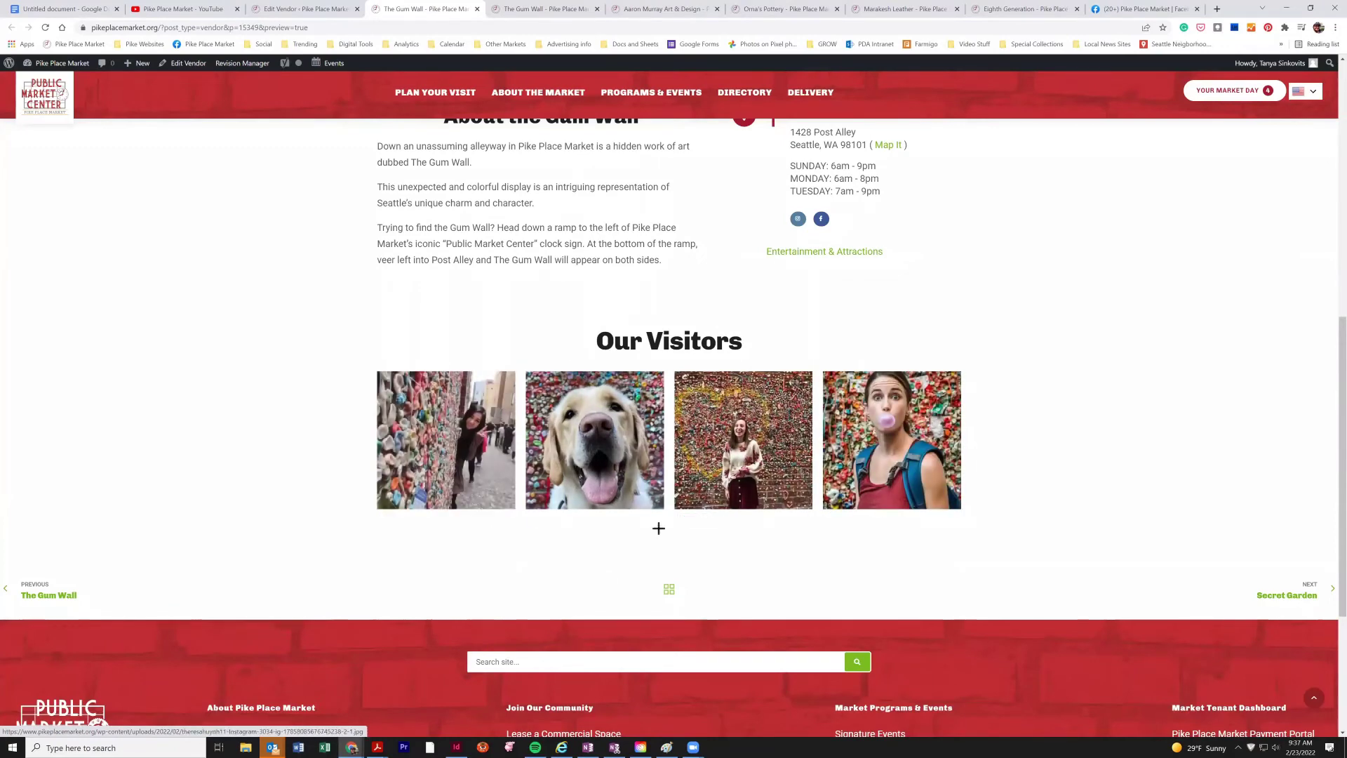
Close the page preview and add a Video block below the image grid in The Gum Wall's flexible content.
click(478, 11)
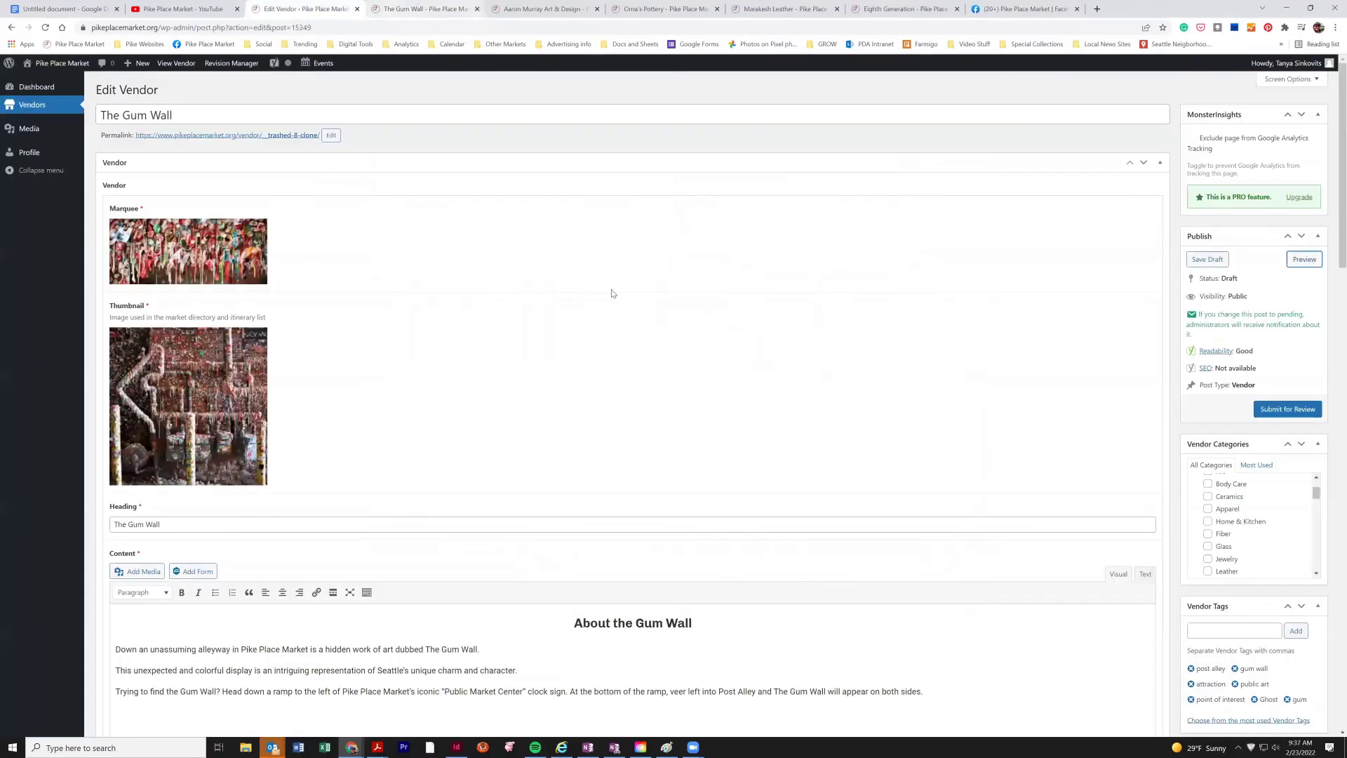
scroll(905, 688, down, 5)
scroll(903, 687, down, 18)
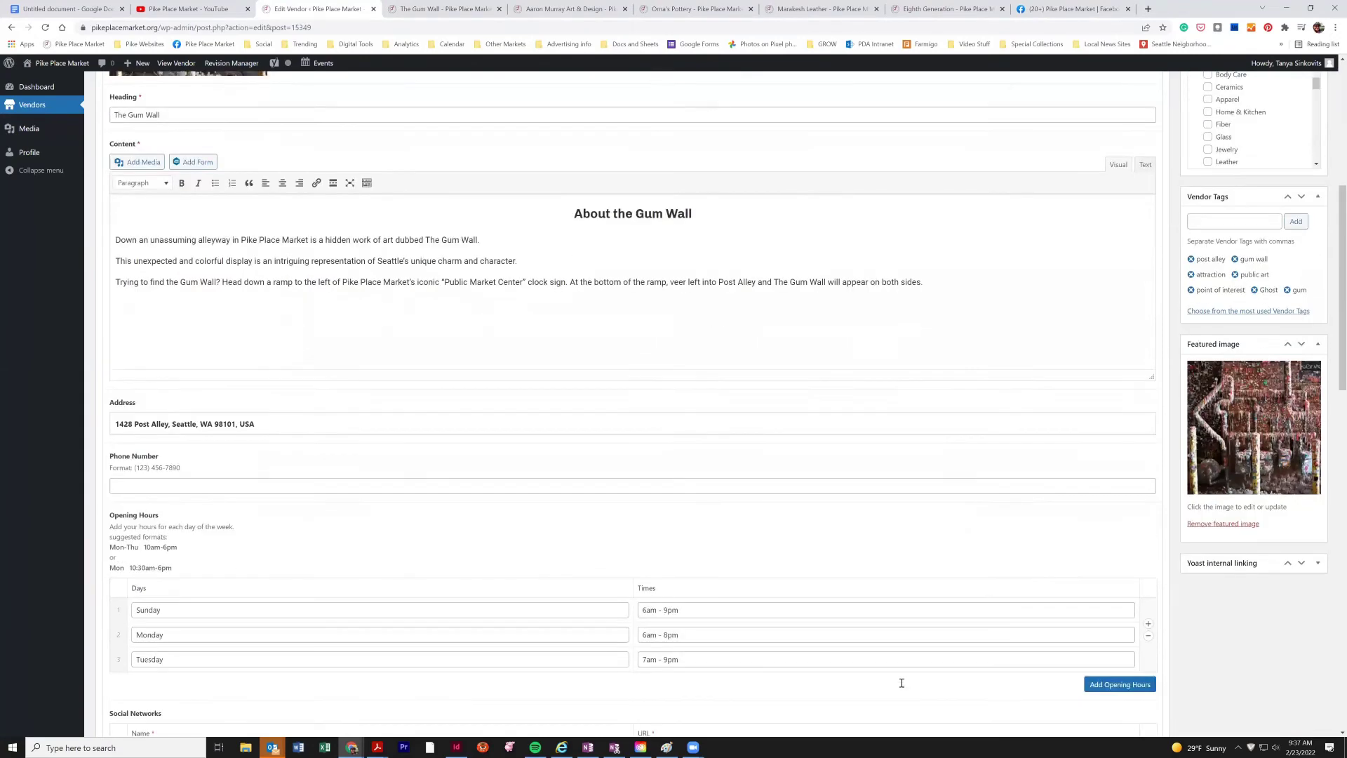
scroll(902, 682, down, 4)
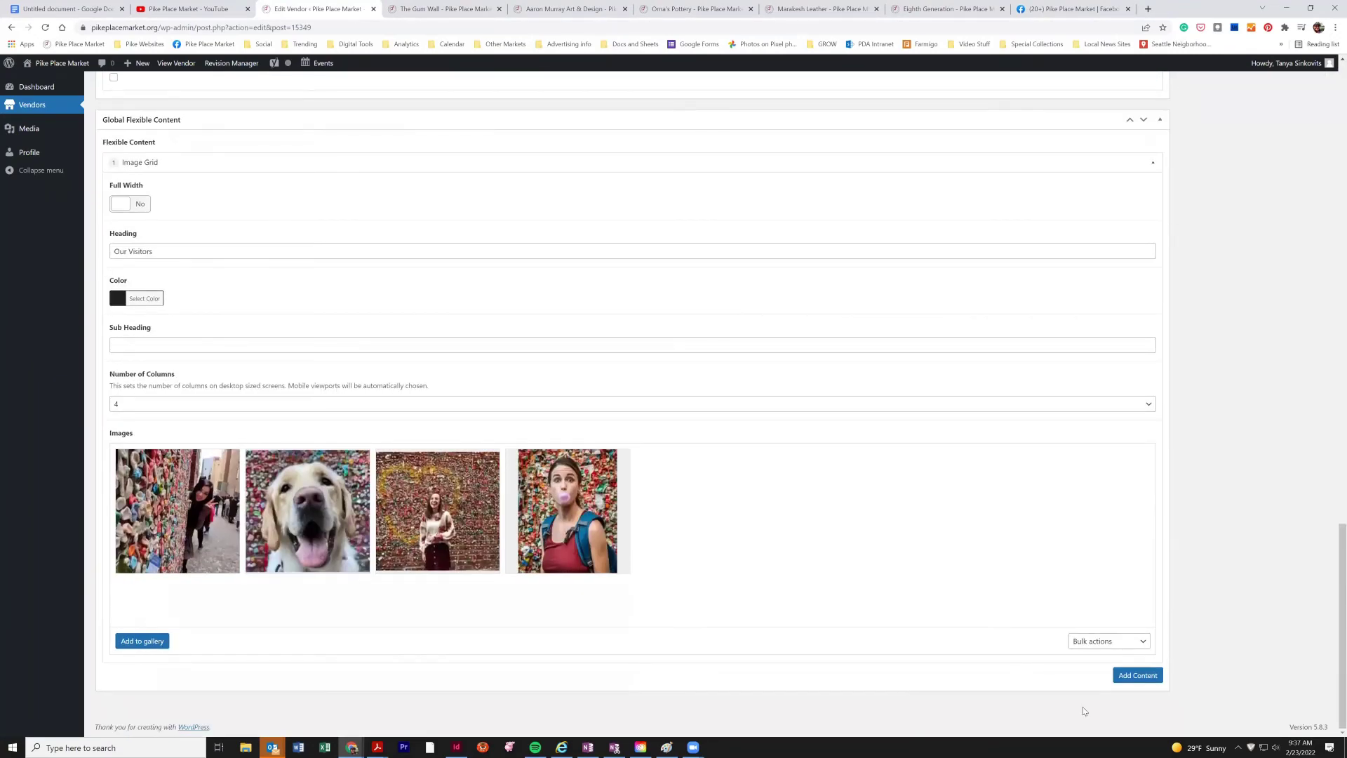
click(1131, 681)
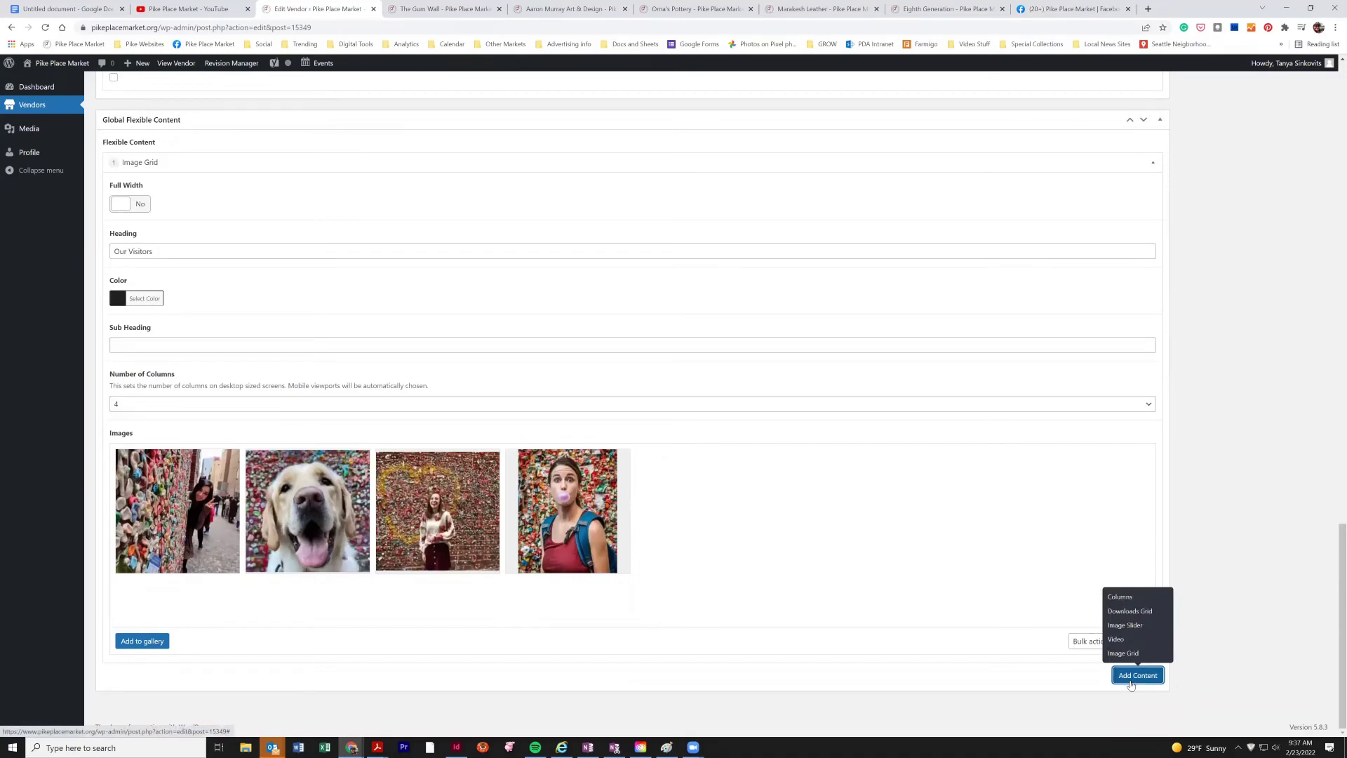
click(1125, 642)
scroll(625, 449, down, 5)
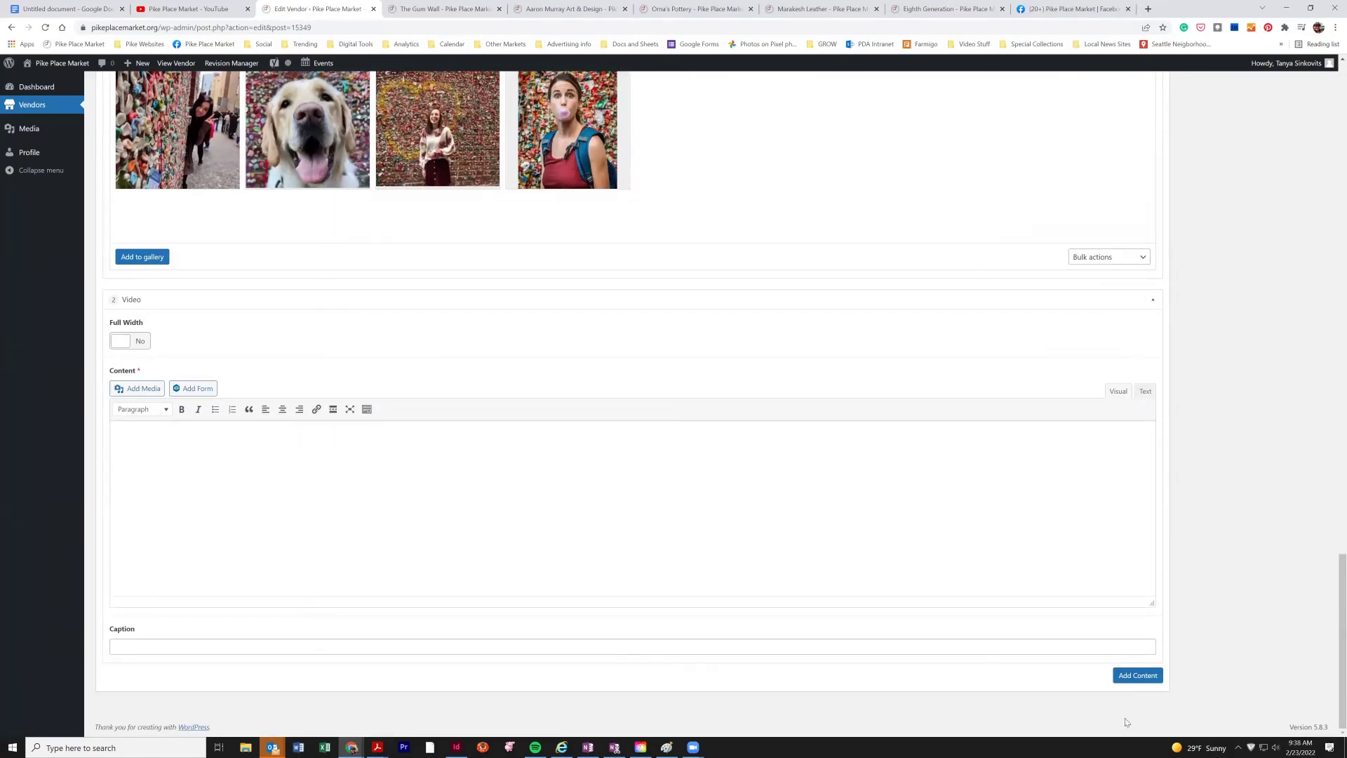
Open Insert from URL for the Video block's content, and copy the address of YouTube's "Did you KNOW? – Pike Place Market Restaurants" video.
click(132, 393)
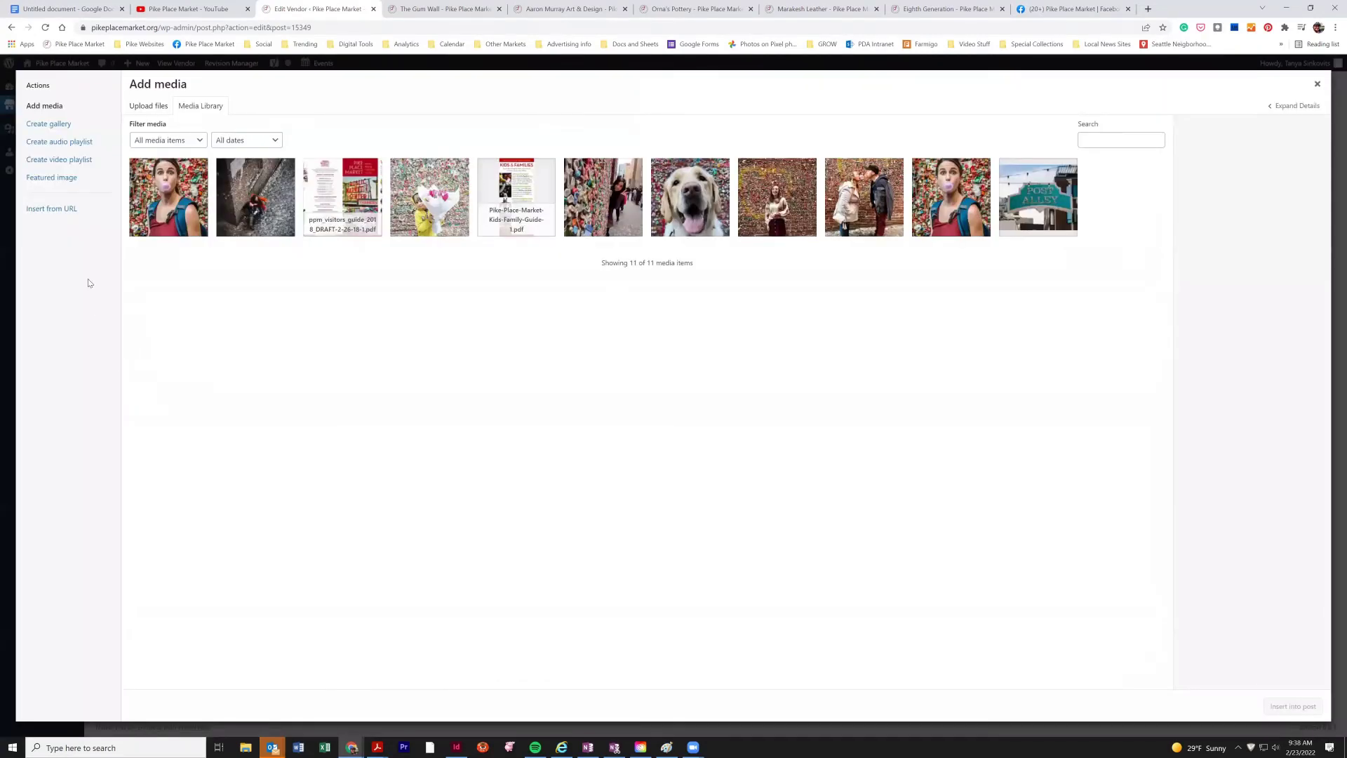
click(58, 210)
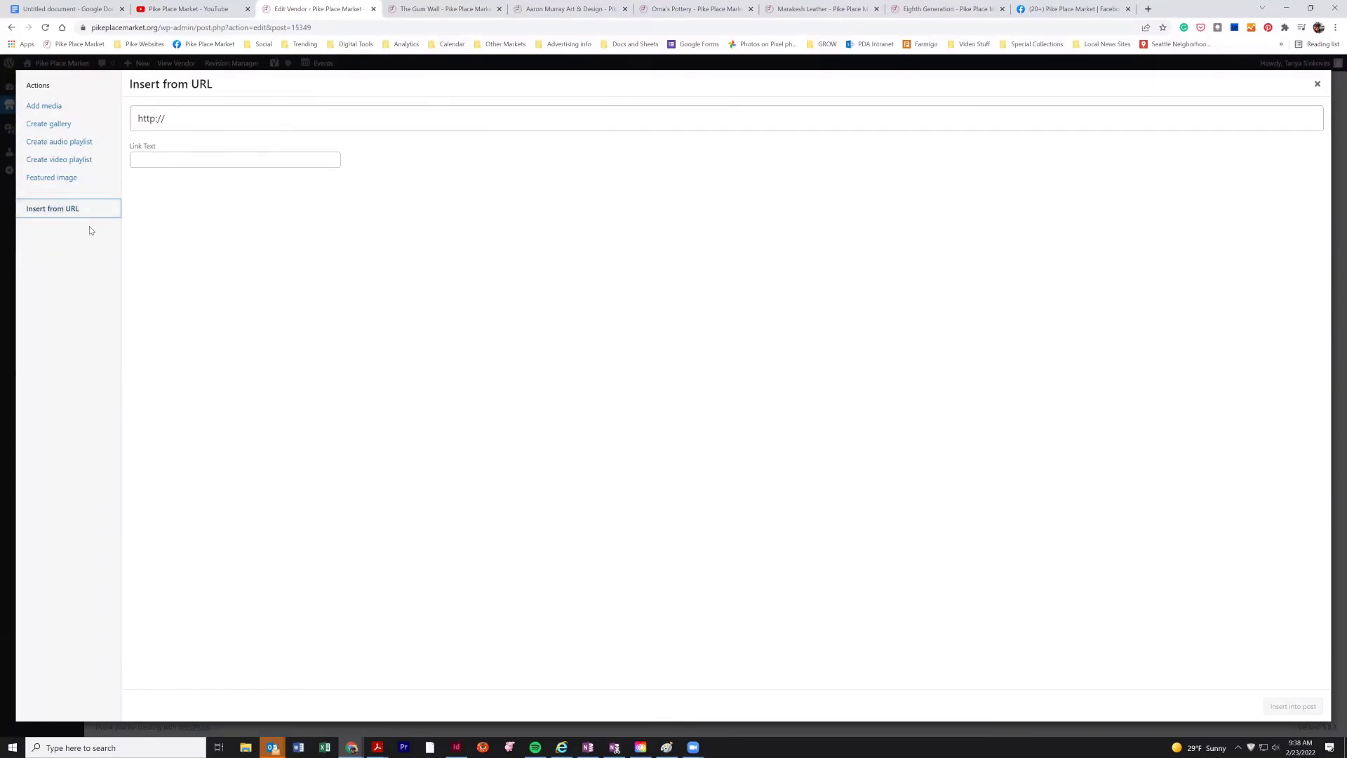
click(175, 11)
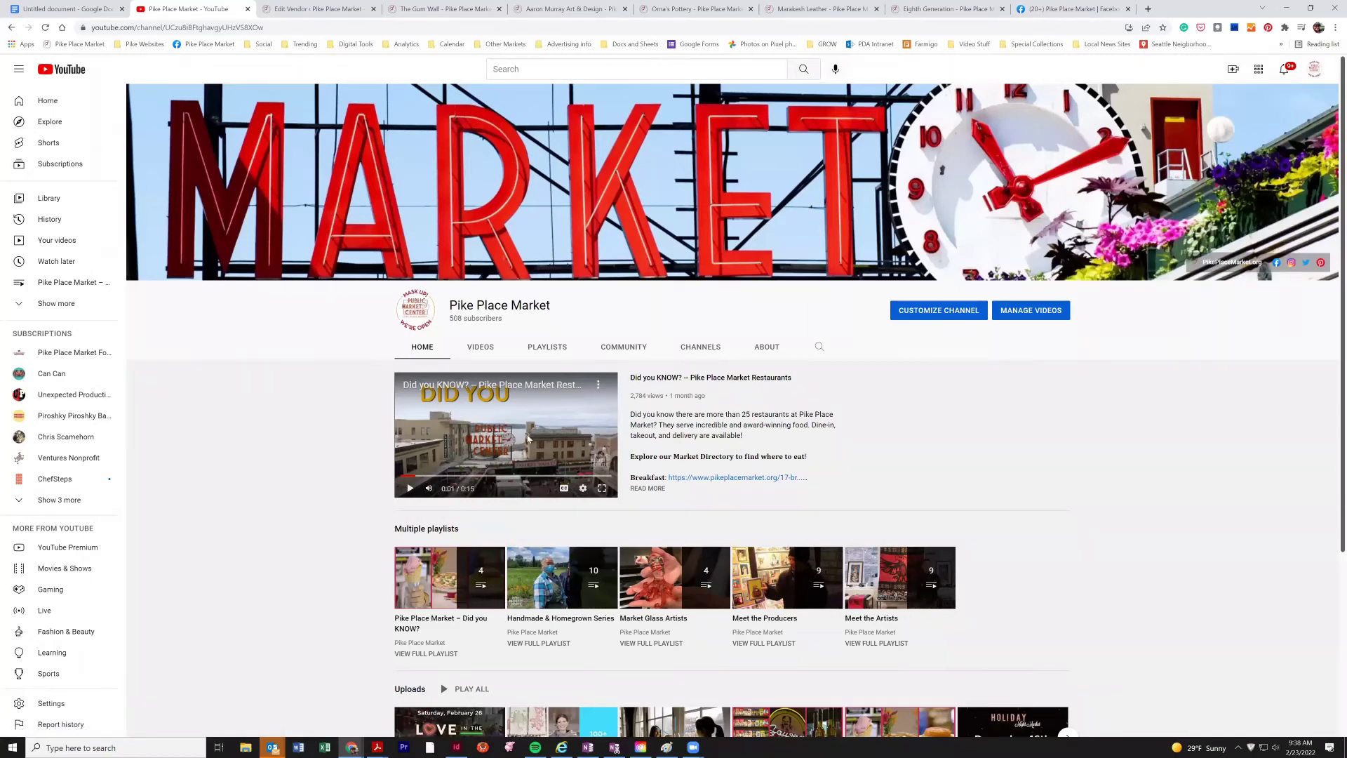
click(542, 385)
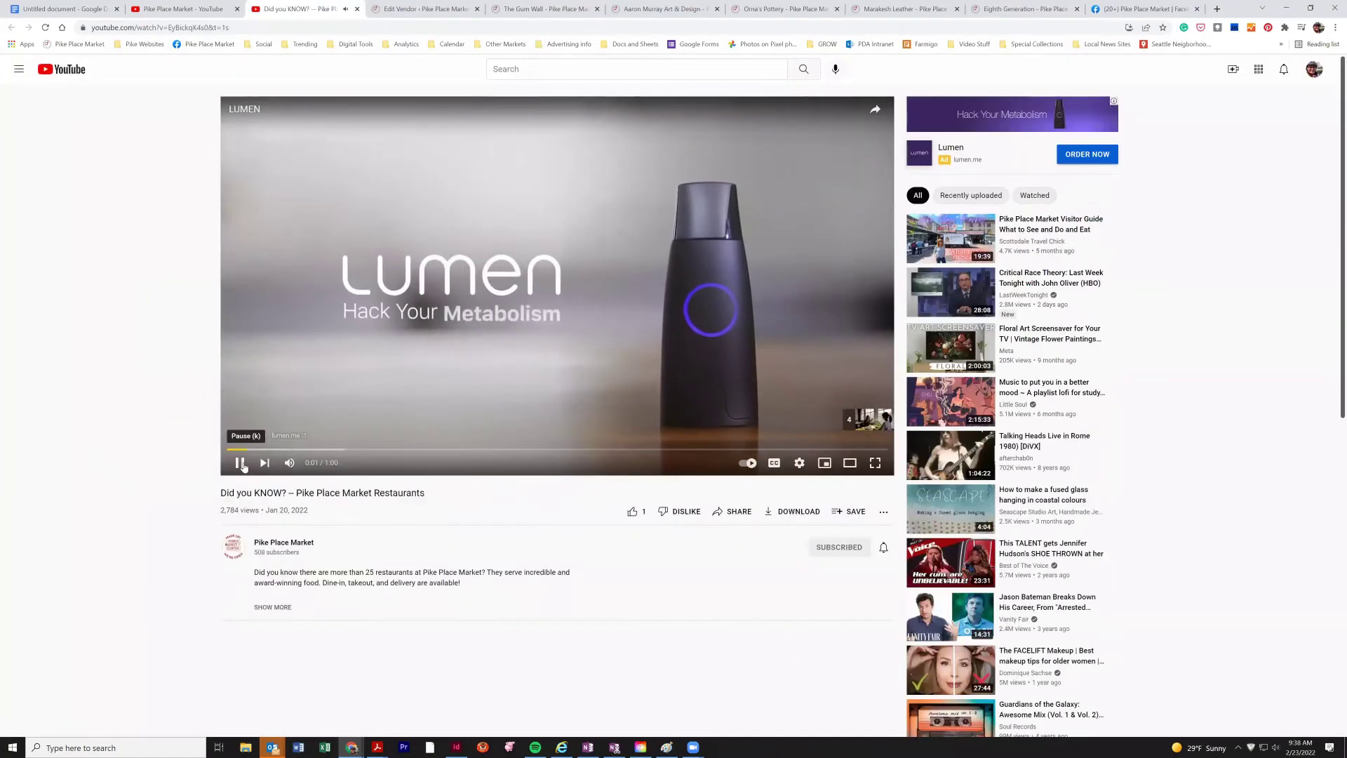
click(239, 462)
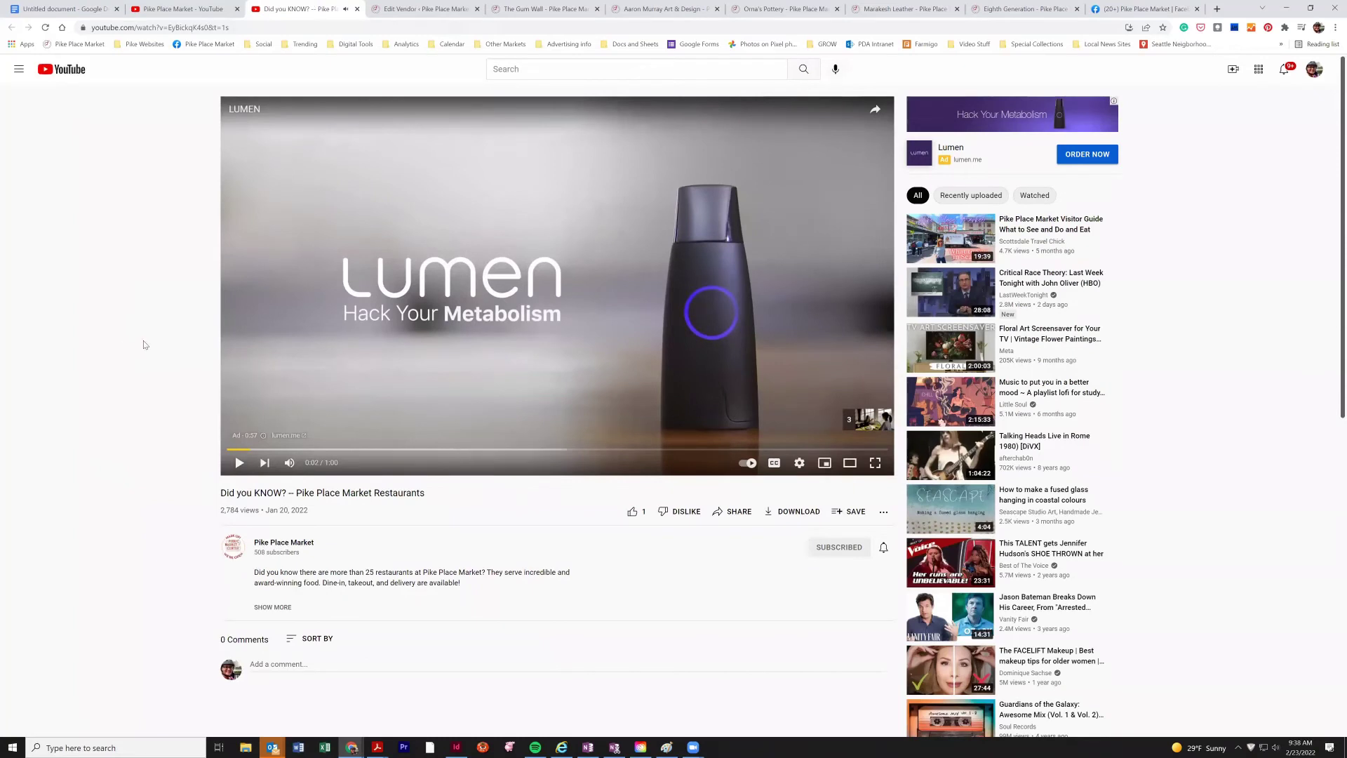
click(152, 27)
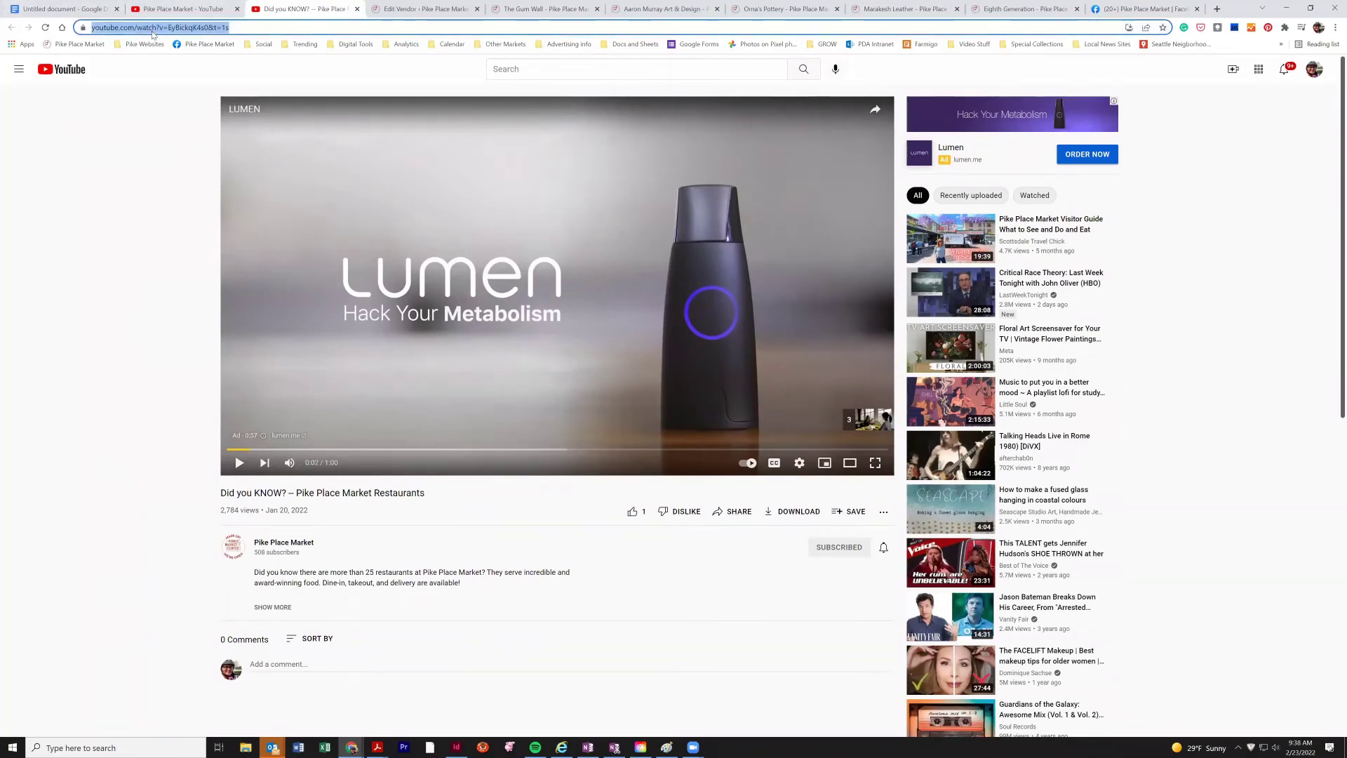
right_click(153, 28)
click(178, 105)
click(424, 10)
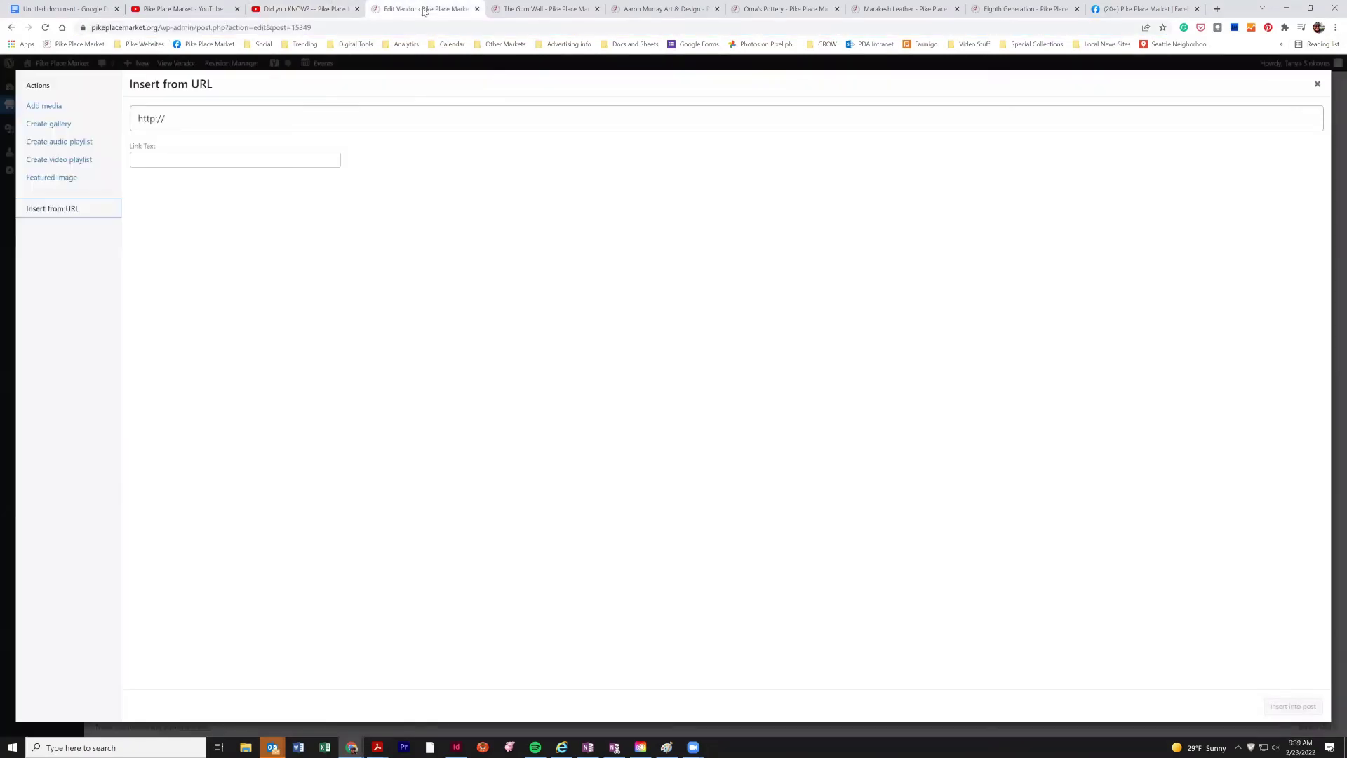
click(320, 122)
key(BackSpace)
key(BackSpace)
key(BackSpace)
key(BackSpace)
key(BackSpace)
key(BackSpace)
key(BackSpace)
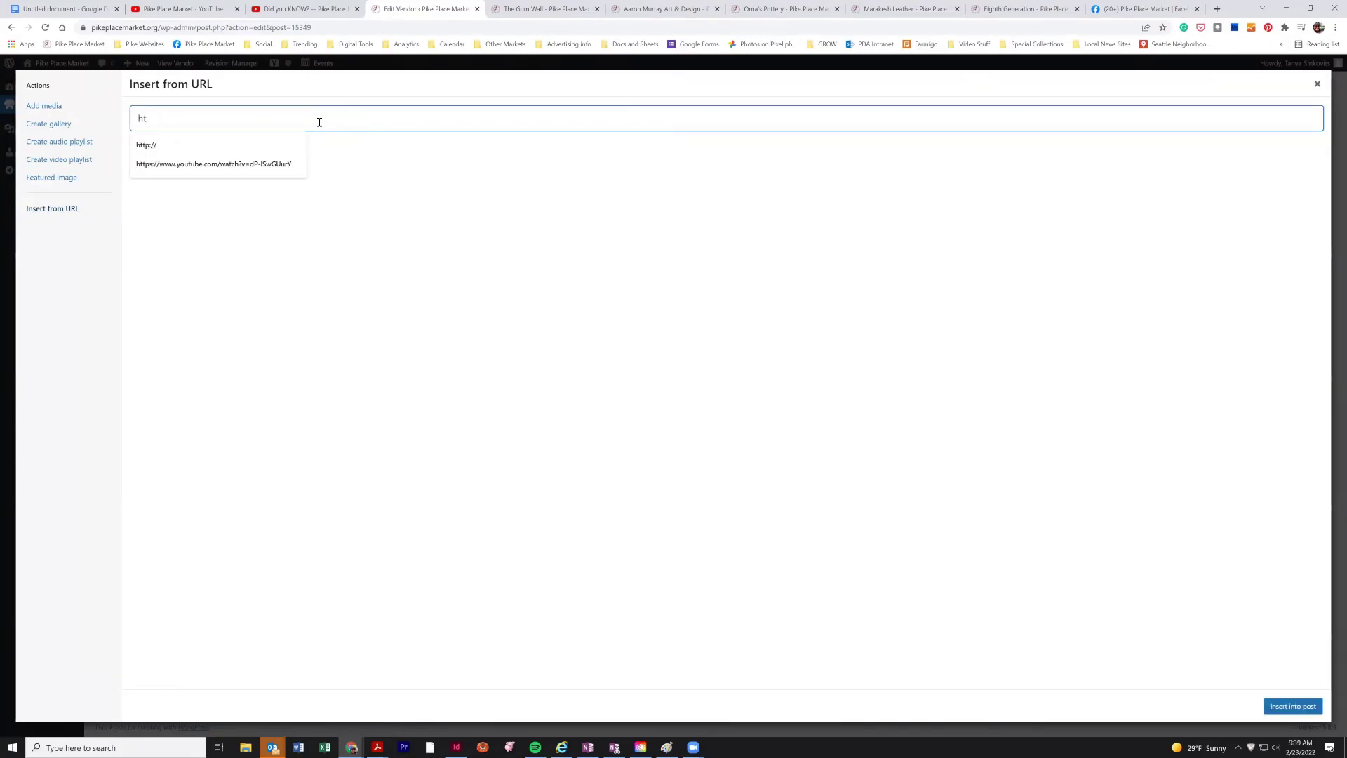
key(ctrl+v)
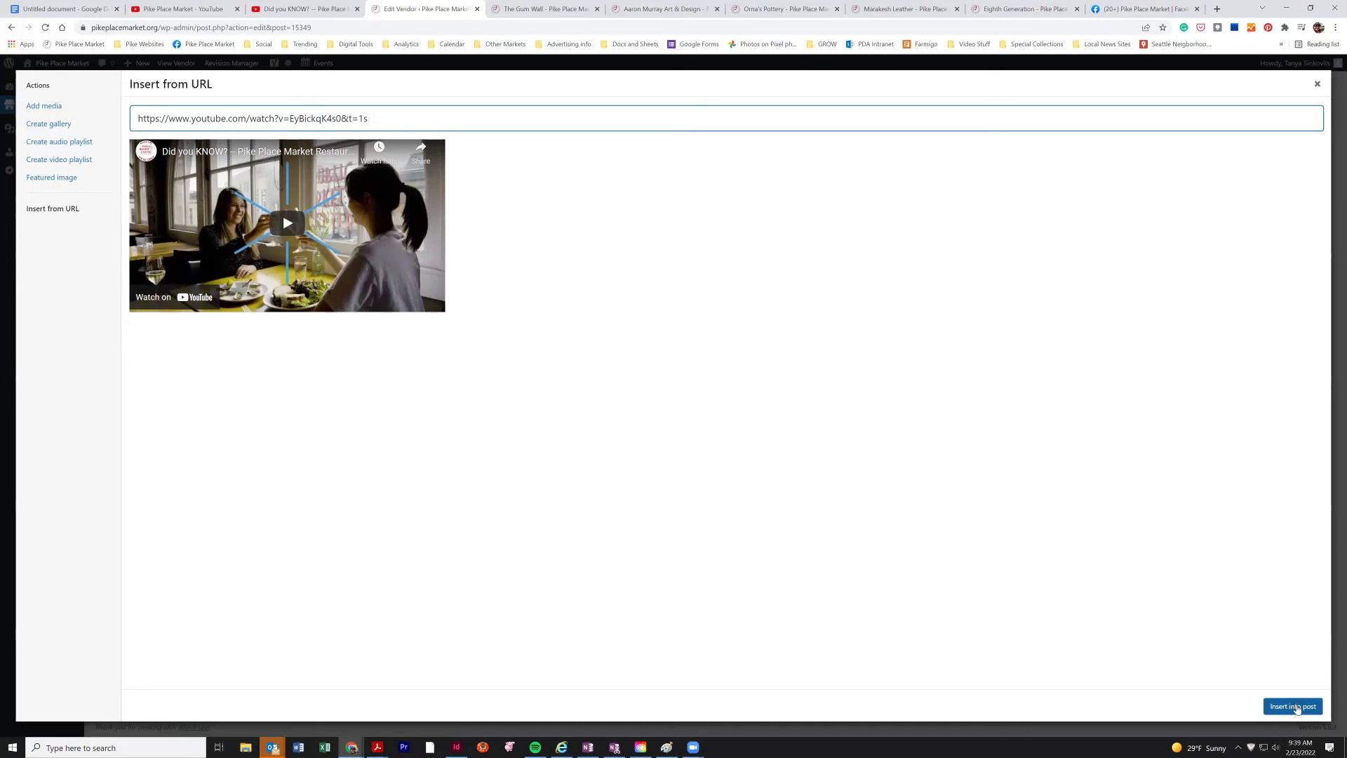
click(1293, 707)
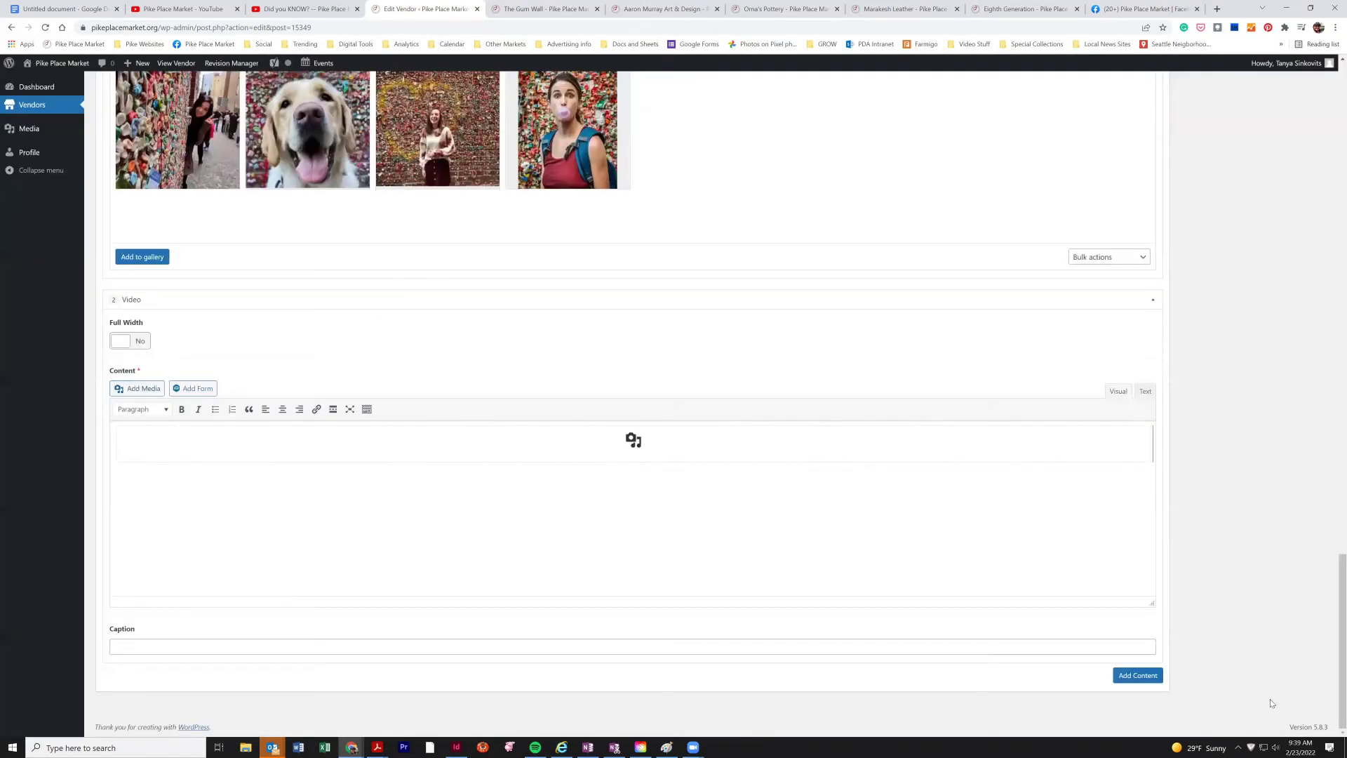
scroll(681, 560, down, 6)
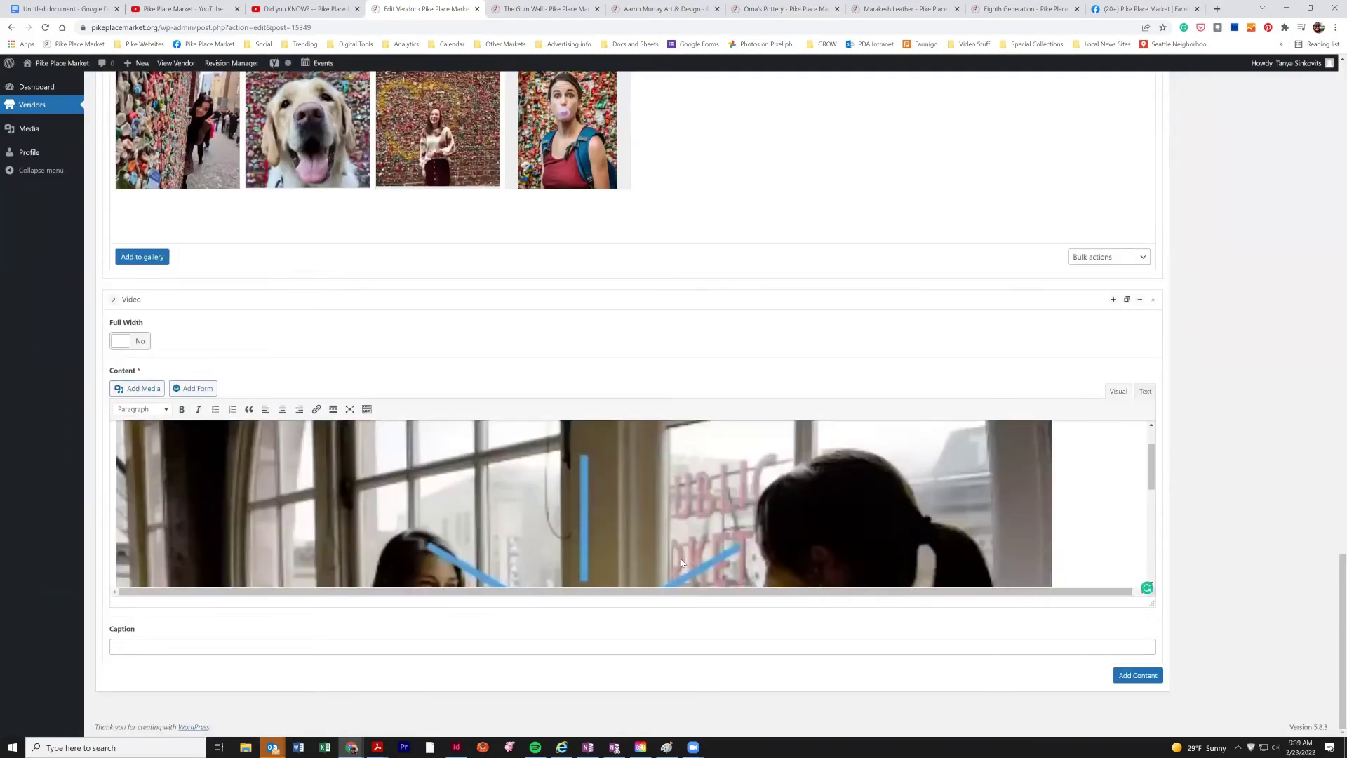
scroll(681, 561, up, 6)
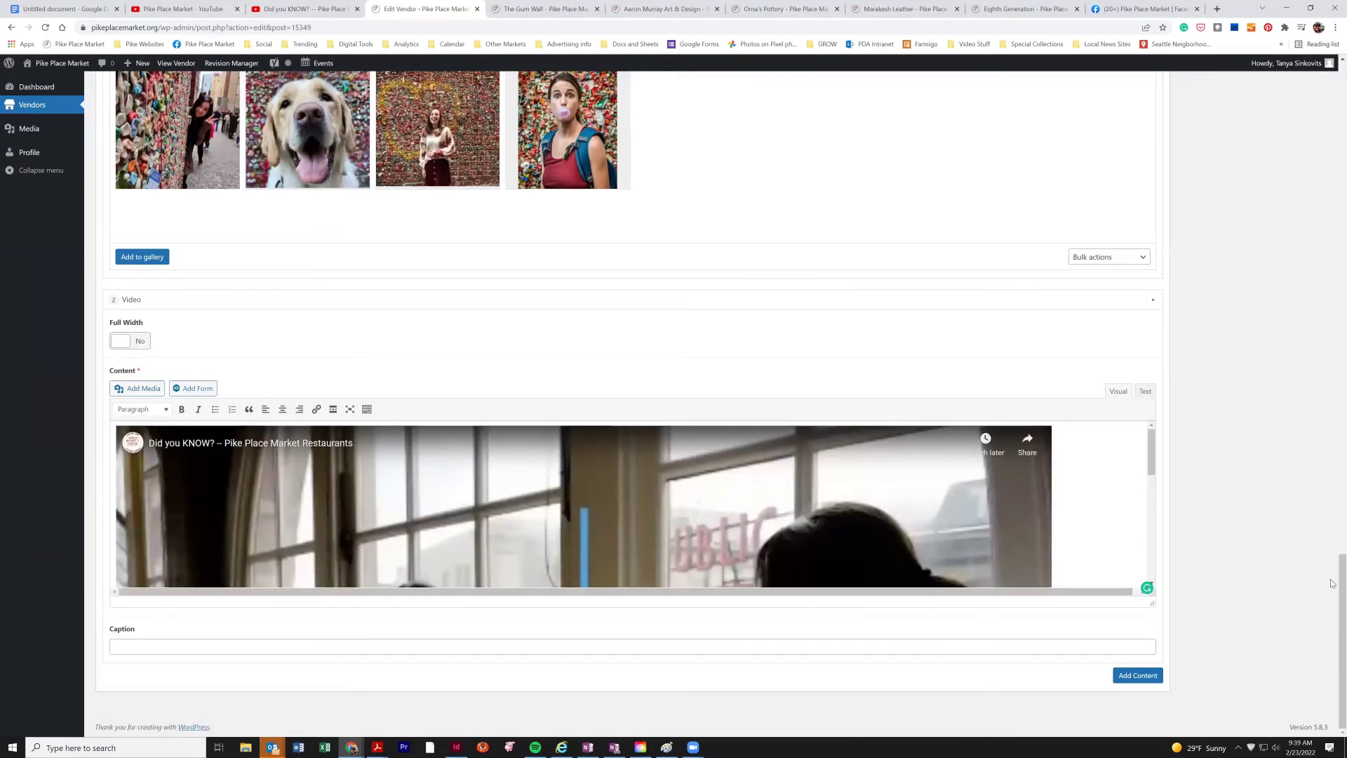
Preview the vendor page, check the embedded video below the Our Visitors grid, and close the preview.
drag(1342, 565, 1313, 65)
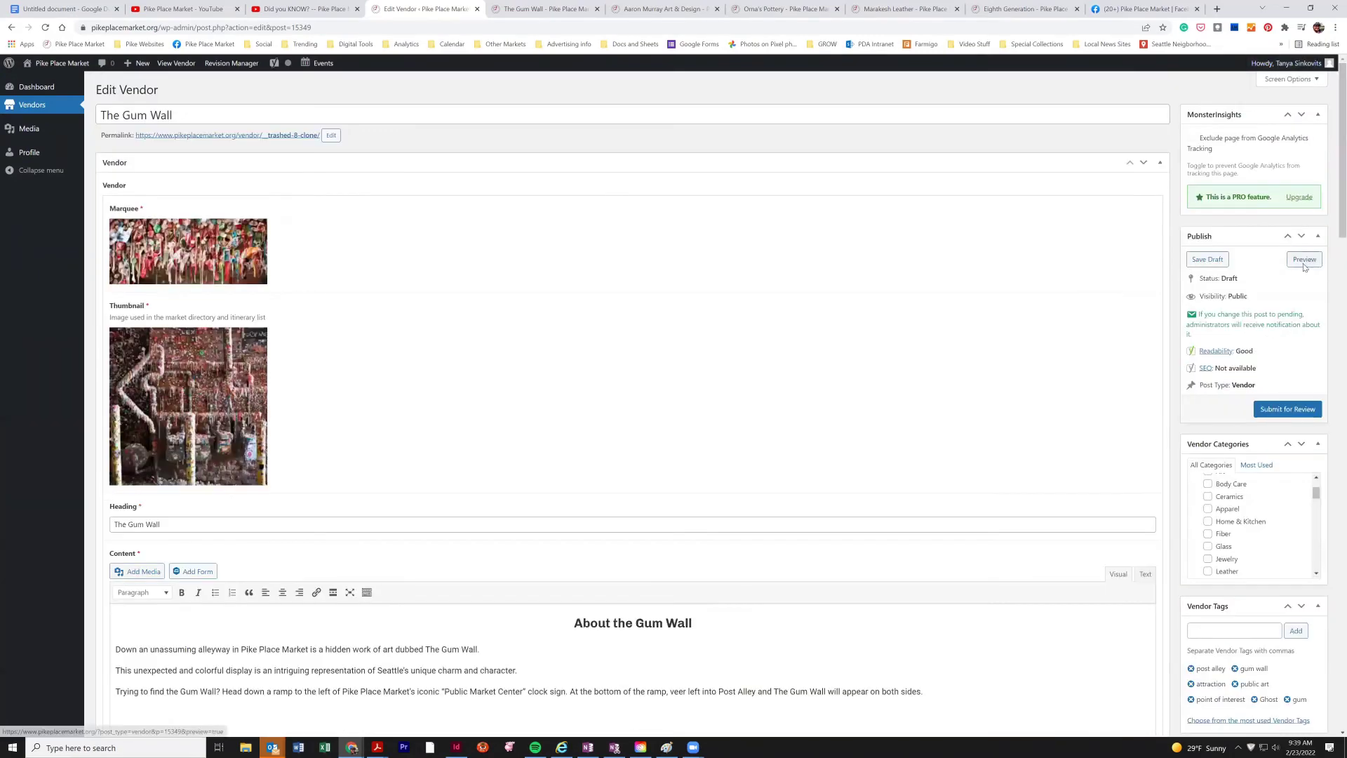
click(1303, 263)
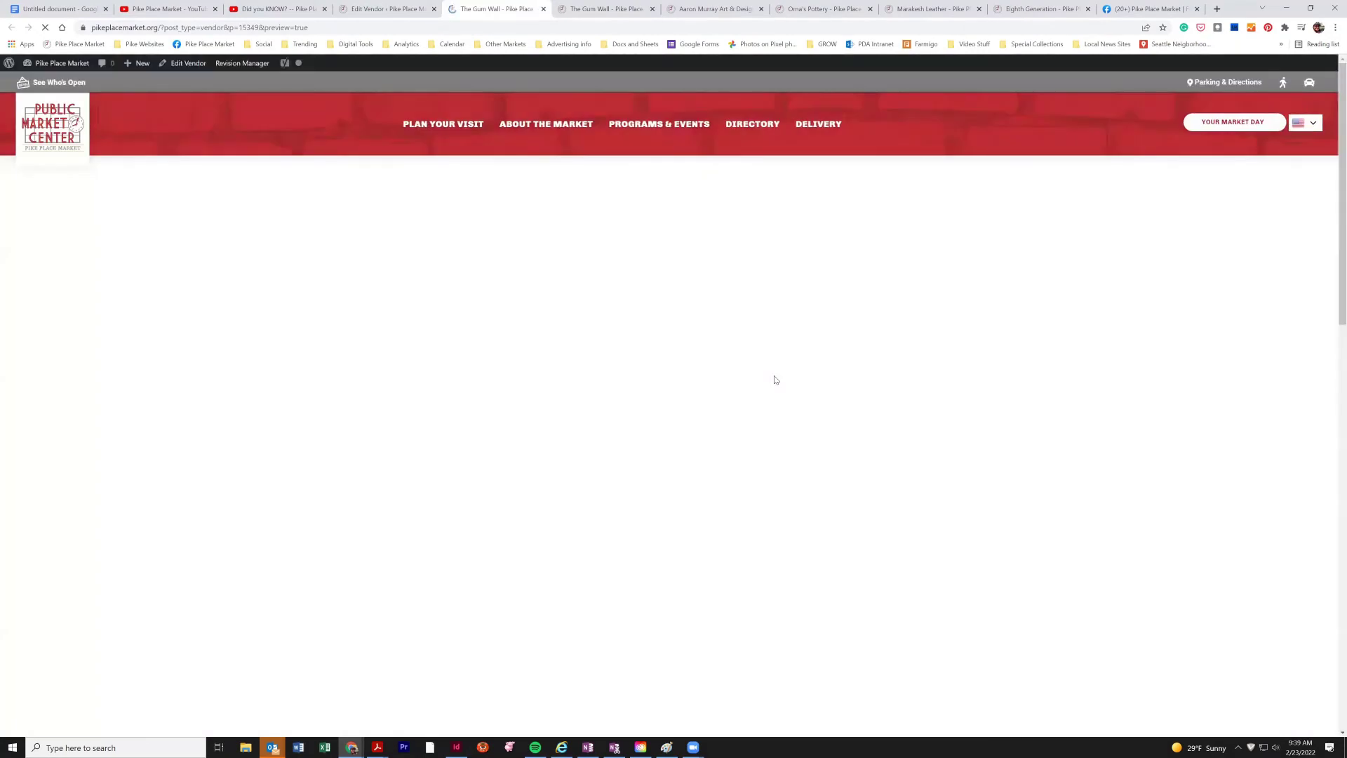
scroll(590, 411, down, 10)
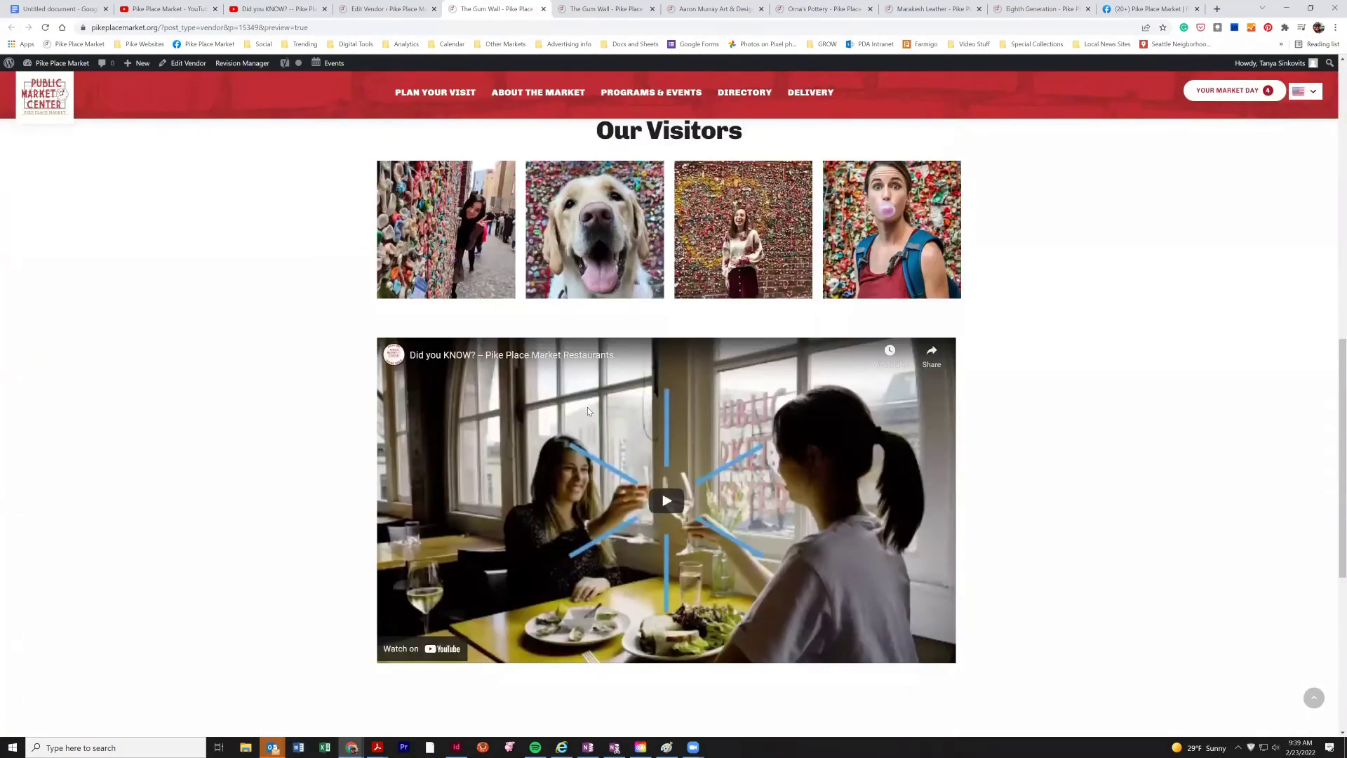
scroll(588, 411, up, 3)
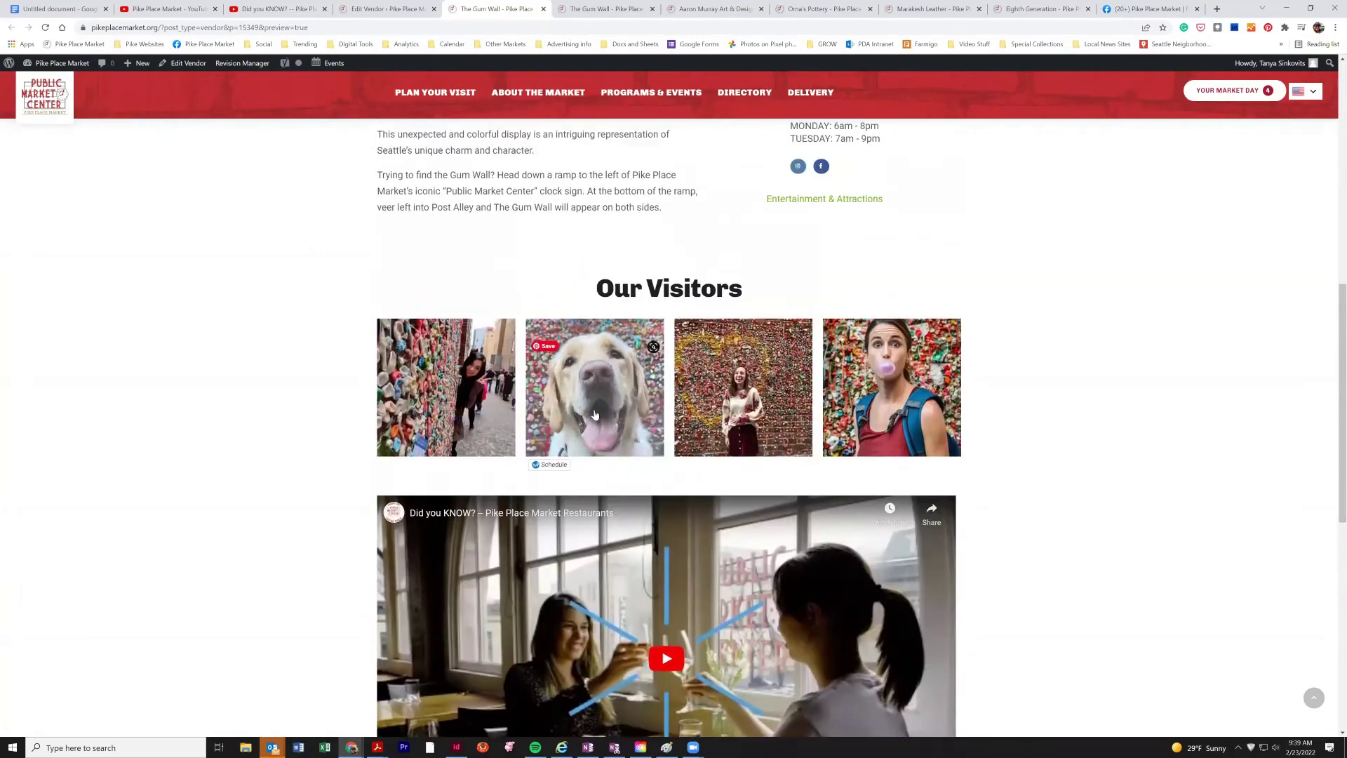
scroll(702, 526, up, 1)
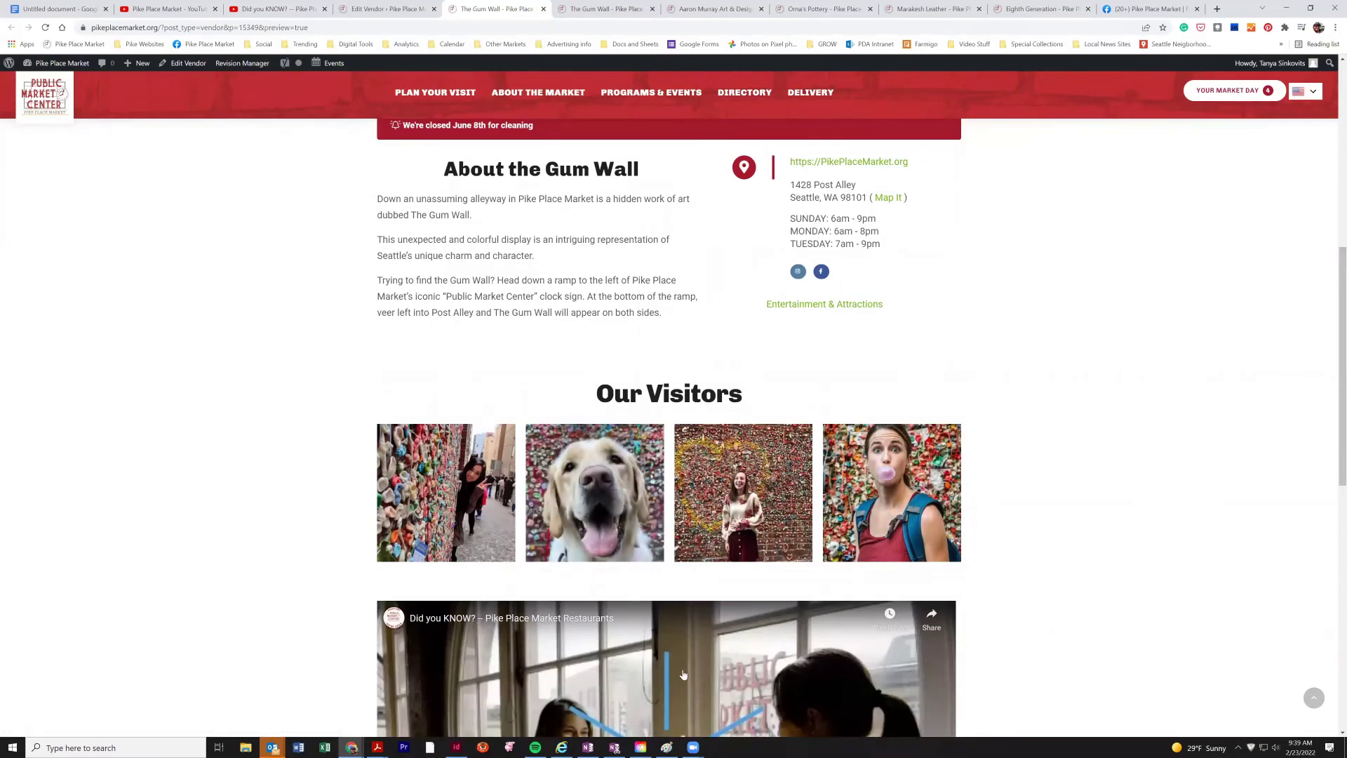
click(543, 9)
Add a Columns block after the Video block in the vendor's flexible content.
scroll(603, 463, down, 10)
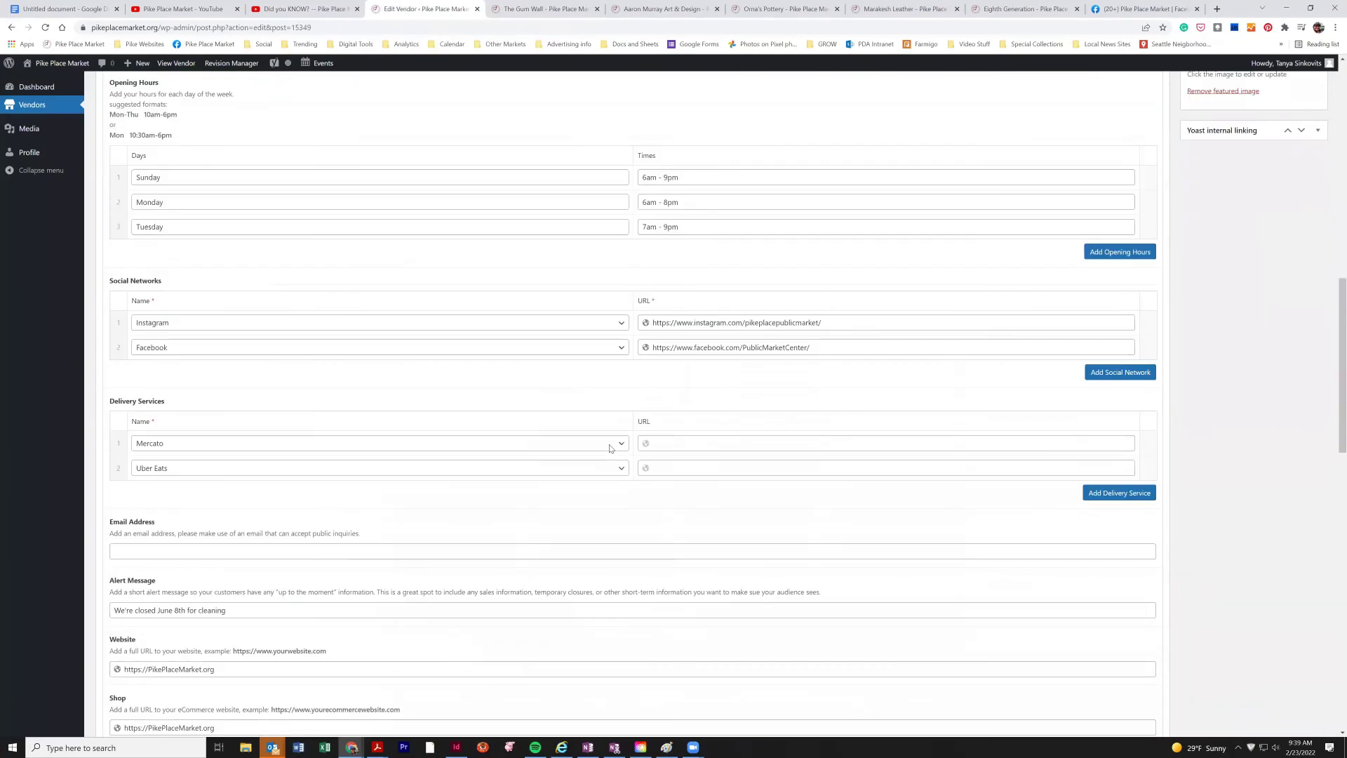
scroll(610, 449, down, 15)
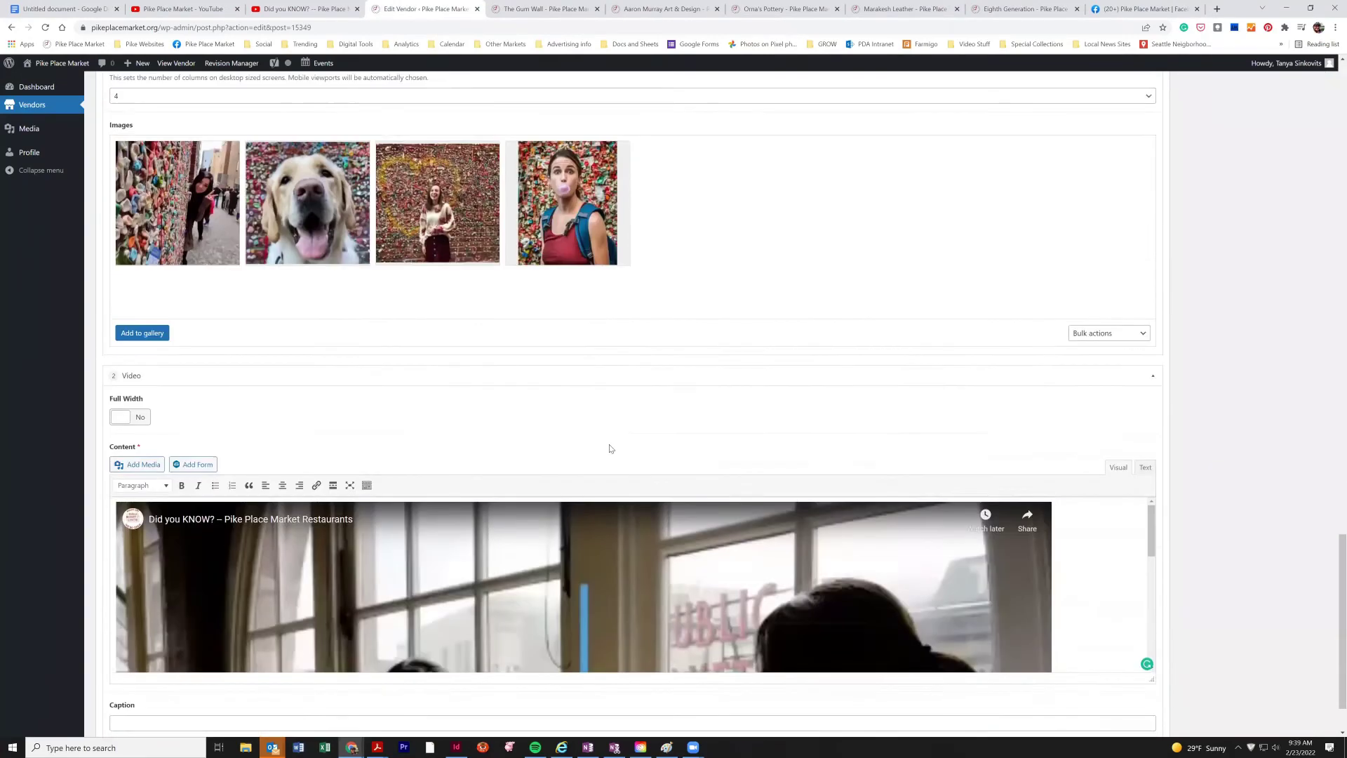
scroll(610, 449, down, 1)
click(1142, 675)
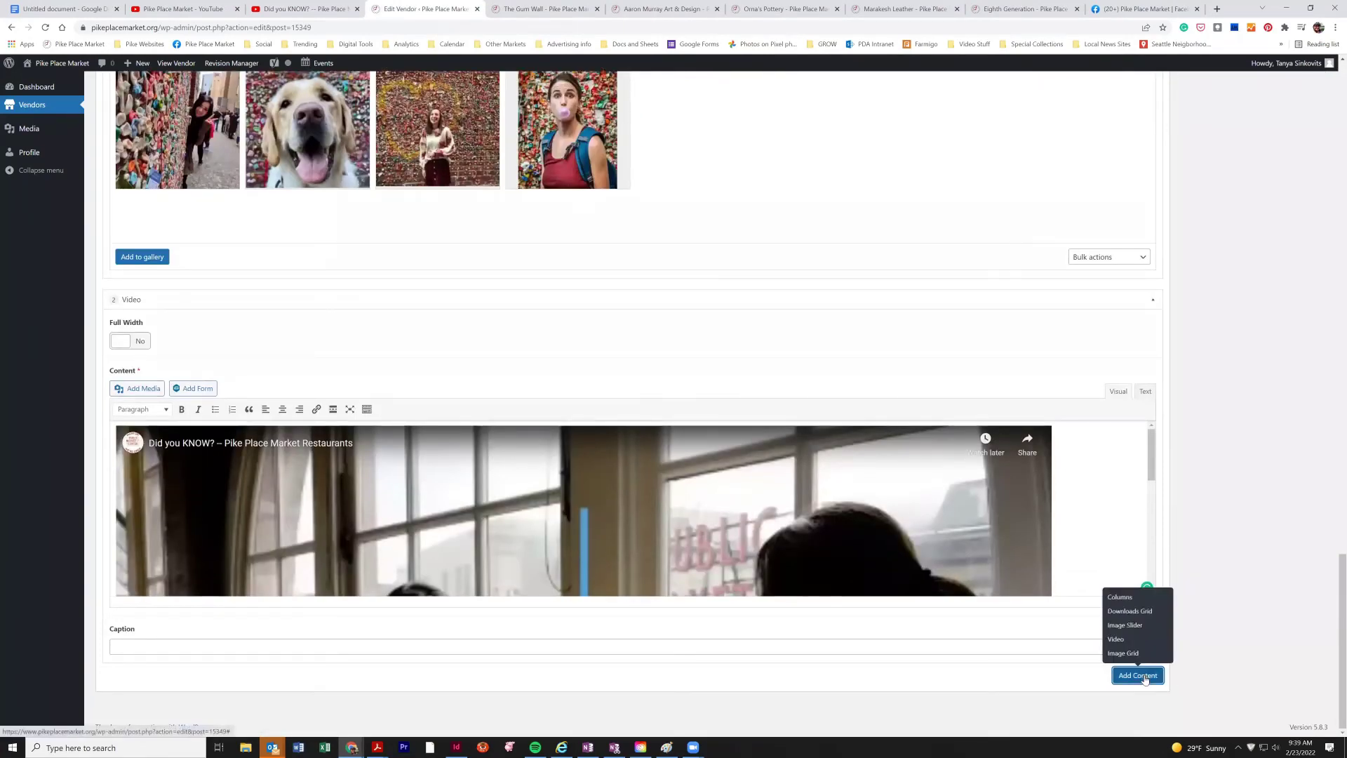
click(1120, 597)
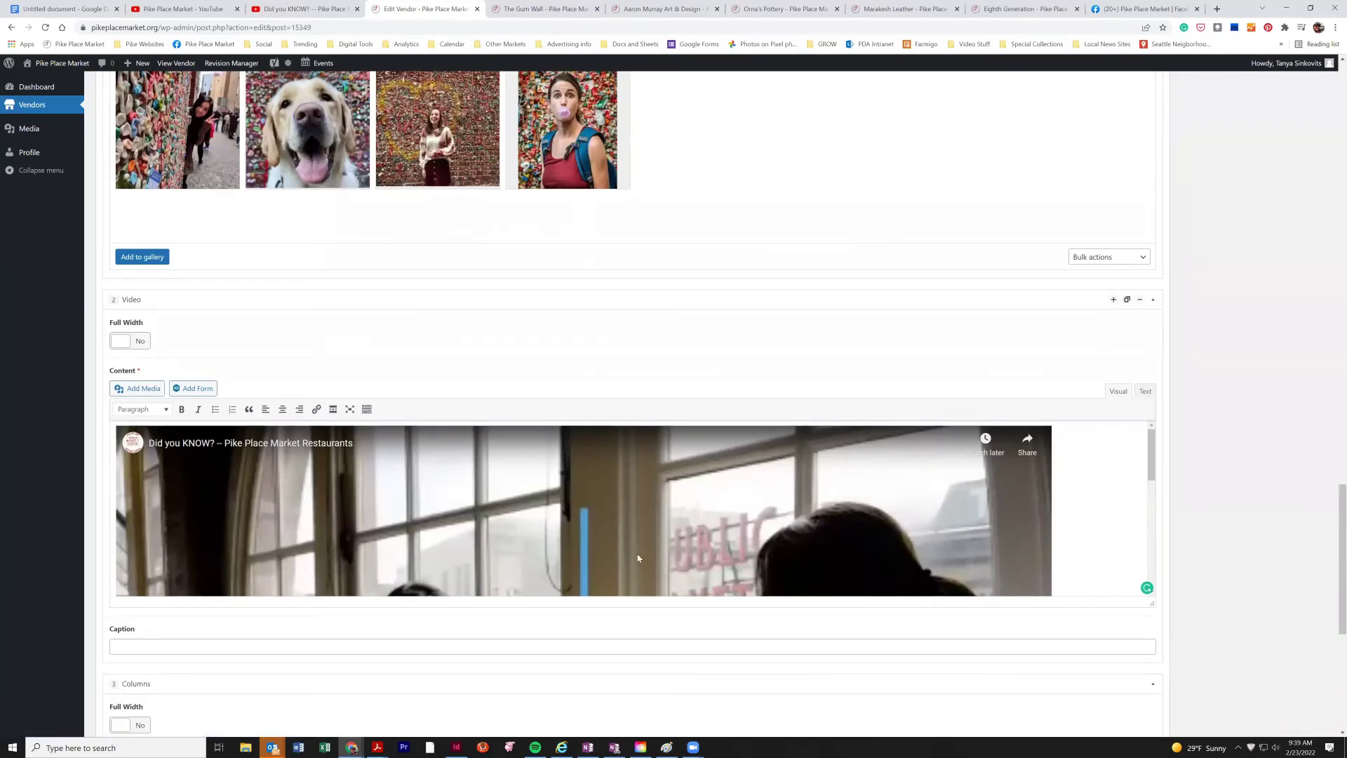
scroll(436, 723, down, 3)
scroll(436, 723, down, 1)
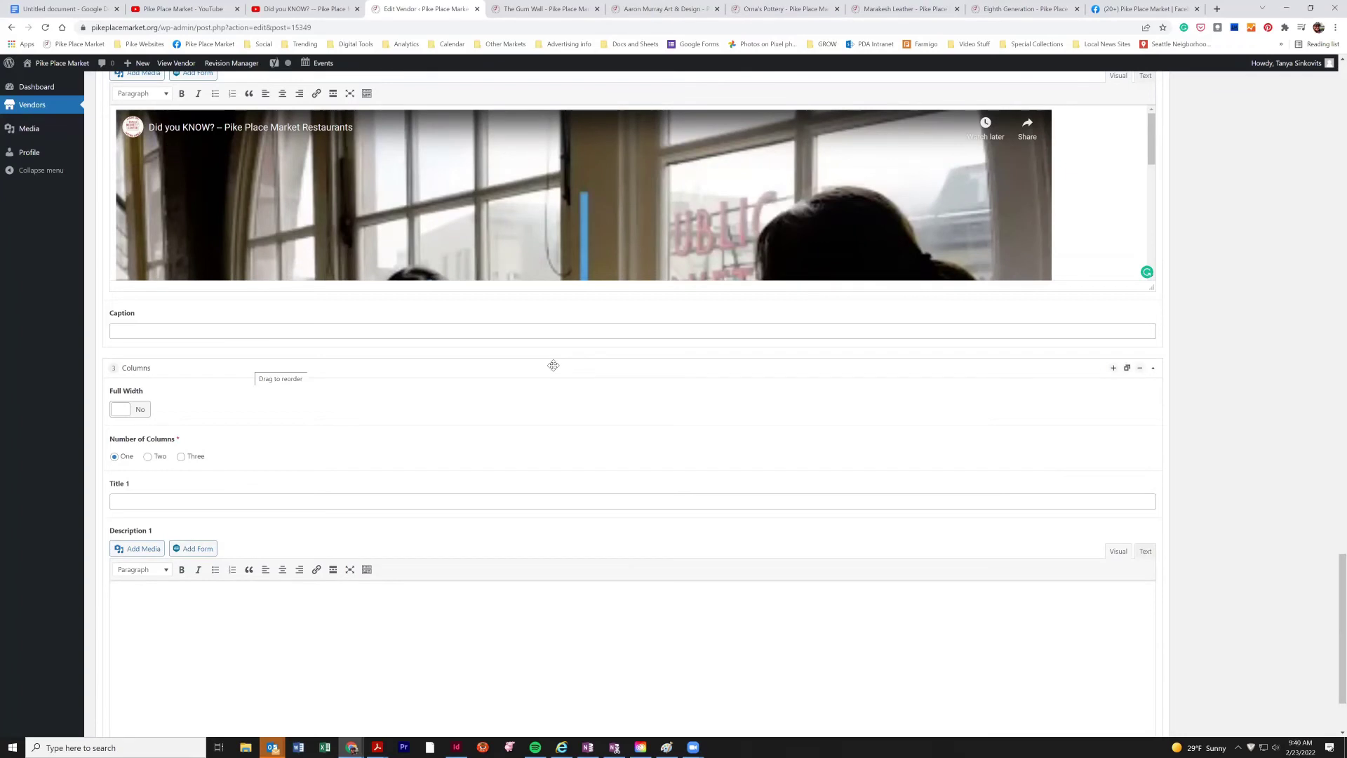
Reorder the flexible content so the Columns block sits between the Image Grid and the Video block.
drag(553, 365, 557, 285)
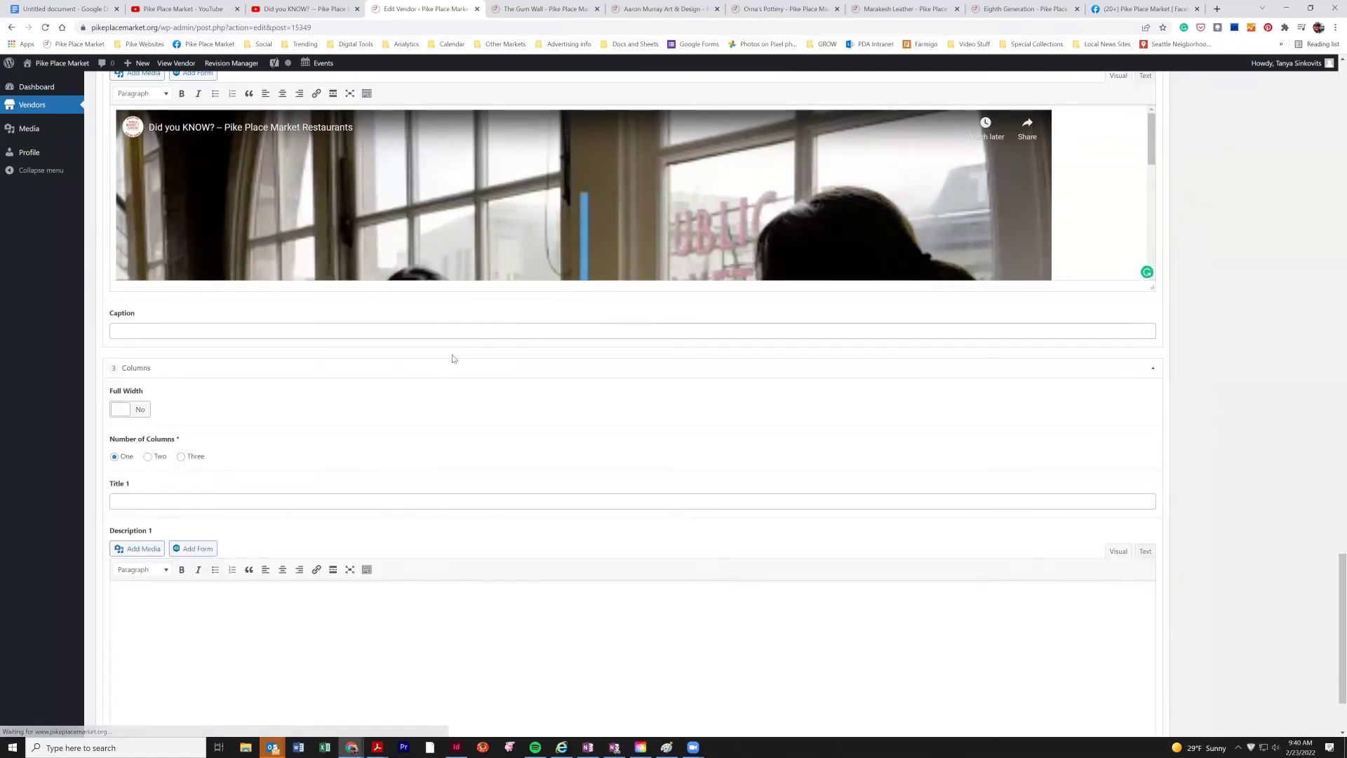
mouse_move(430, 365)
mouse_down()
mouse_move(574, 238)
mouse_move(508, 204)
mouse_move(445, 385)
mouse_up()
scroll(439, 388, up, 4)
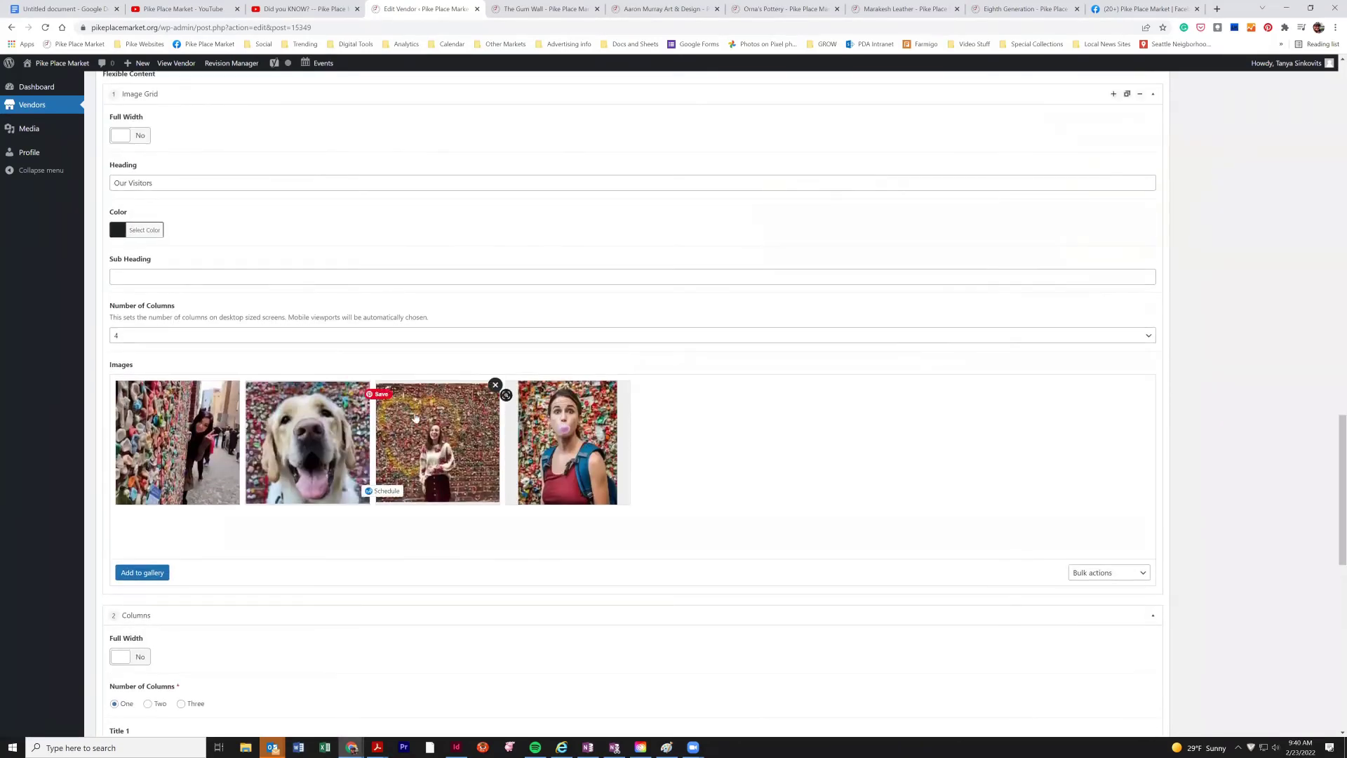
scroll(421, 435, down, 5)
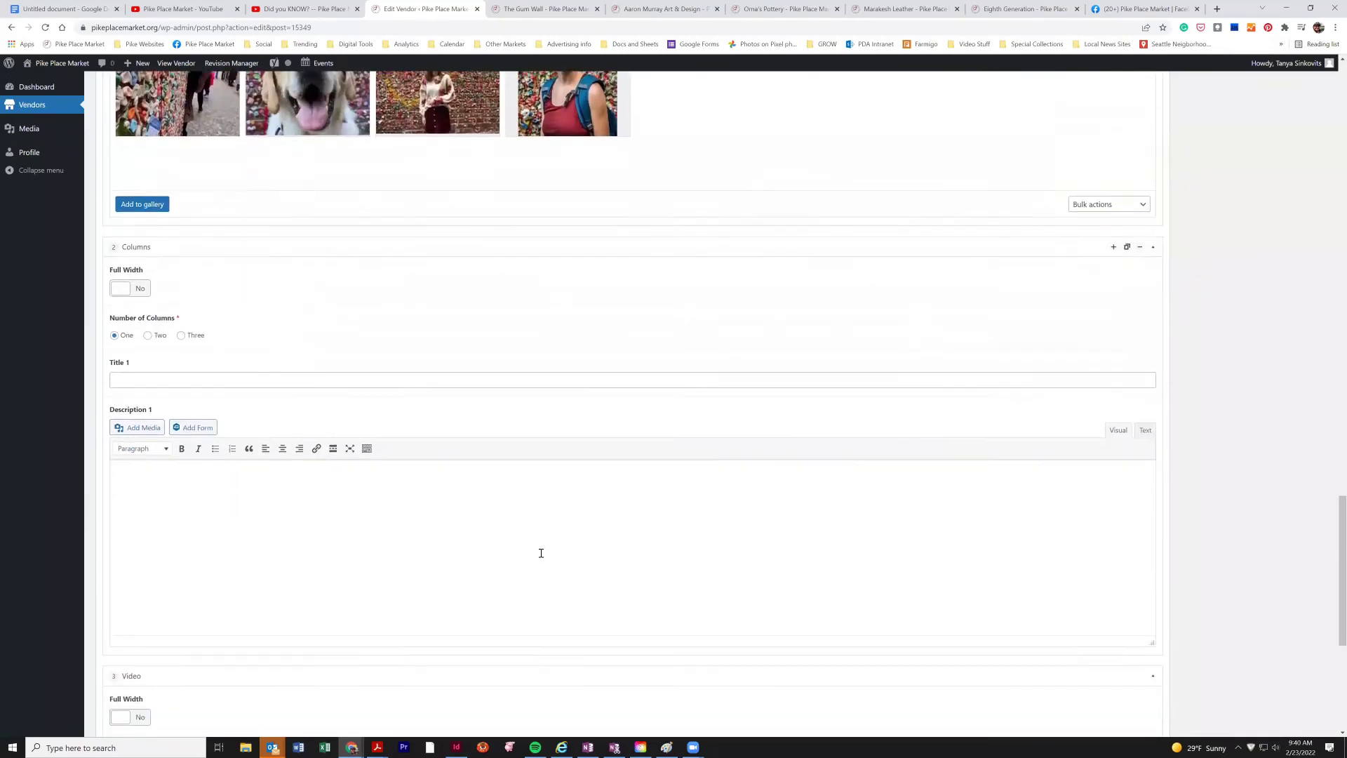
scroll(449, 491, down, 1)
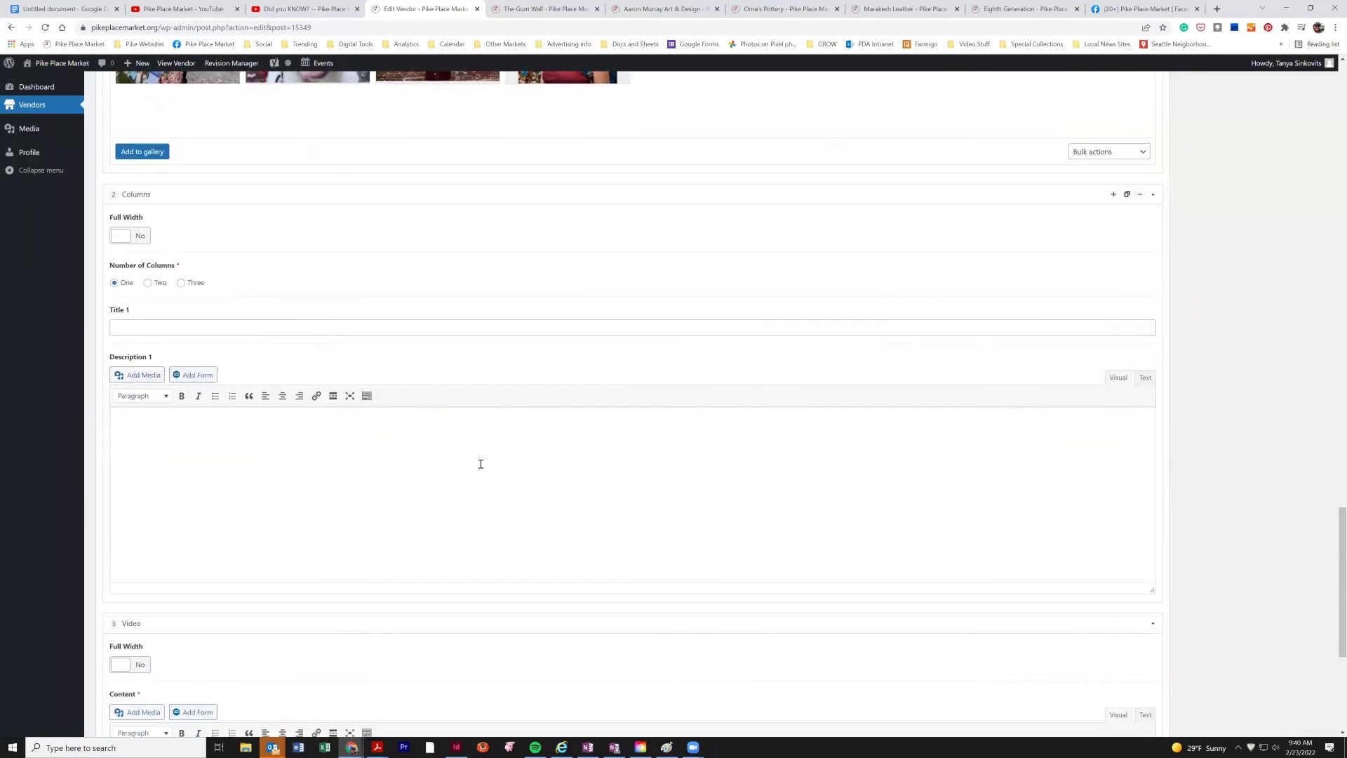
scroll(481, 464, down, 5)
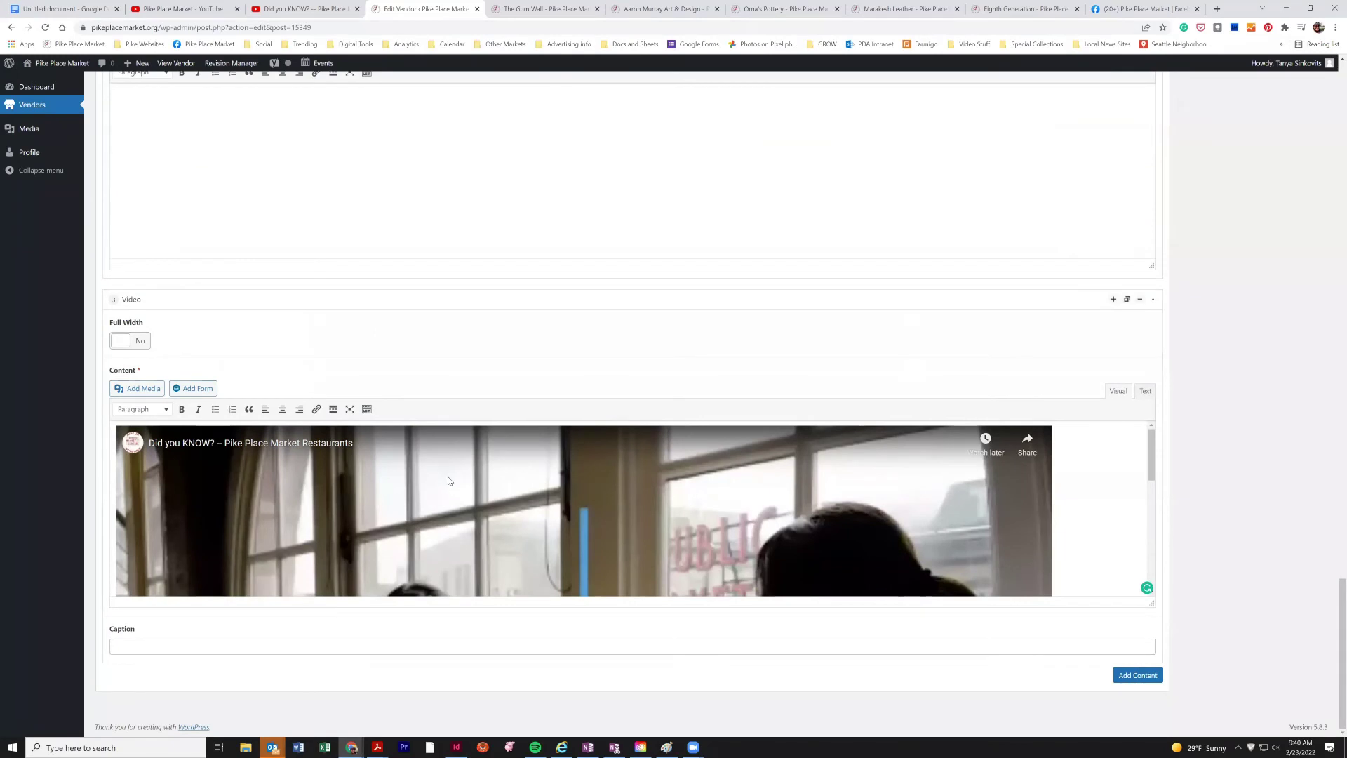
scroll(464, 569, up, 4)
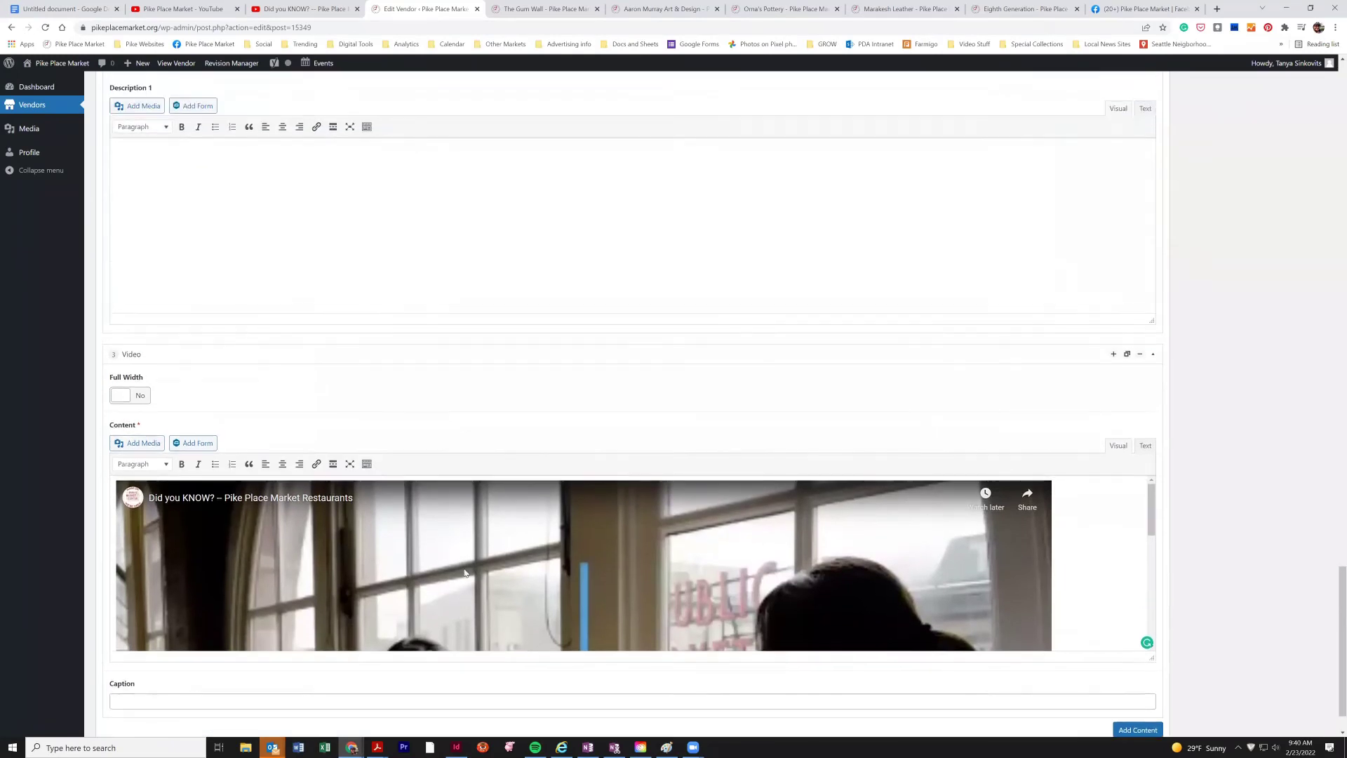
scroll(464, 572, up, 1)
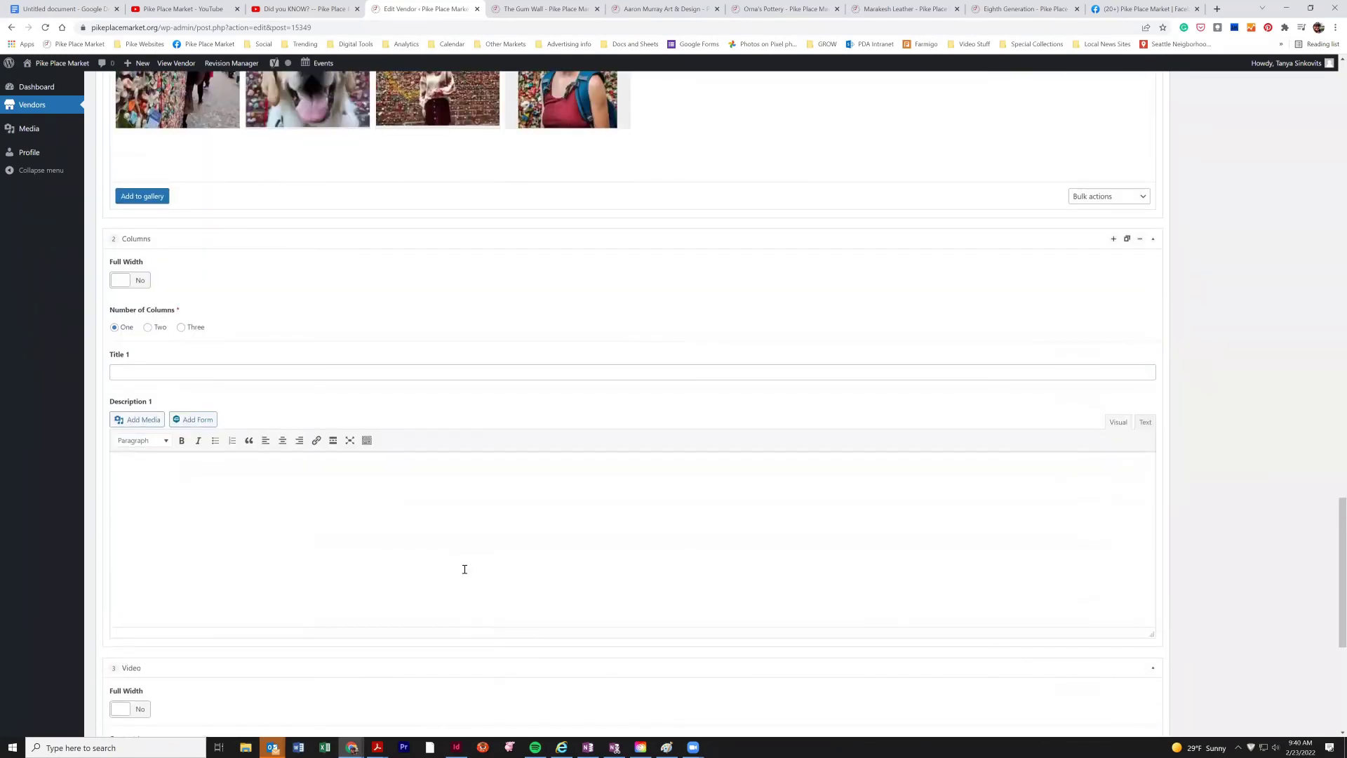
Copy the Some History heading from the Google Docs document into the Columns block's Title 1 in WordPress.
click(63, 7)
drag(593, 171, 473, 166)
key(ctrl+c)
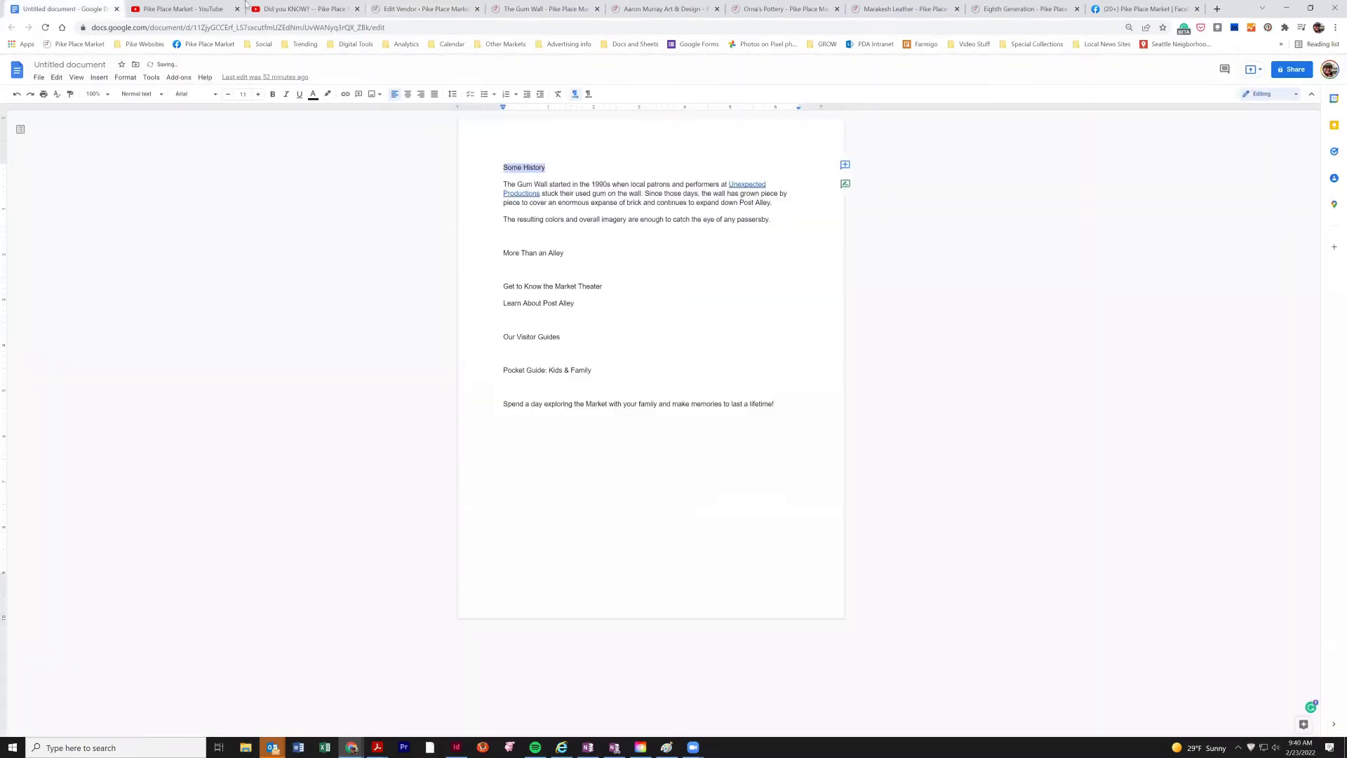
click(428, 10)
click(246, 369)
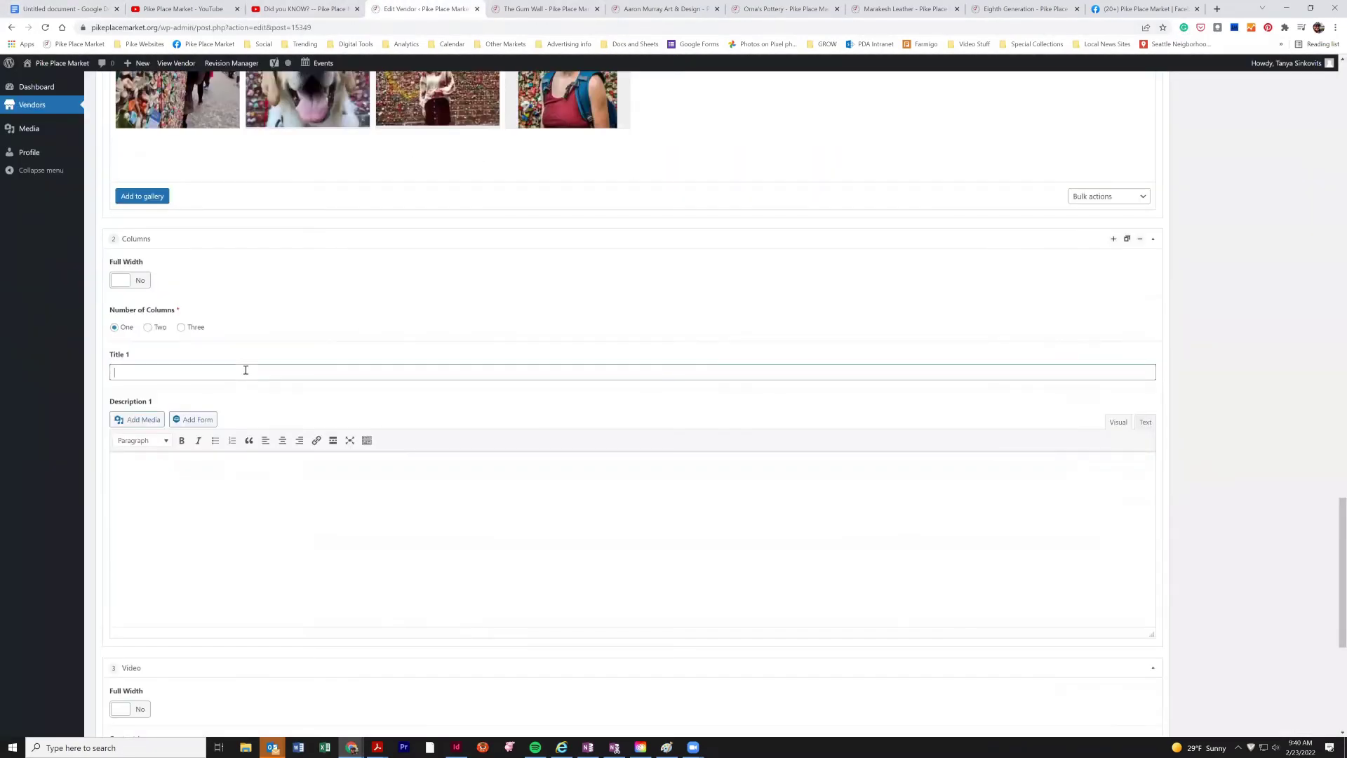
key(ctrl+v)
Copy the two Gum Wall history paragraphs from the Google Docs document into the Columns block's Description 1 in WordPress.
click(78, 7)
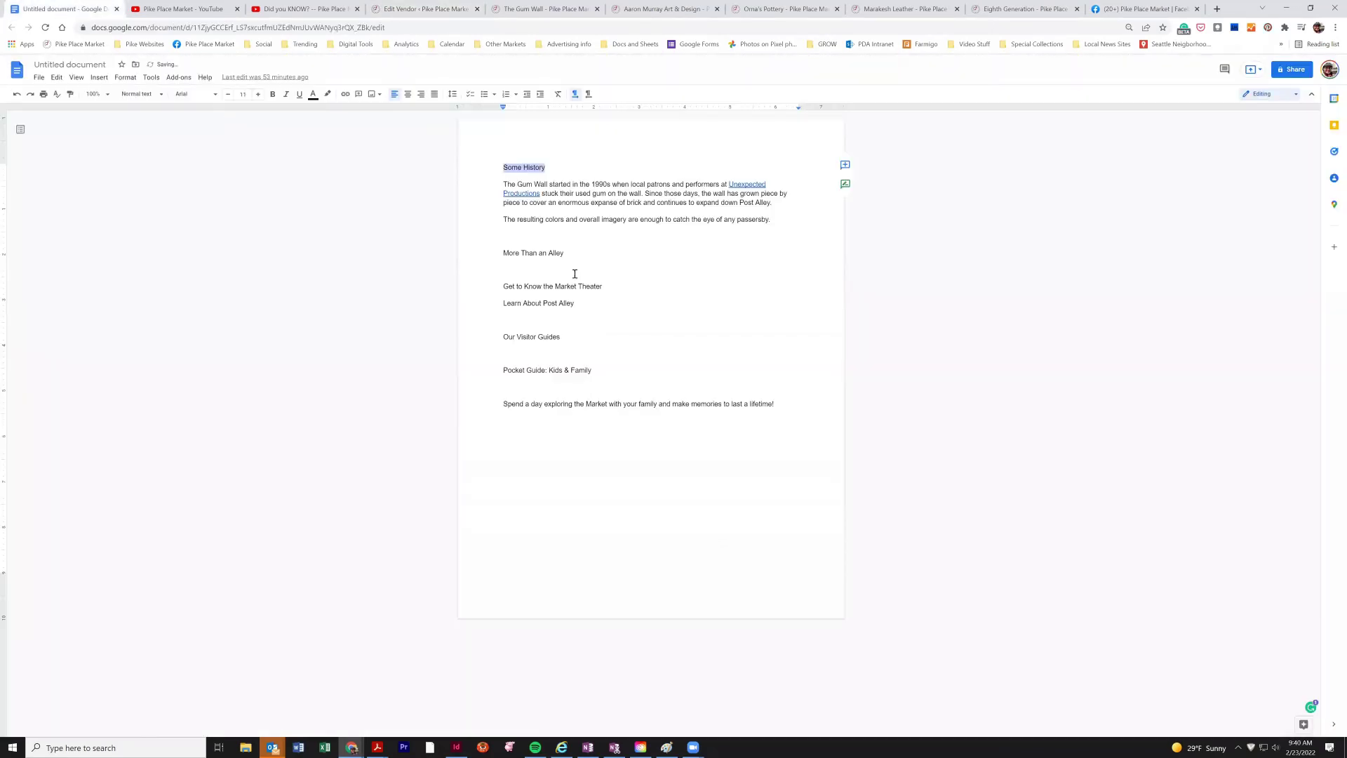
drag(774, 219, 504, 184)
key(ctrl+c)
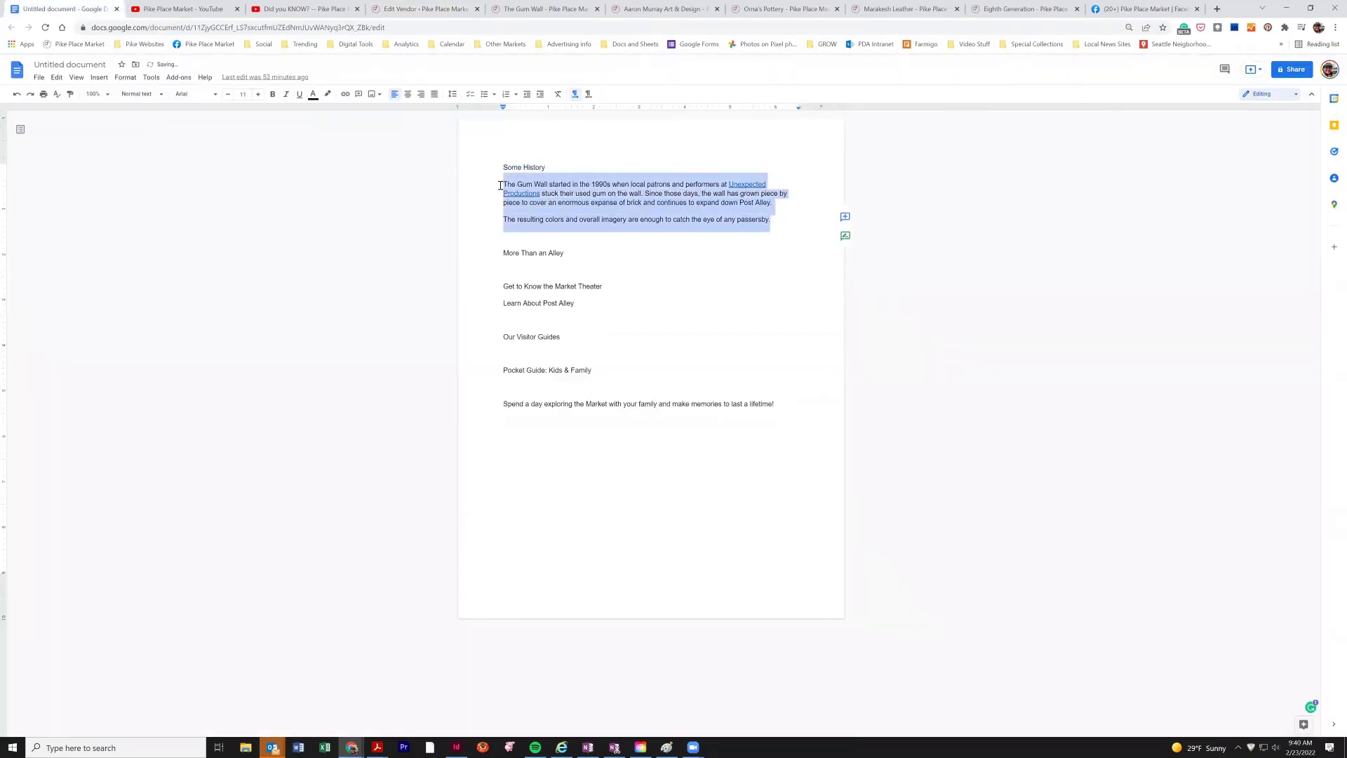
click(414, 9)
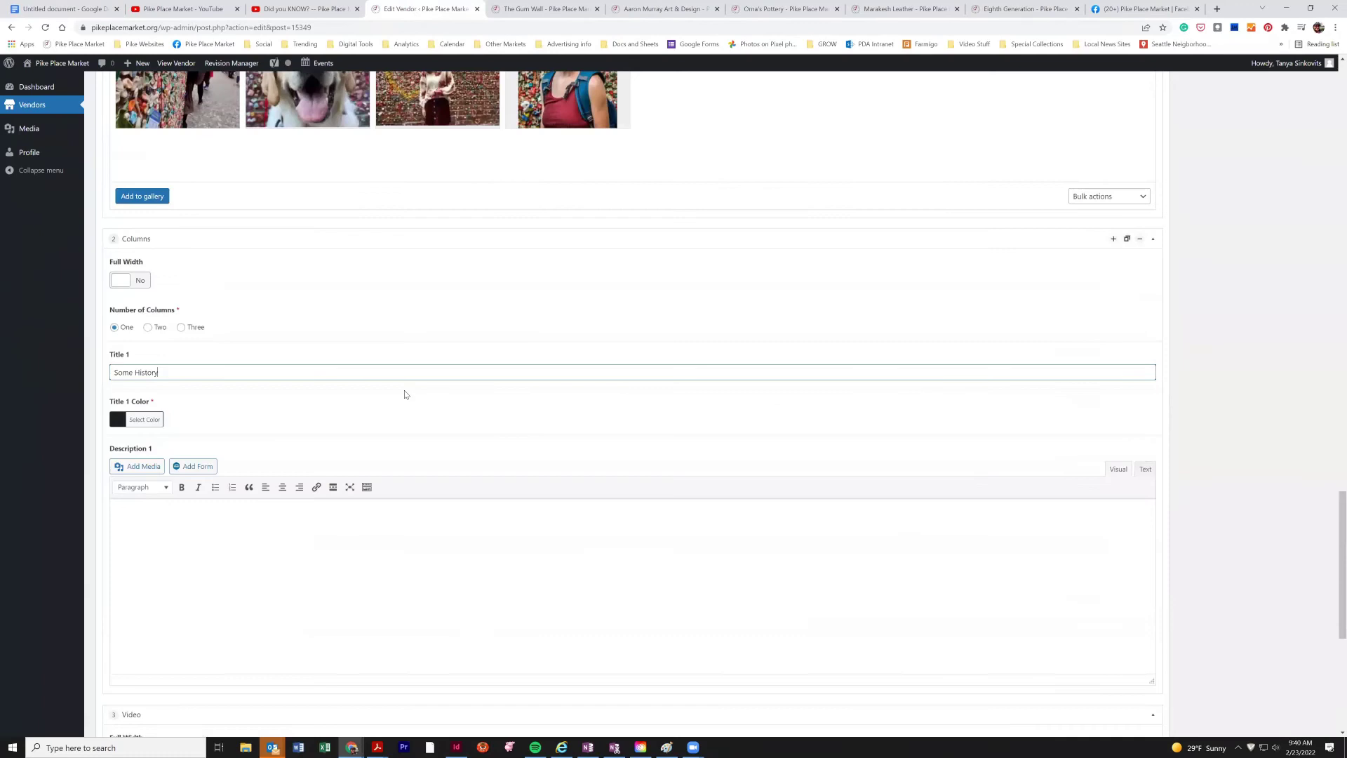
click(295, 559)
key(ctrl+v)
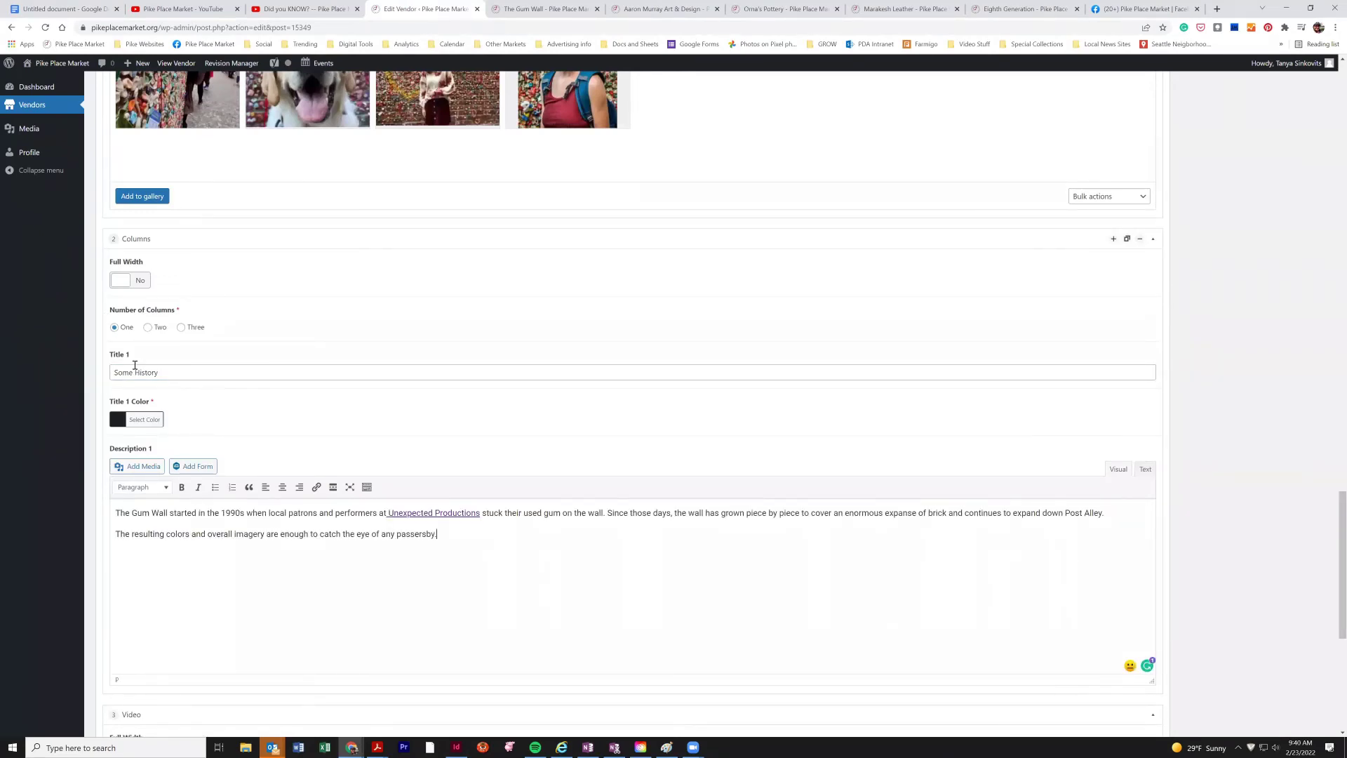
click(171, 370)
click(323, 539)
Preview the vendor page, check the Some History text between the image grid and the video, and close the preview.
scroll(779, 600, down, 3)
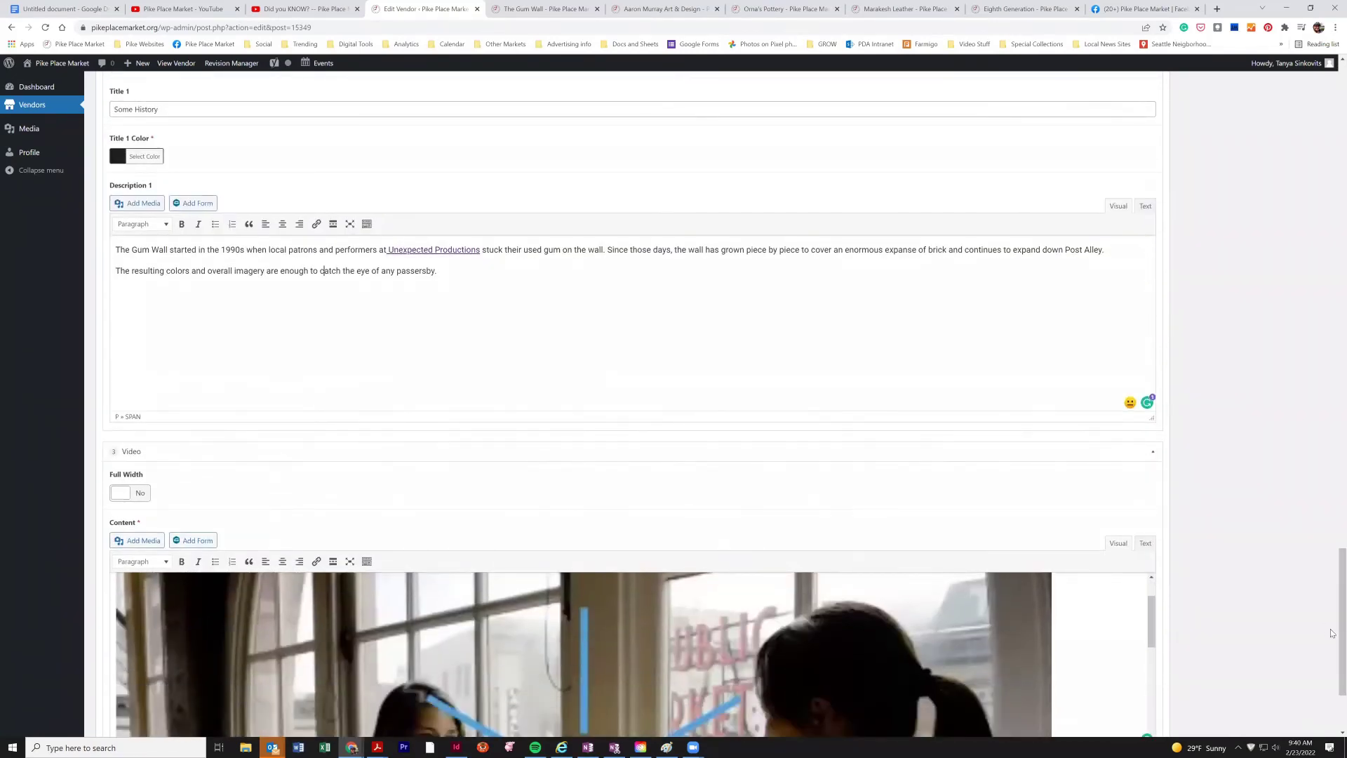
drag(1341, 626, 1331, 177)
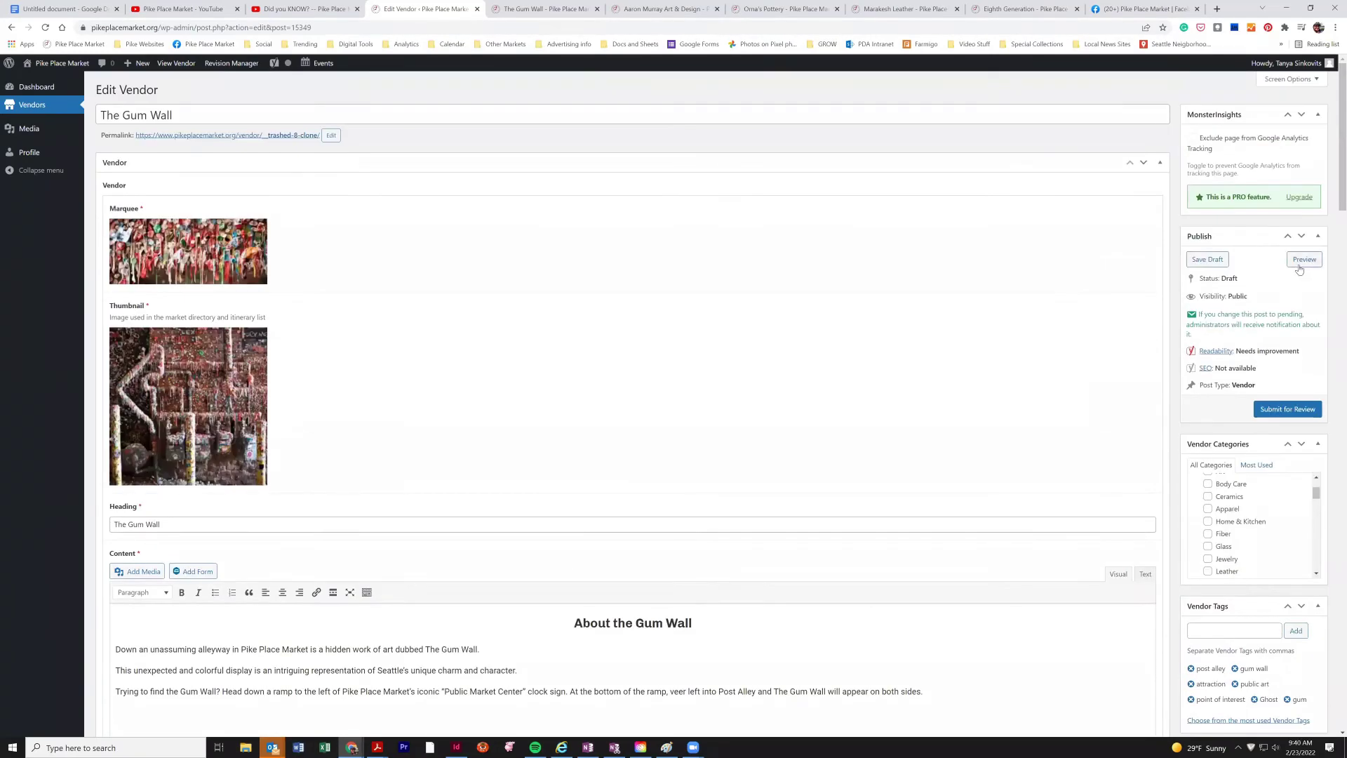
click(1302, 261)
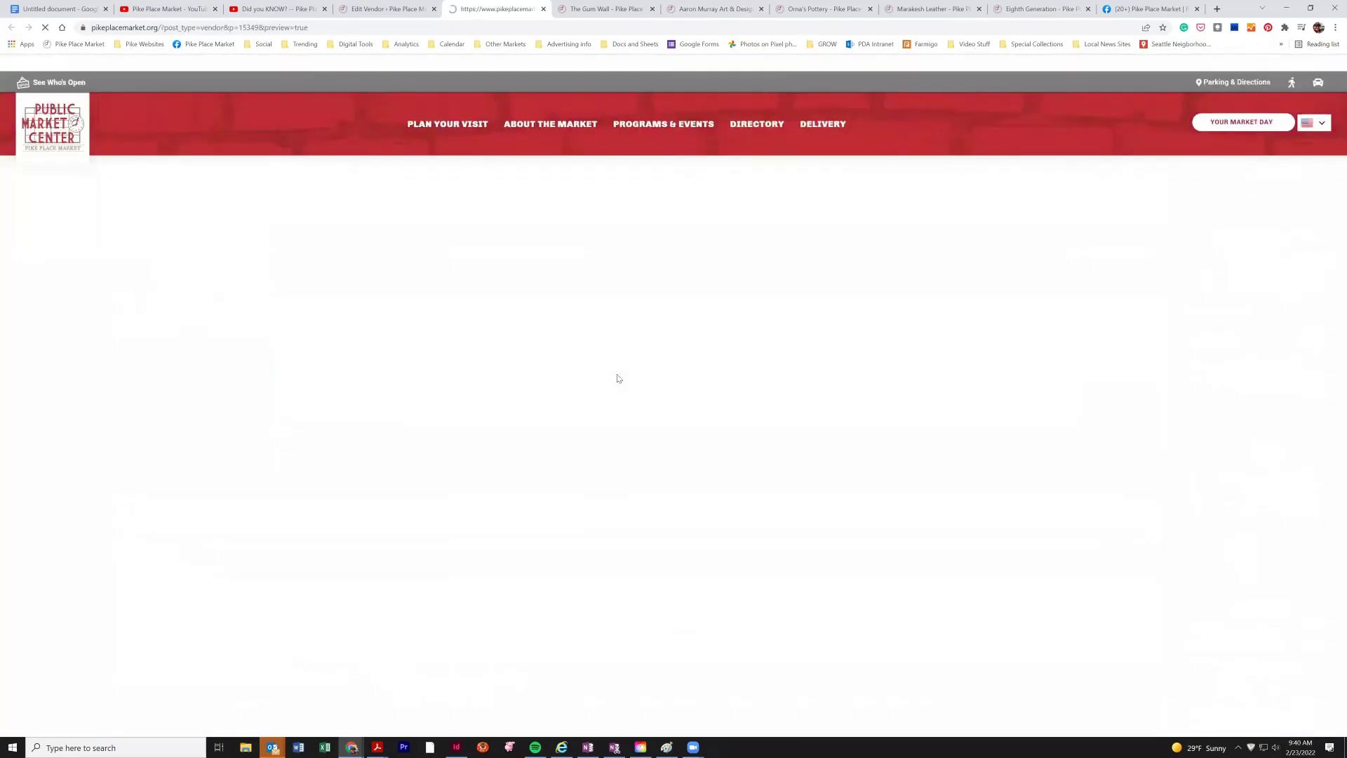
scroll(618, 378, down, 8)
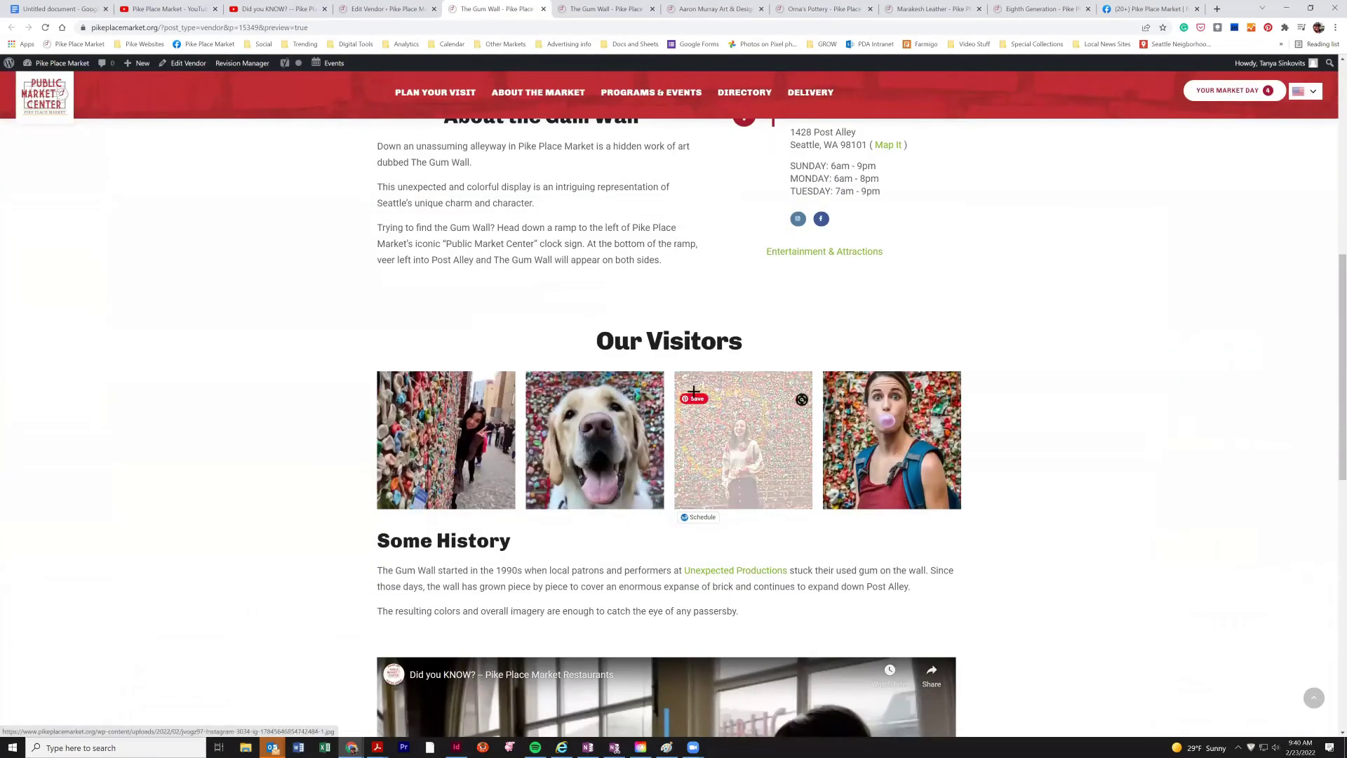
scroll(695, 393, down, 1)
scroll(653, 414, up, 1)
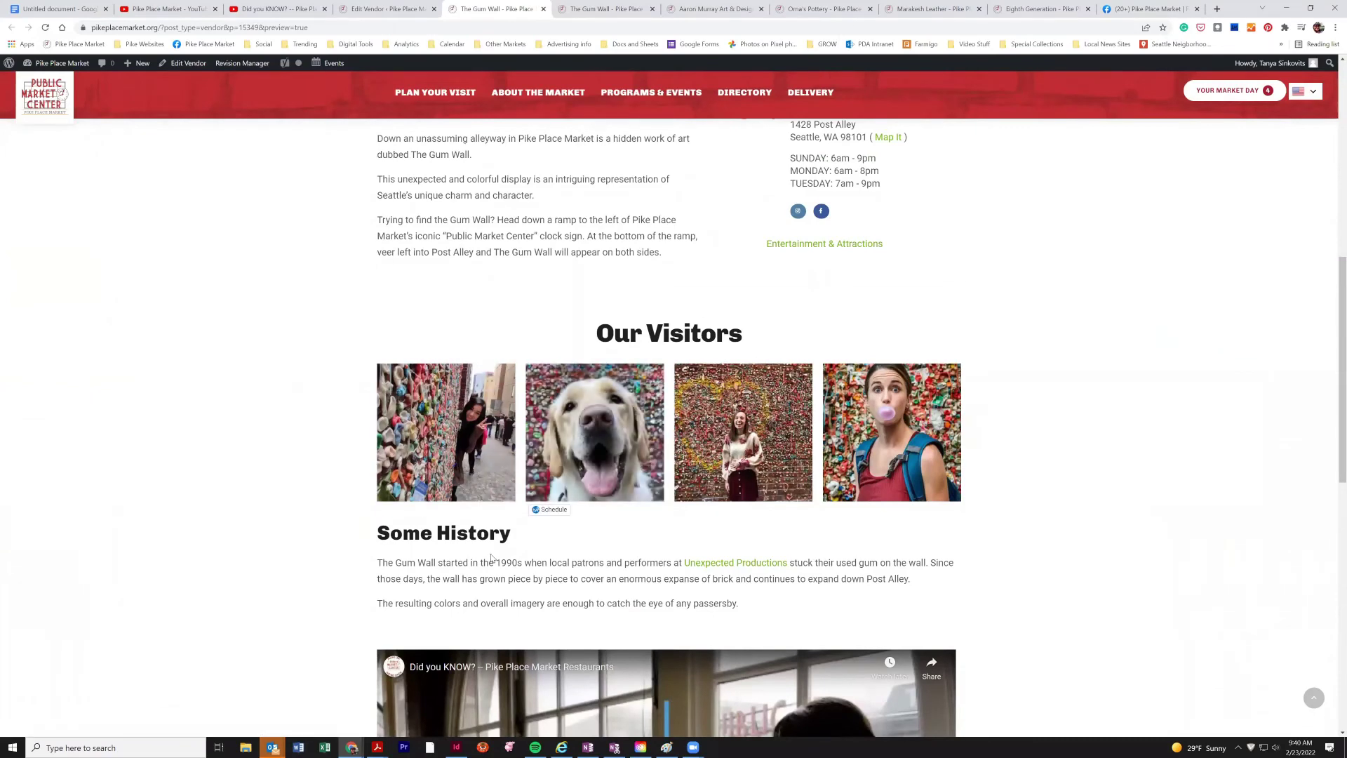
scroll(491, 558, down, 3)
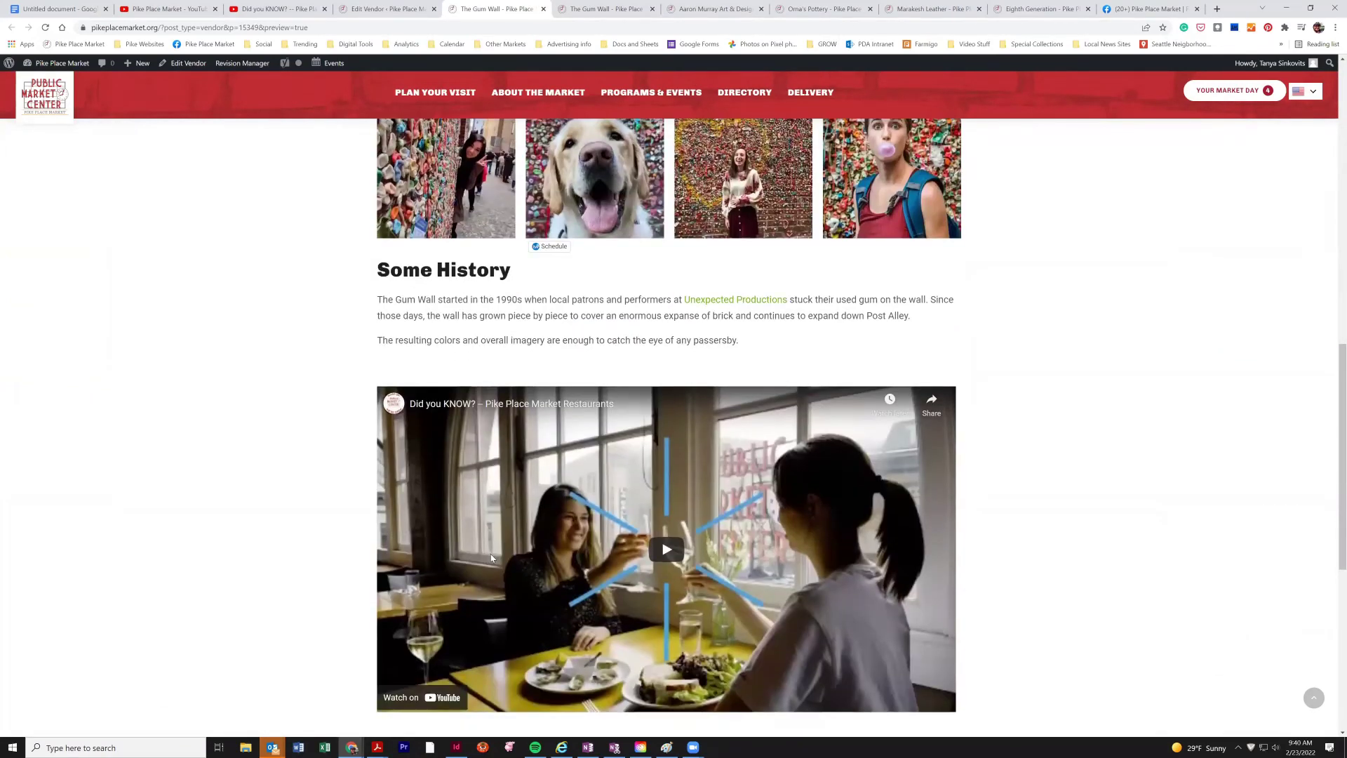
click(393, 10)
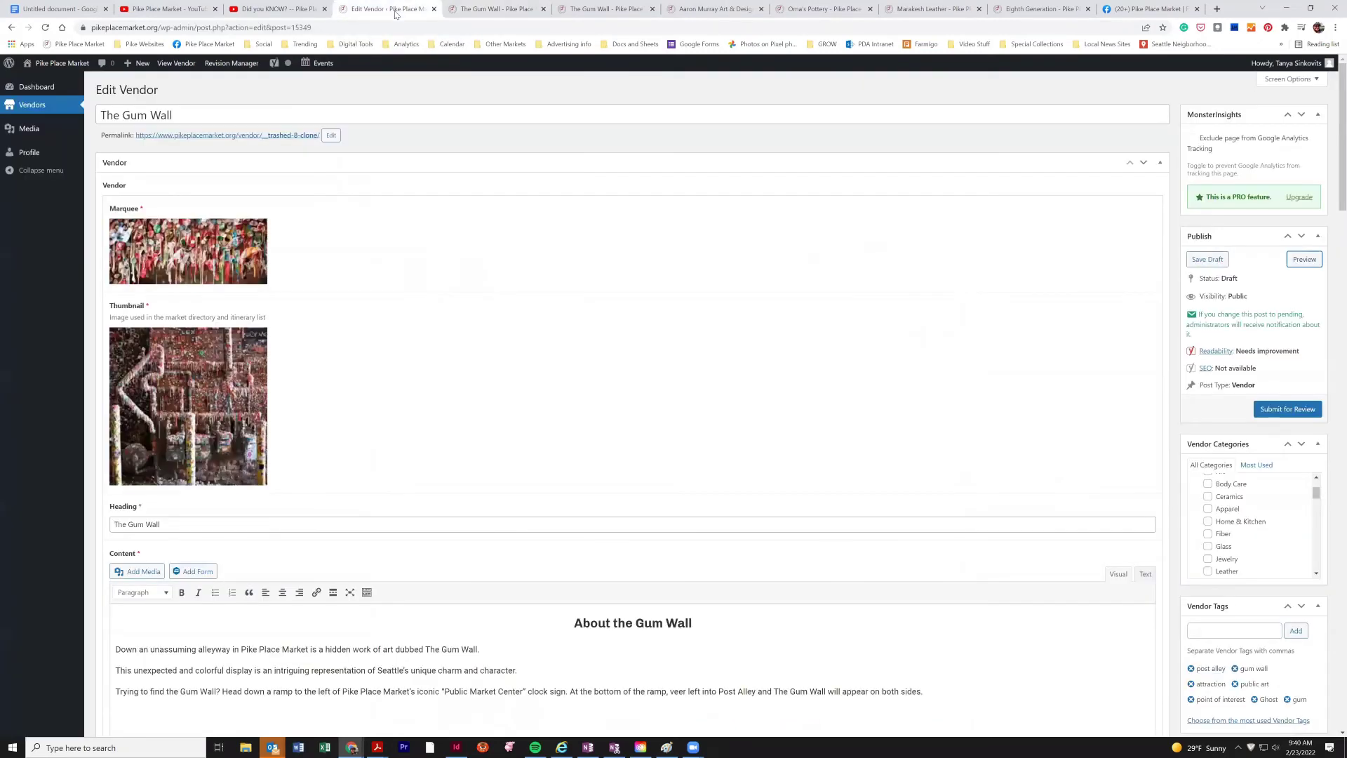
click(543, 9)
Tick the Foundation Charitable Partner option below the vendor's Shop URL.
scroll(562, 281, down, 15)
scroll(670, 577, down, 9)
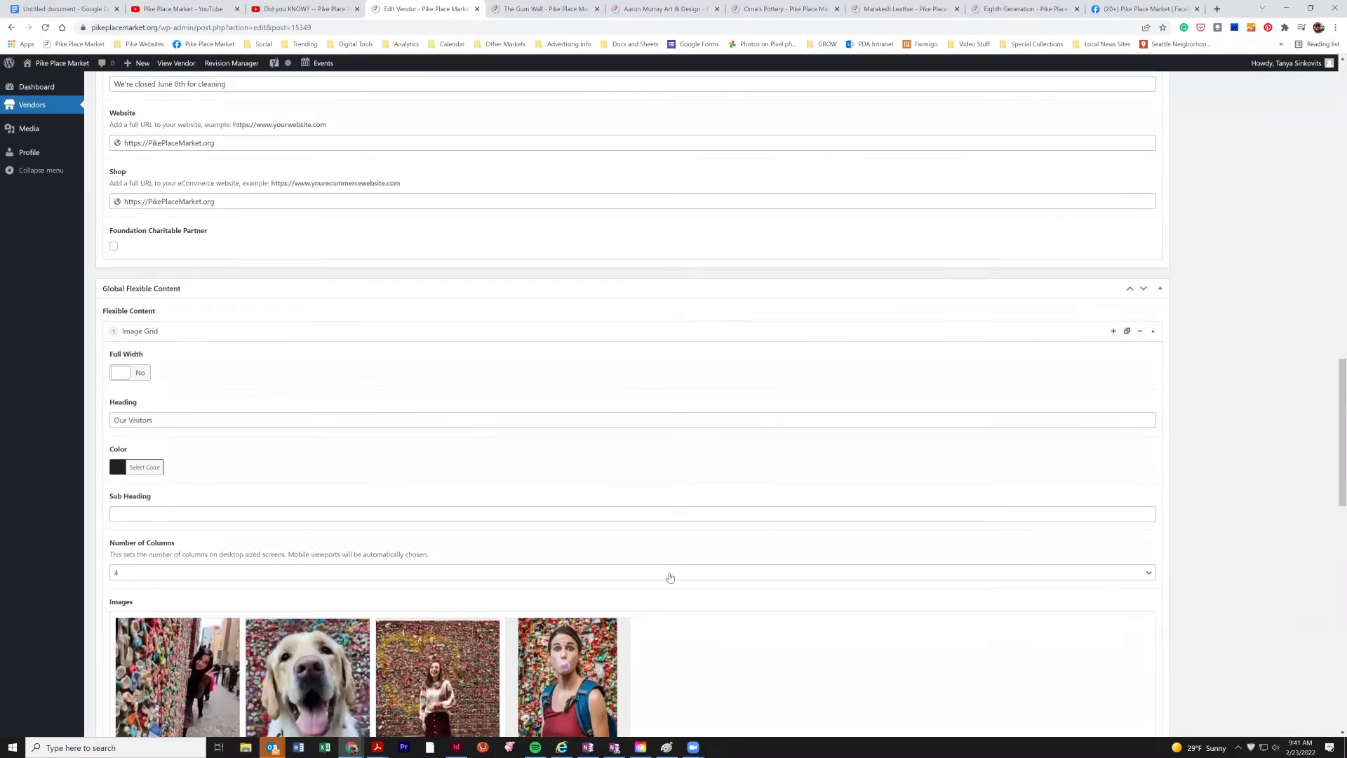
scroll(670, 577, up, 3)
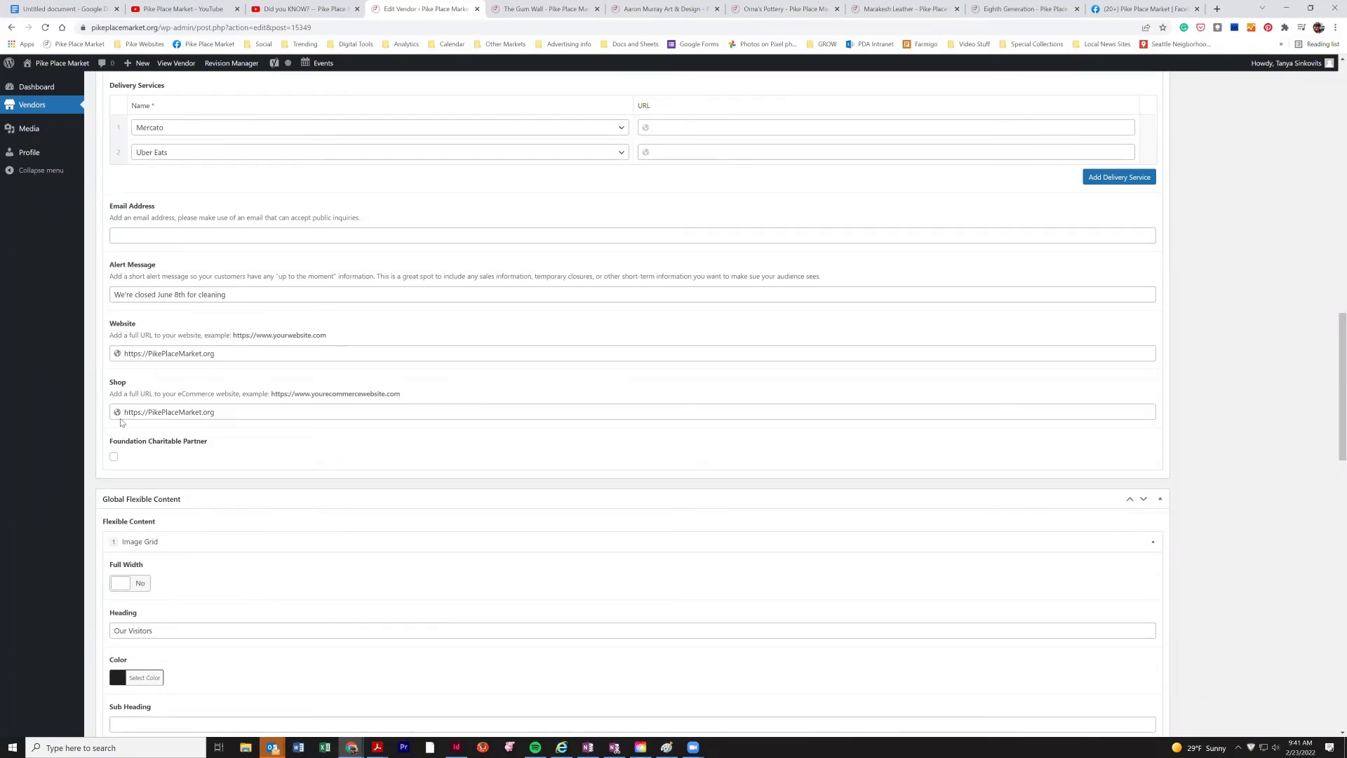
click(114, 457)
Add an Image Slider block after the Video block in the vendor's flexible content.
scroll(246, 614, down, 17)
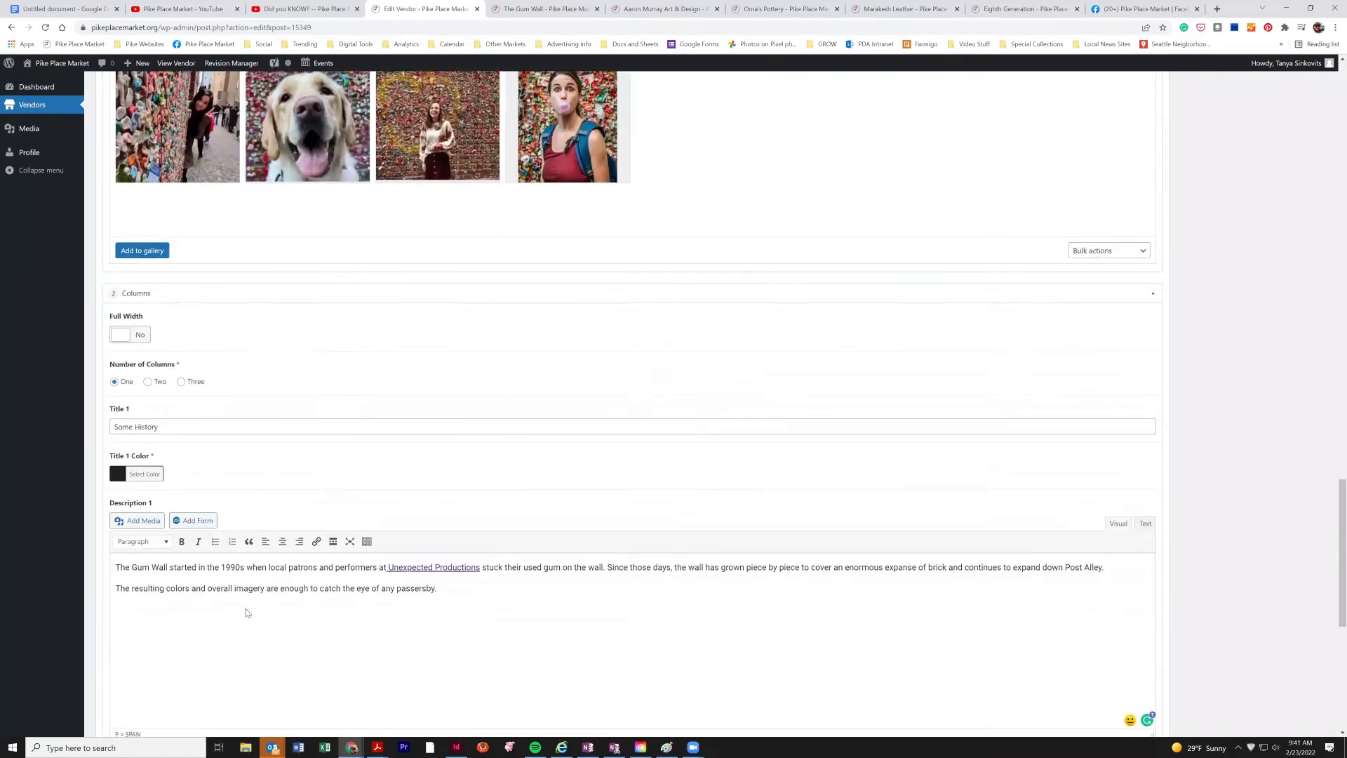
scroll(246, 614, down, 1)
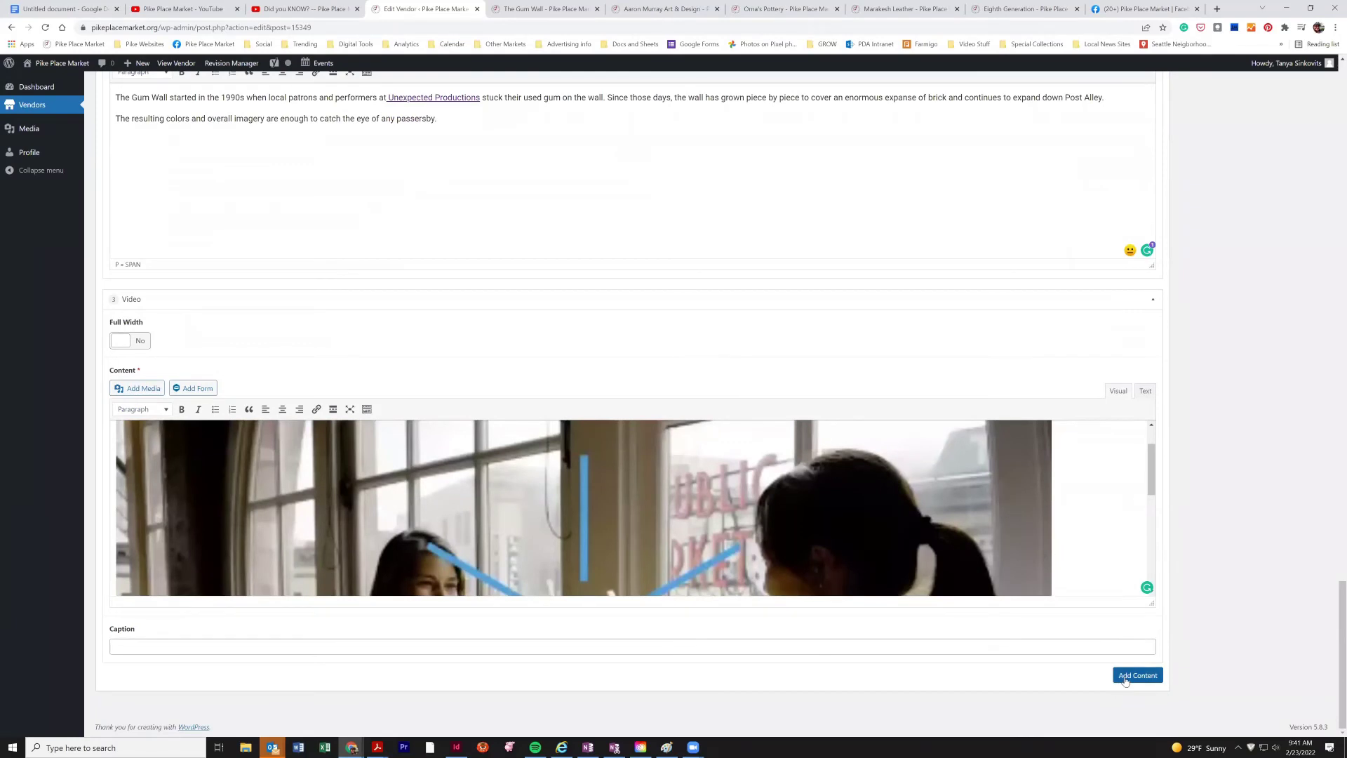
click(1125, 679)
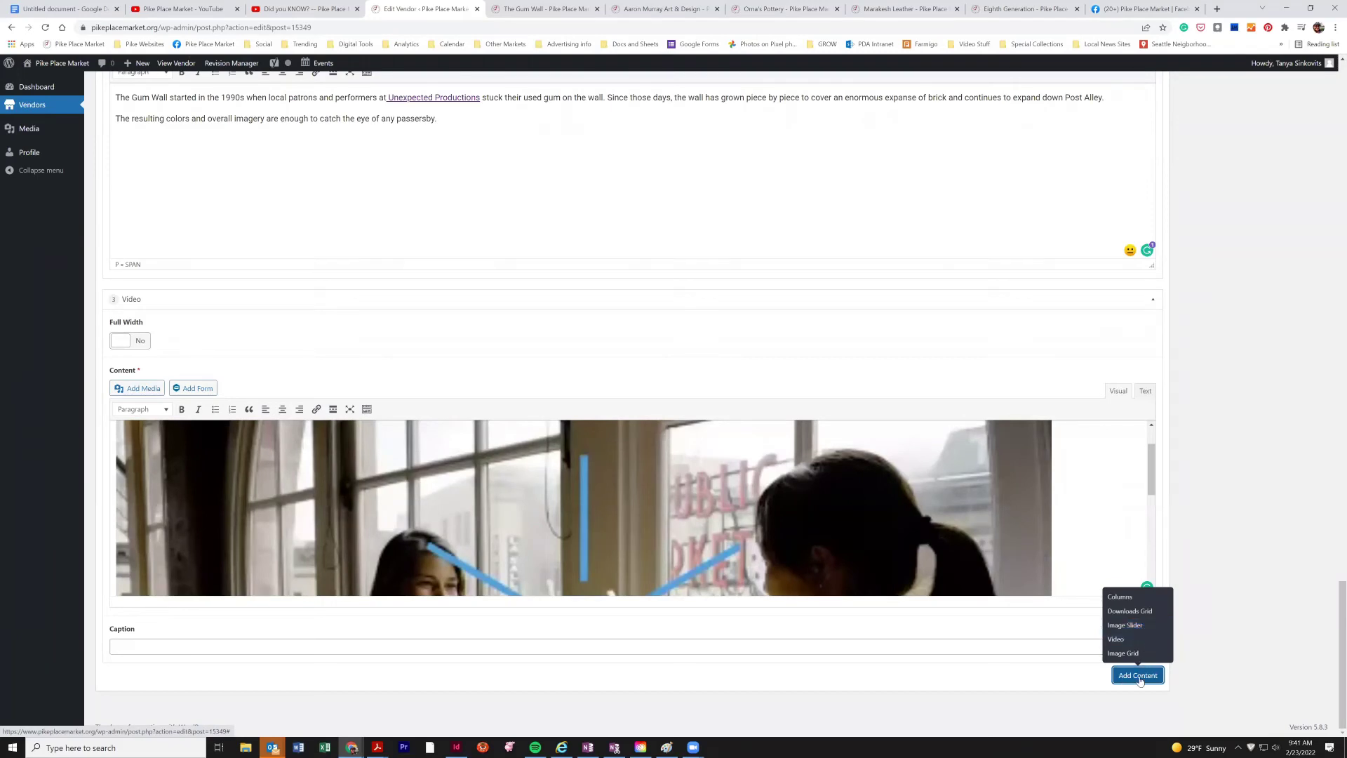
click(1125, 625)
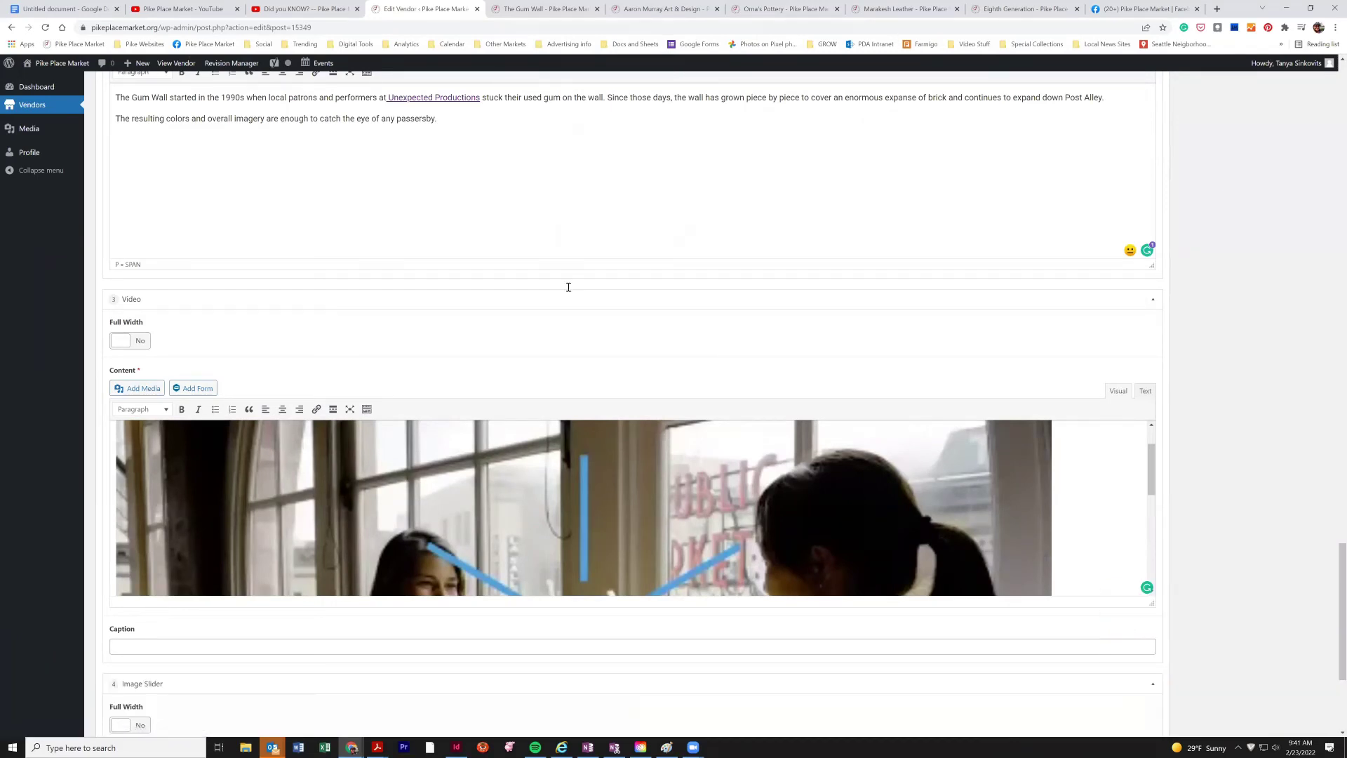
scroll(772, 505, down, 3)
scroll(1207, 613, down, 1)
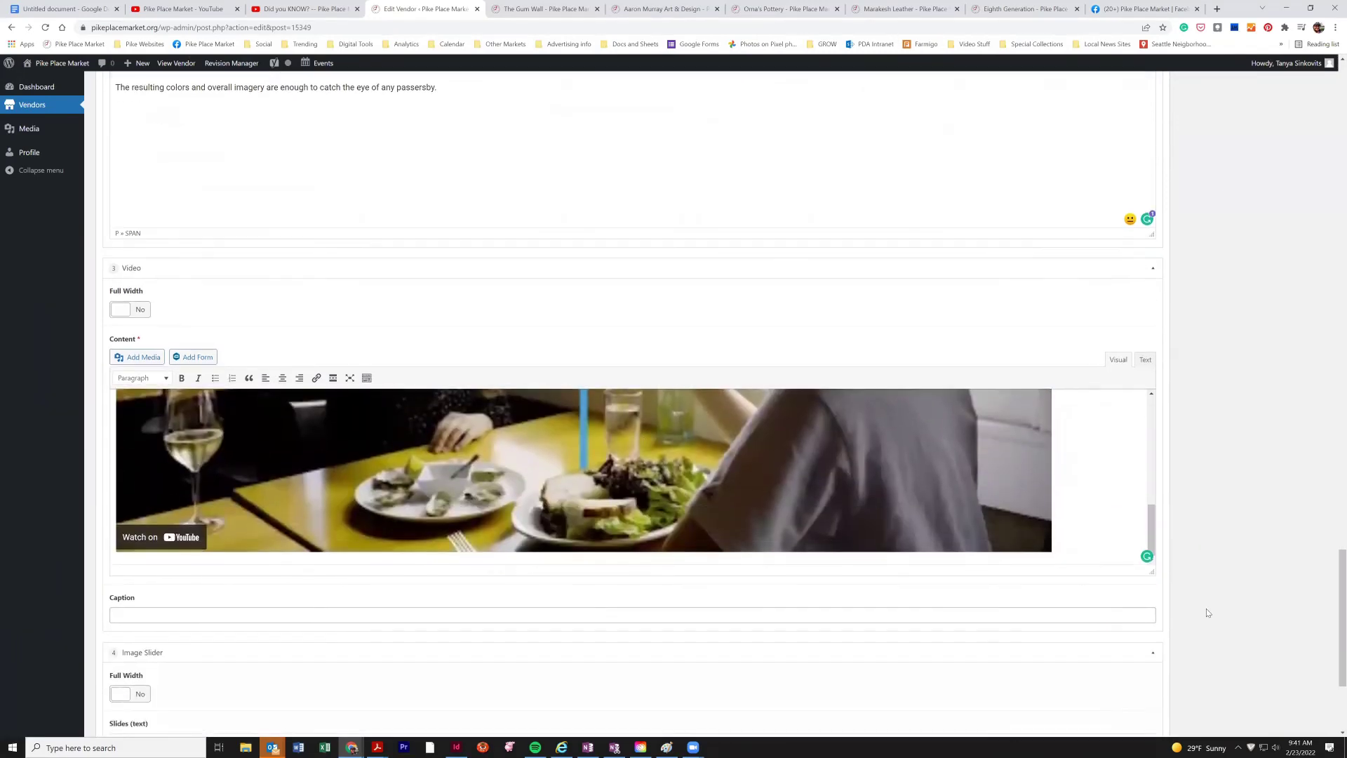
scroll(1208, 613, down, 3)
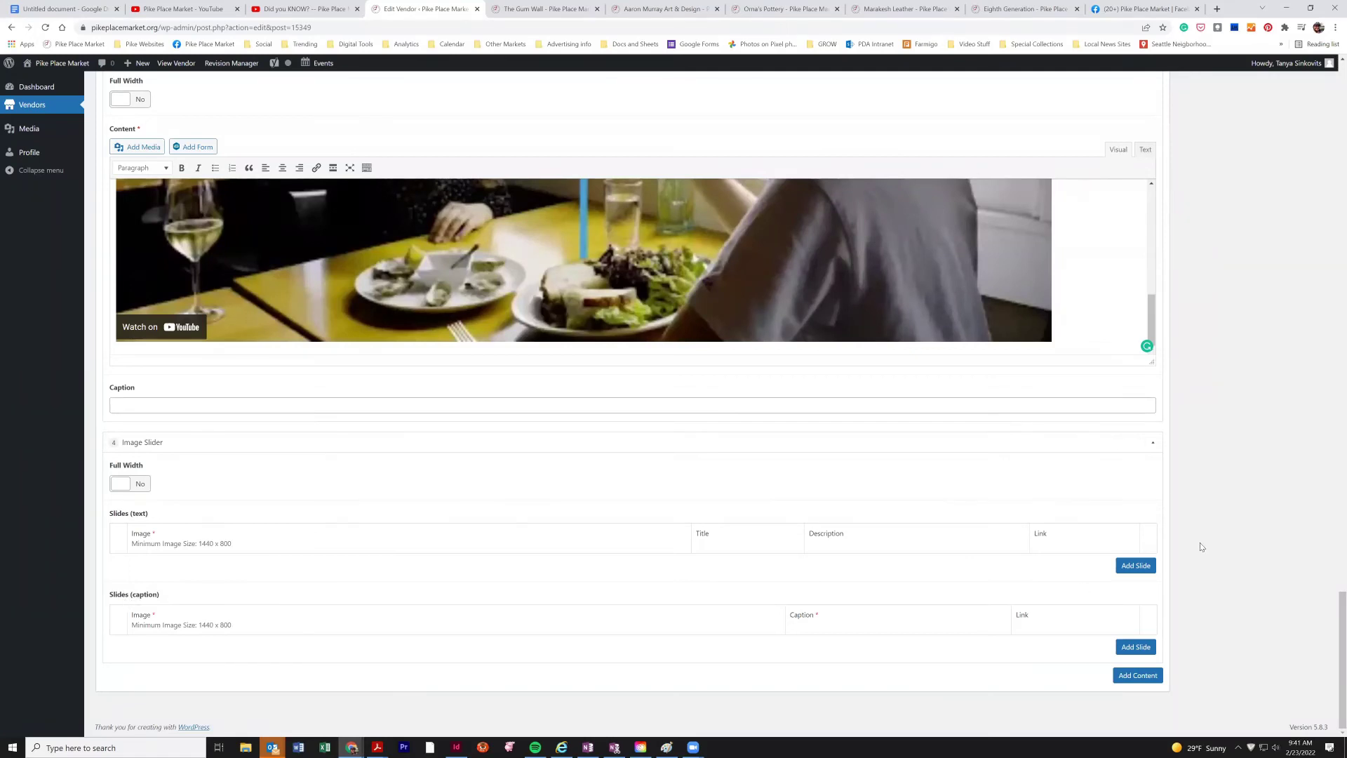
Add a text slide to the Image Slider and set its image to post_alley-2-1.jpg from the media library.
click(1141, 567)
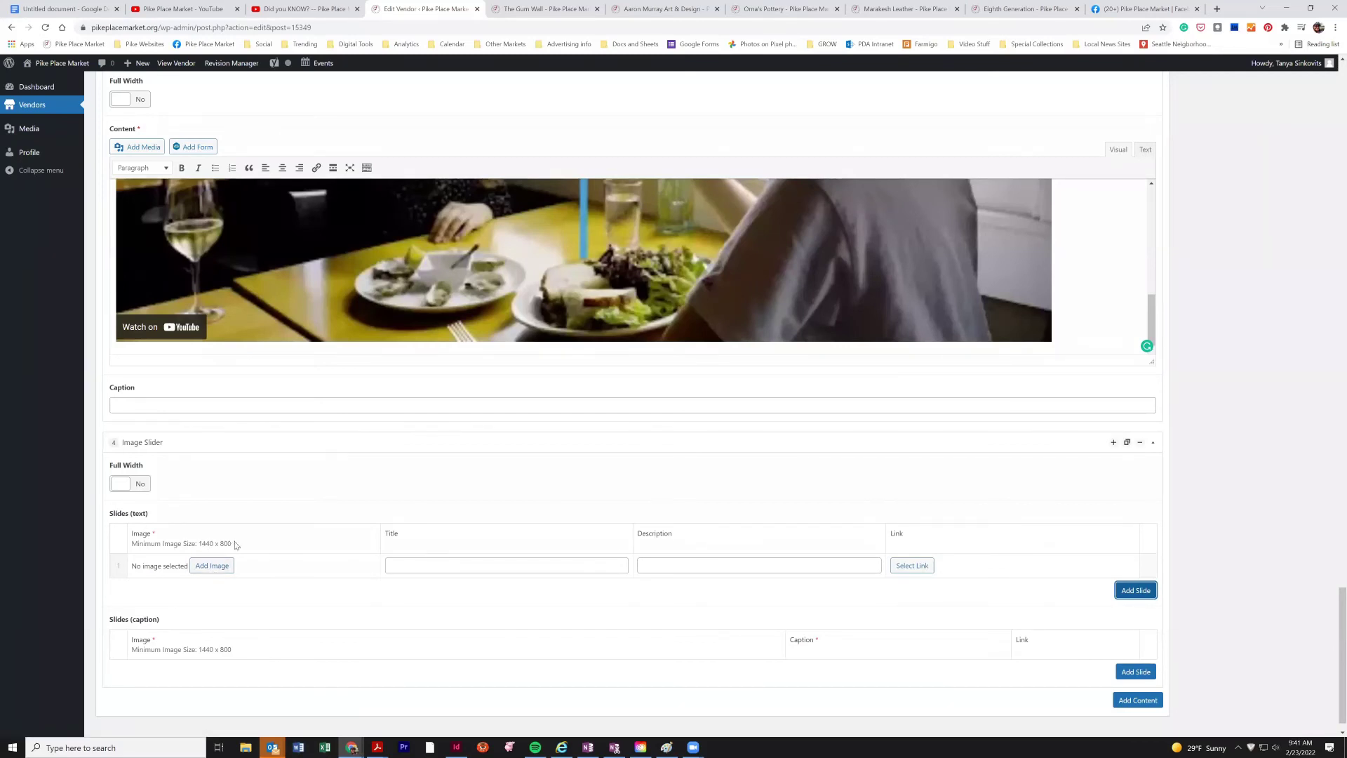
drag(236, 544, 201, 544)
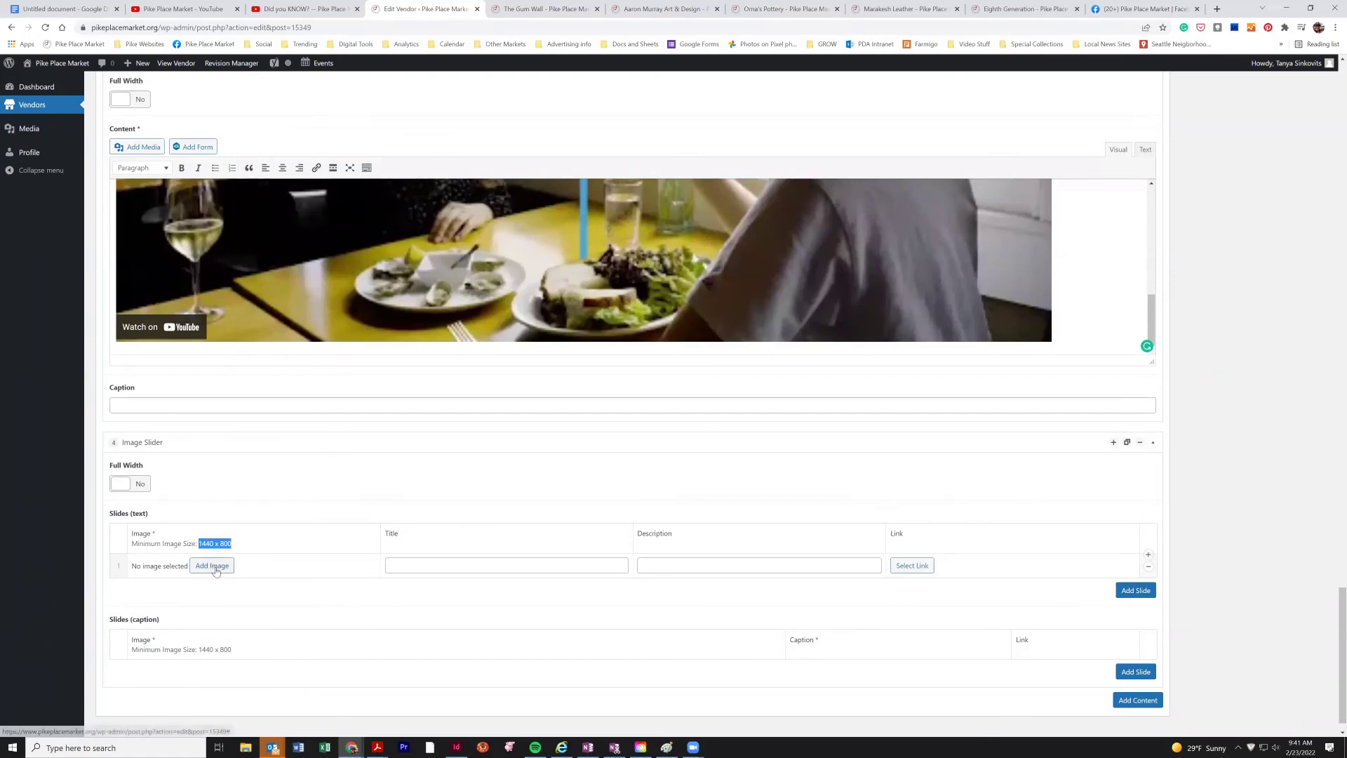
click(212, 565)
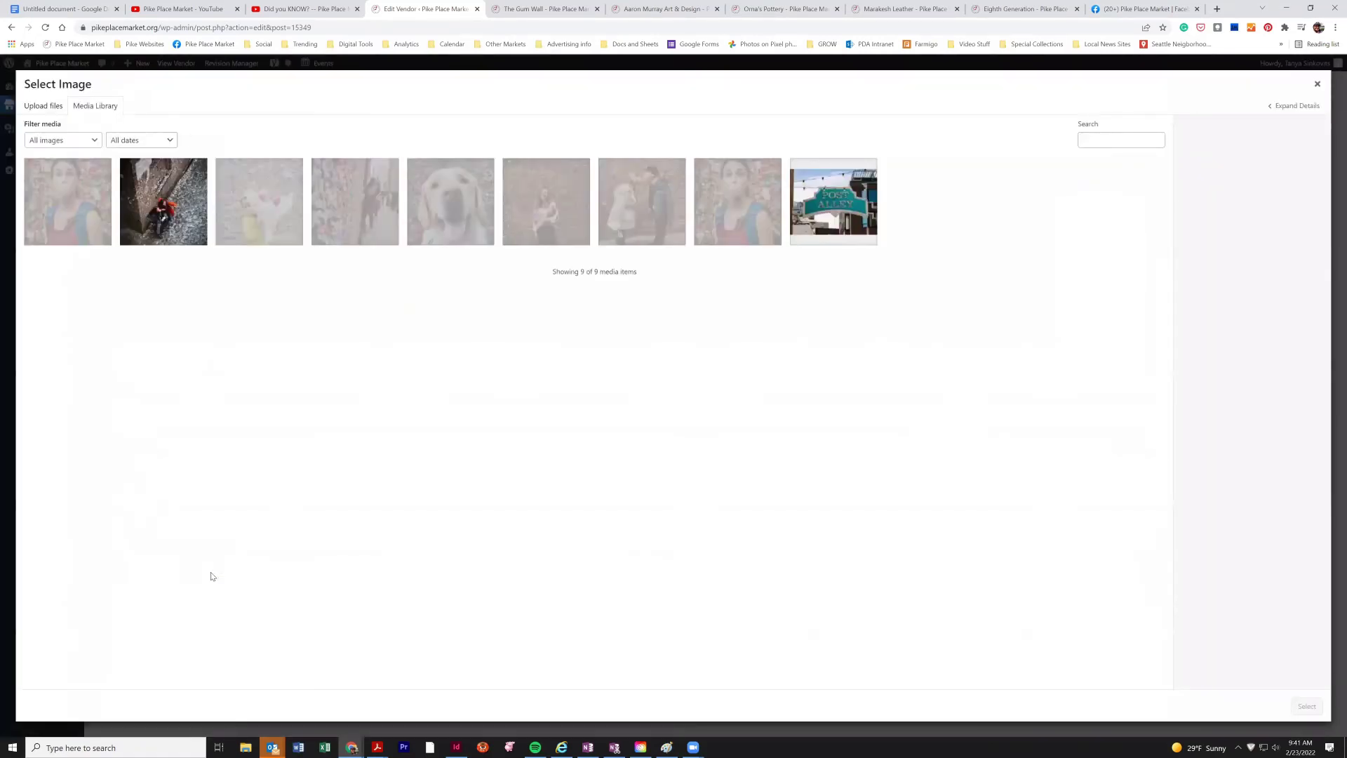
click(816, 216)
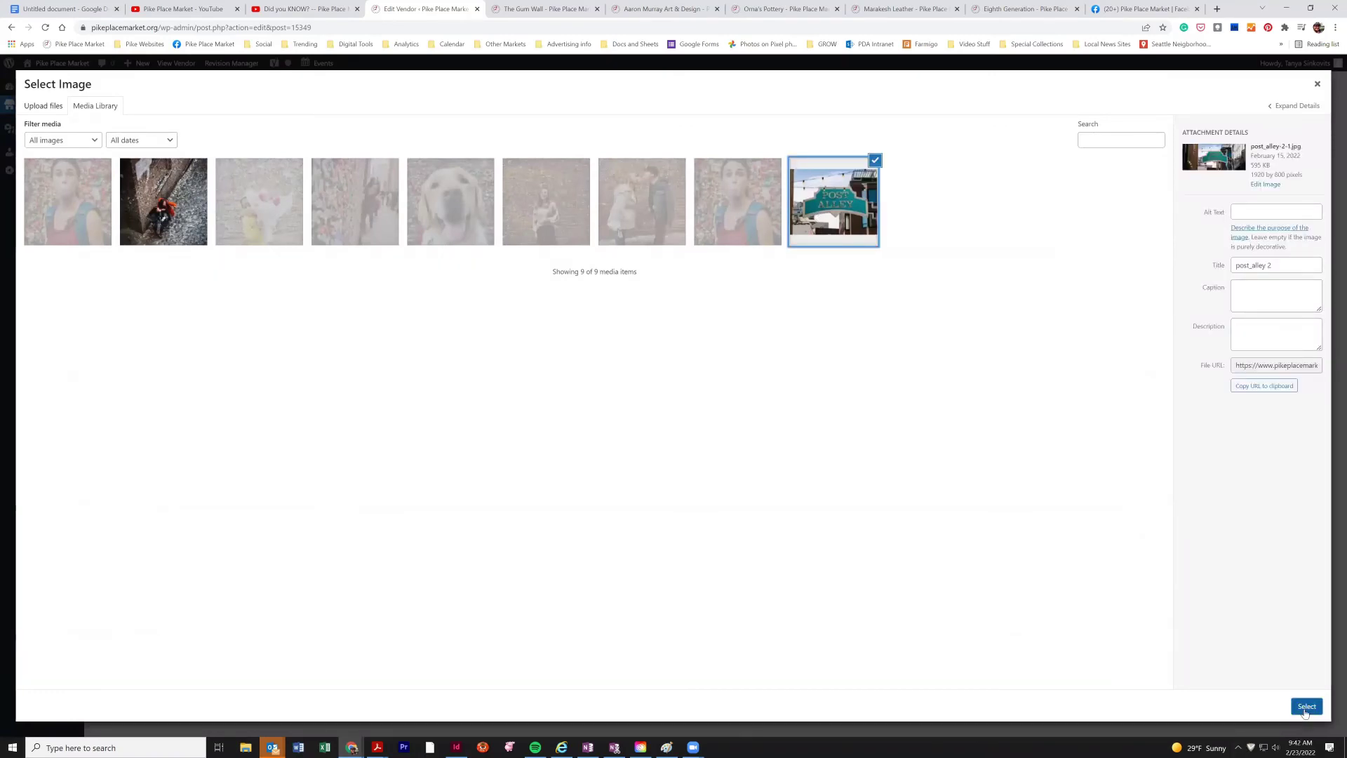
click(1305, 707)
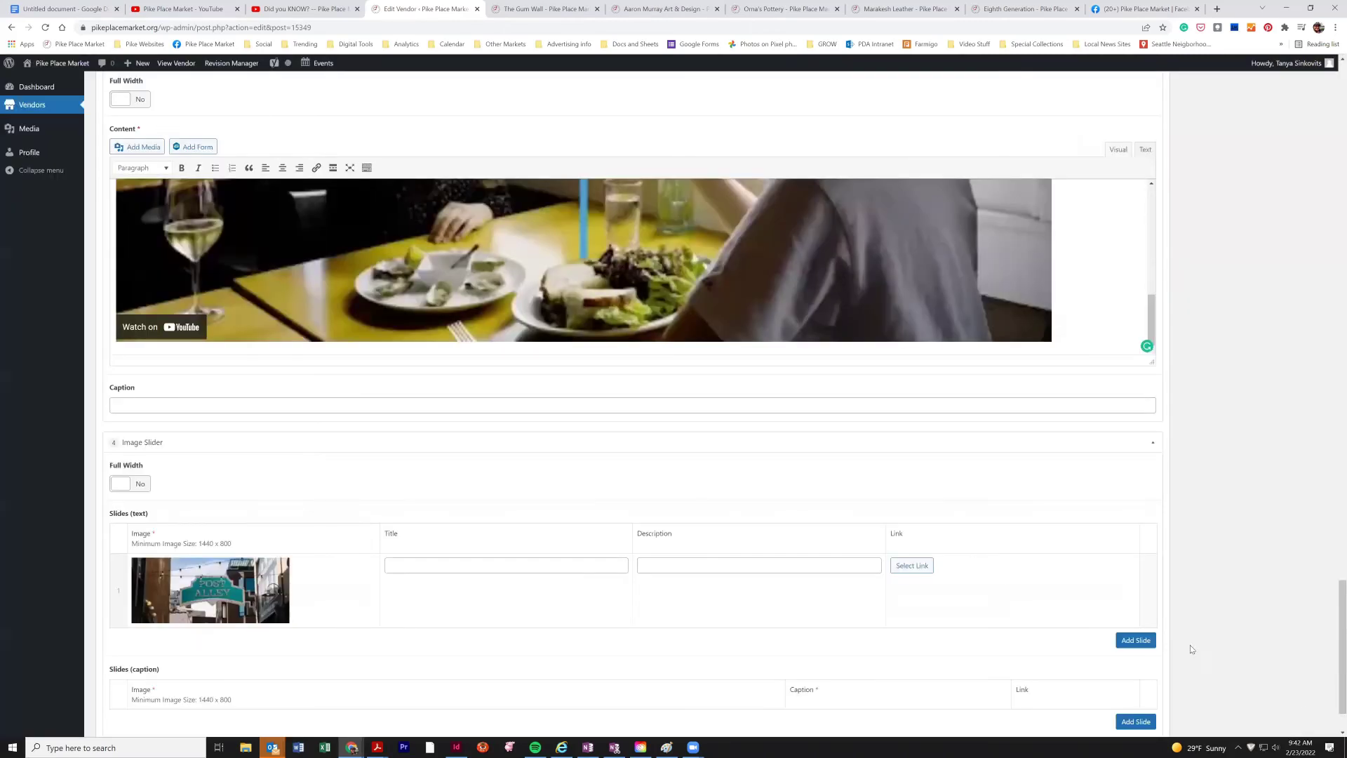
Check the slider on the Marakesh Leather page for reference and title the Post Alley slide "More Than a Alley".
click(567, 569)
click(896, 11)
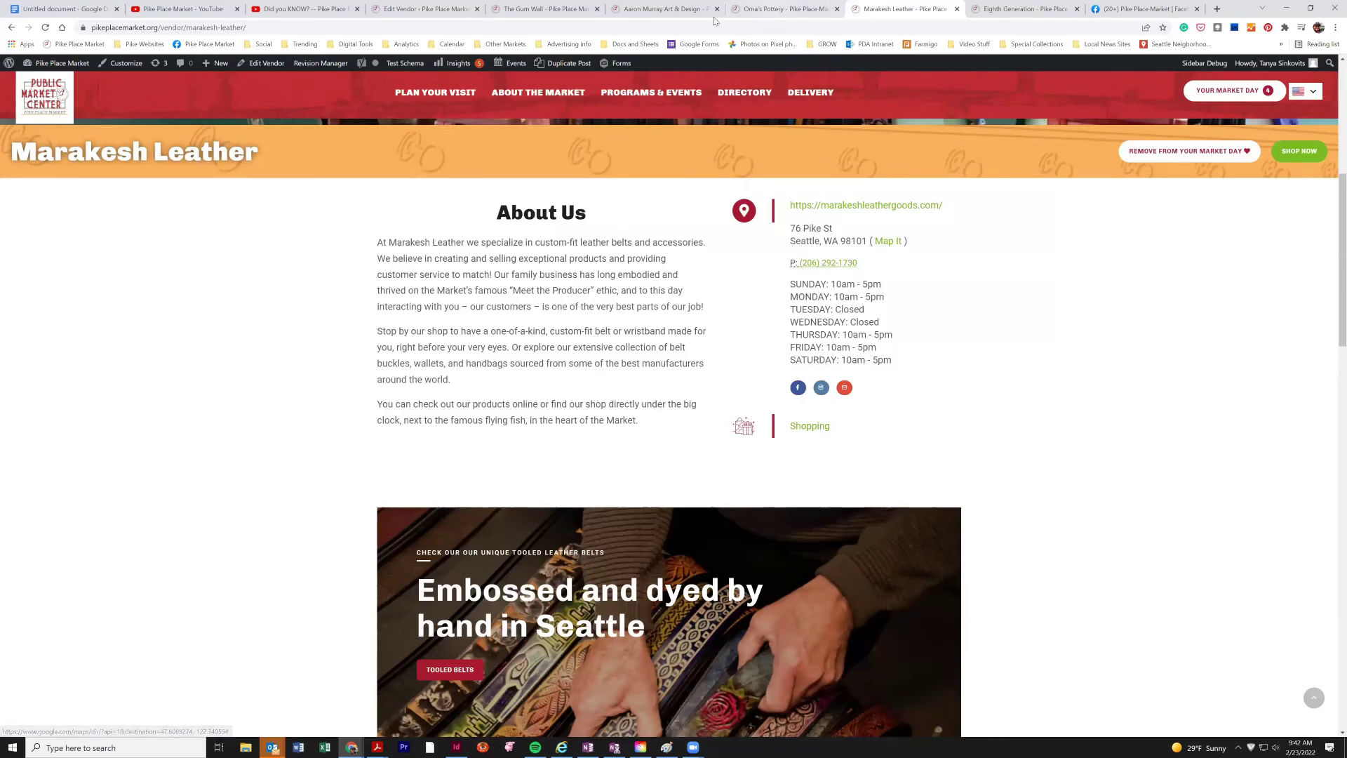
click(424, 9)
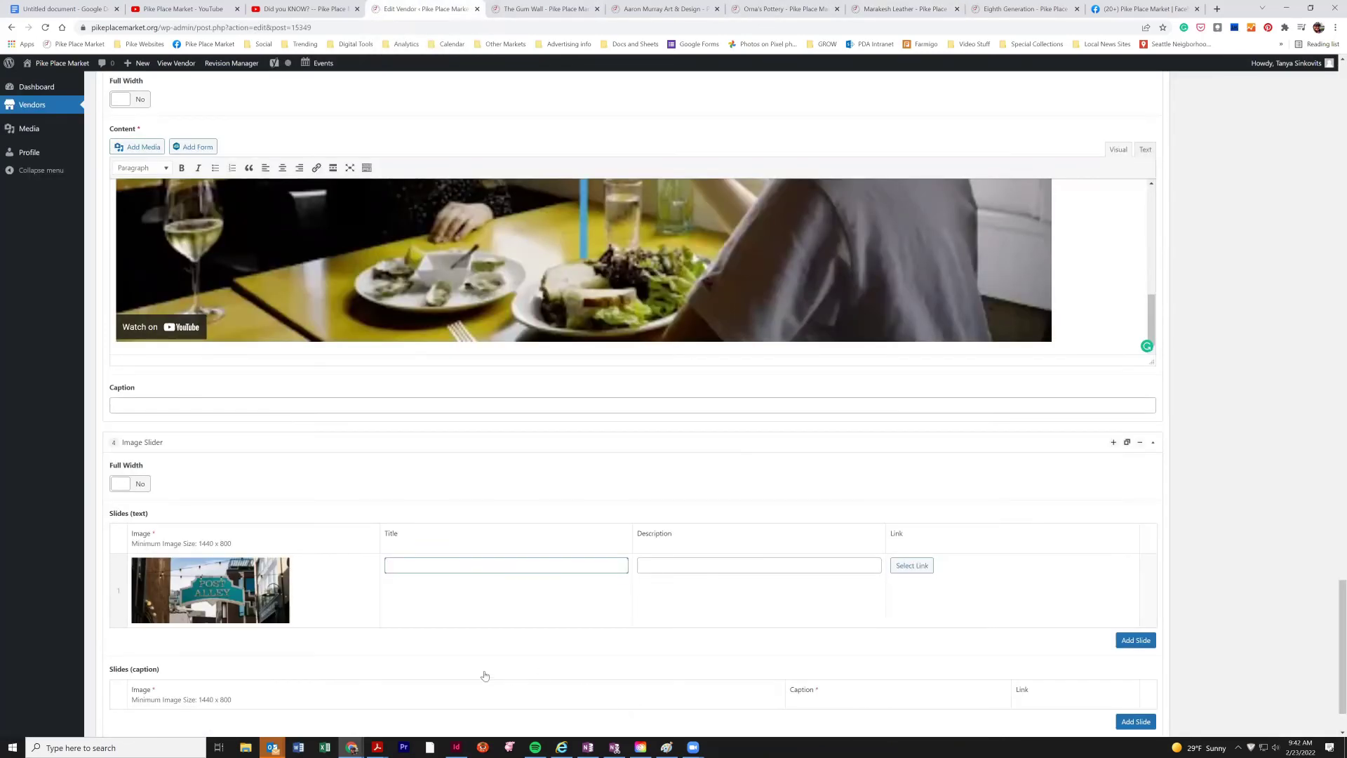
text(More Than a Alley)
Compare with the Marakesh Leather slider and set the slide's description to "Explore Everything Post Alley Has to Offer".
click(710, 567)
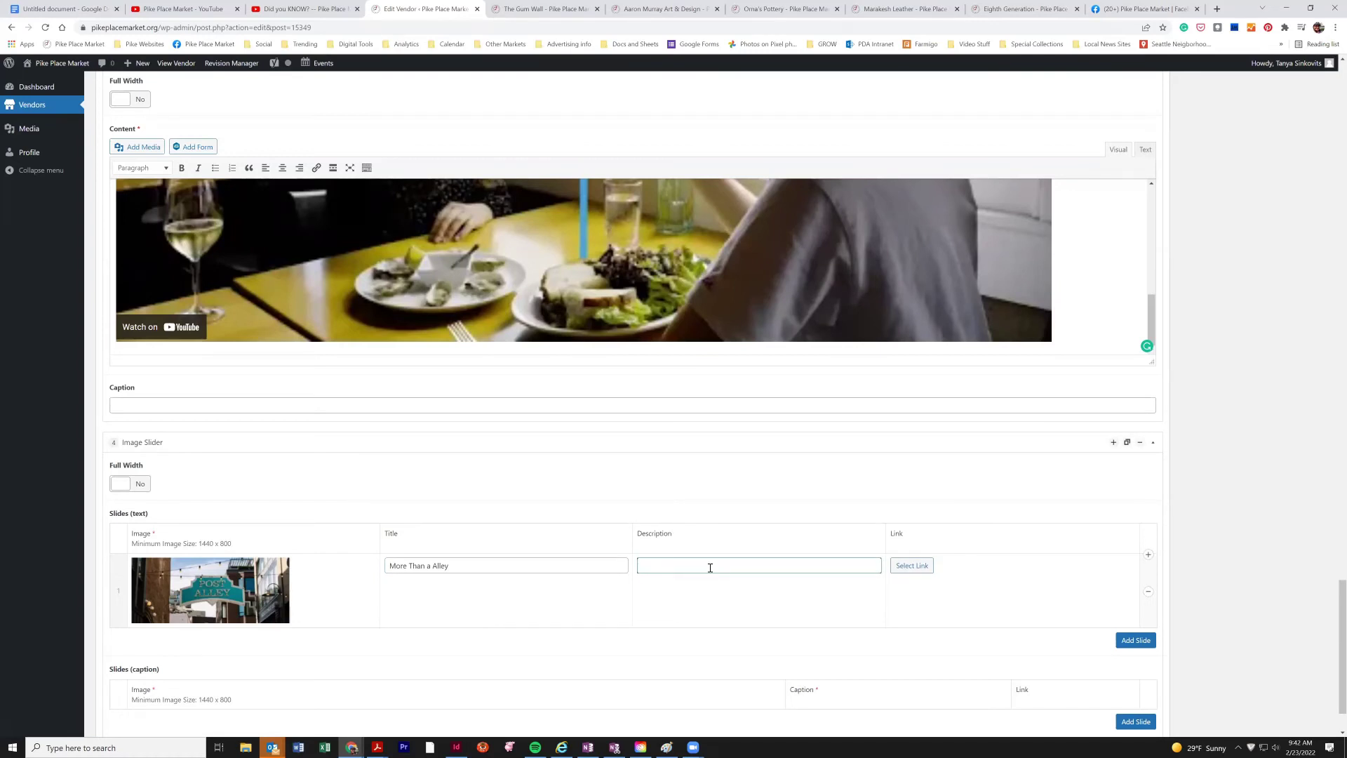
click(906, 9)
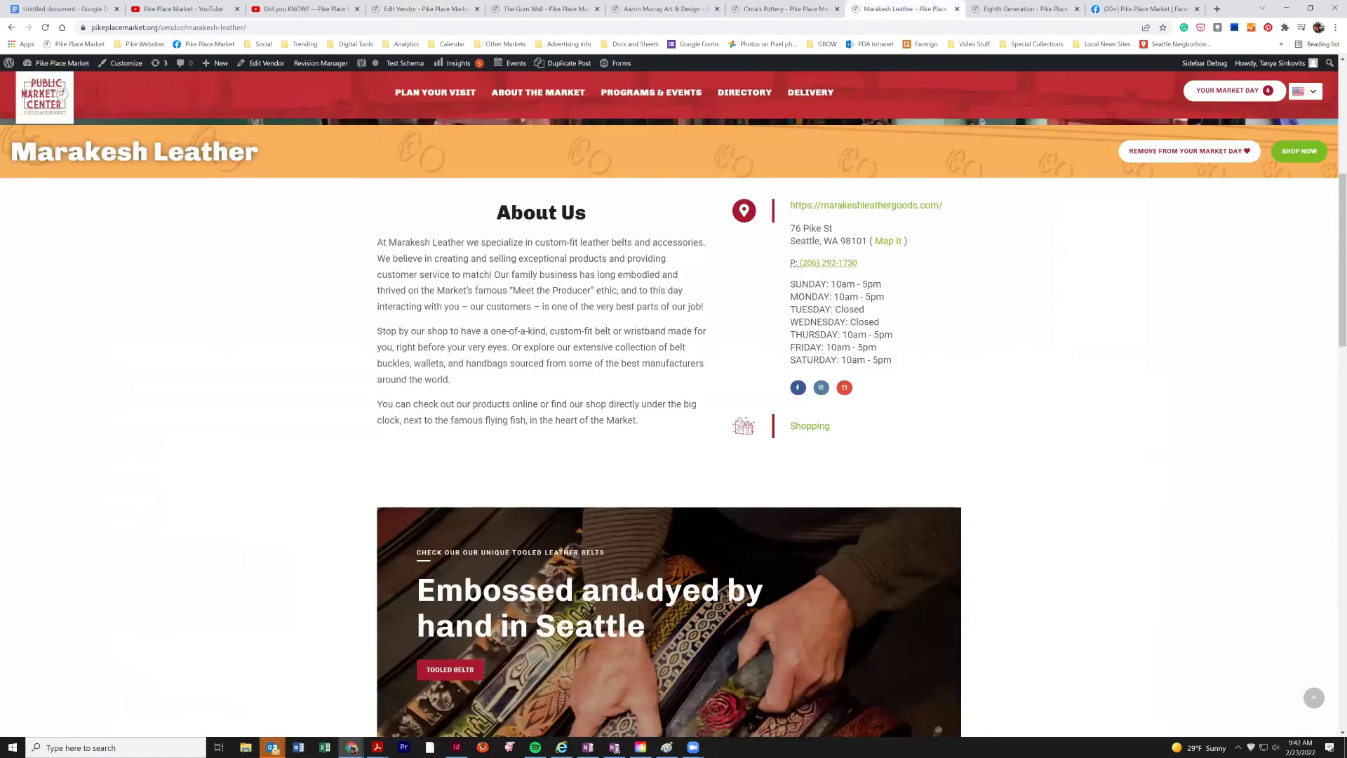
scroll(547, 605, down, 2)
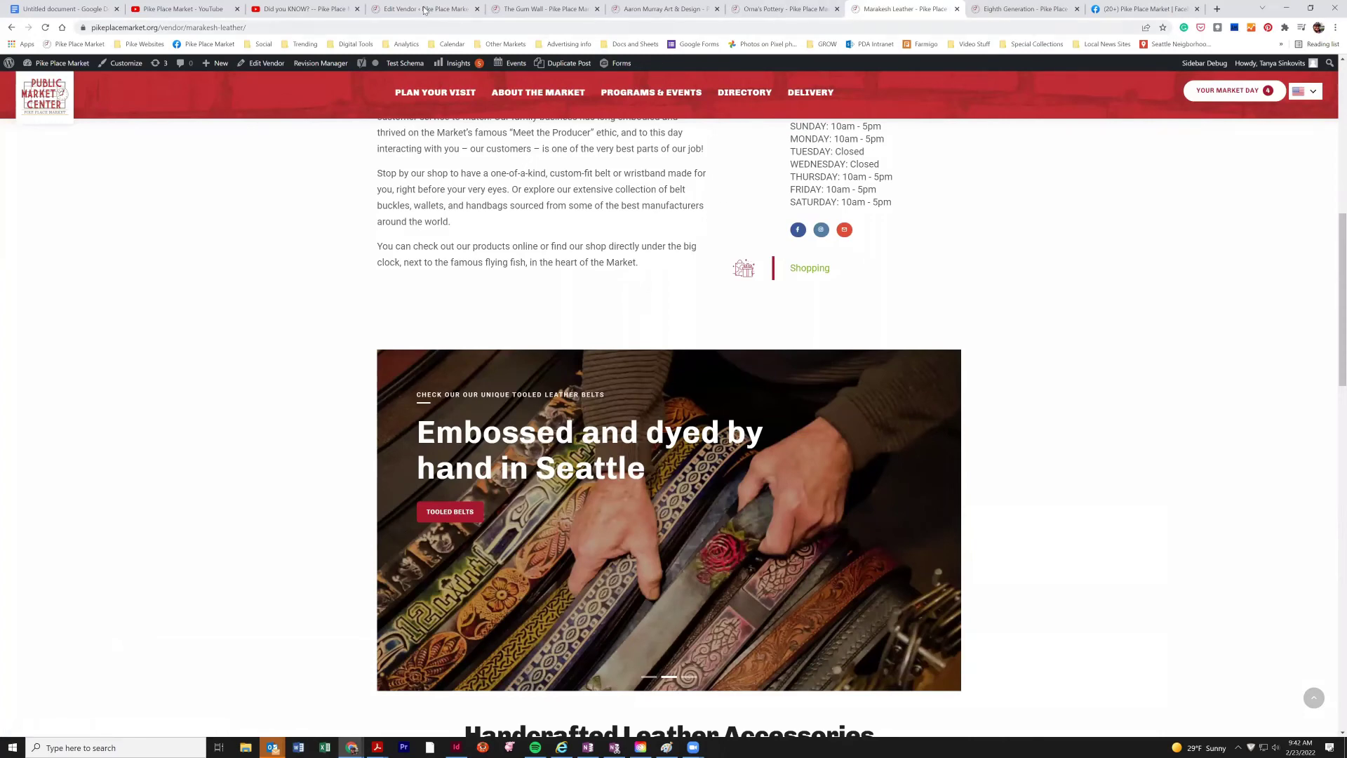
click(425, 10)
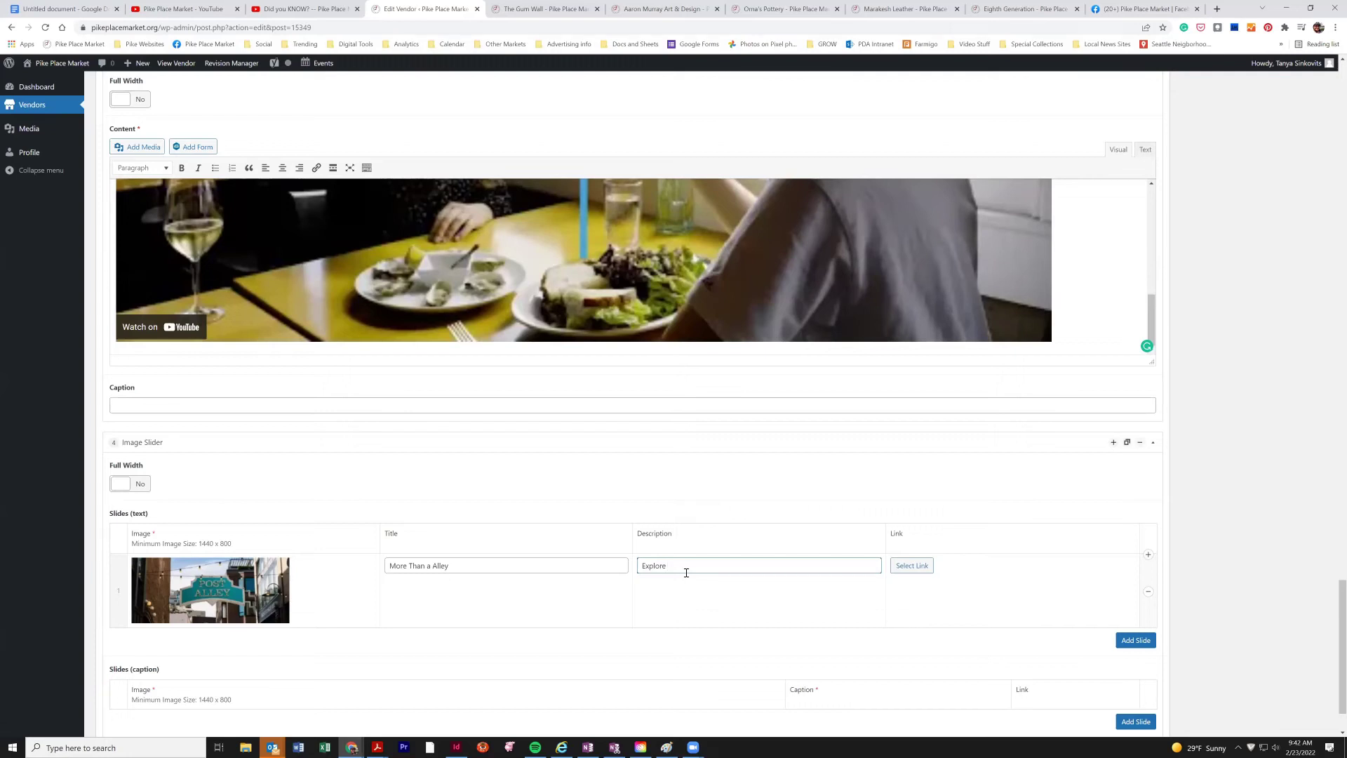
text(Everything Post Alley Has to Offer)
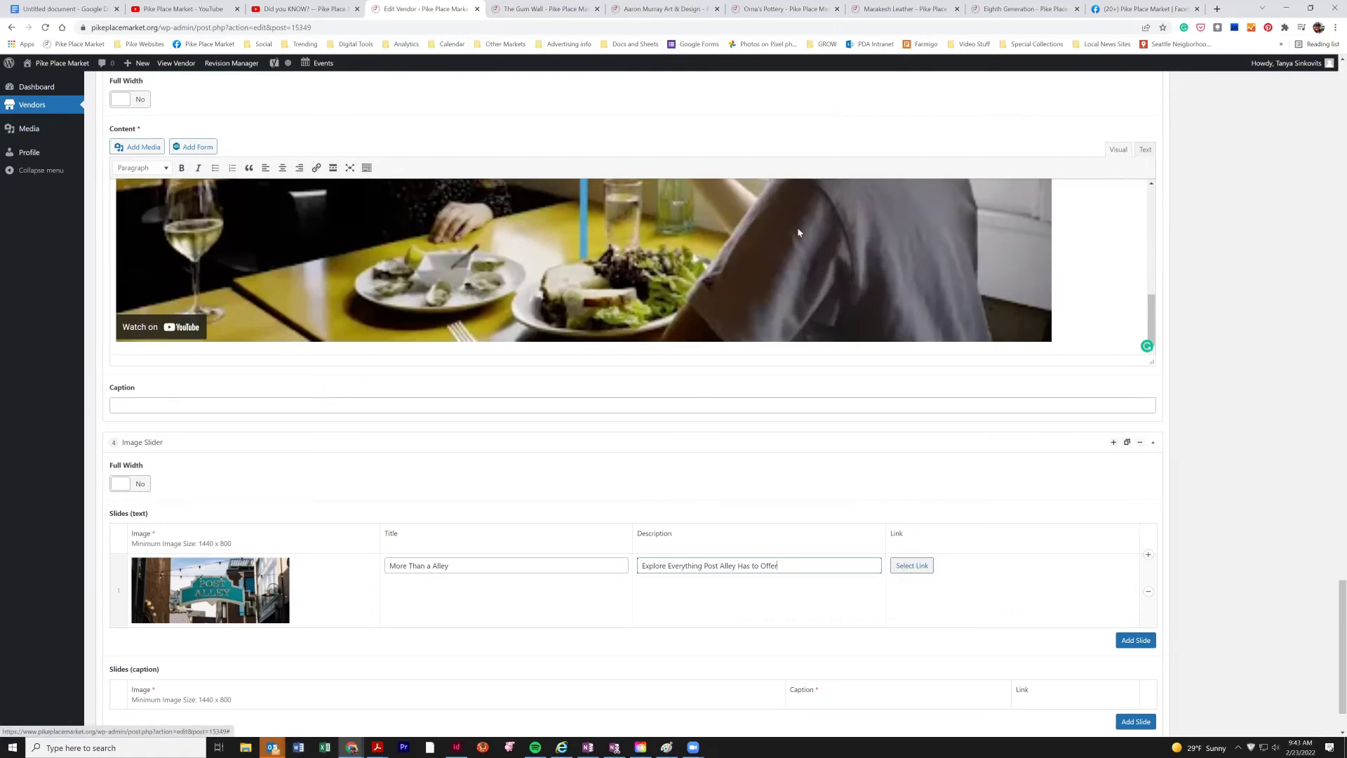
Search the market directory for "post alley" from the Pike Place Market homepage and copy the results page's URL.
click(668, 11)
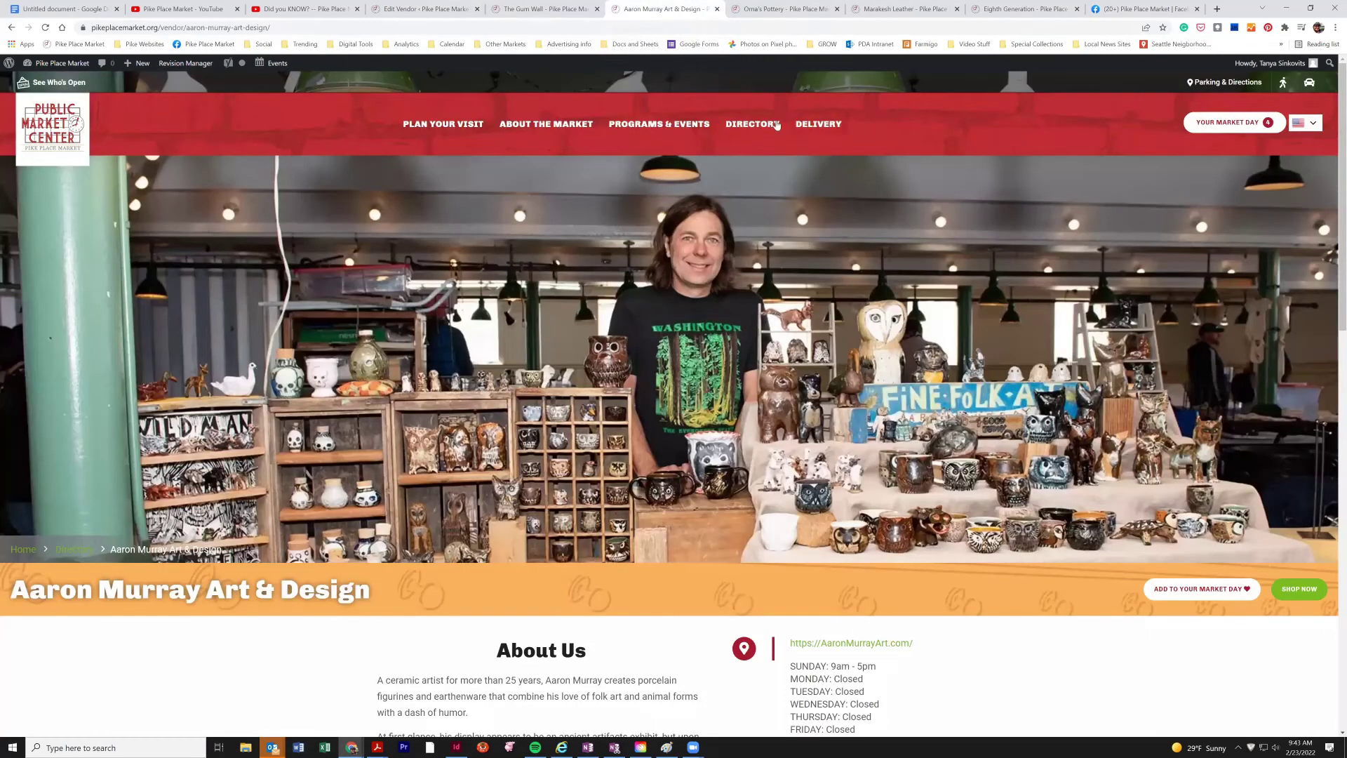
click(765, 125)
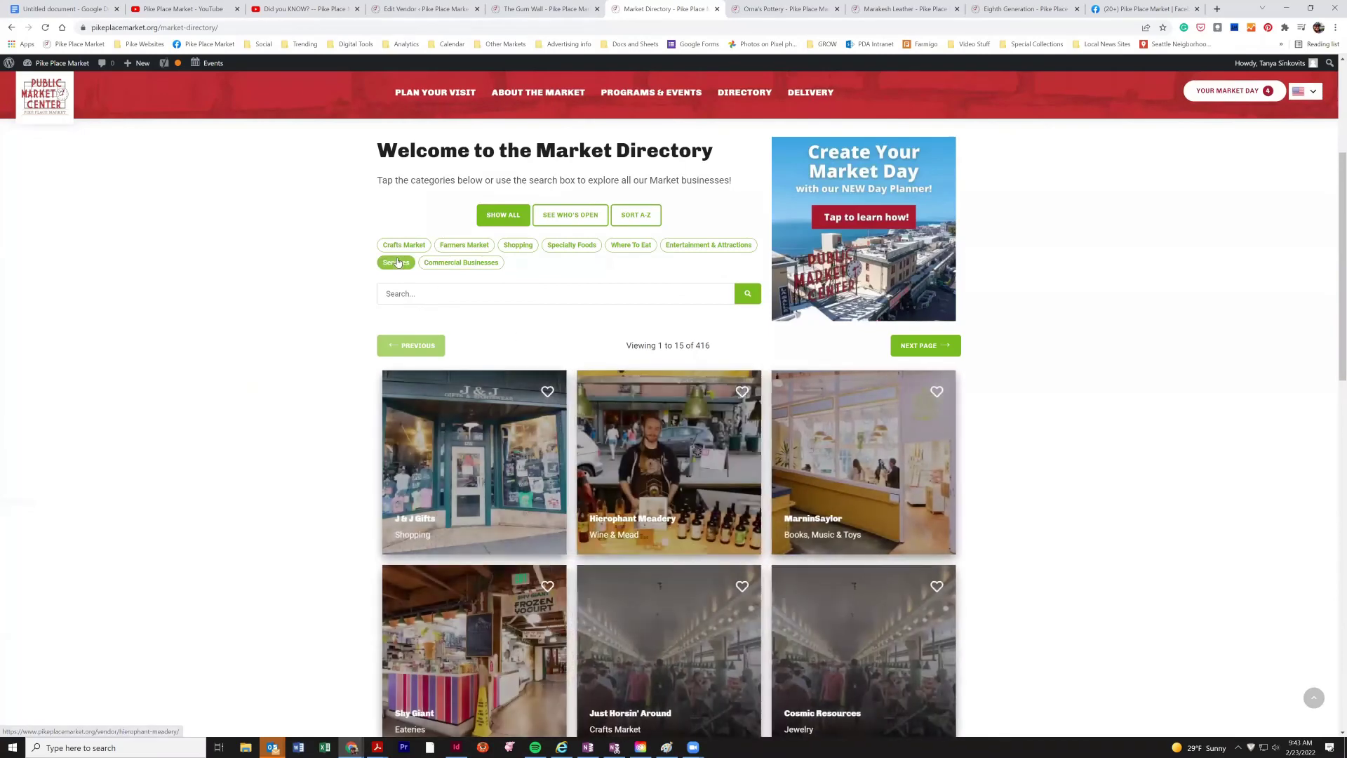
click(435, 293)
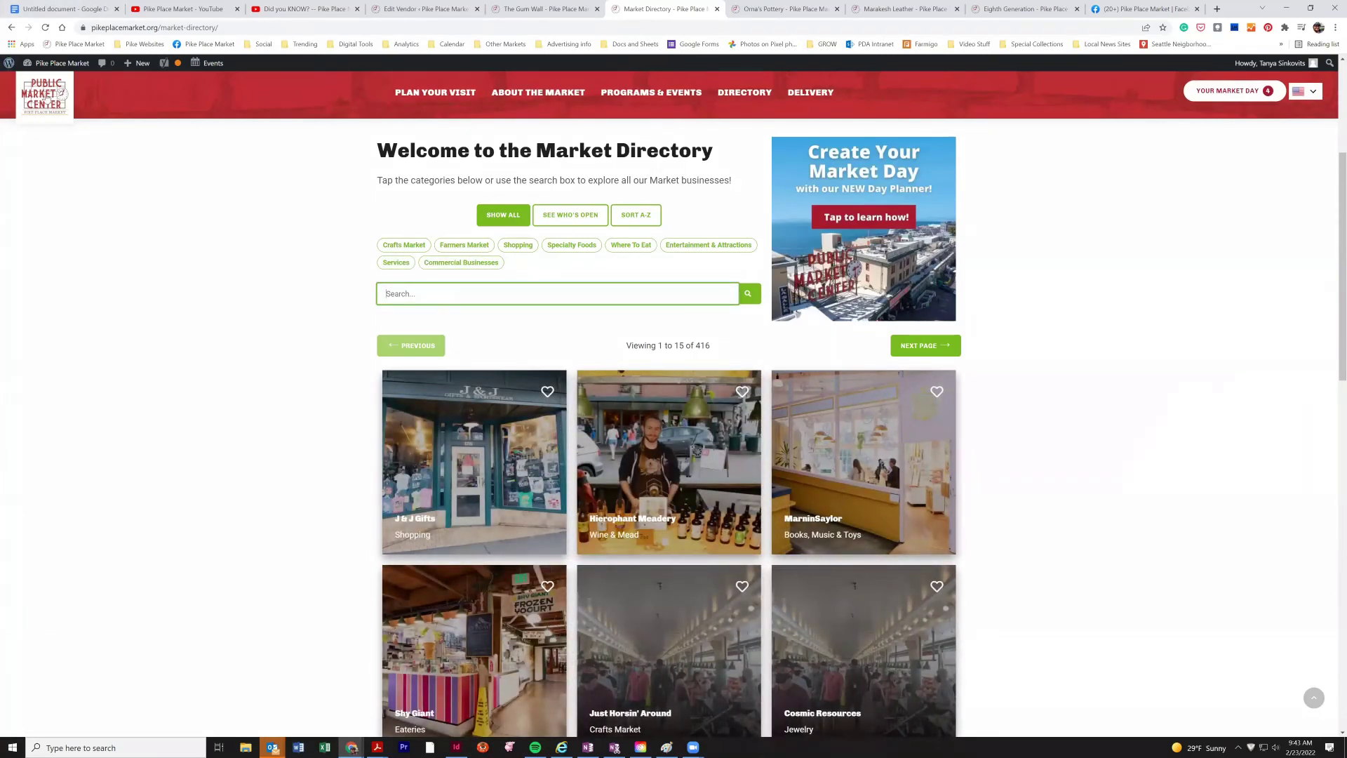
click(47, 98)
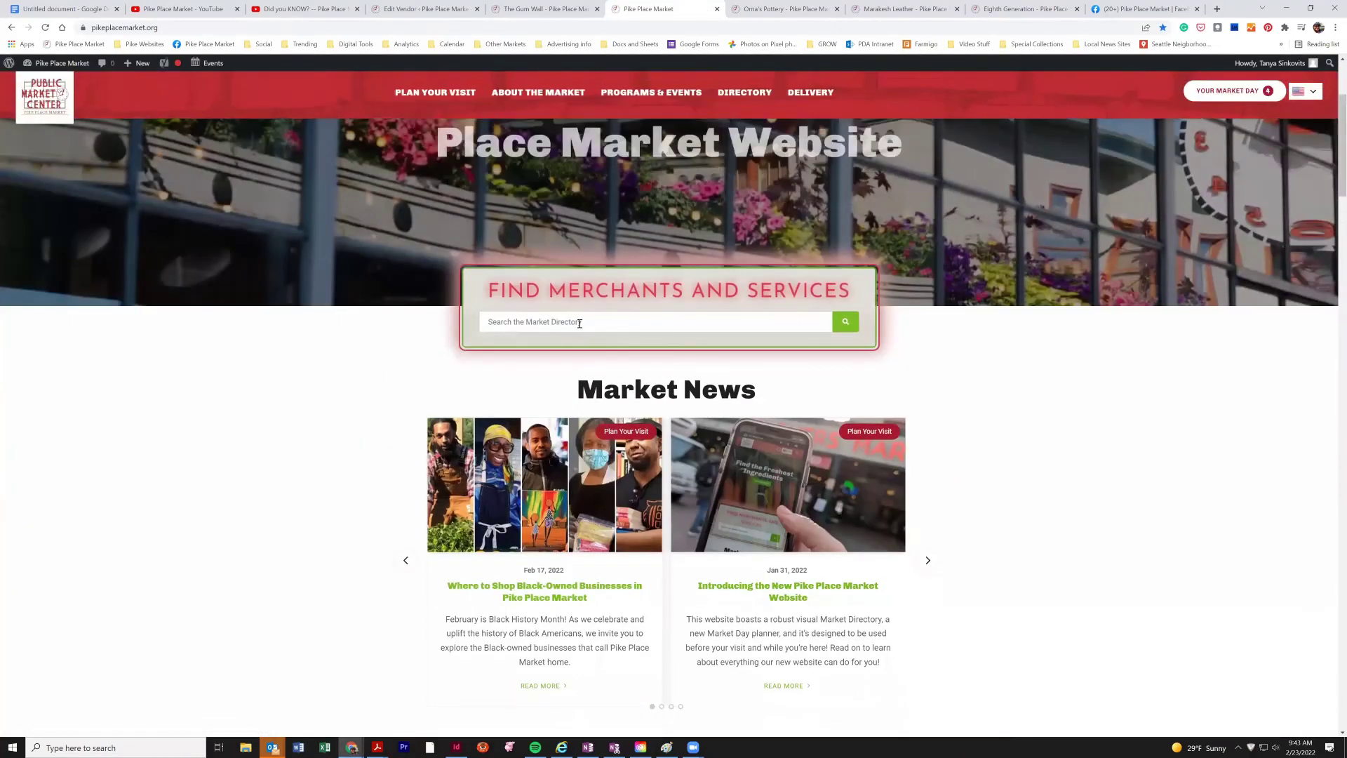
click(579, 323)
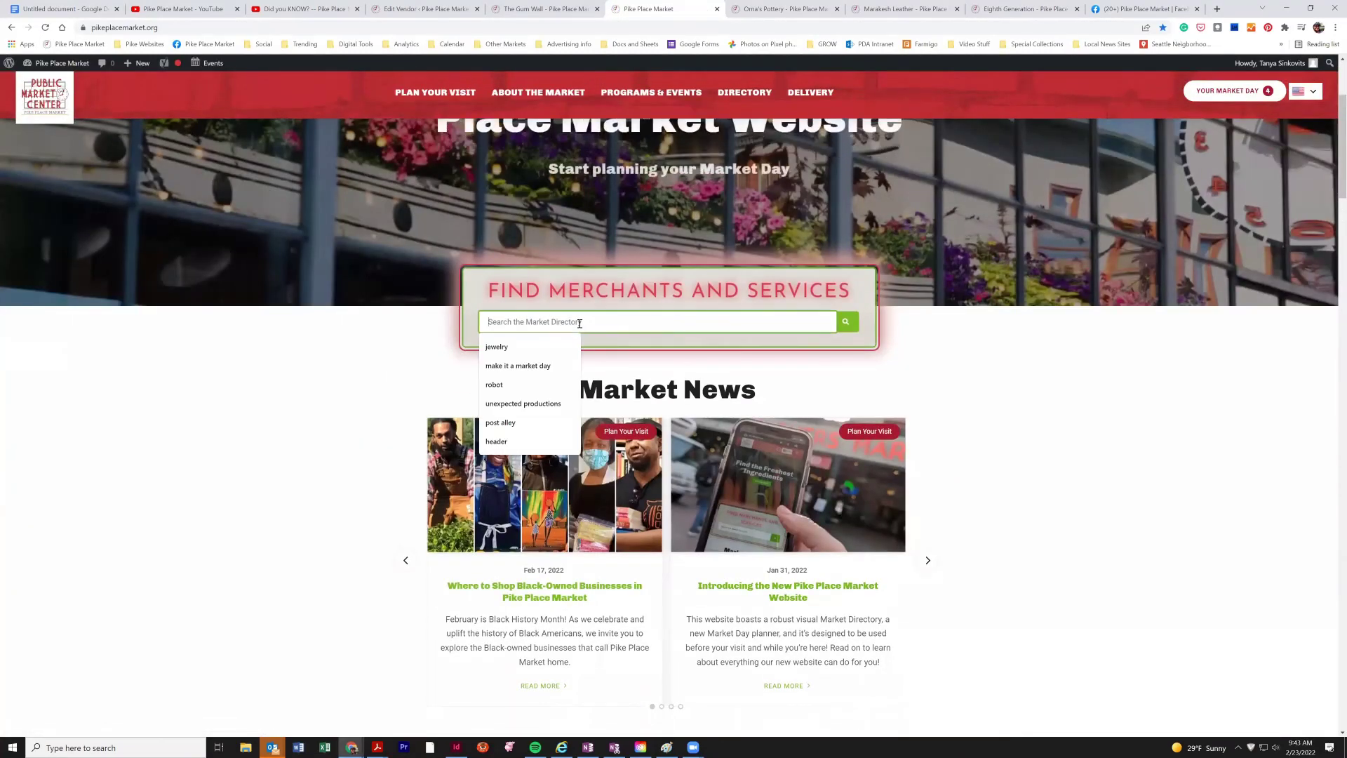
text(post all)
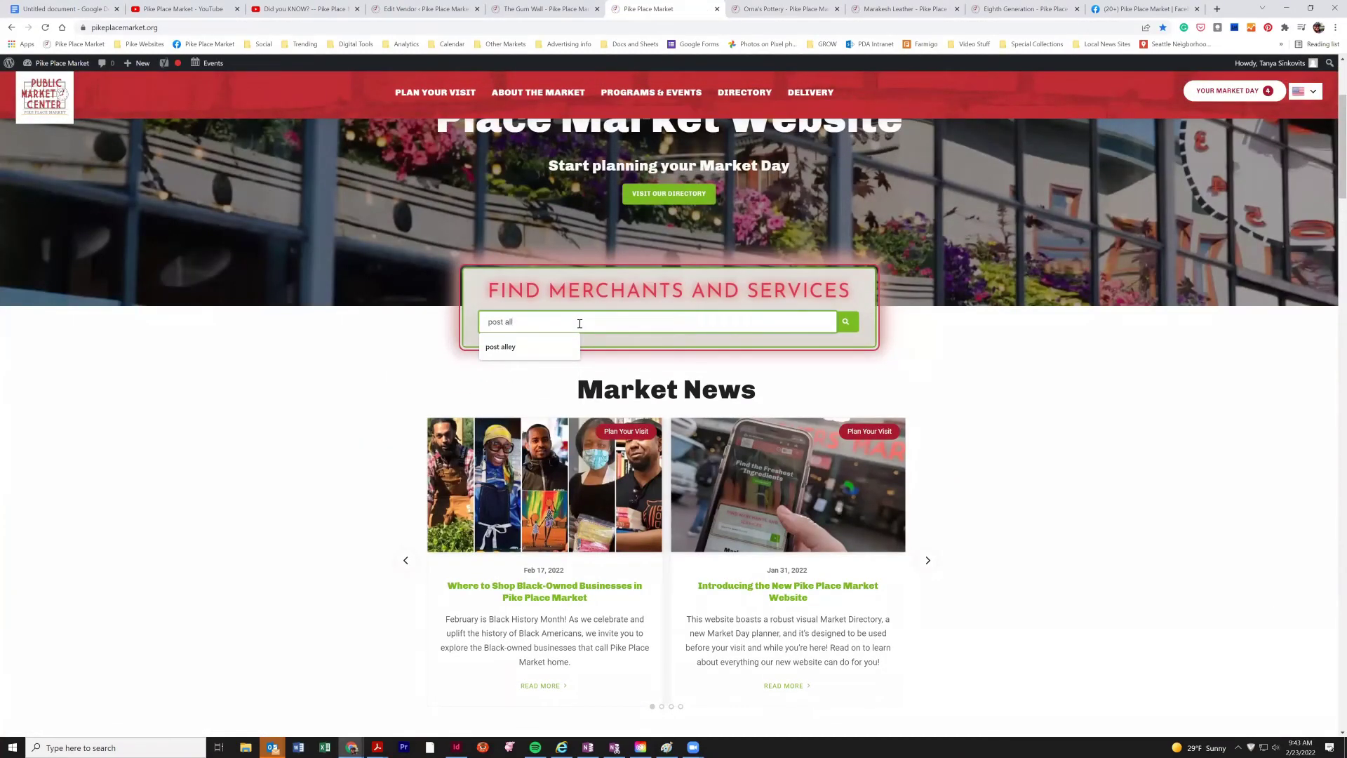
text(ey)
key(Return)
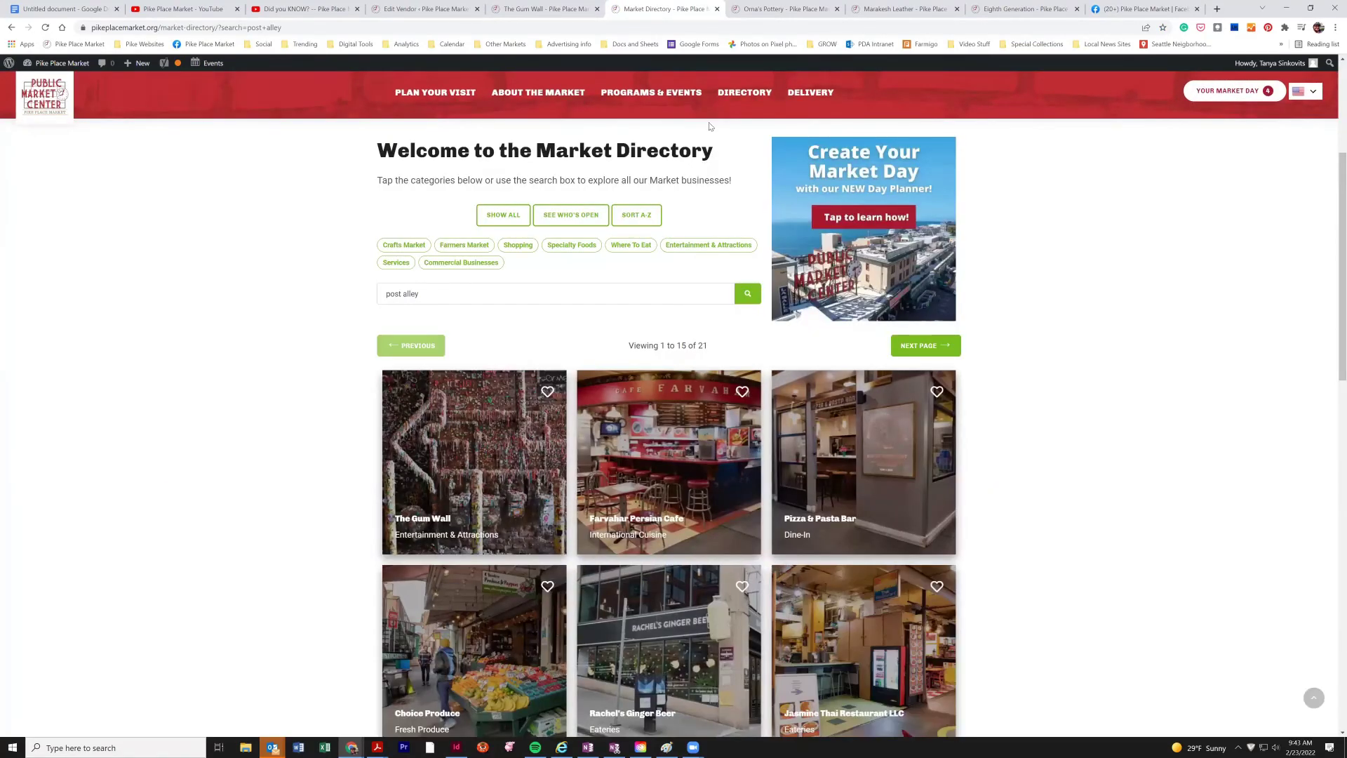
click(308, 27)
key(ctrl+c)
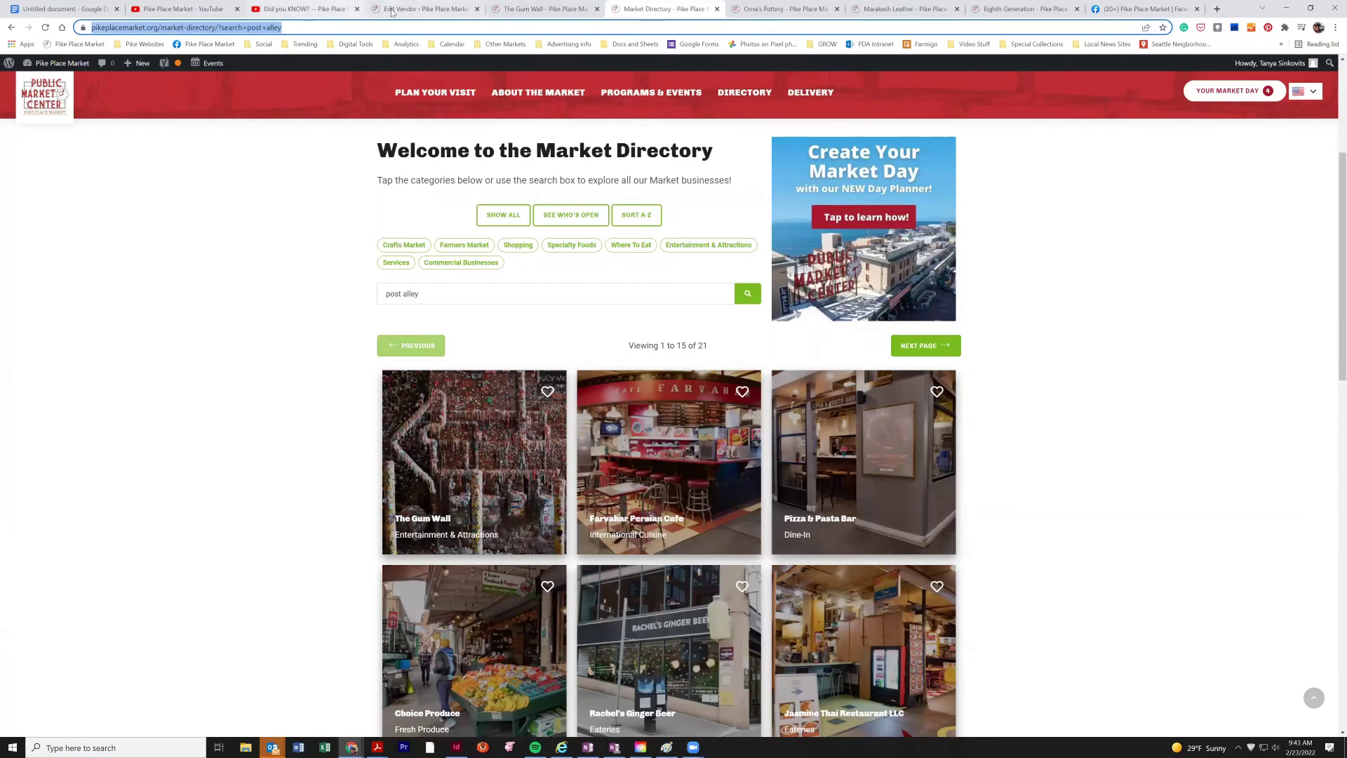
Link the "More Than a Alley" slide to the copied directory search URL with the link text "Learn More!".
click(421, 9)
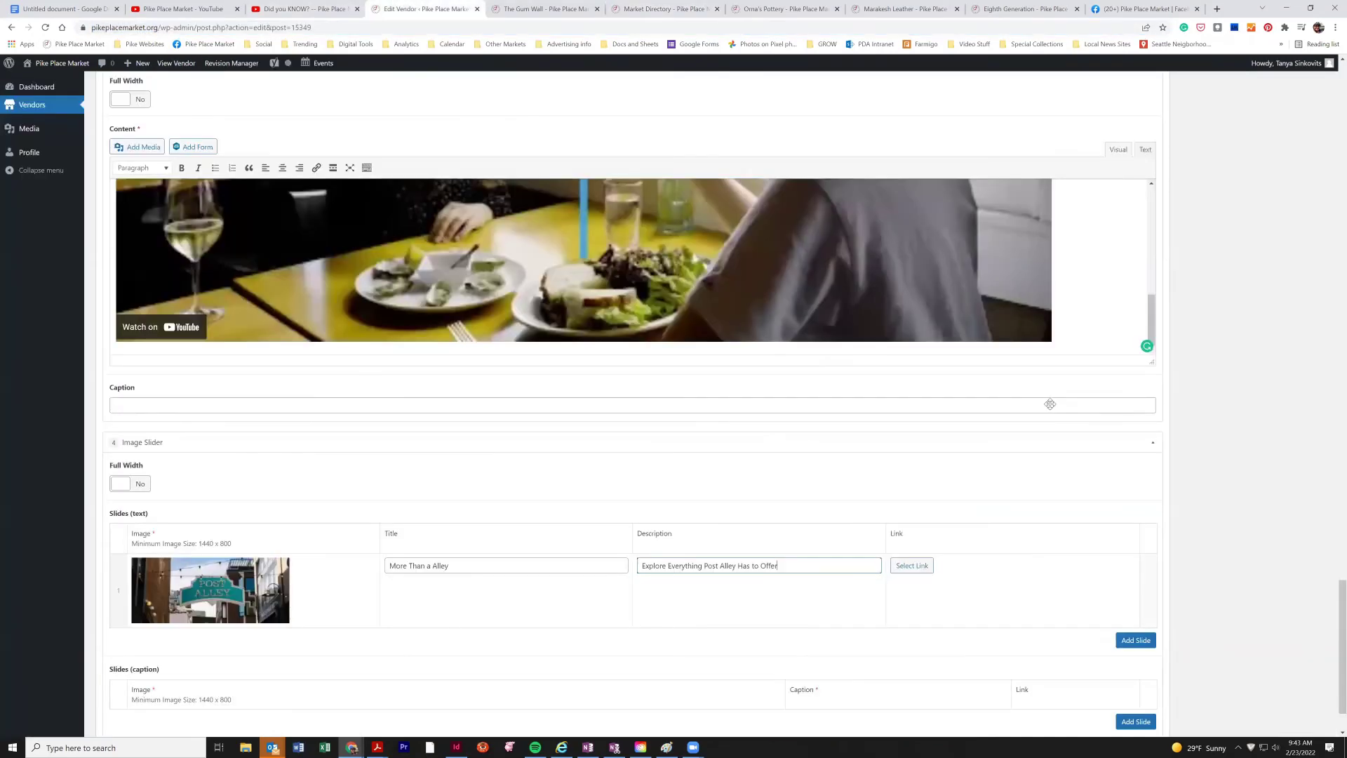
click(913, 566)
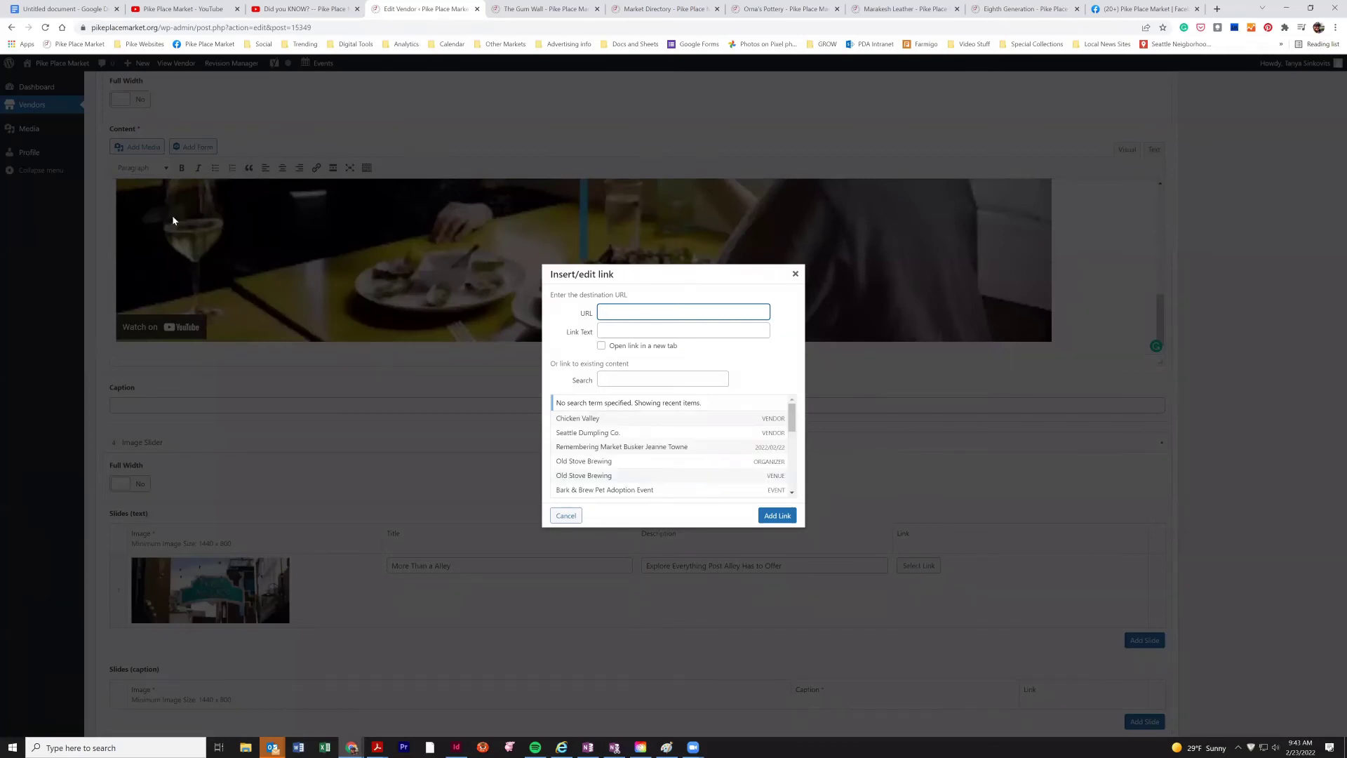
click(612, 311)
key(ctrl+v)
drag(603, 311, 599, 311)
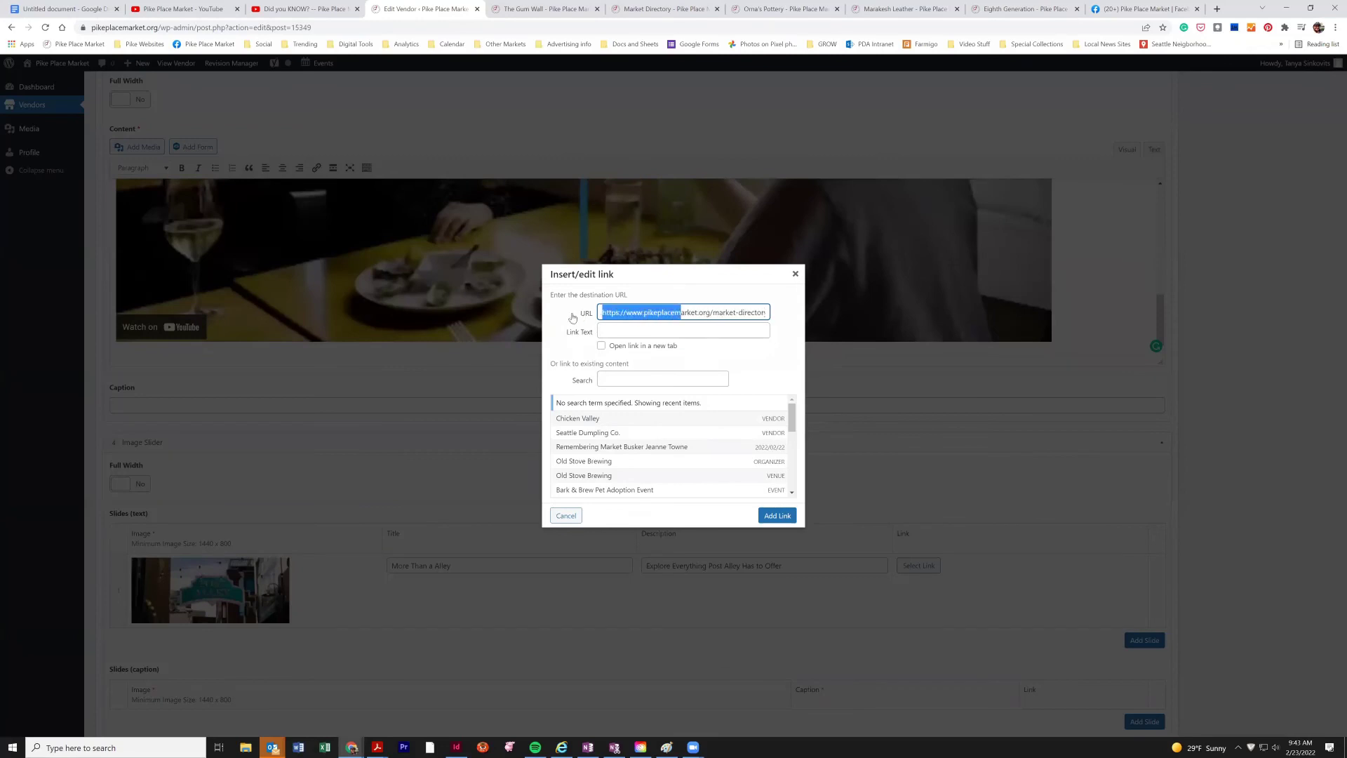
click(644, 331)
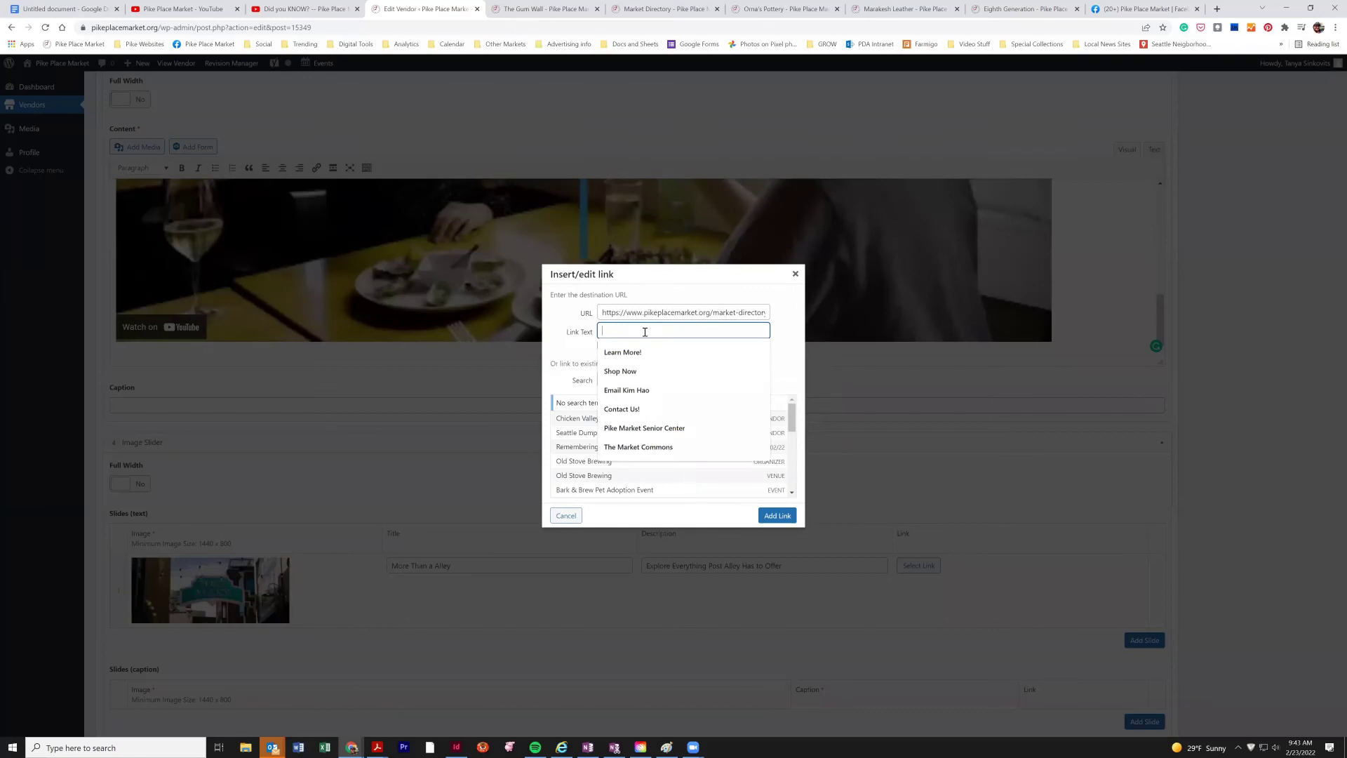
text(Learn Mor)
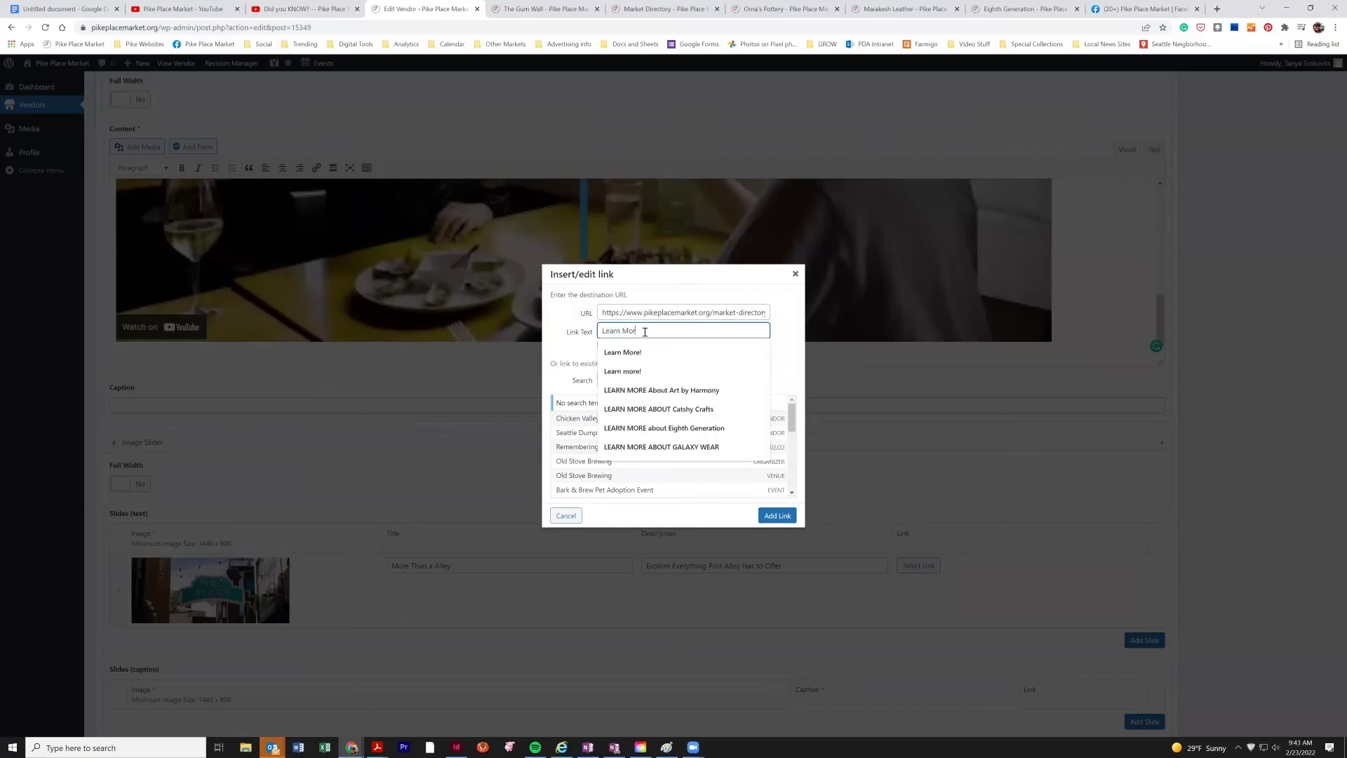
text(e!)
click(678, 297)
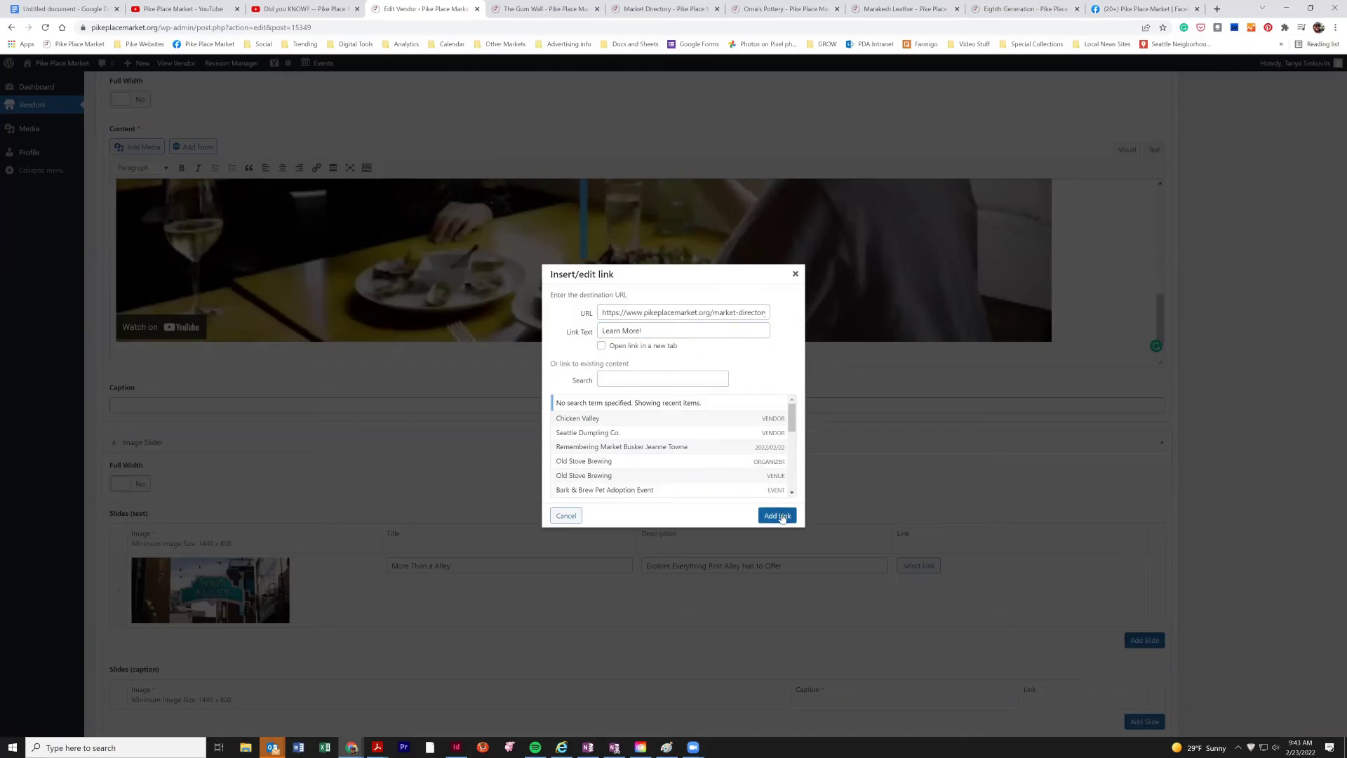
click(778, 516)
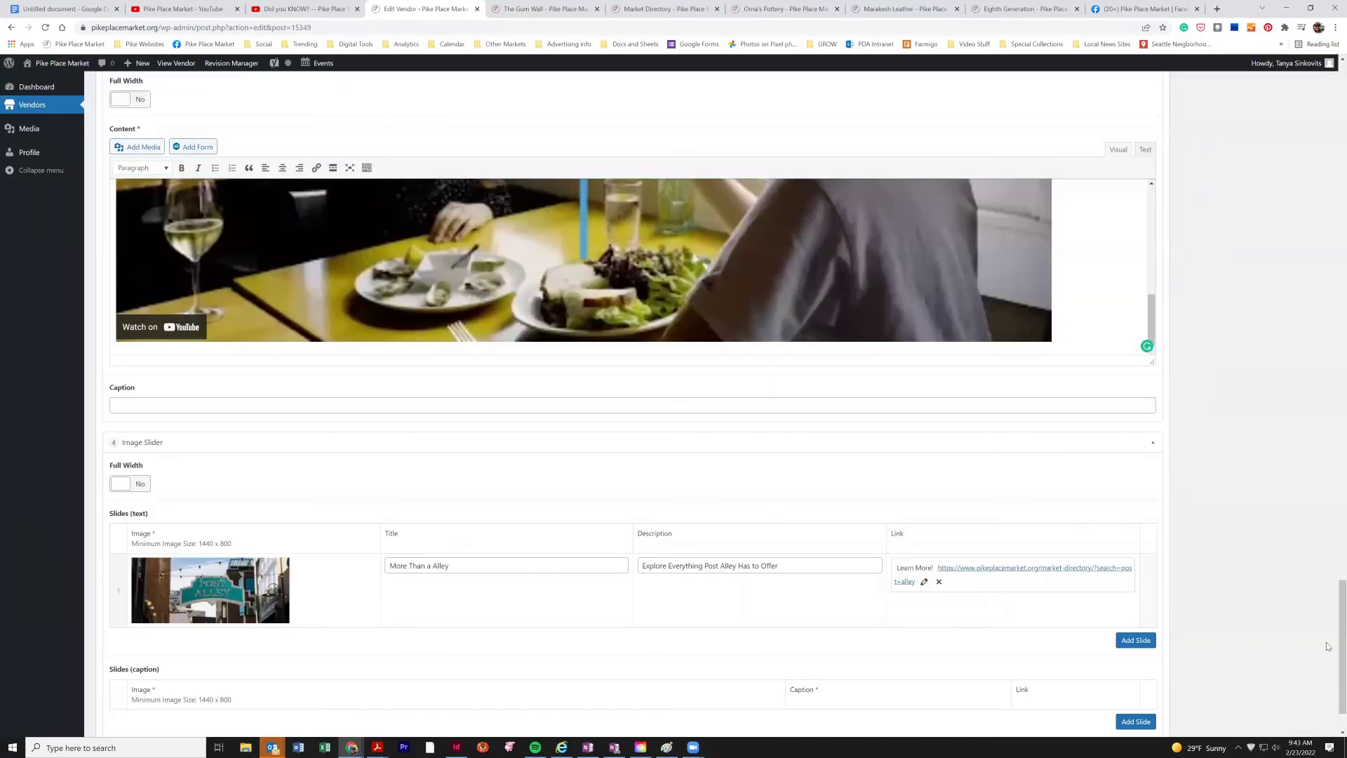
Preview the Gum Wall vendor page, review its image grid, columns, video and Post Alley slider, and close the preview.
drag(1342, 647, 1339, 116)
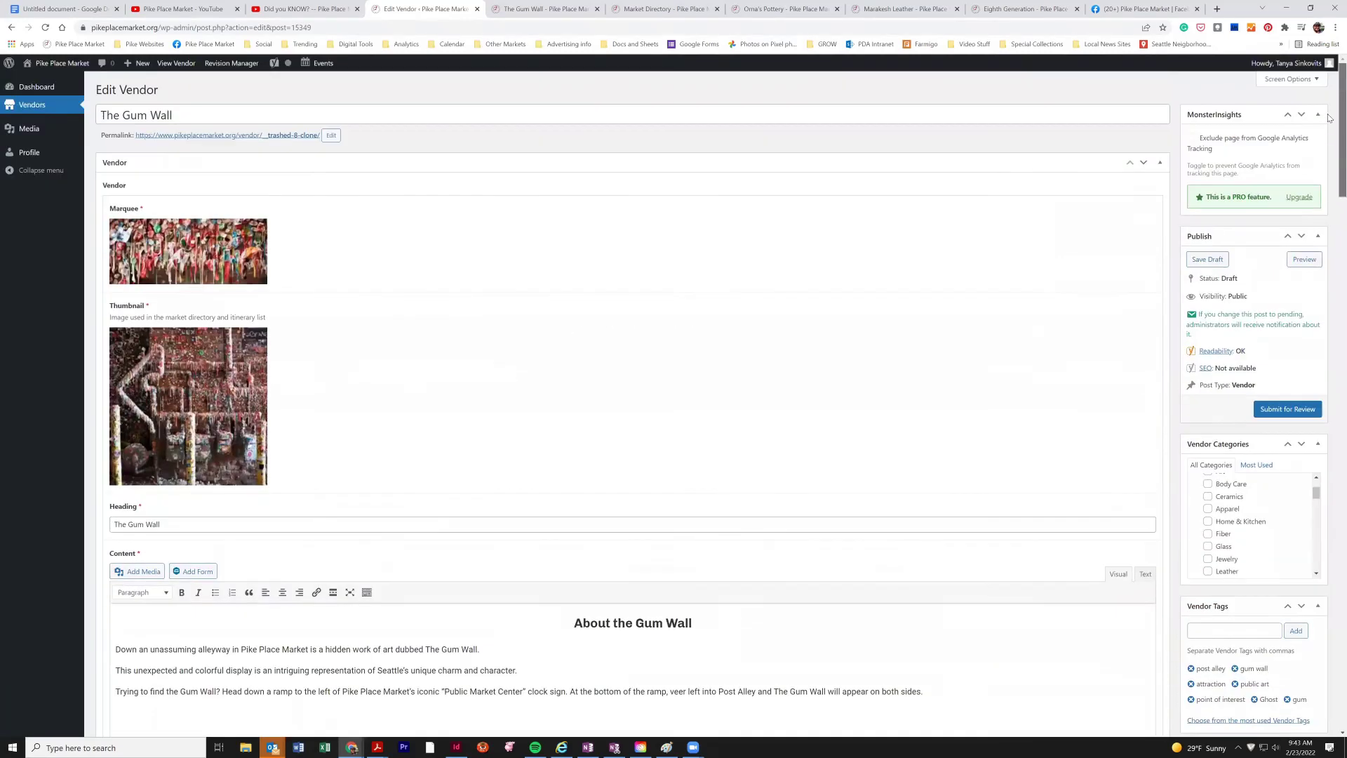
click(1304, 260)
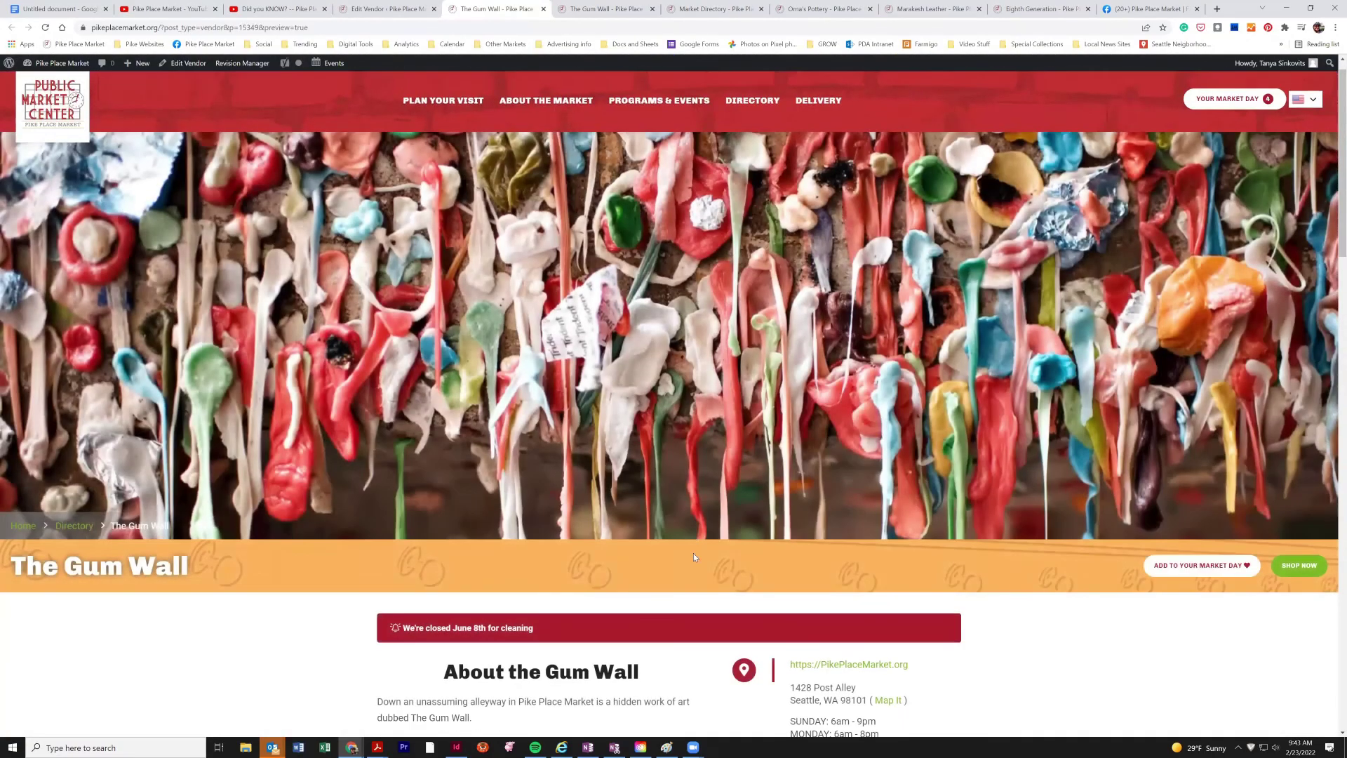
scroll(694, 557, down, 15)
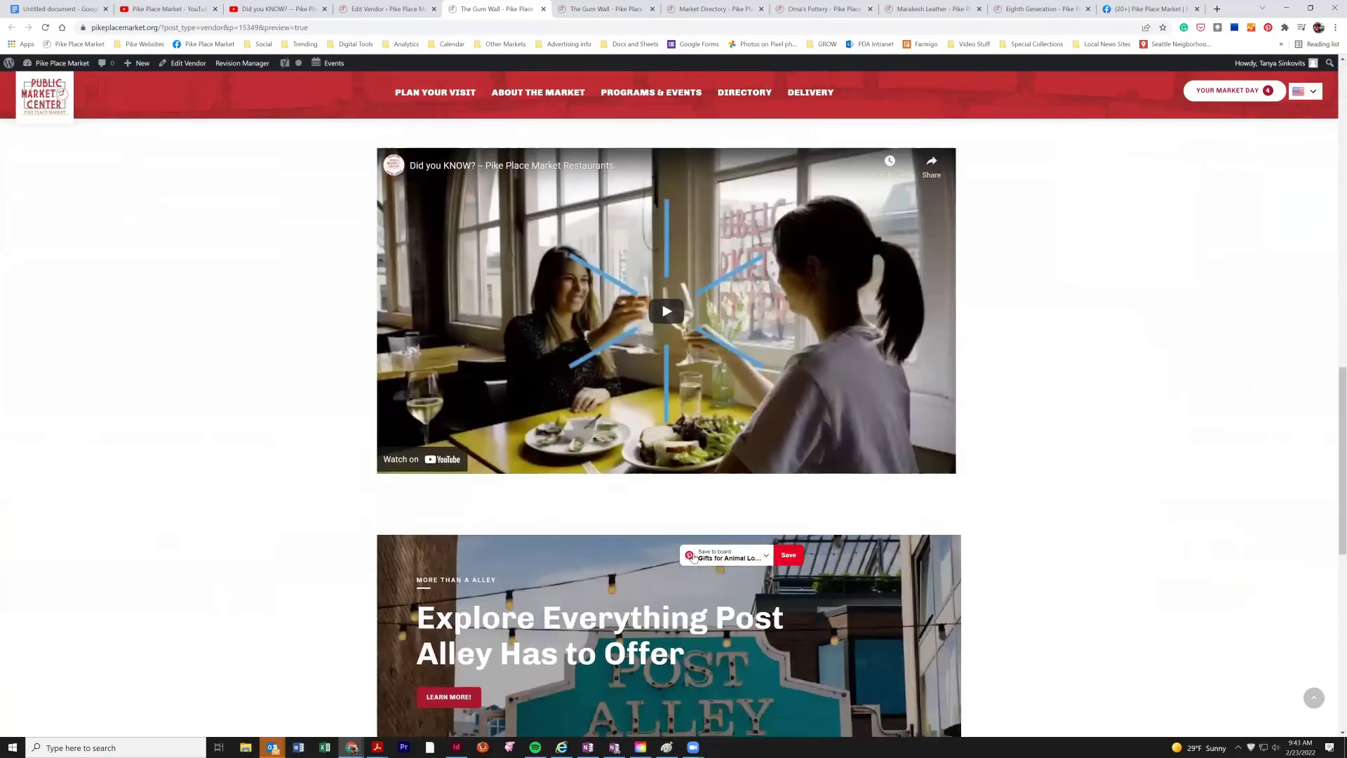
scroll(693, 557, down, 4)
scroll(798, 472, up, 13)
scroll(799, 471, down, 3)
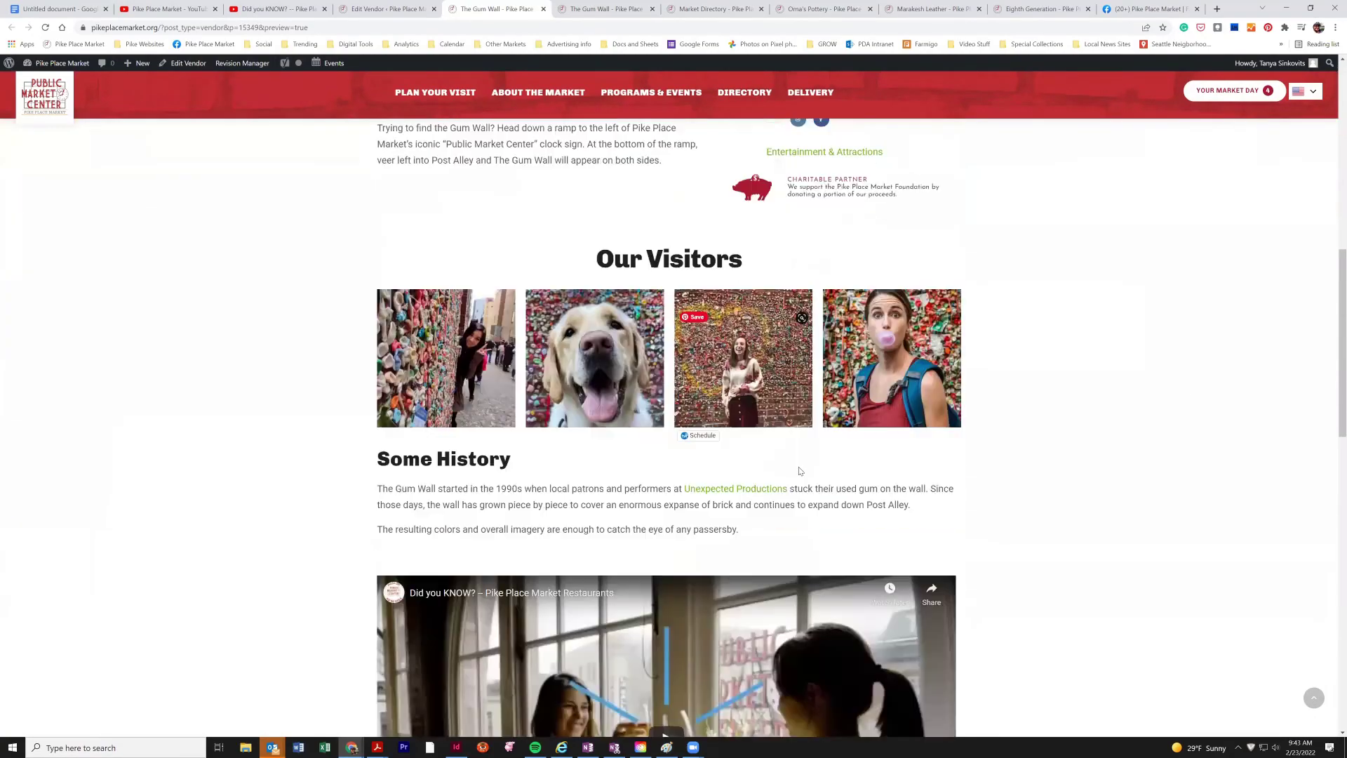
scroll(799, 471, down, 10)
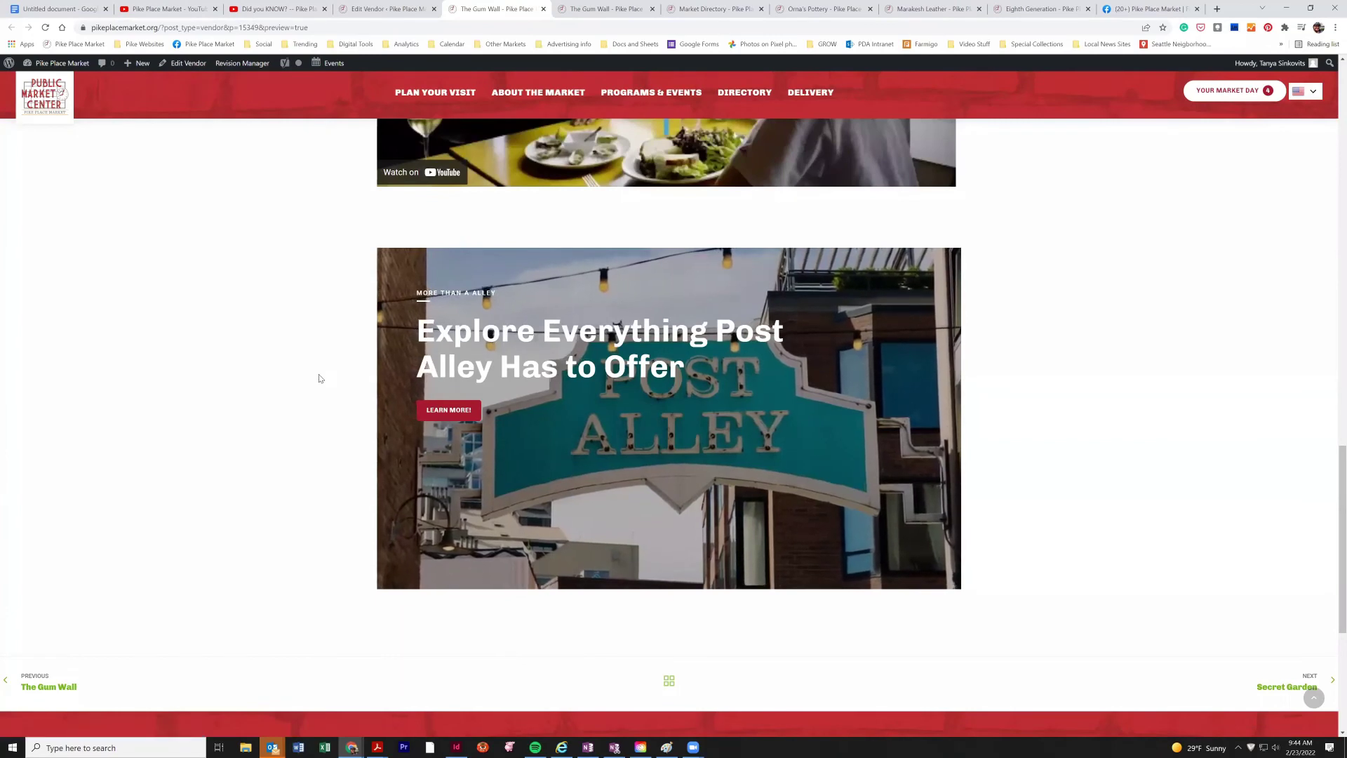
click(544, 9)
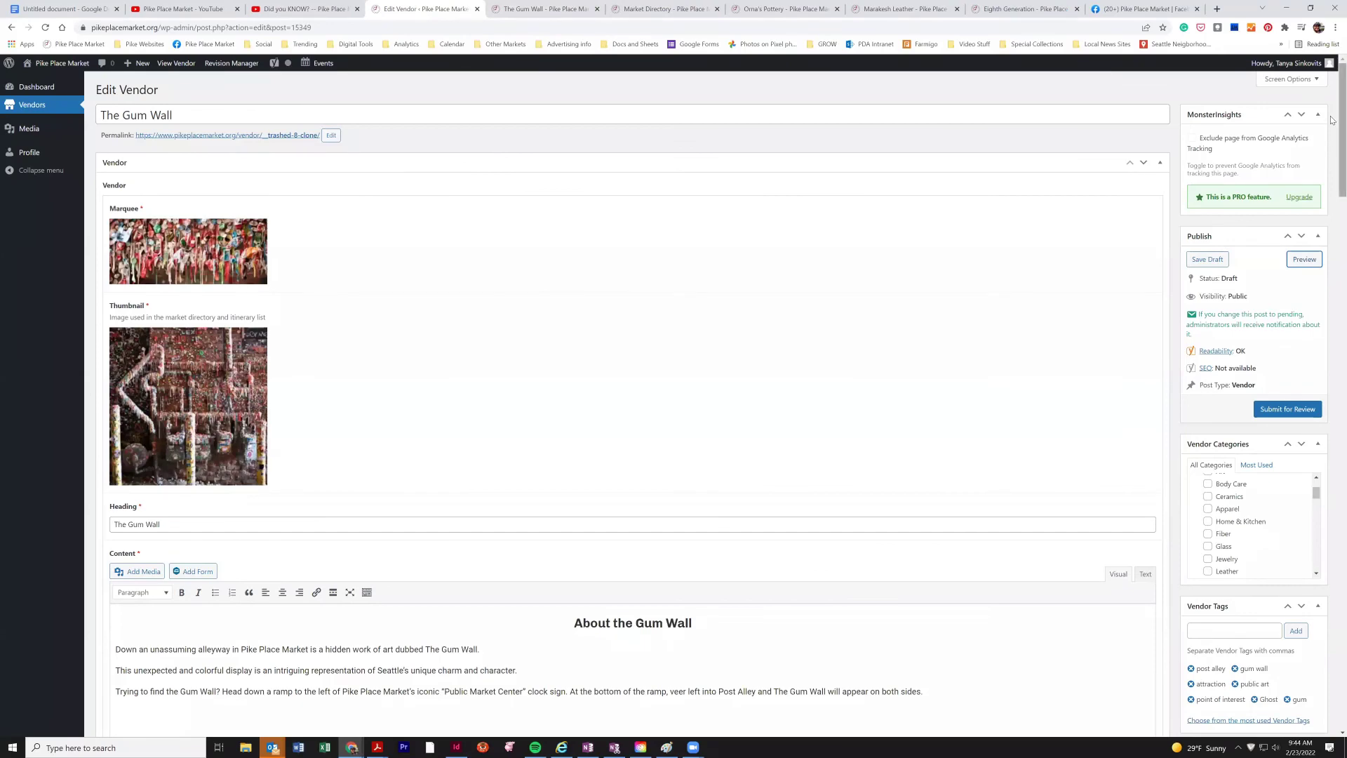
Add a Downloads Grid block after the Image Slider, title it "Visitor Guides" and add one download row.
drag(1332, 121, 1333, 688)
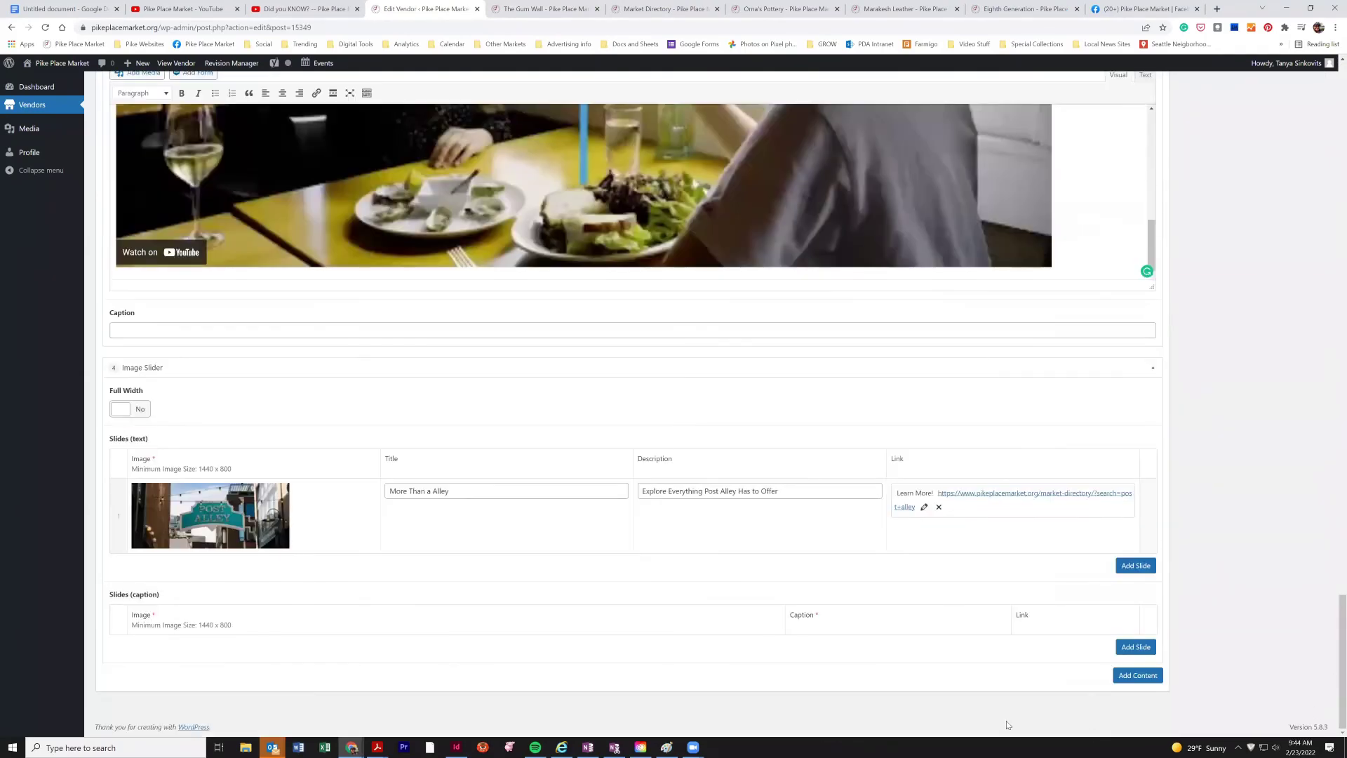
click(1121, 680)
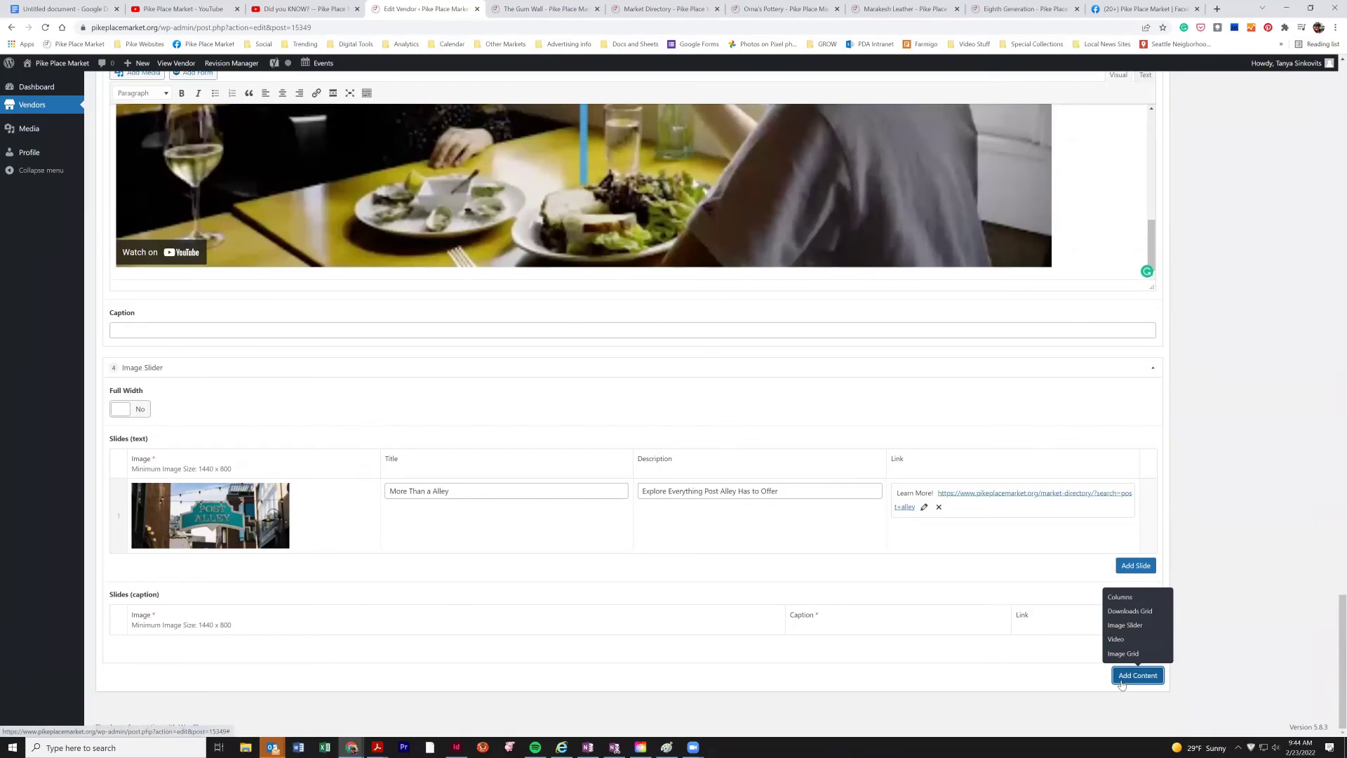
click(1127, 611)
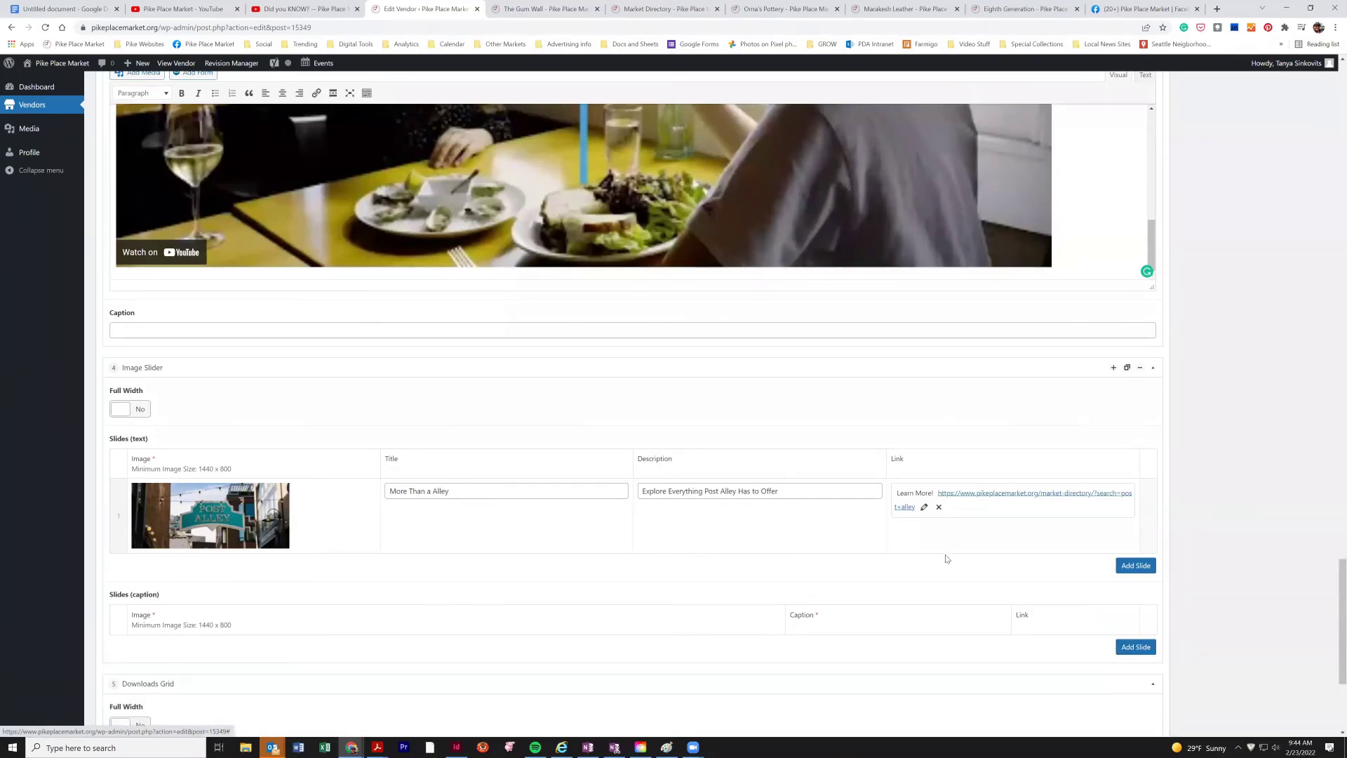
scroll(595, 424, down, 4)
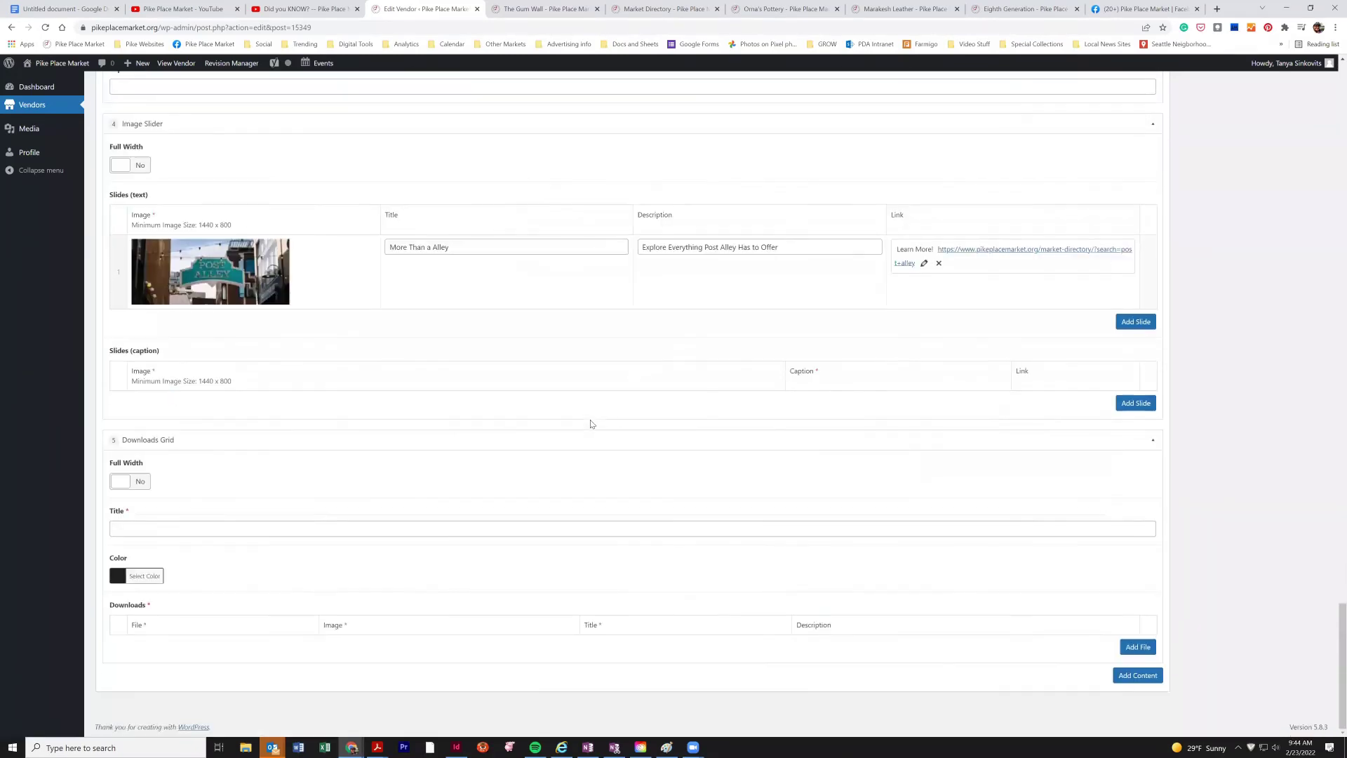
click(570, 527)
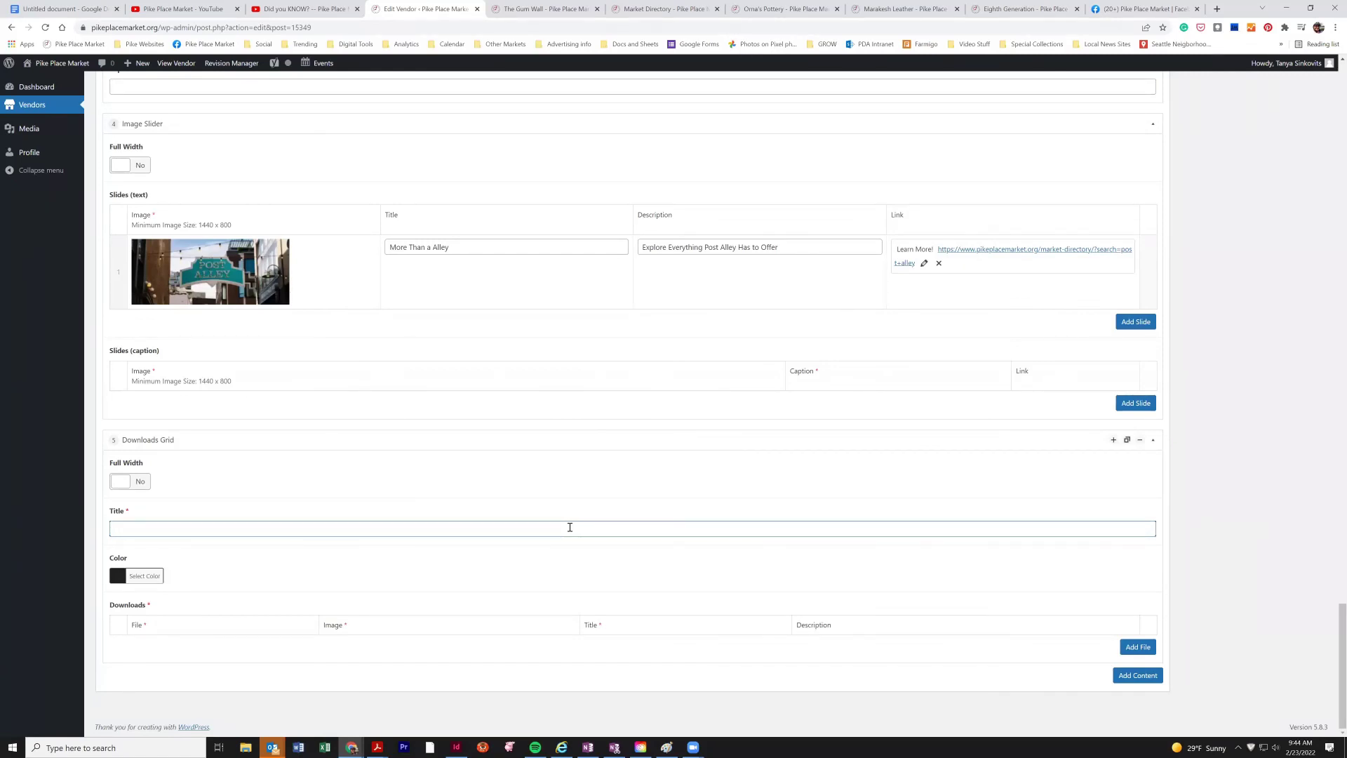
text(Visitor Guides)
click(1137, 647)
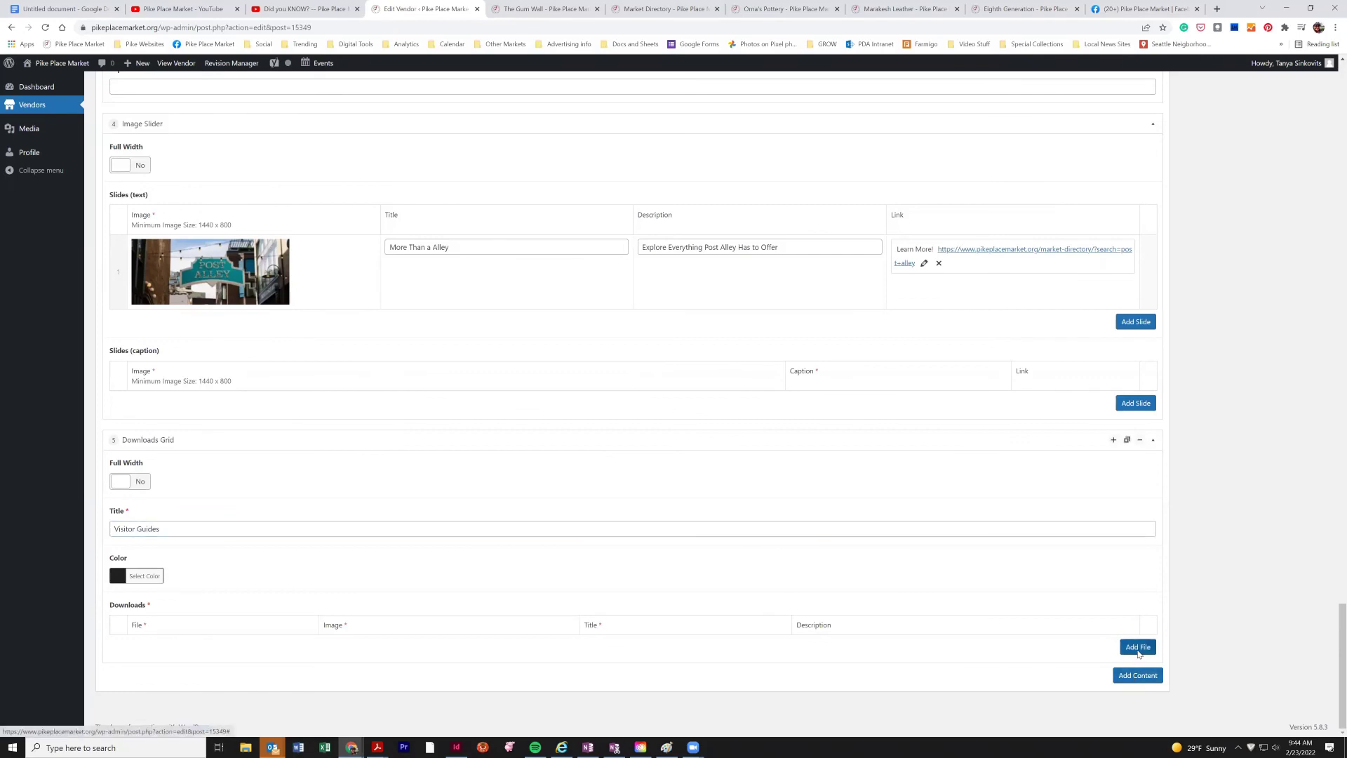
scroll(322, 538, down, 2)
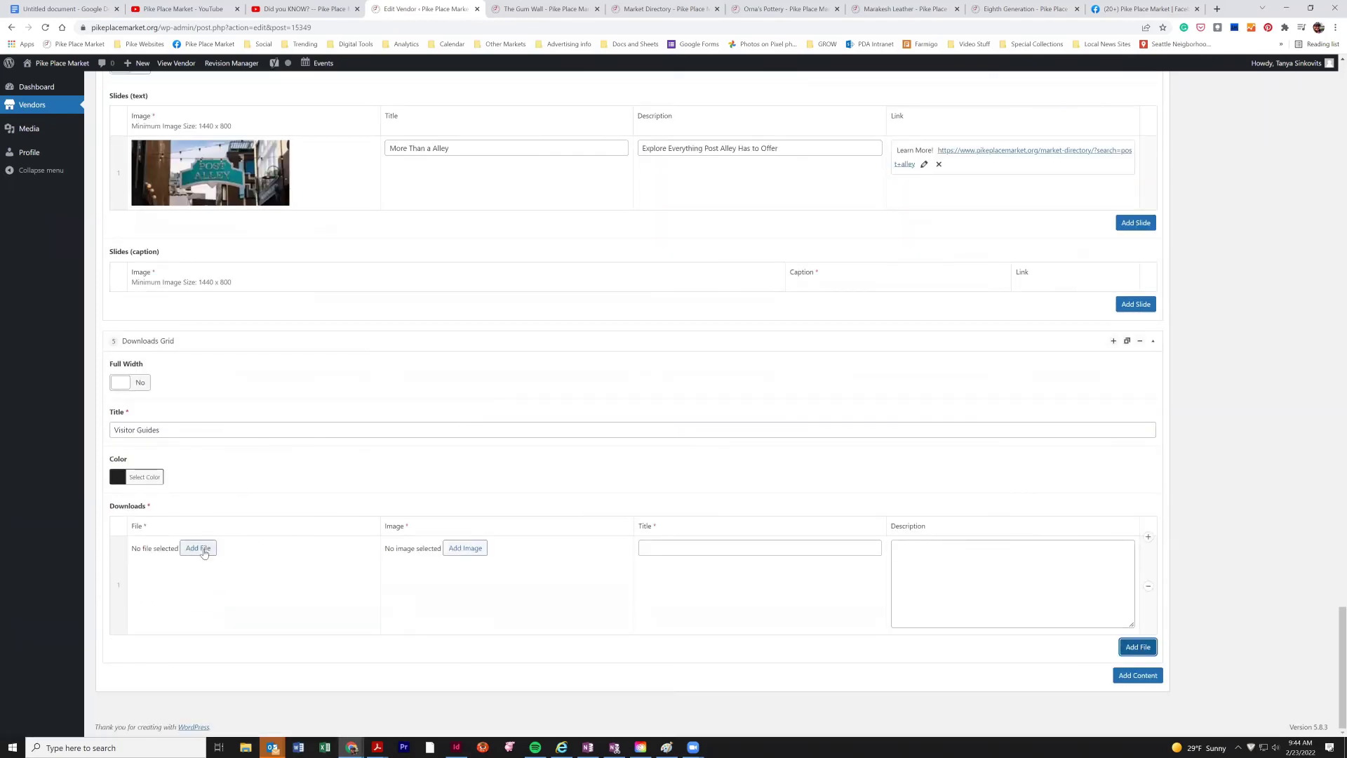
Upload the Pike Place Market Kids Family Guide PDF from the Downloadable Grid folder for the download row's file.
click(204, 553)
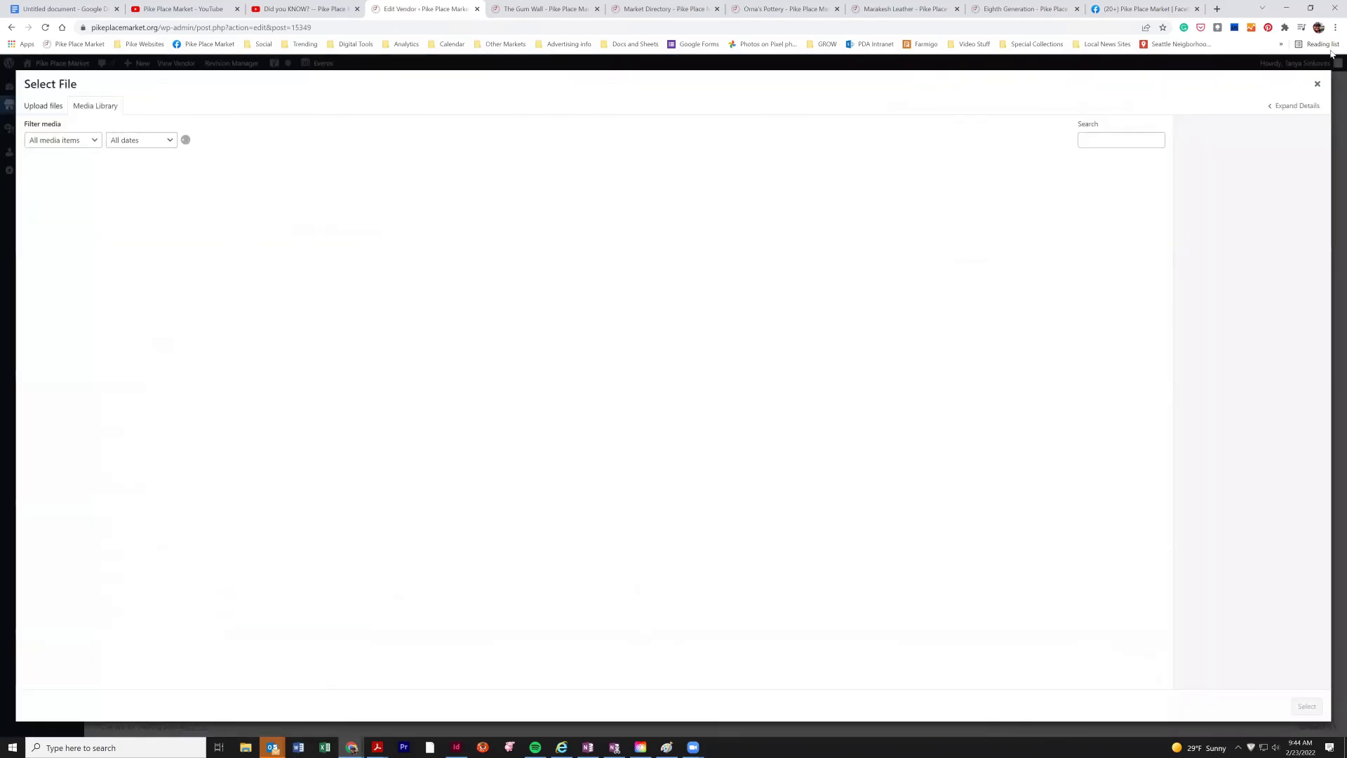
click(1318, 84)
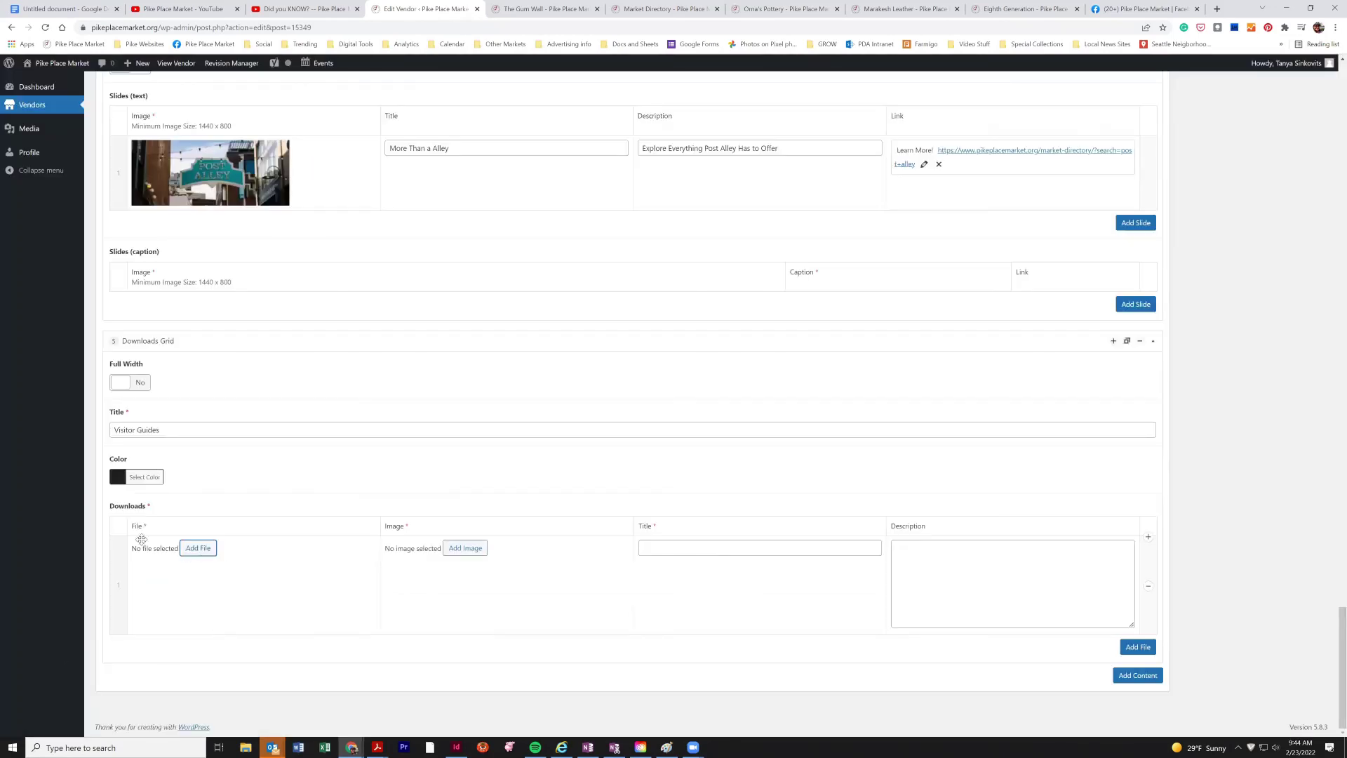
click(206, 552)
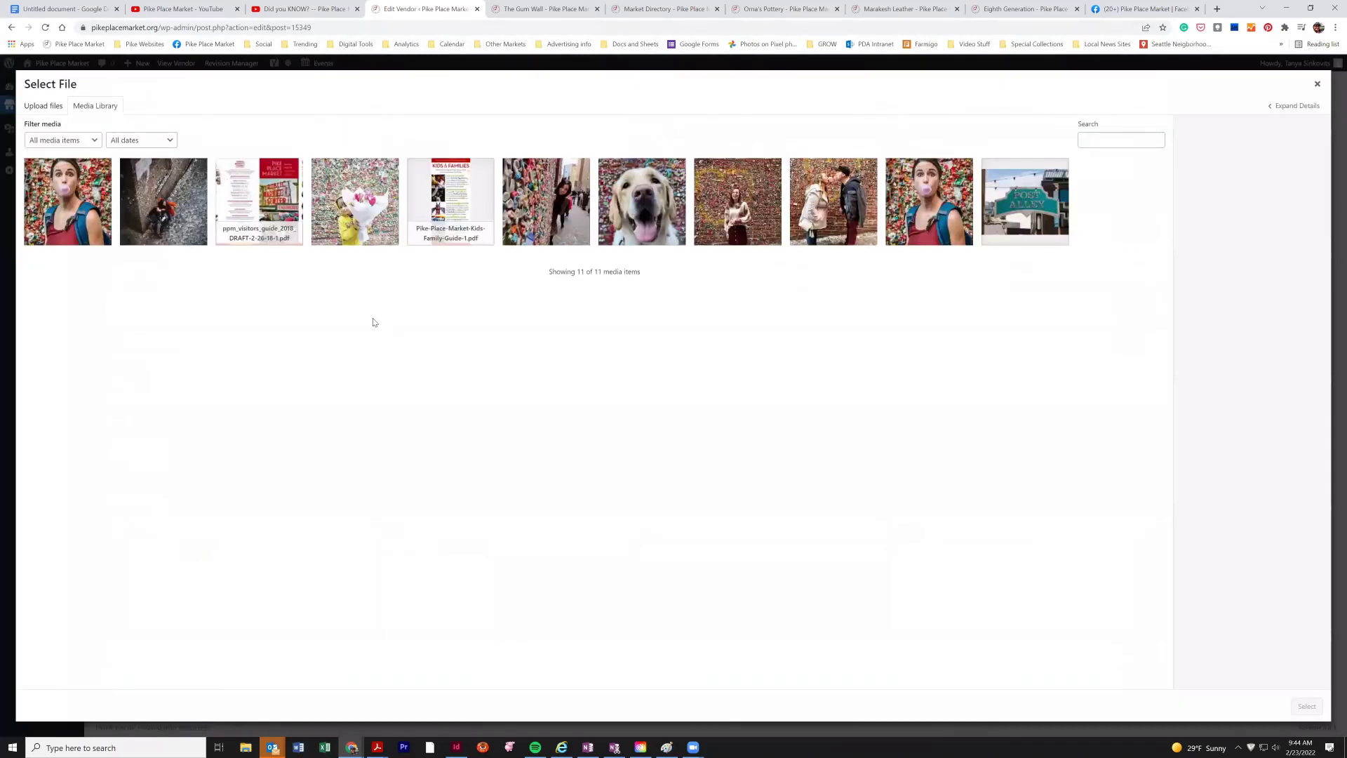
click(42, 106)
click(672, 349)
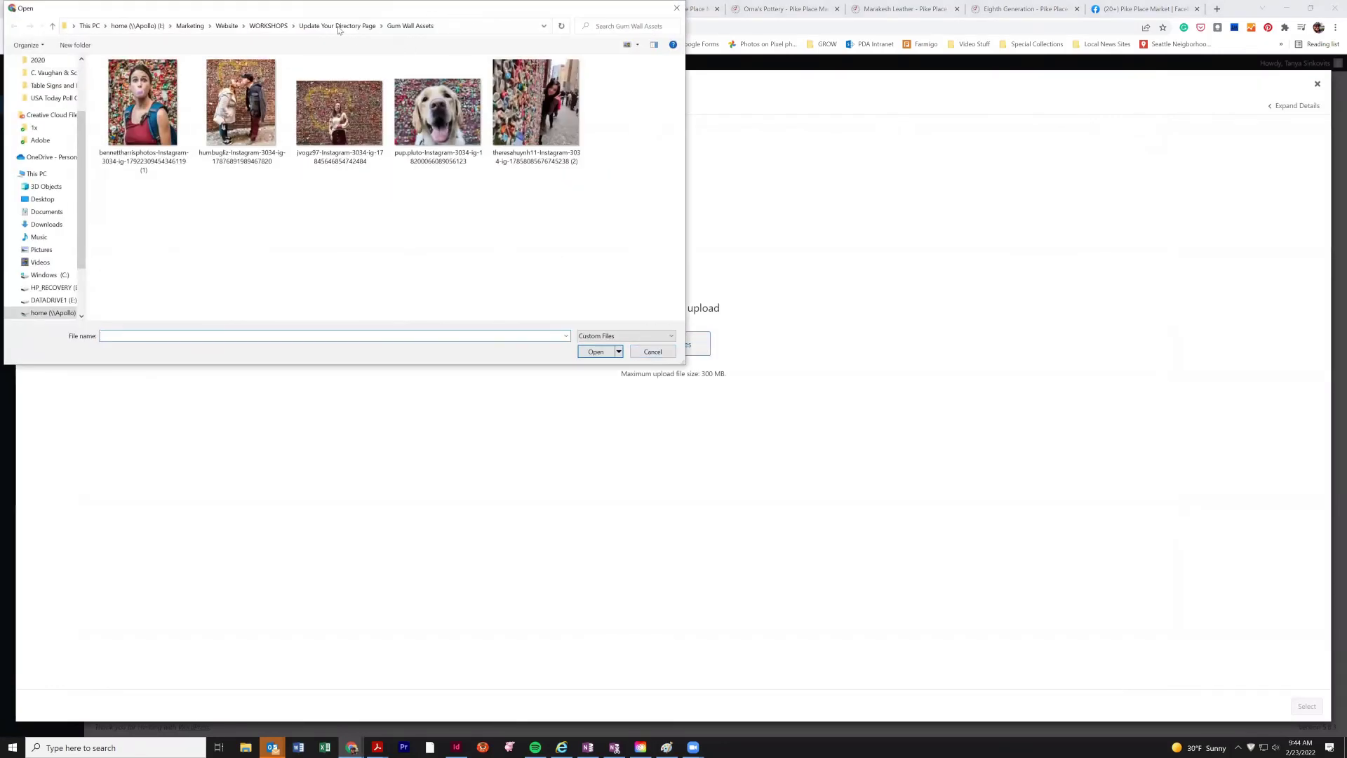
click(338, 26)
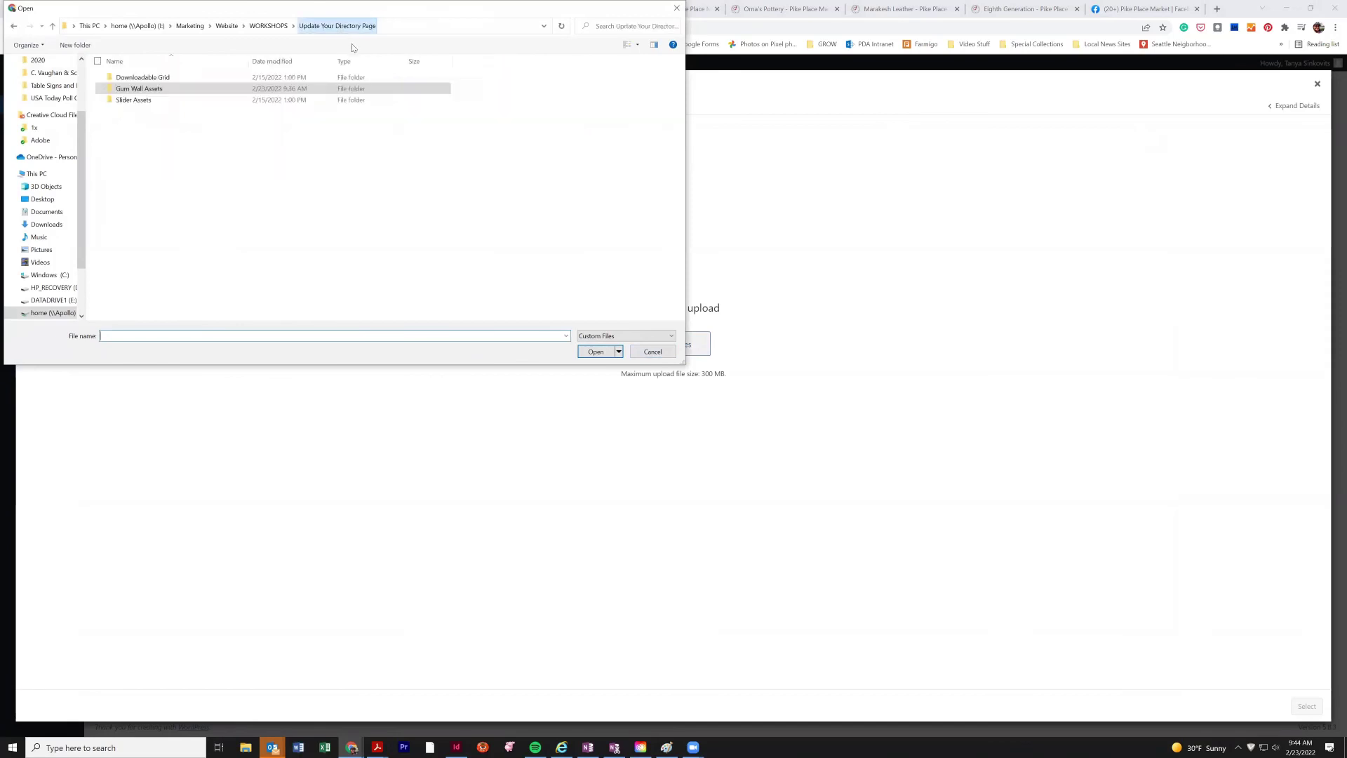
double_click(153, 79)
click(184, 101)
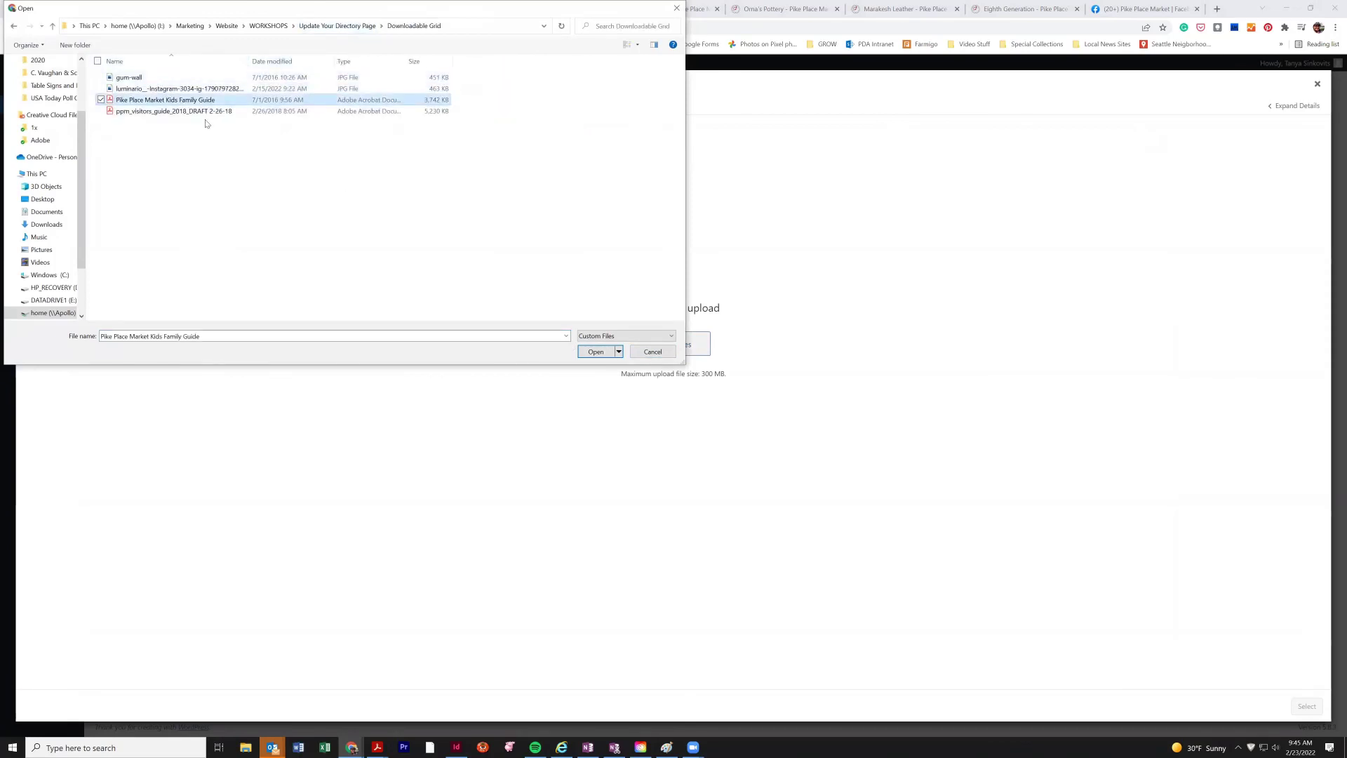
click(596, 352)
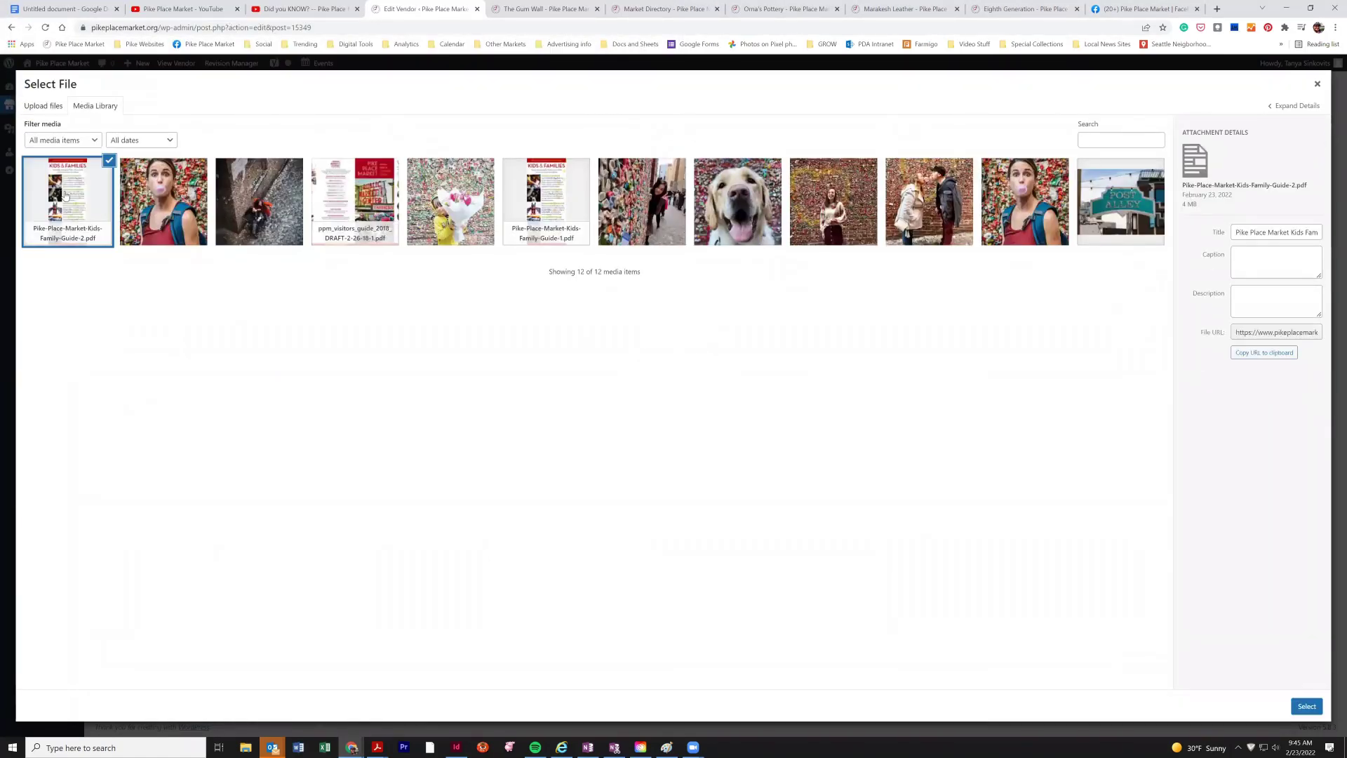
Attach the uploaded Kids Family Guide PDF to the download row and set the cobblestone alley photo as its image.
click(1306, 707)
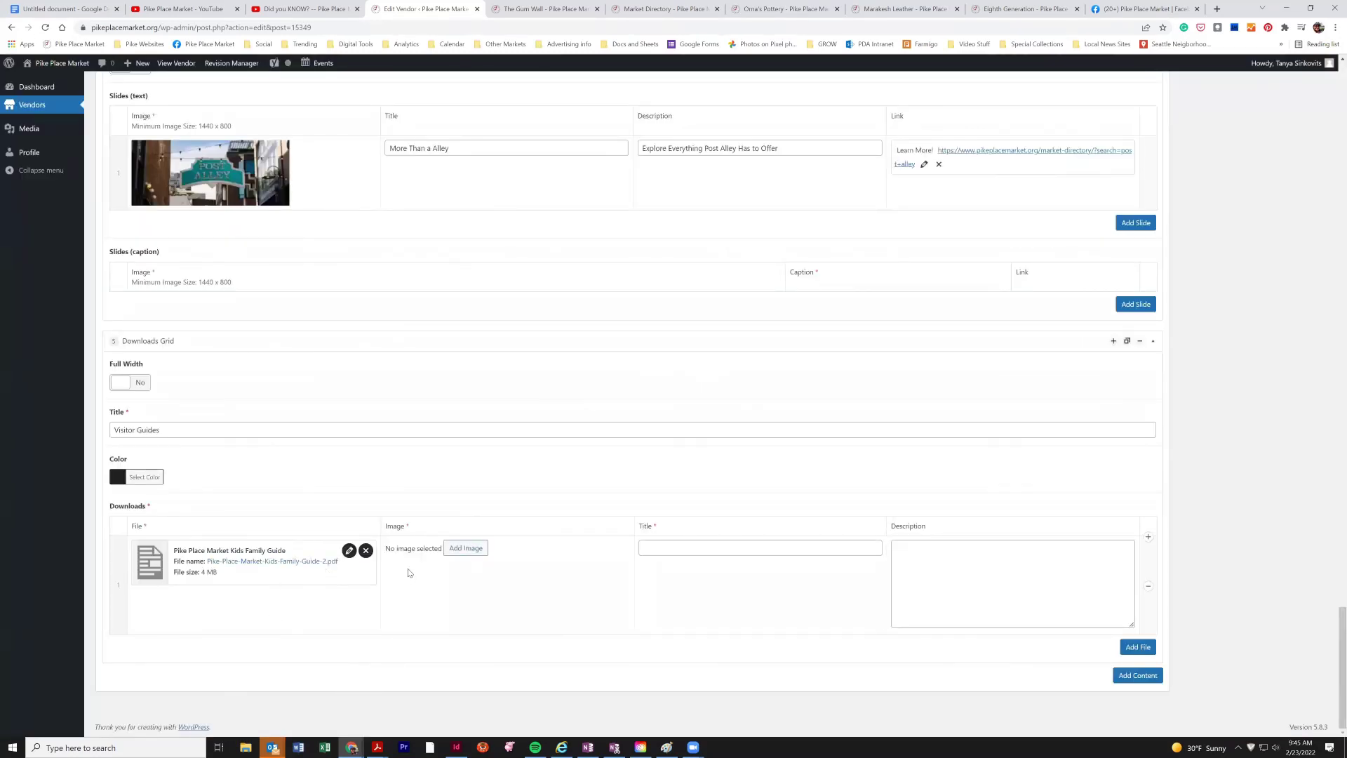
click(466, 549)
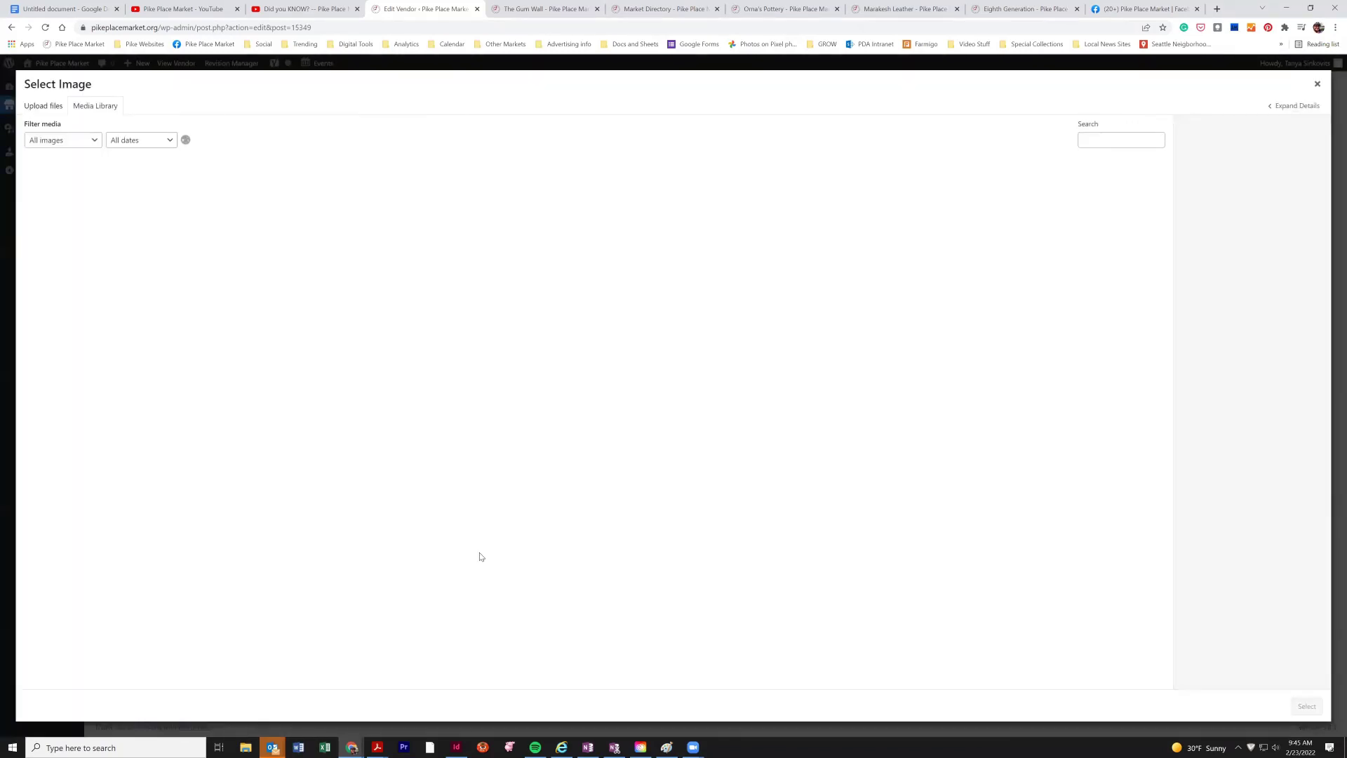
click(192, 230)
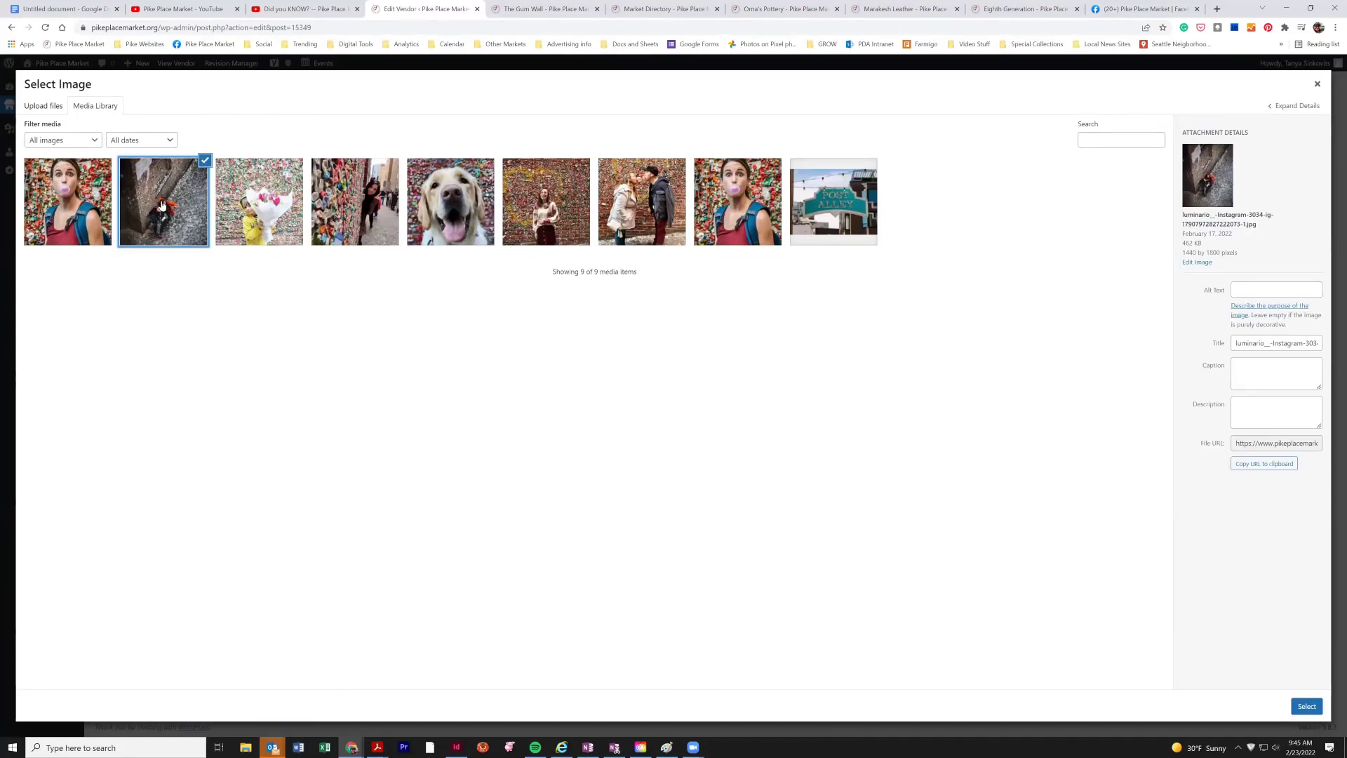
click(1307, 707)
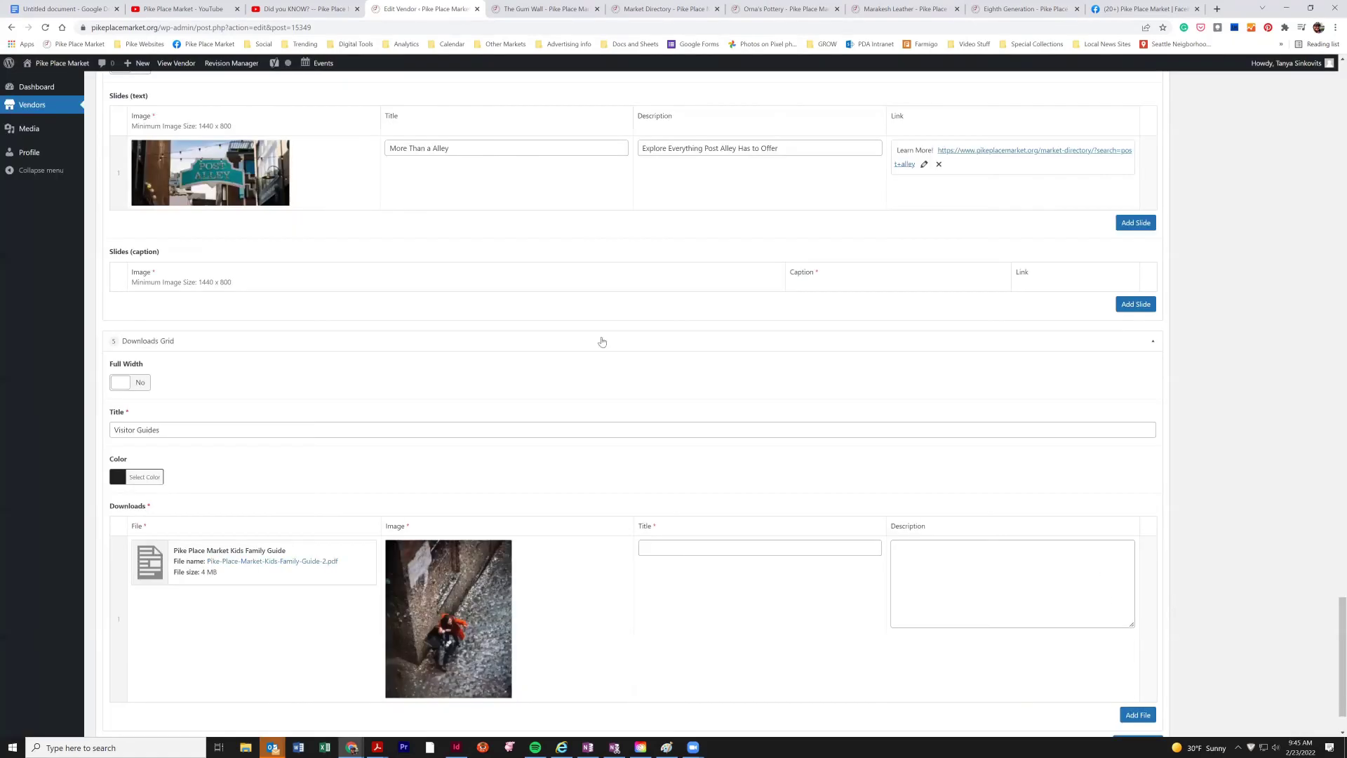
Title the download "Pocket Guides: Kids & Family" and describe it as "Explore everything Pike Place Market has to offer.".
click(745, 550)
text(Pocket )
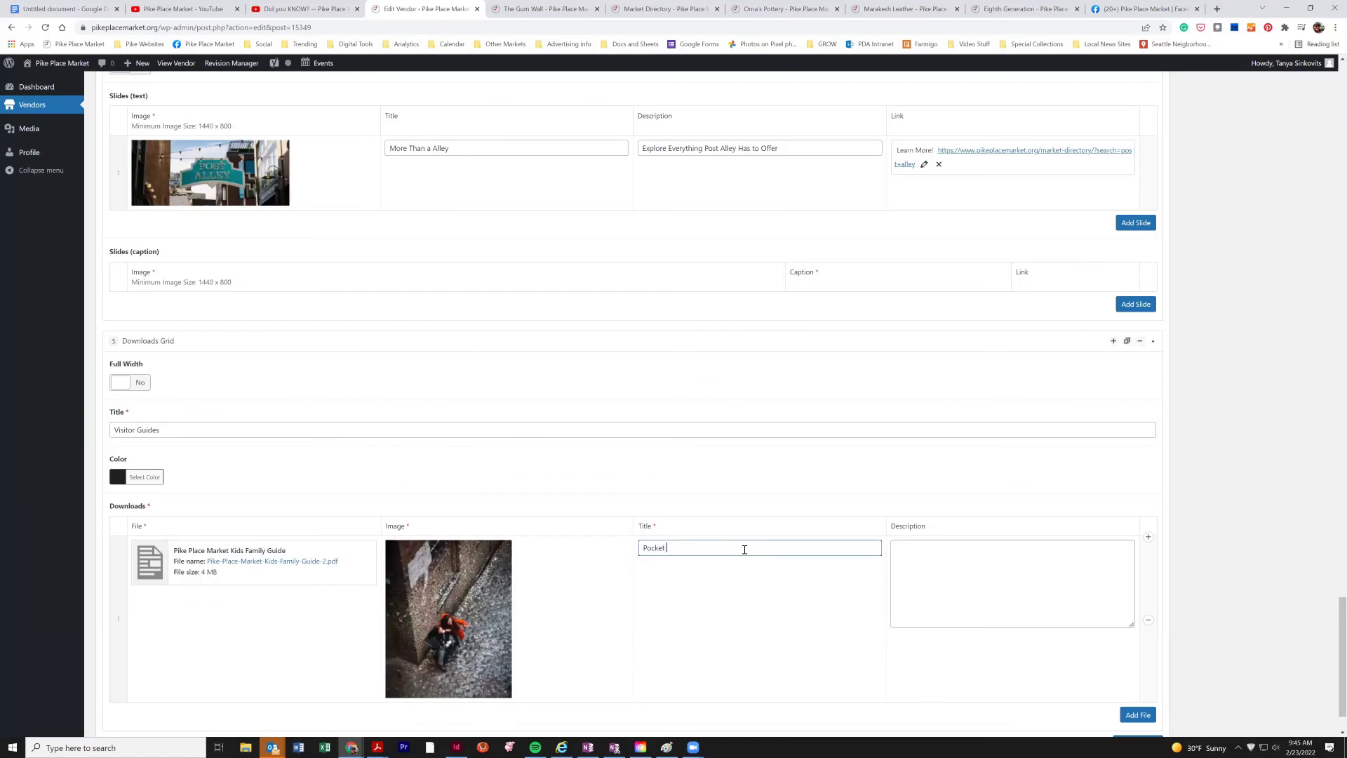
text(Guides: Kids & Family)
click(974, 561)
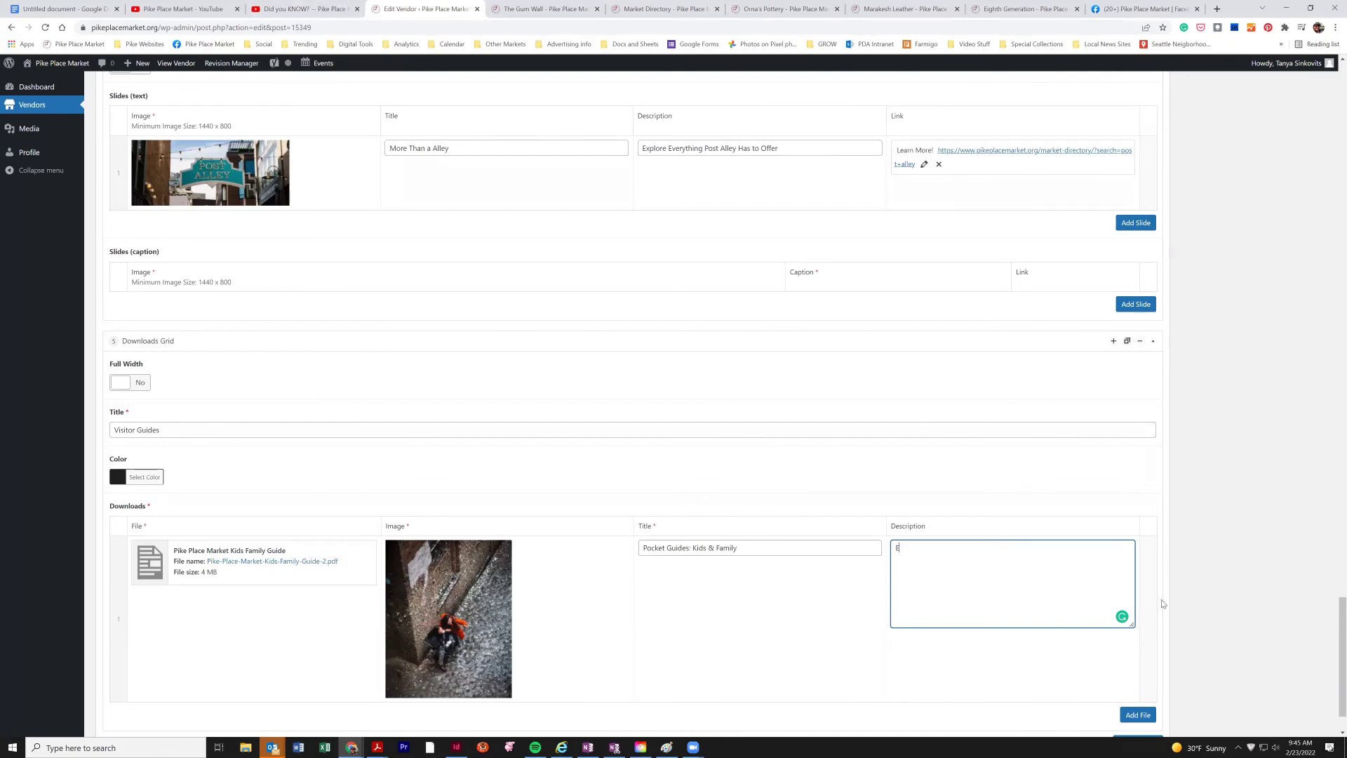
text(Explor)
text(e evetr)
text(thing PIke Pla)
text(e Place mark)
text(Market has to offer.)
Preview the Gum Wall vendor page, review its content down to the Visitor Guides download grid, and close the preview.
drag(1342, 643, 1332, 181)
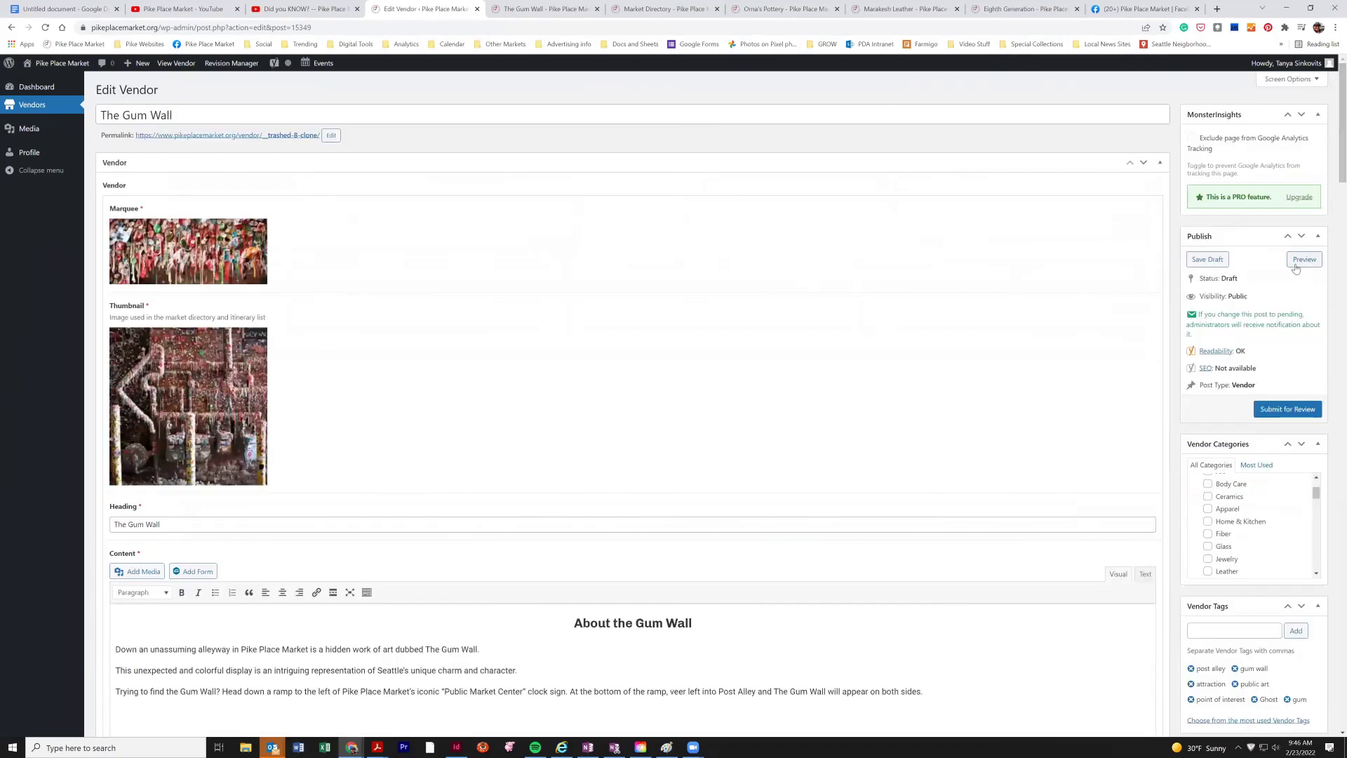
click(1295, 268)
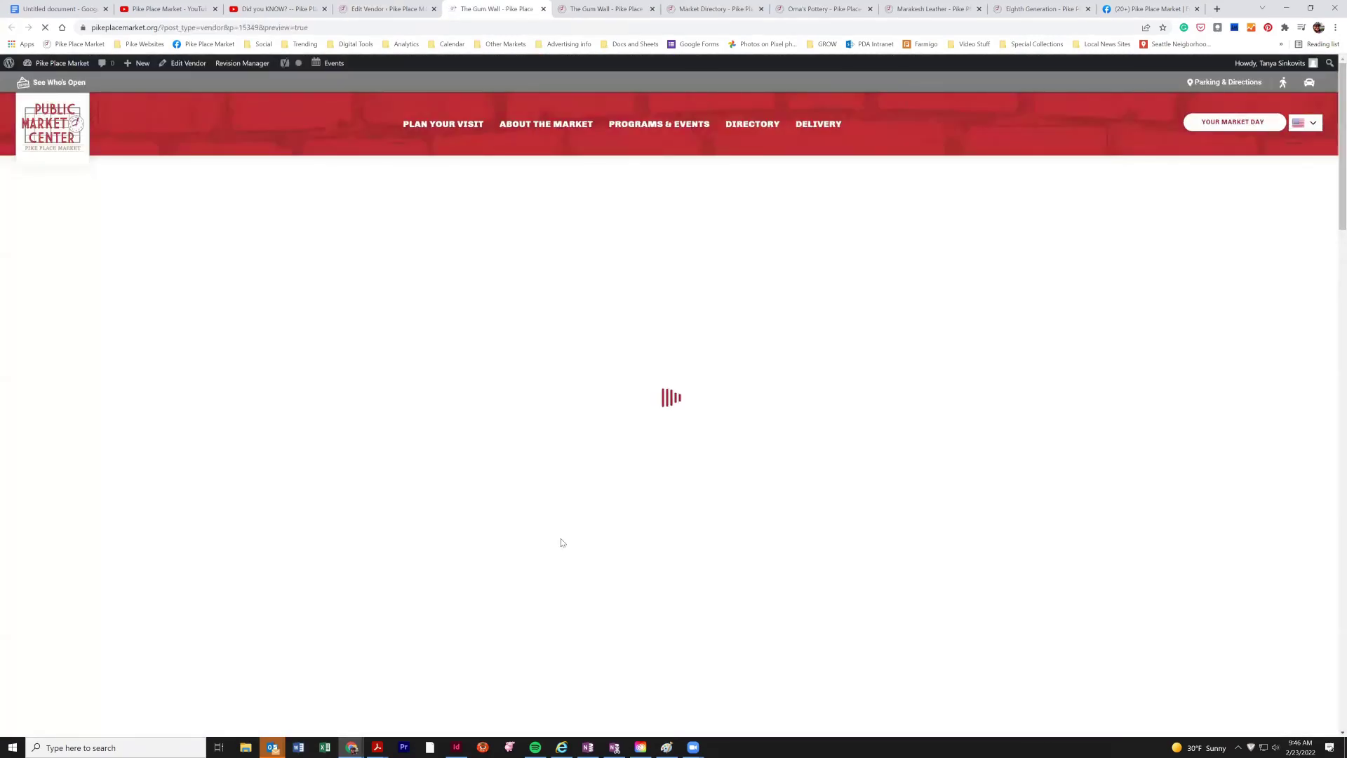
scroll(1230, 283, down, 5)
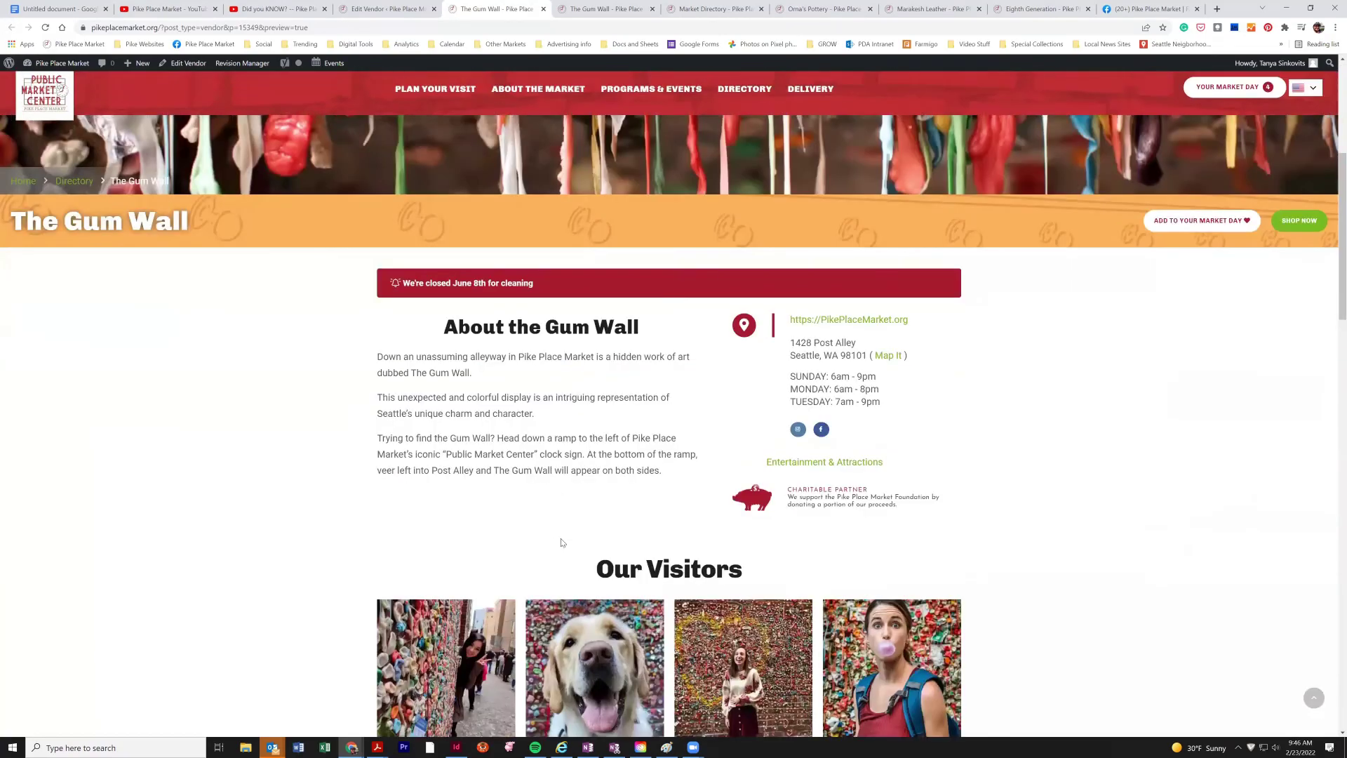
scroll(814, 517, down, 3)
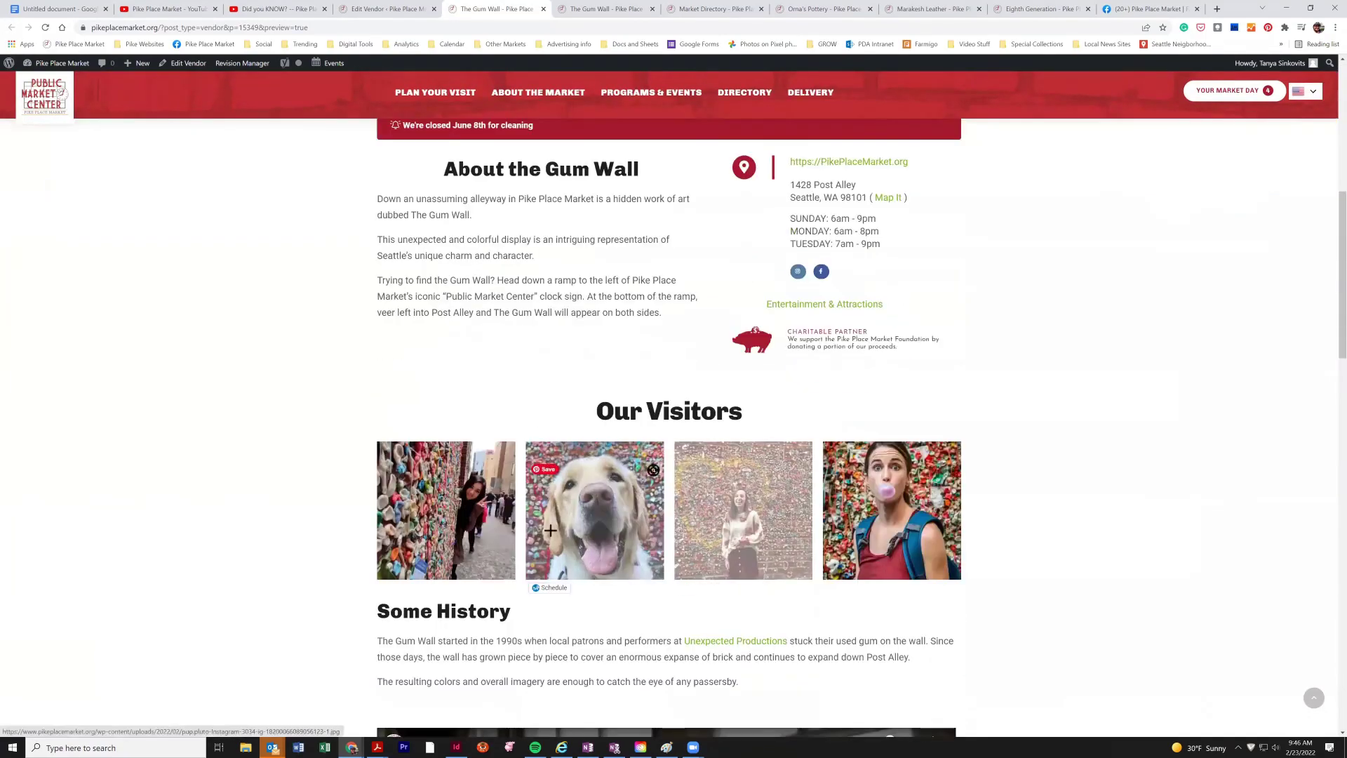
scroll(545, 493, down, 5)
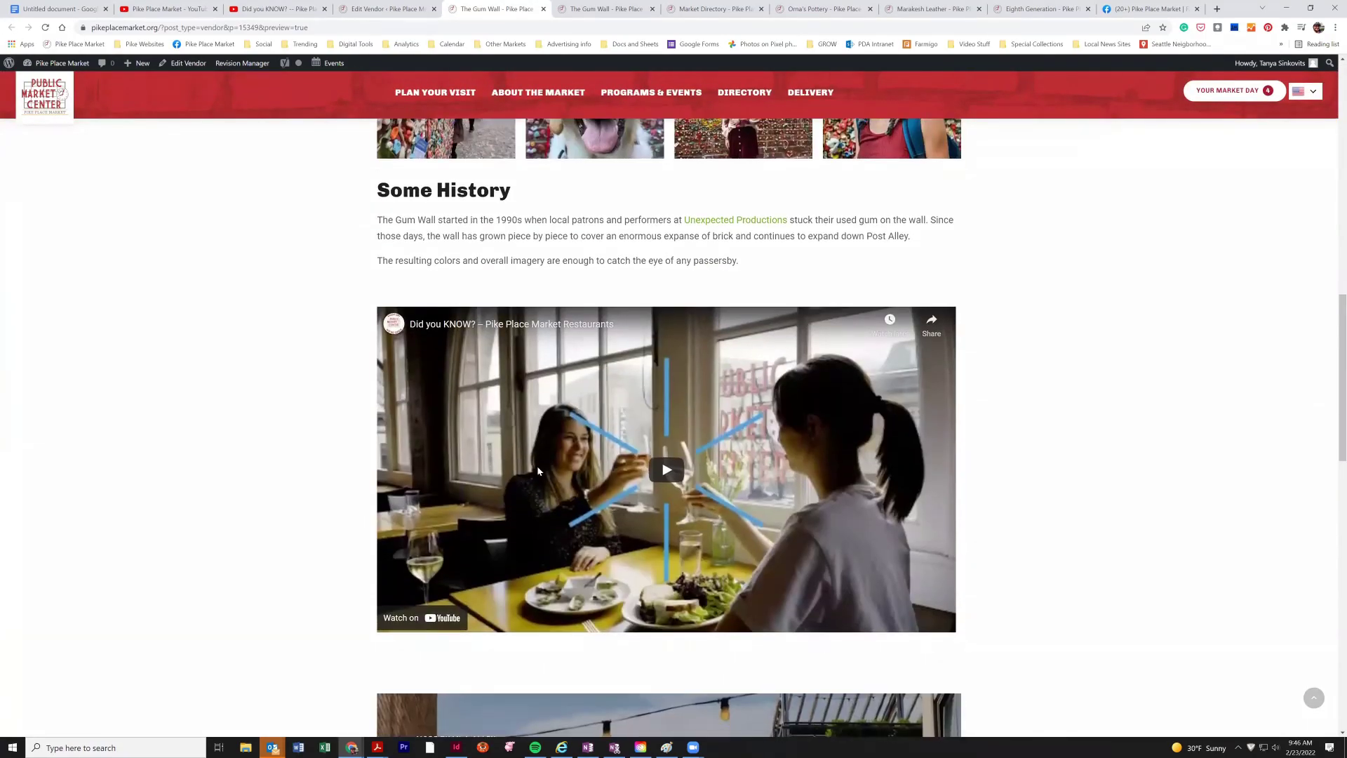
scroll(538, 471, down, 8)
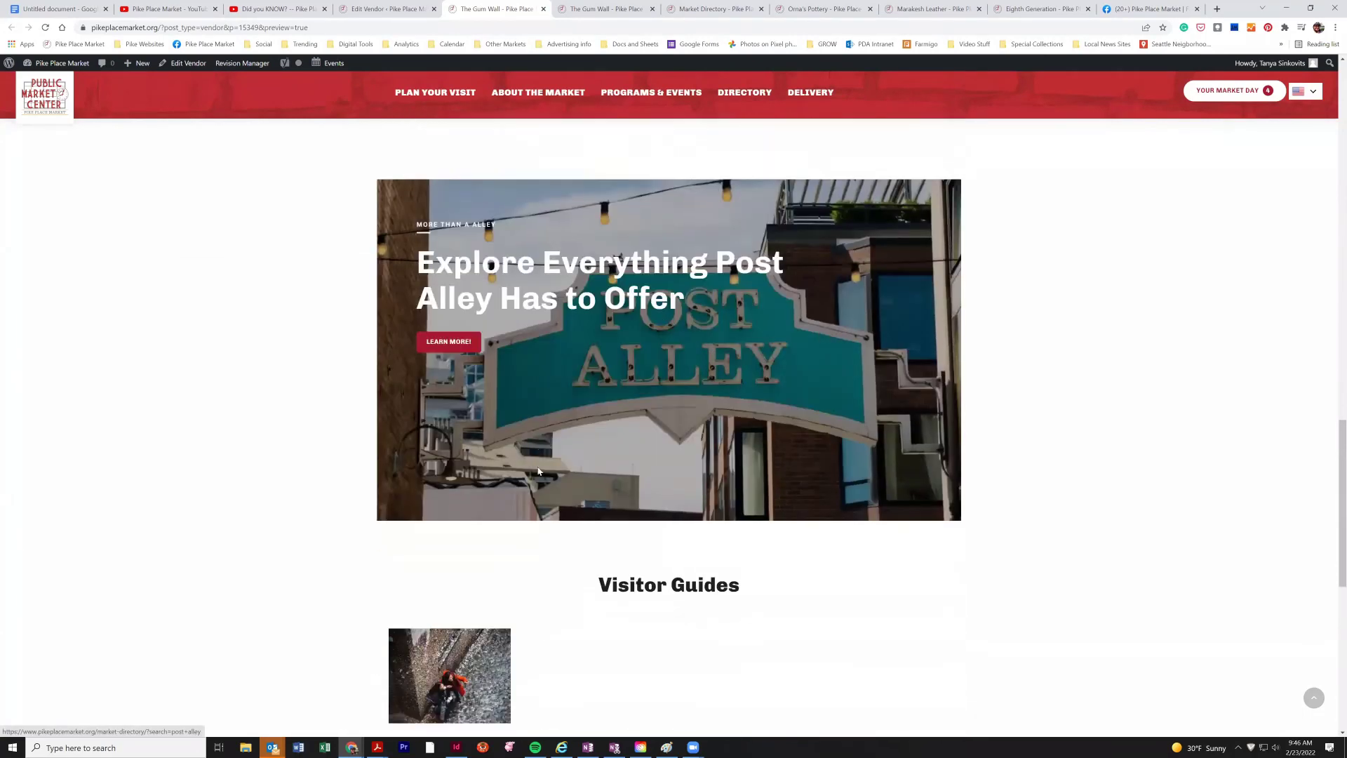
scroll(538, 471, down, 1)
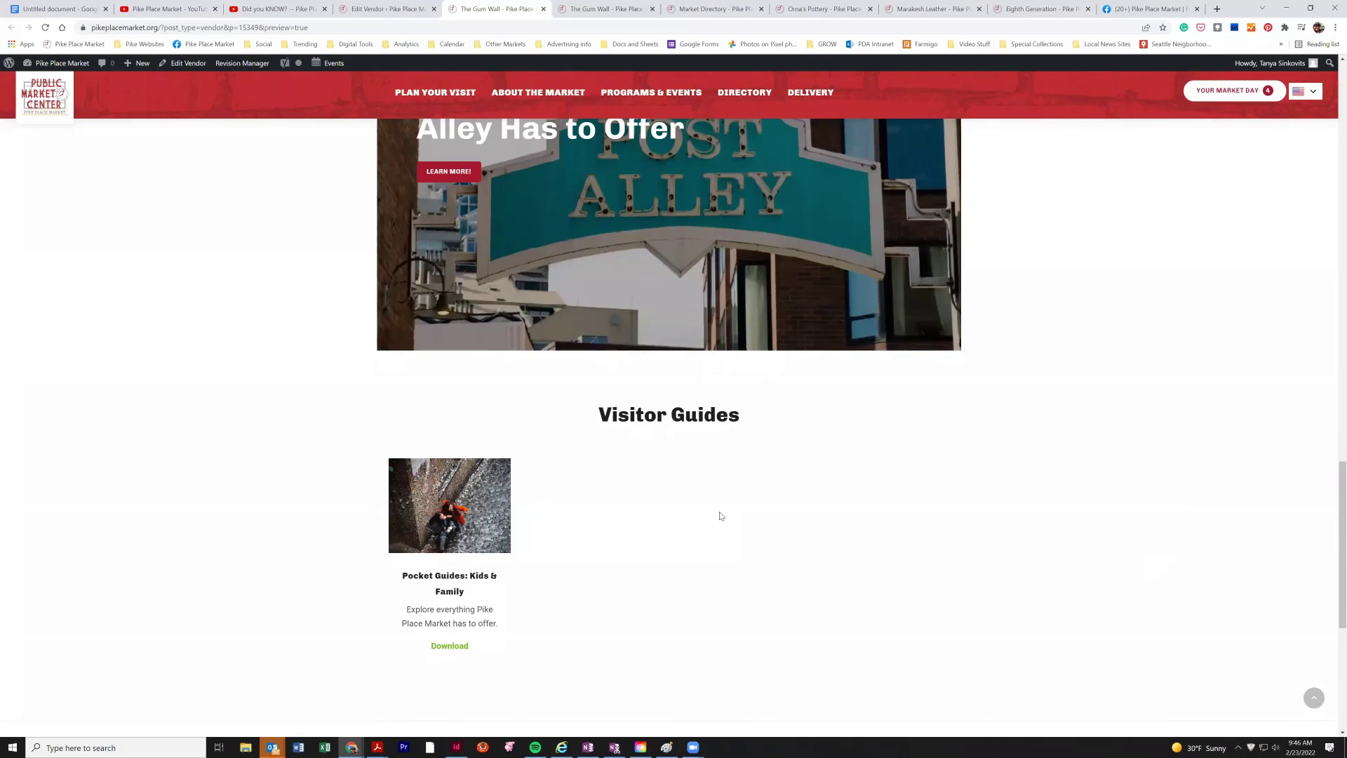
scroll(719, 516, up, 20)
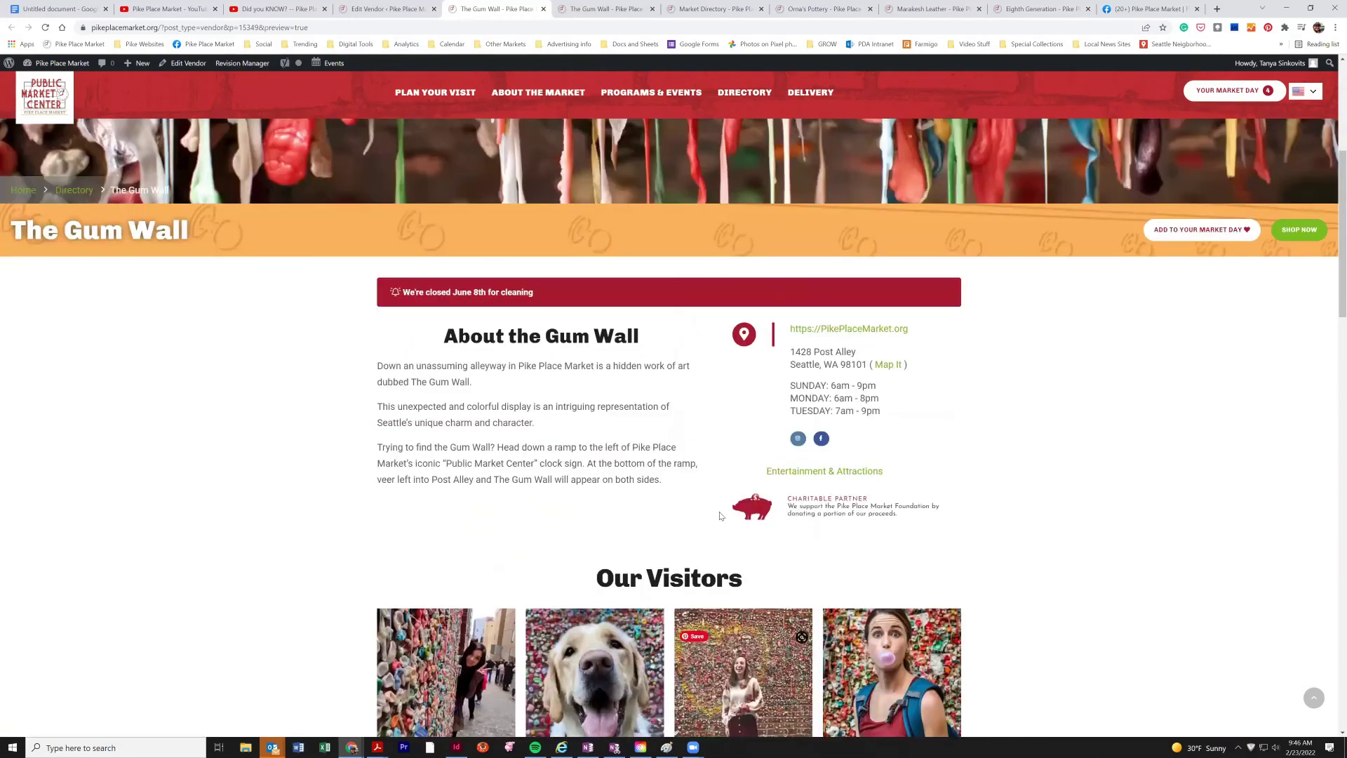
scroll(720, 516, up, 5)
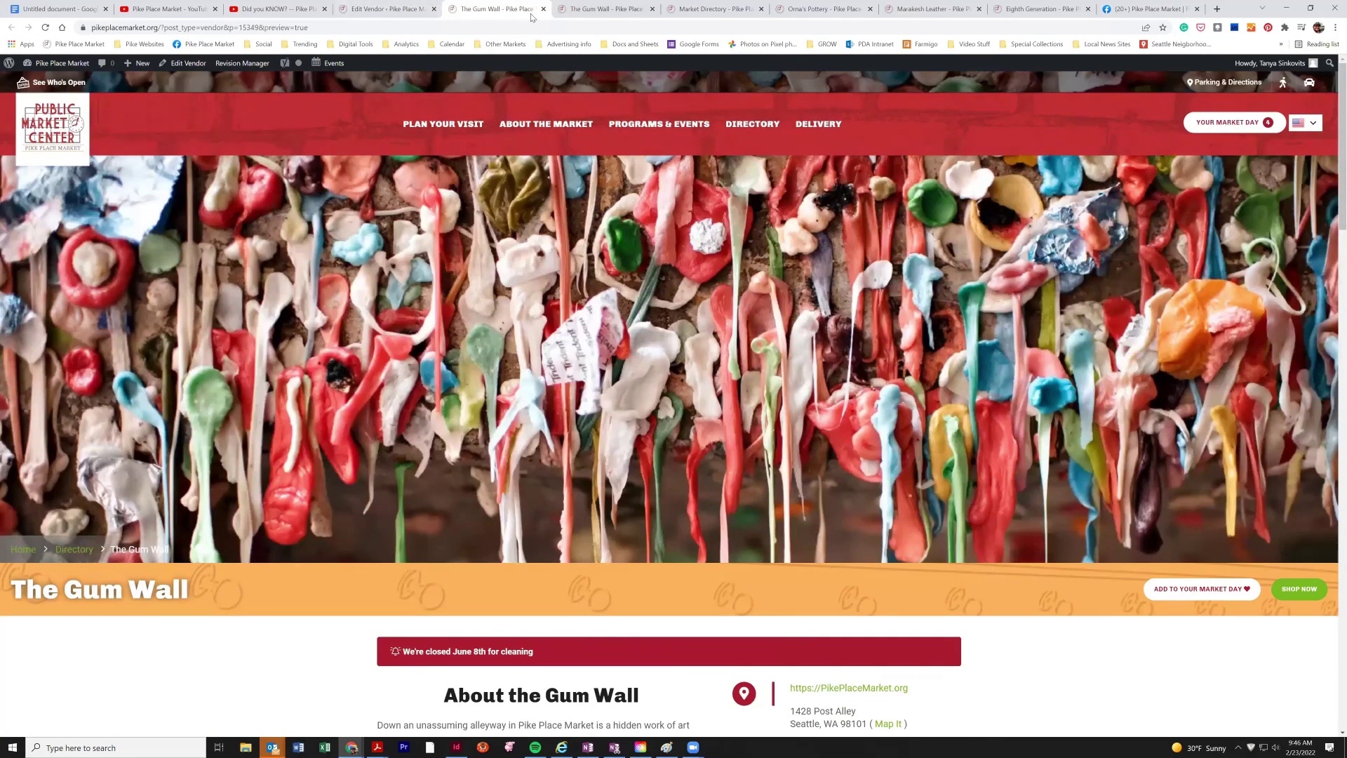
click(544, 9)
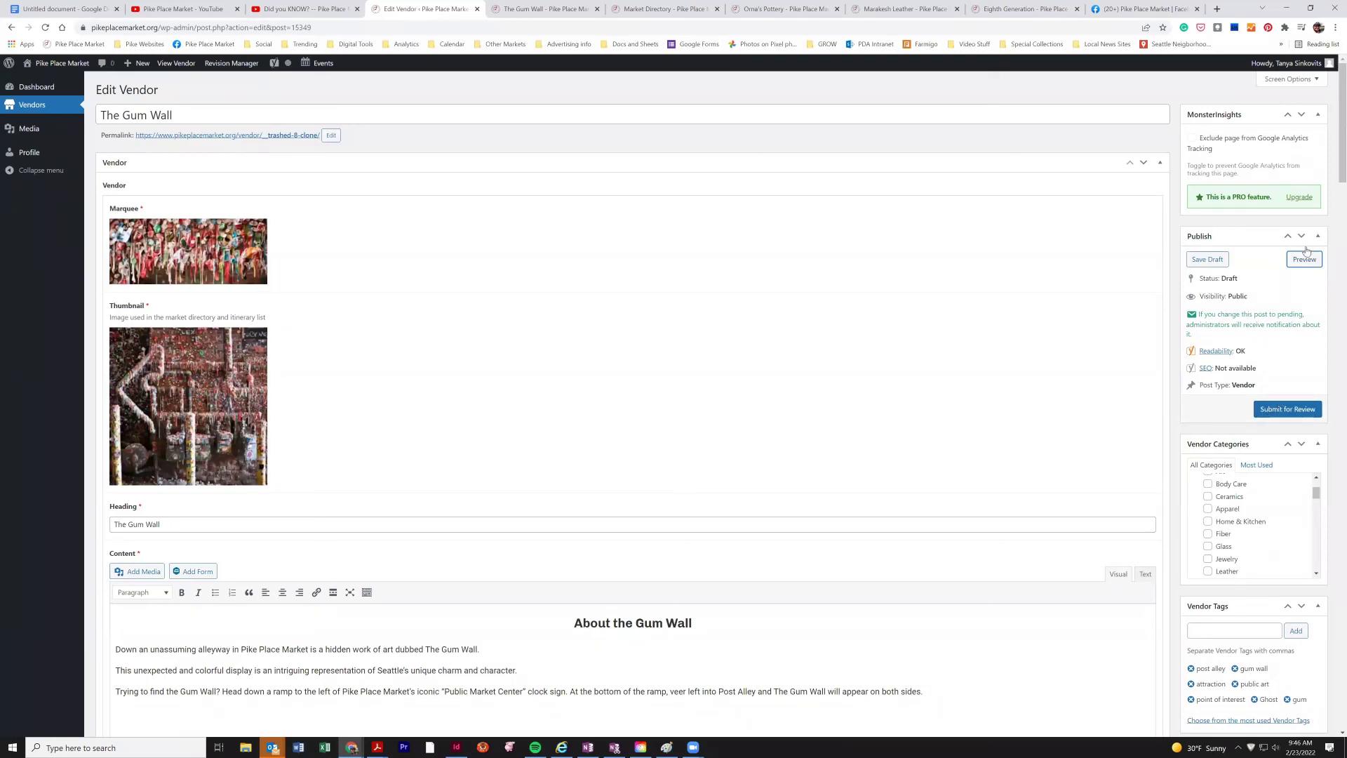
Submit the Gum Wall vendor page for review and return to the vendors list.
click(1294, 413)
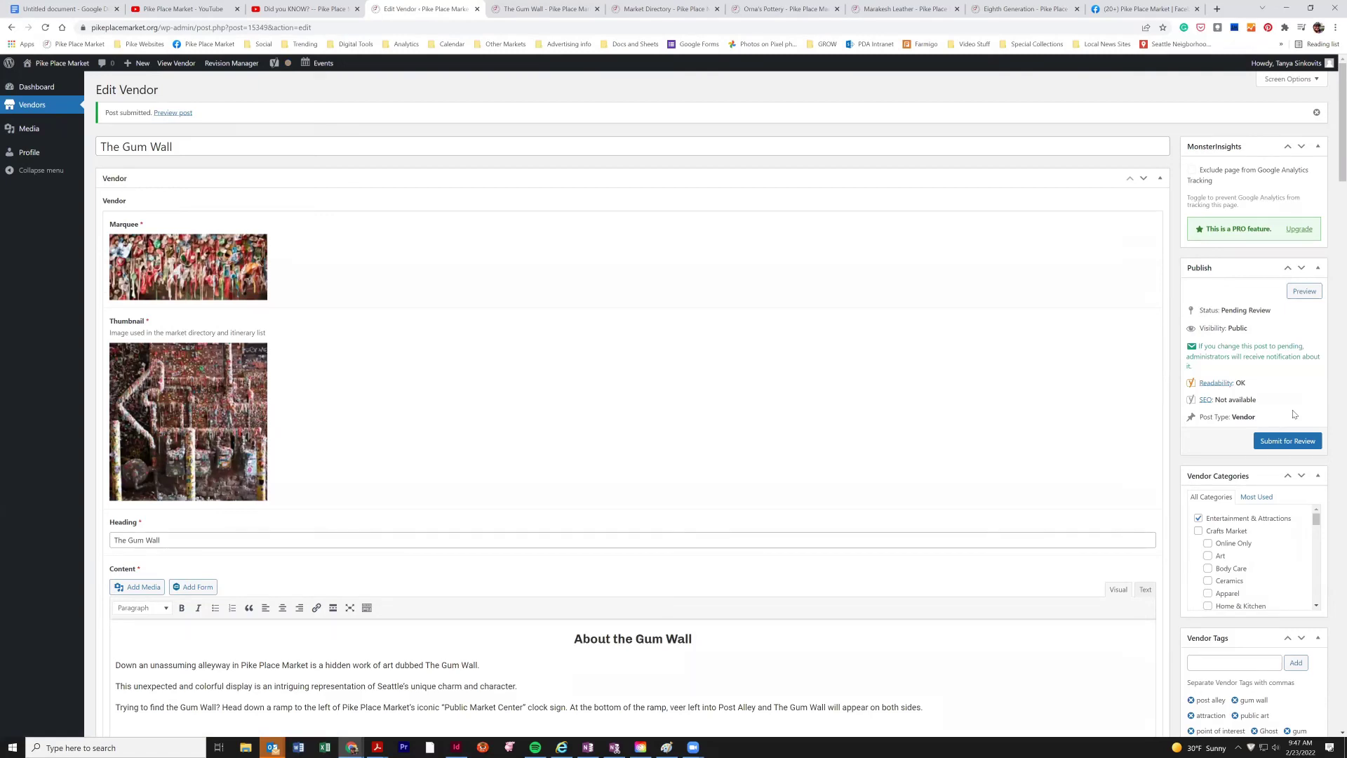
click(24, 106)
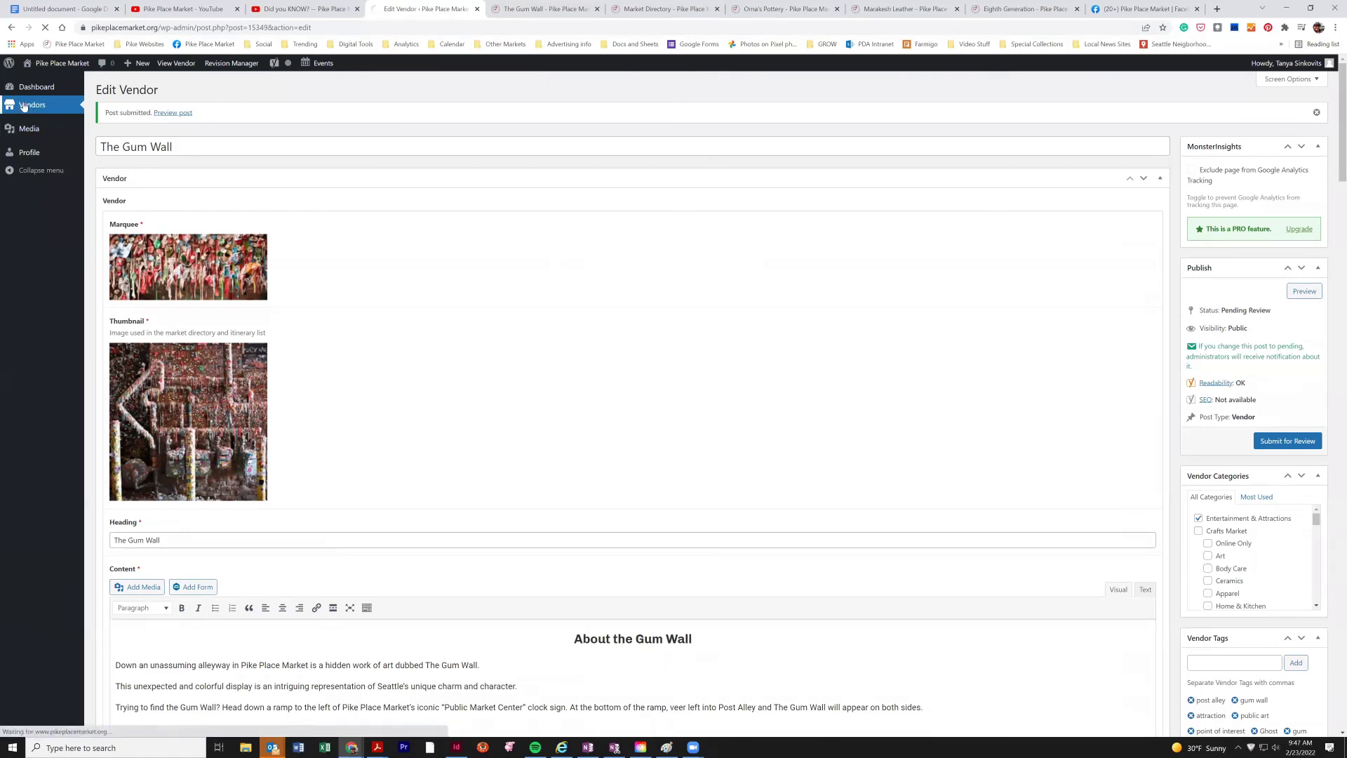